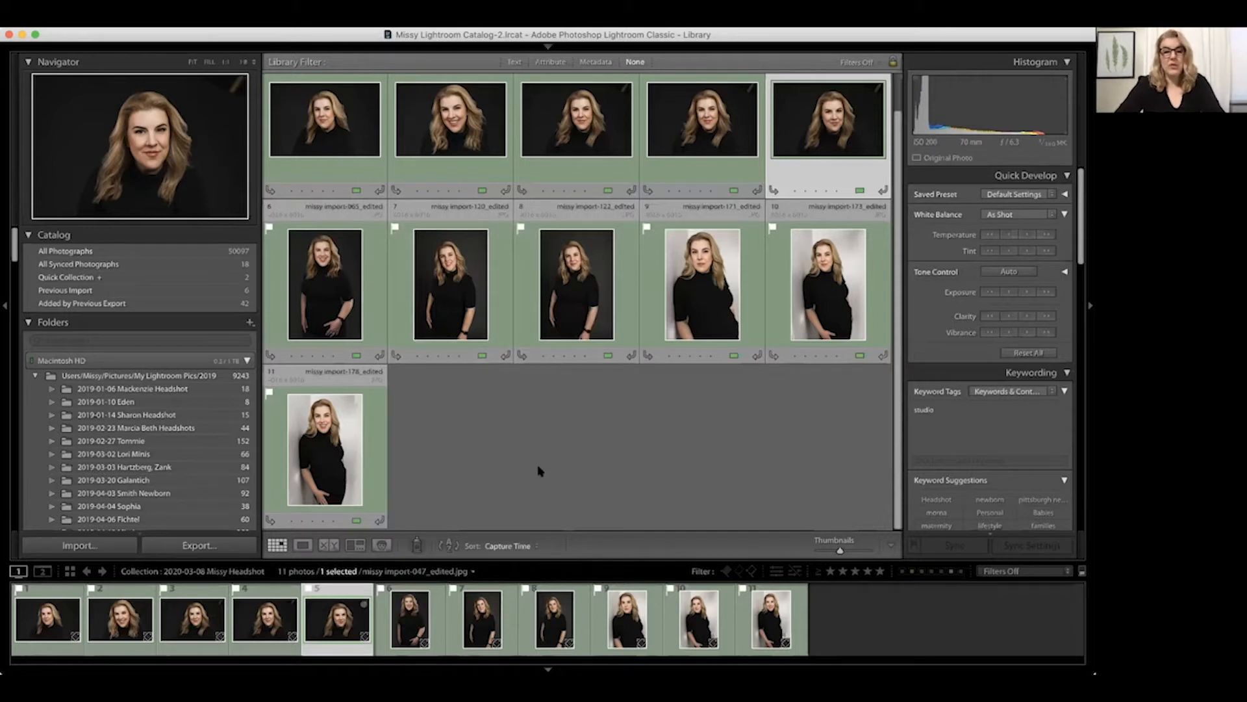
Start a photo import with the EOS_DIGITAL memory card as the source.
scroll(84, 394, down, 2)
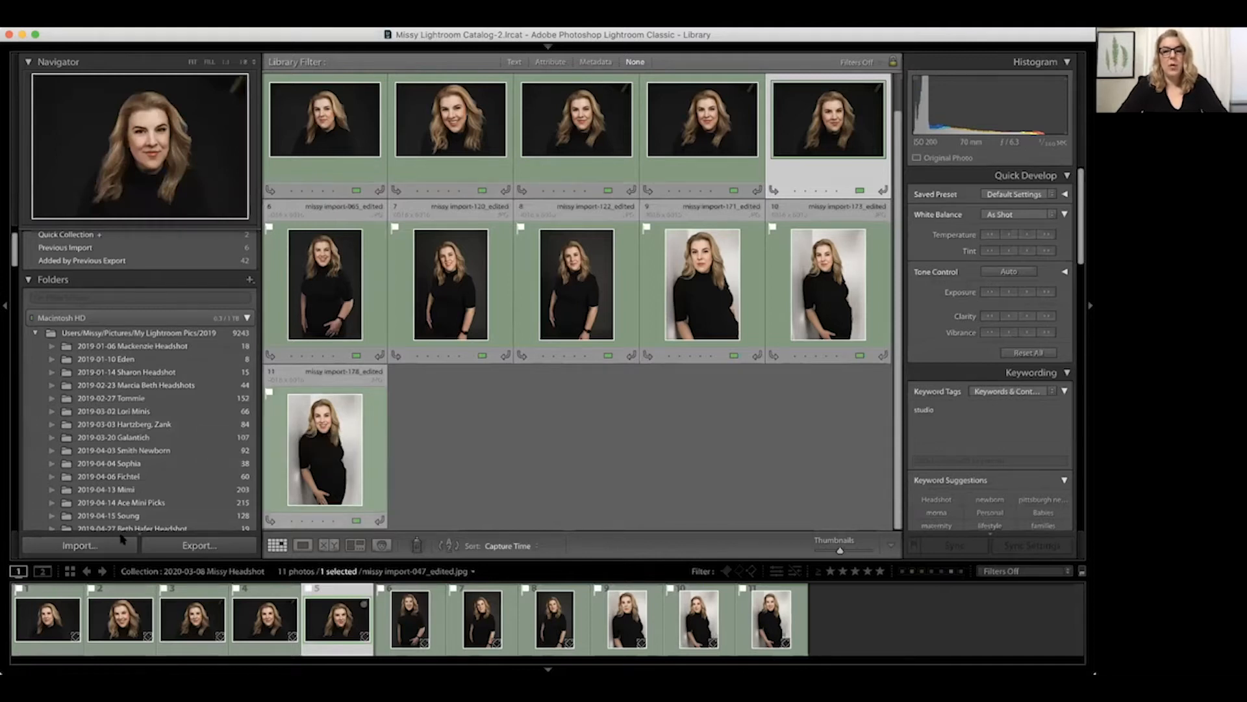
click(80, 545)
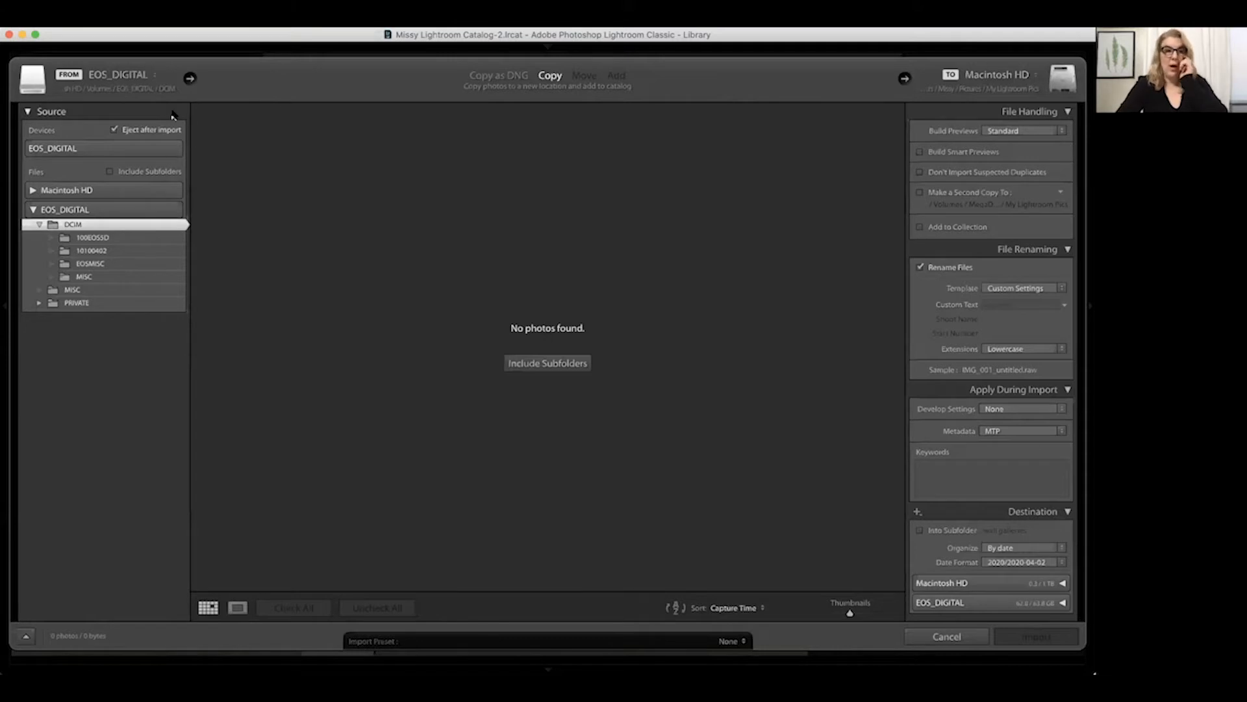
click(85, 152)
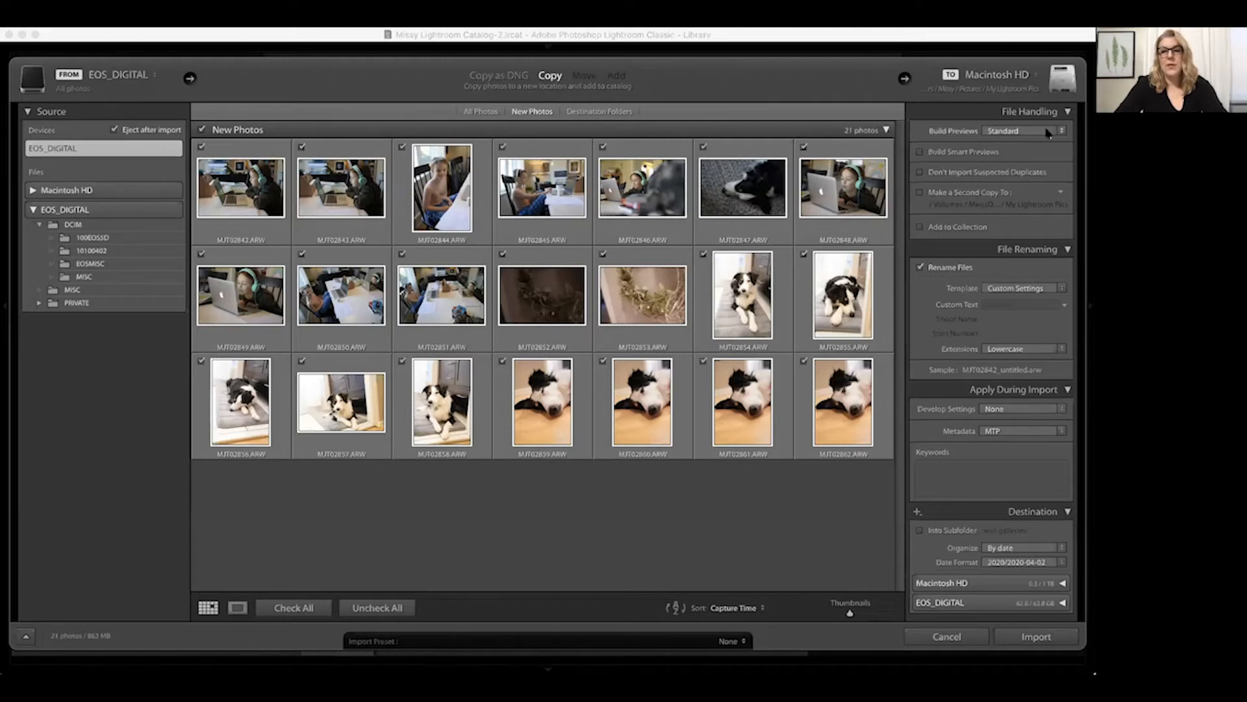
Apply the LIFESTYLE Import preset to the card's photos and review the renaming, develop, metadata and destination settings it fills in.
scroll(1019, 247, down, 2)
click(729, 641)
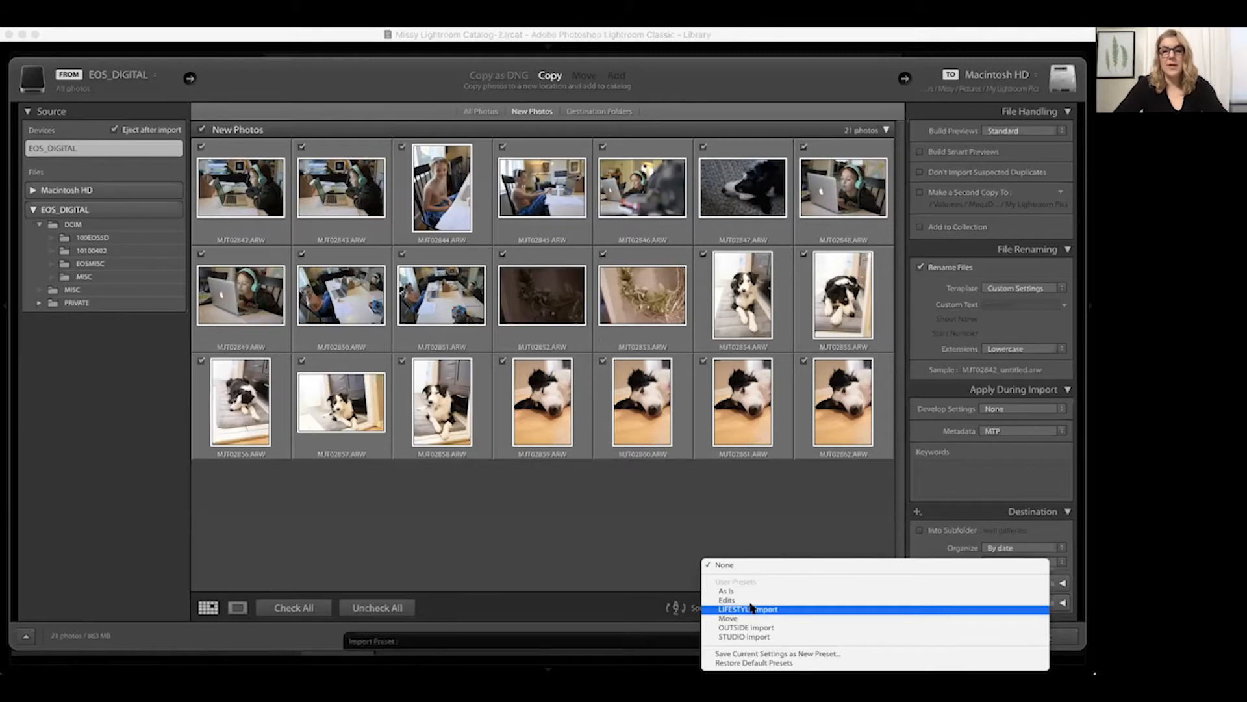
click(751, 610)
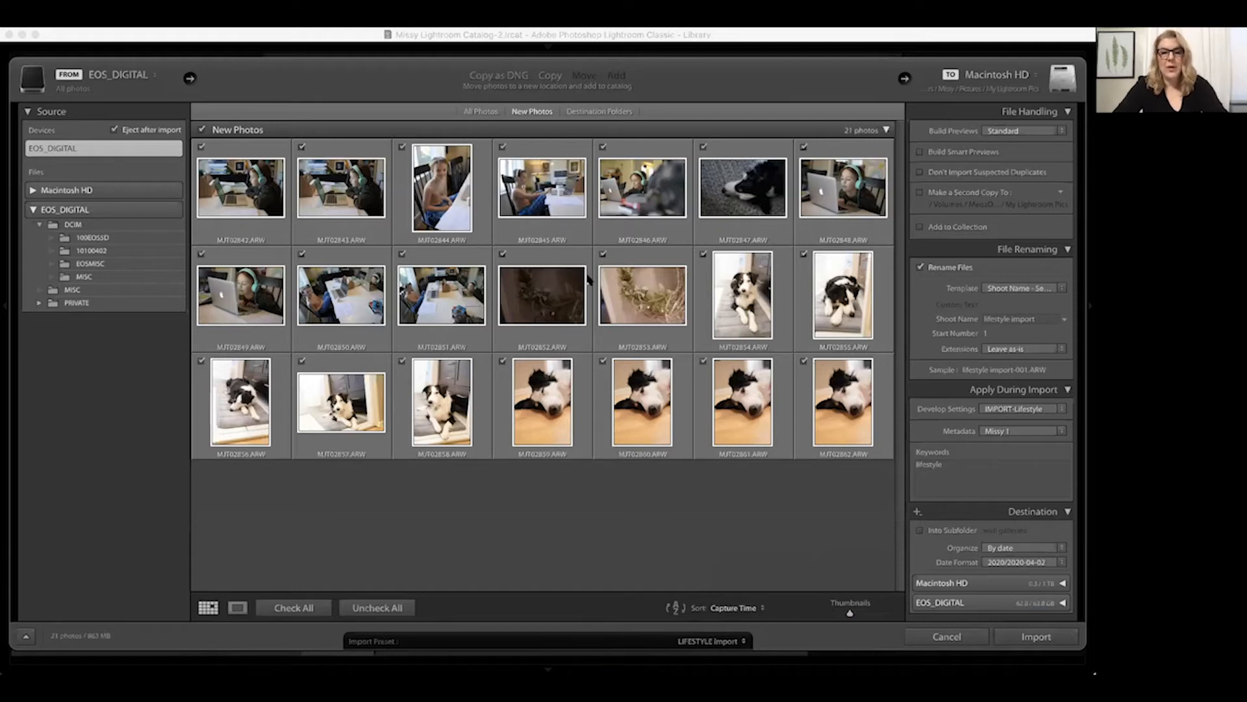
scroll(976, 170, down, 1)
scroll(976, 170, down, 1)
scroll(975, 385, up, 1)
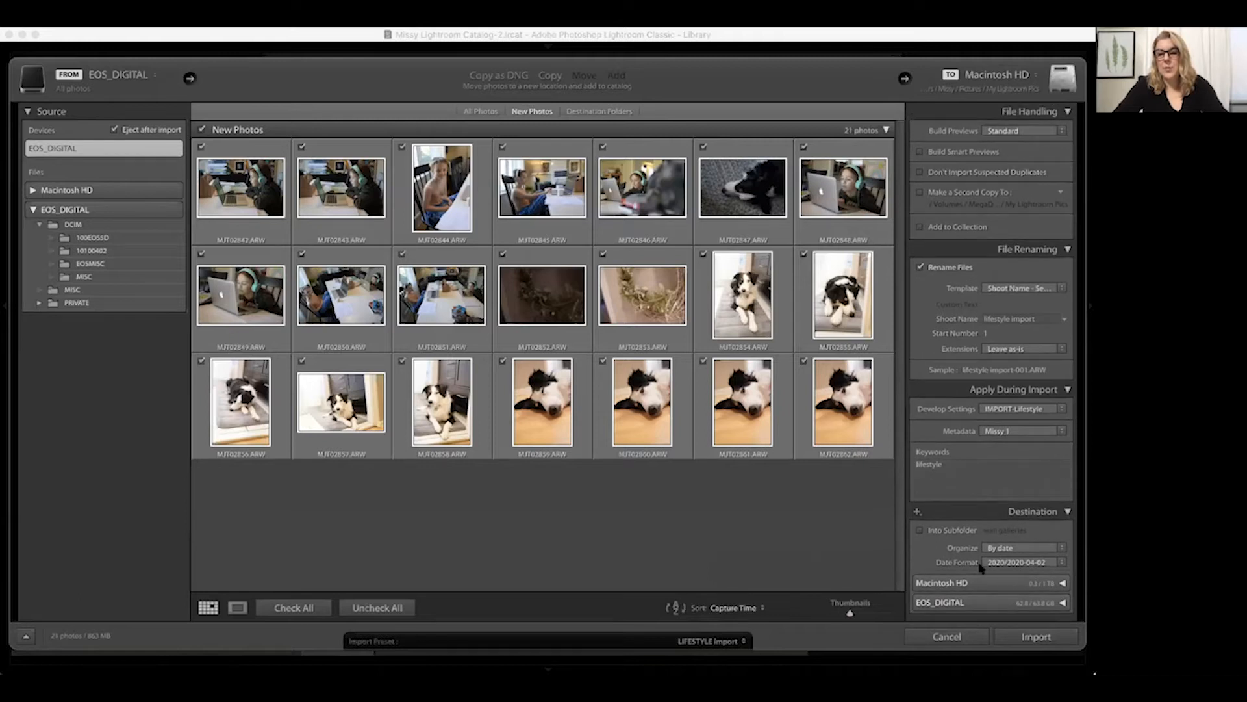
scroll(989, 342, up, 1)
scroll(993, 312, down, 1)
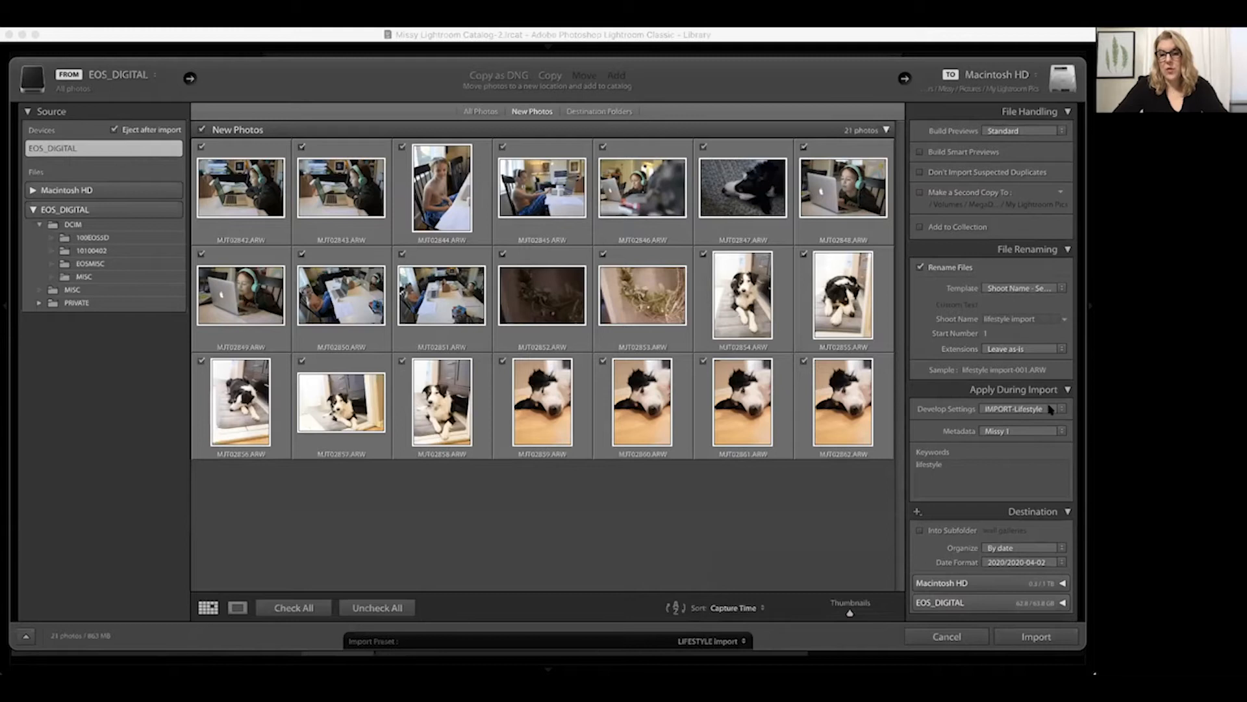
Look through the develop presets available for the import, including the custom IMPORT presets, without choosing a different one.
click(1011, 408)
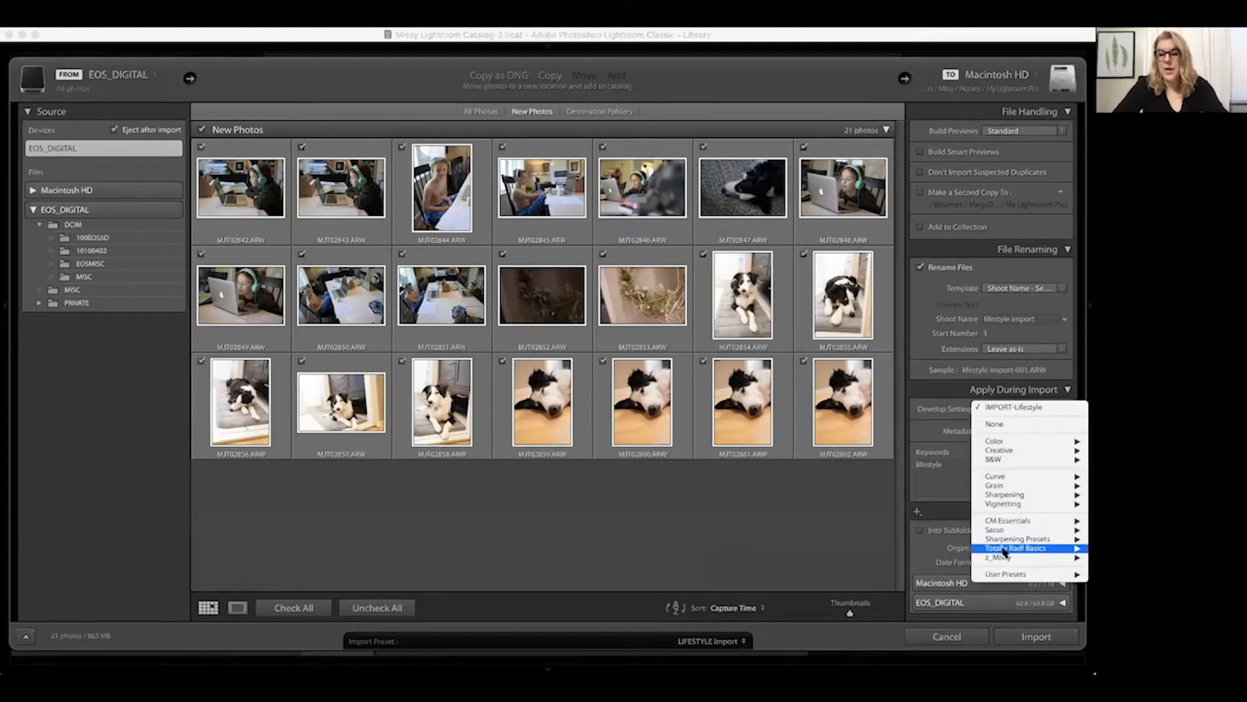
mouse_move(1005, 558)
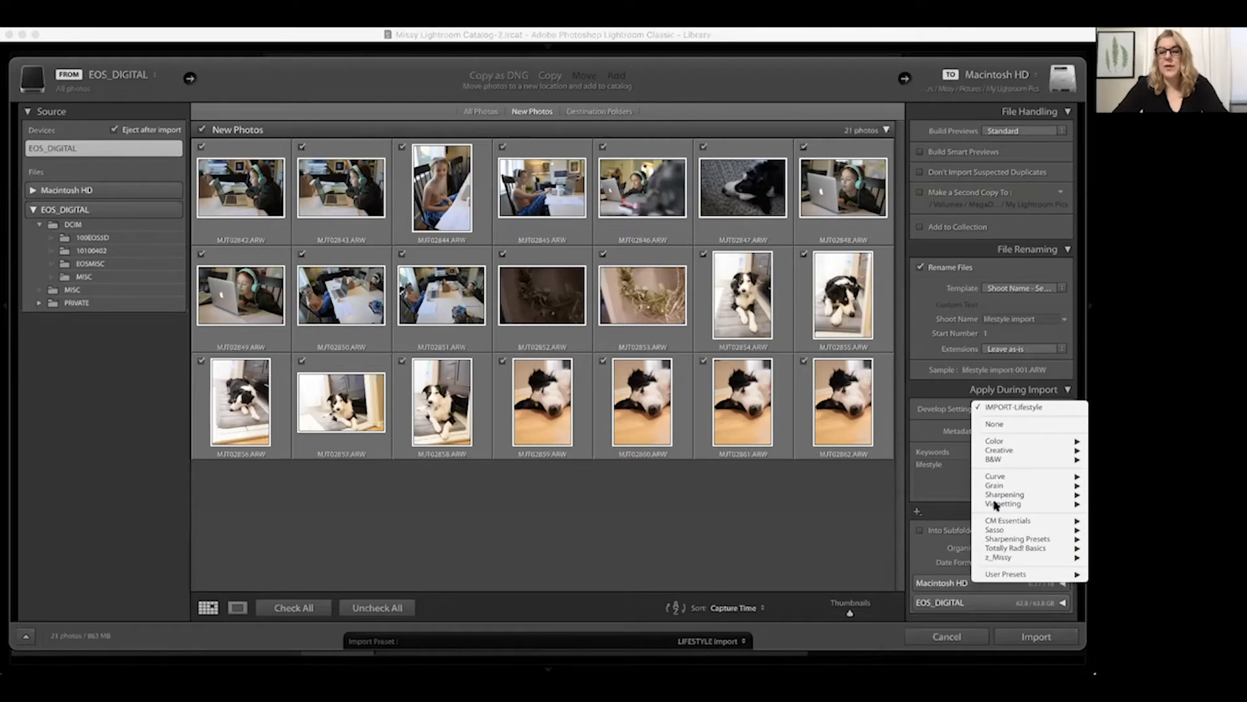
mouse_move(1006, 484)
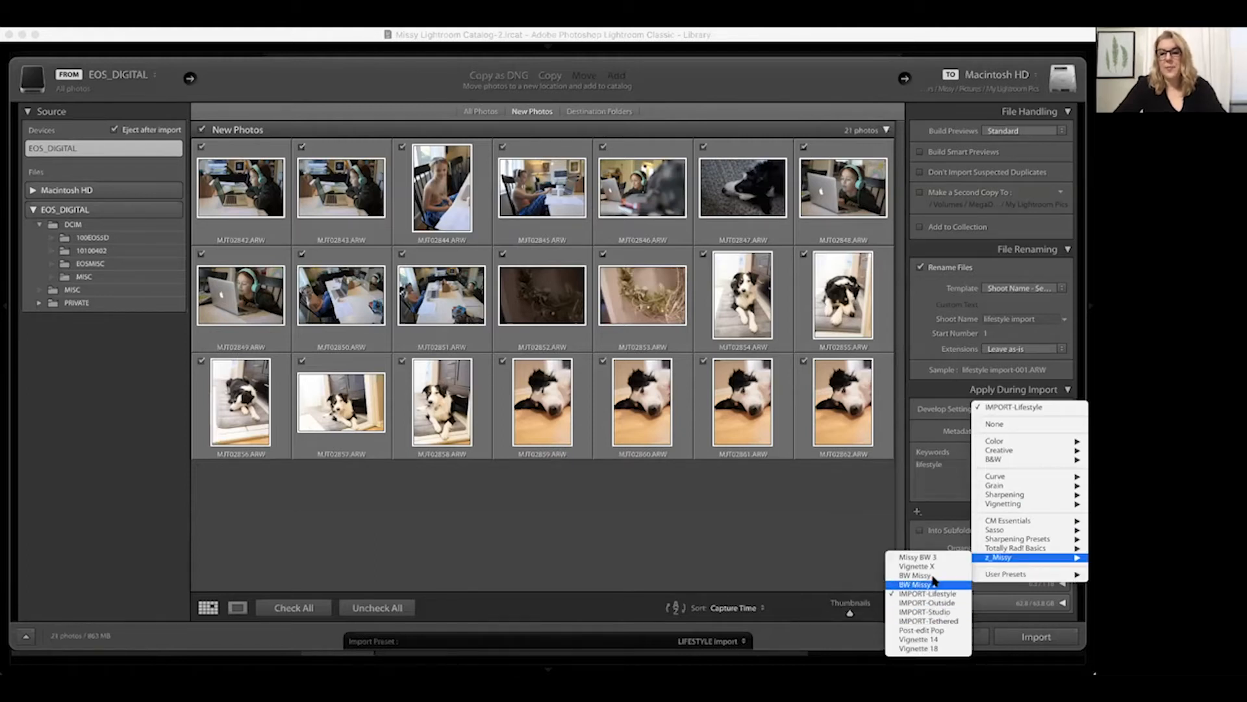
click(850, 534)
Set the shoot name for file renaming to "photo class import" and start the import.
click(1006, 318)
double_click(1000, 320)
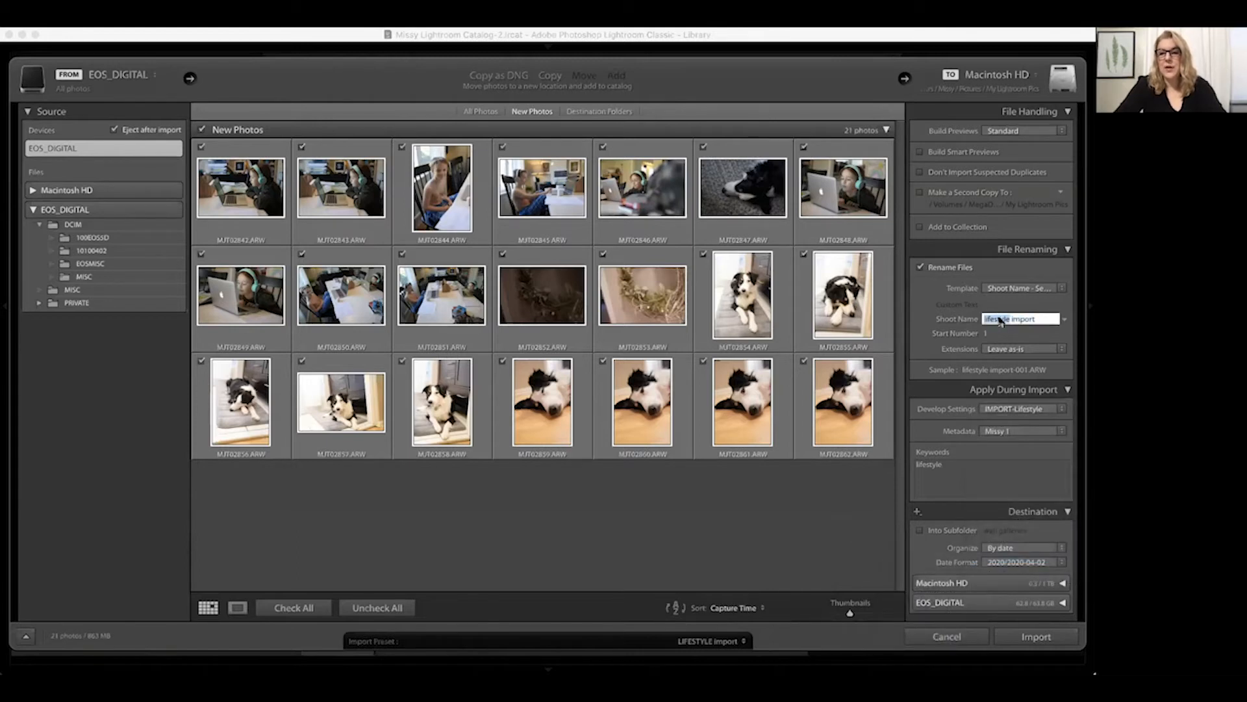
text(photo class)
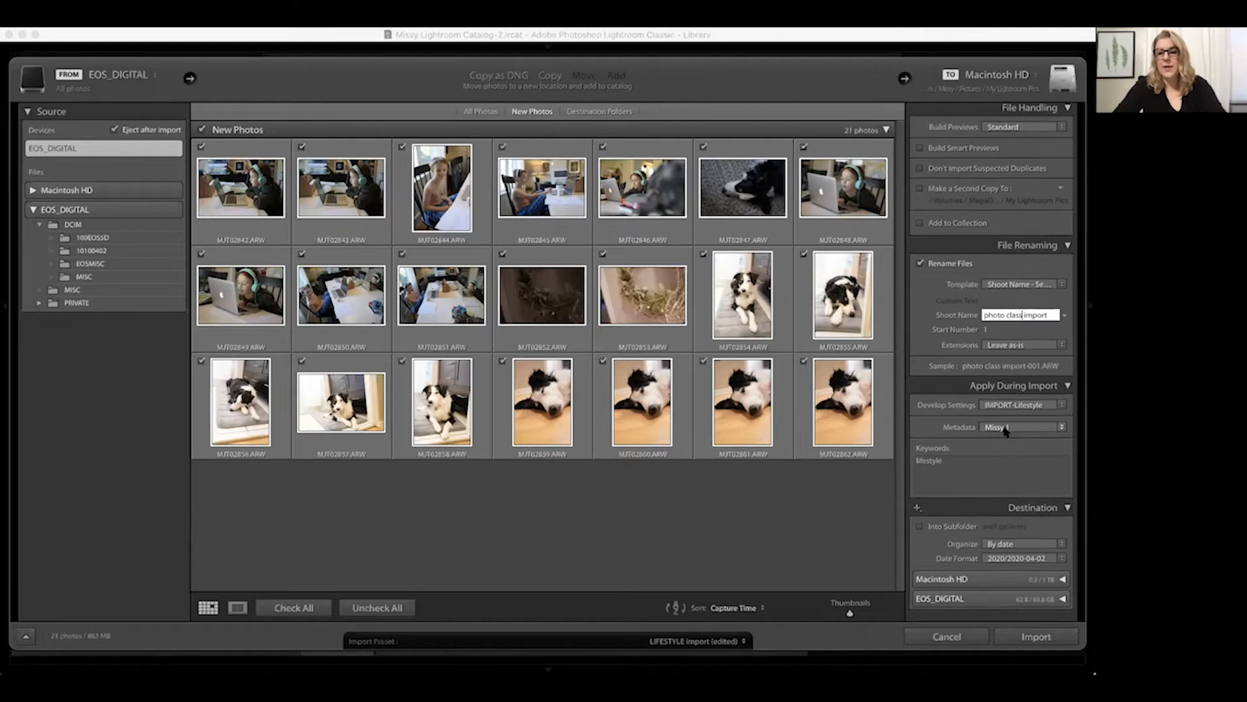
click(1014, 586)
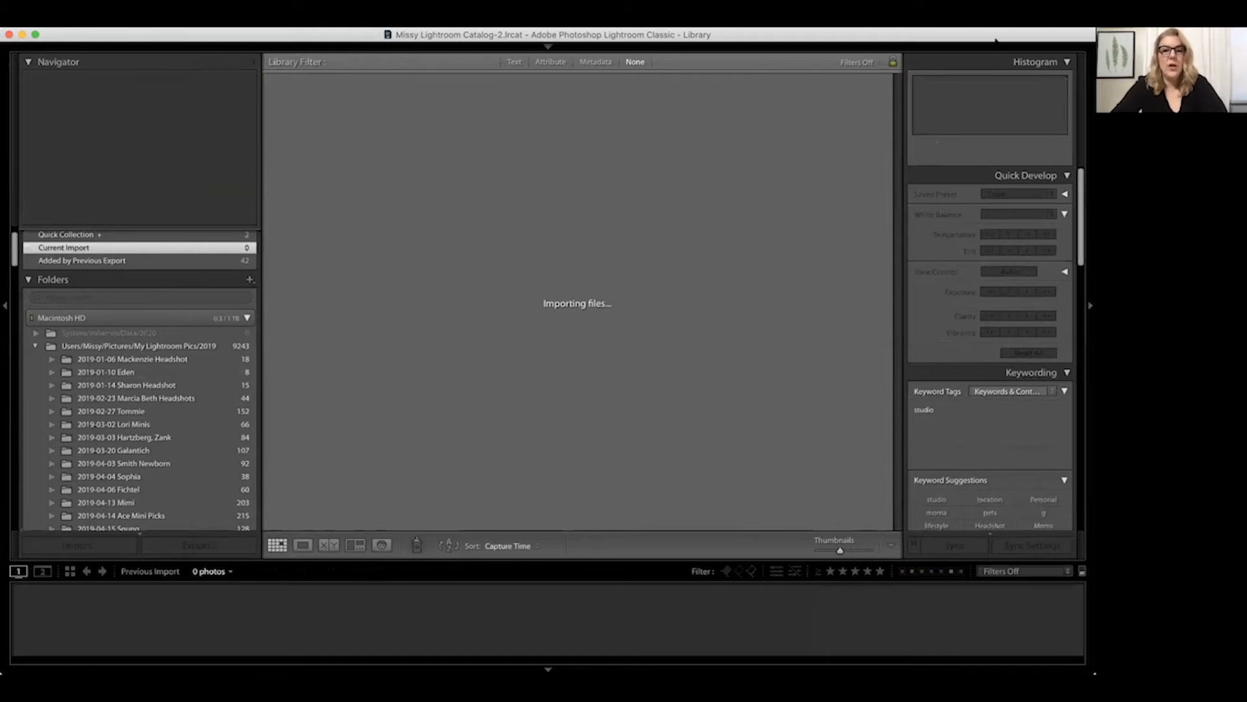
Reveal the module picker and view the list of modules that can be shown or hidden, without changing it.
mouse_move(835, 41)
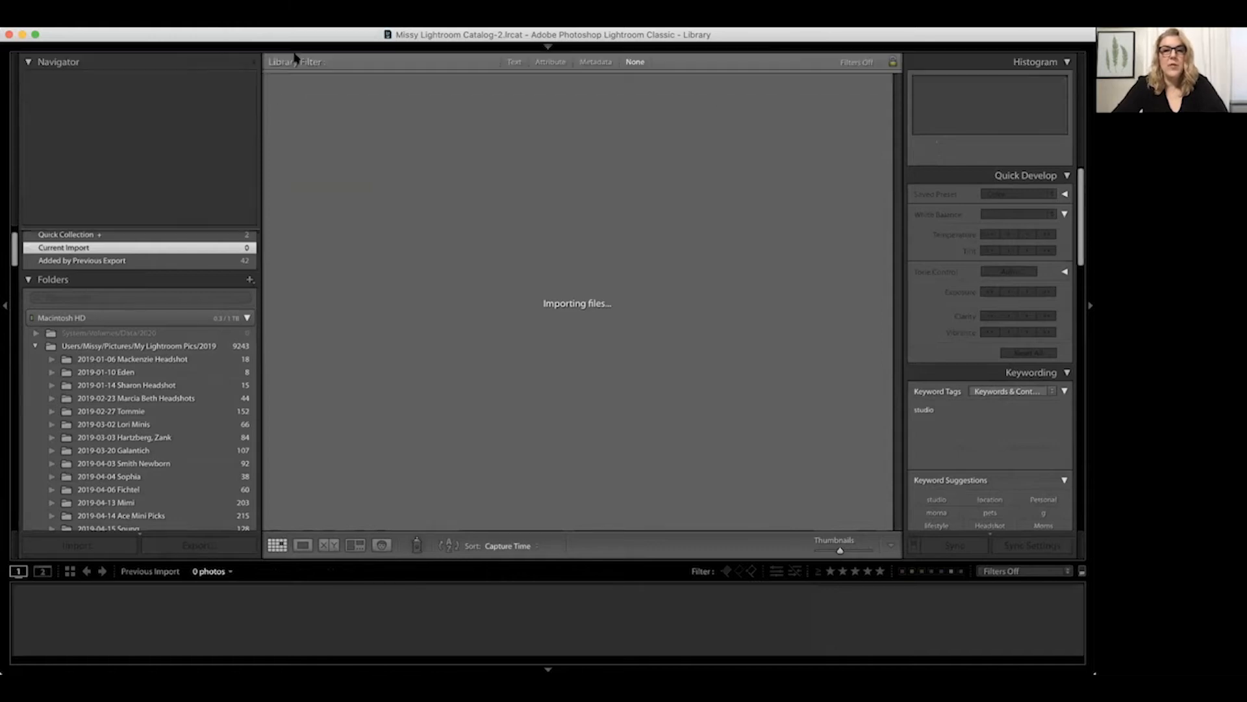
mouse_move(791, 56)
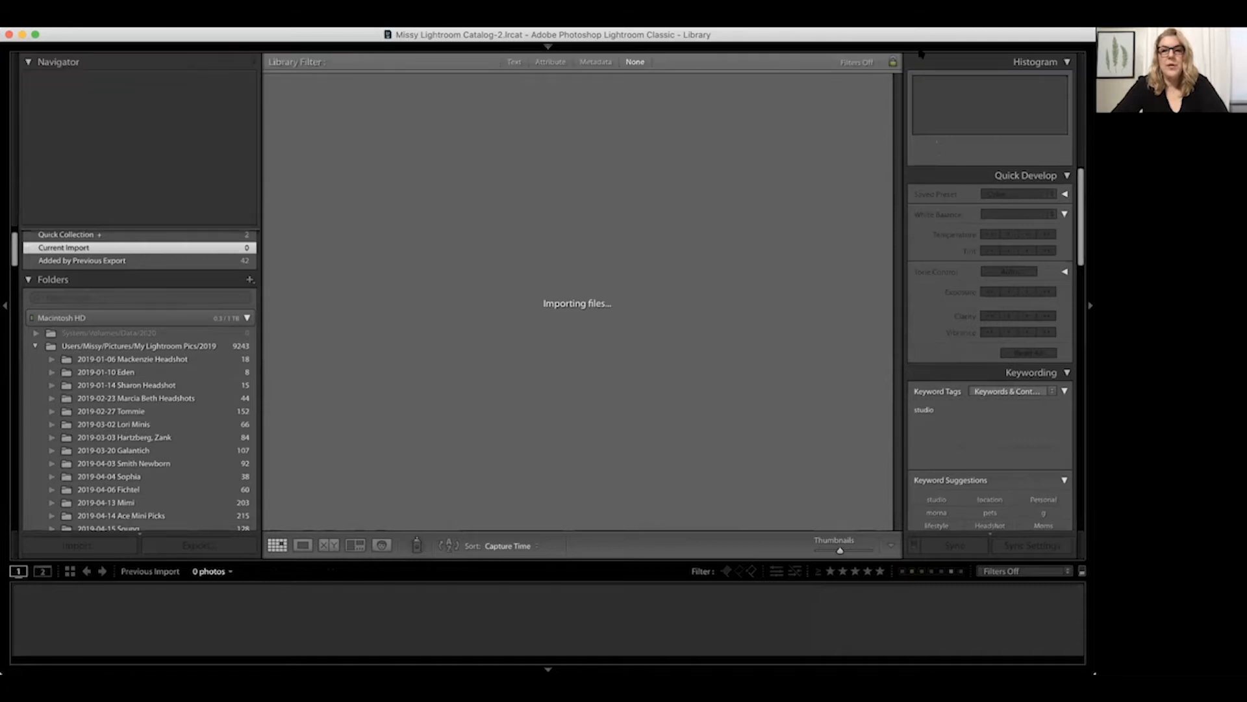
mouse_move(950, 66)
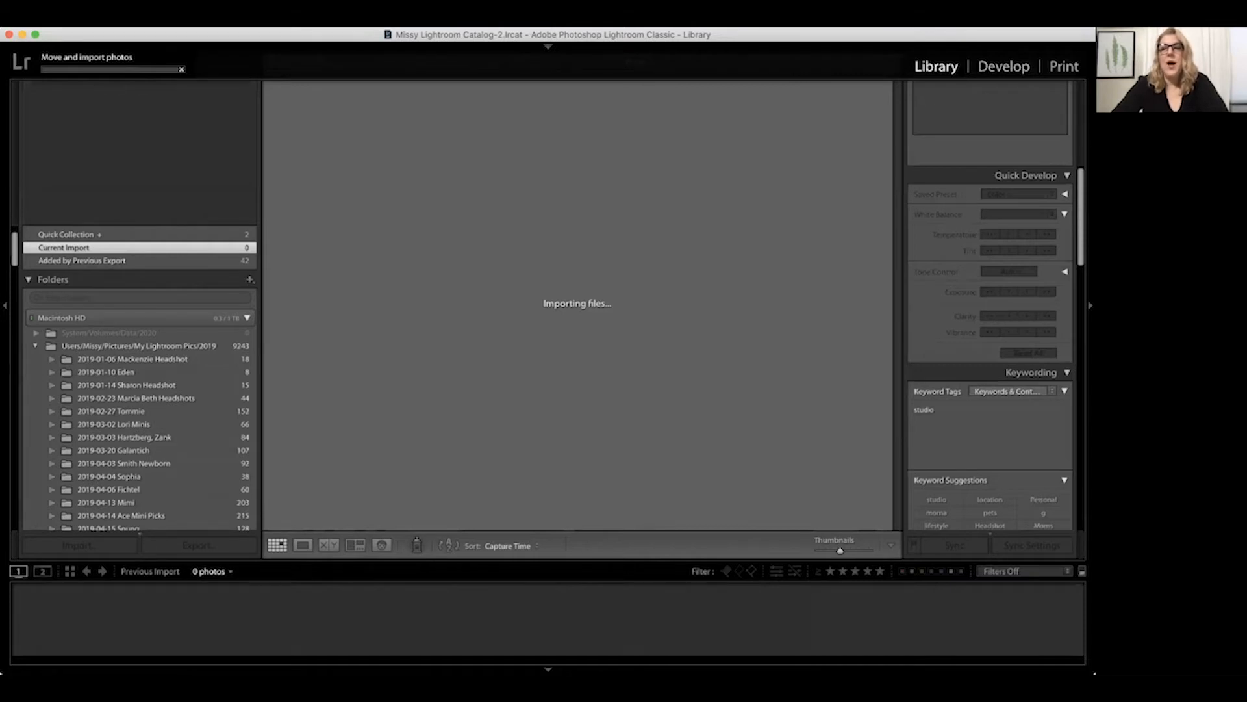
right_click(840, 61)
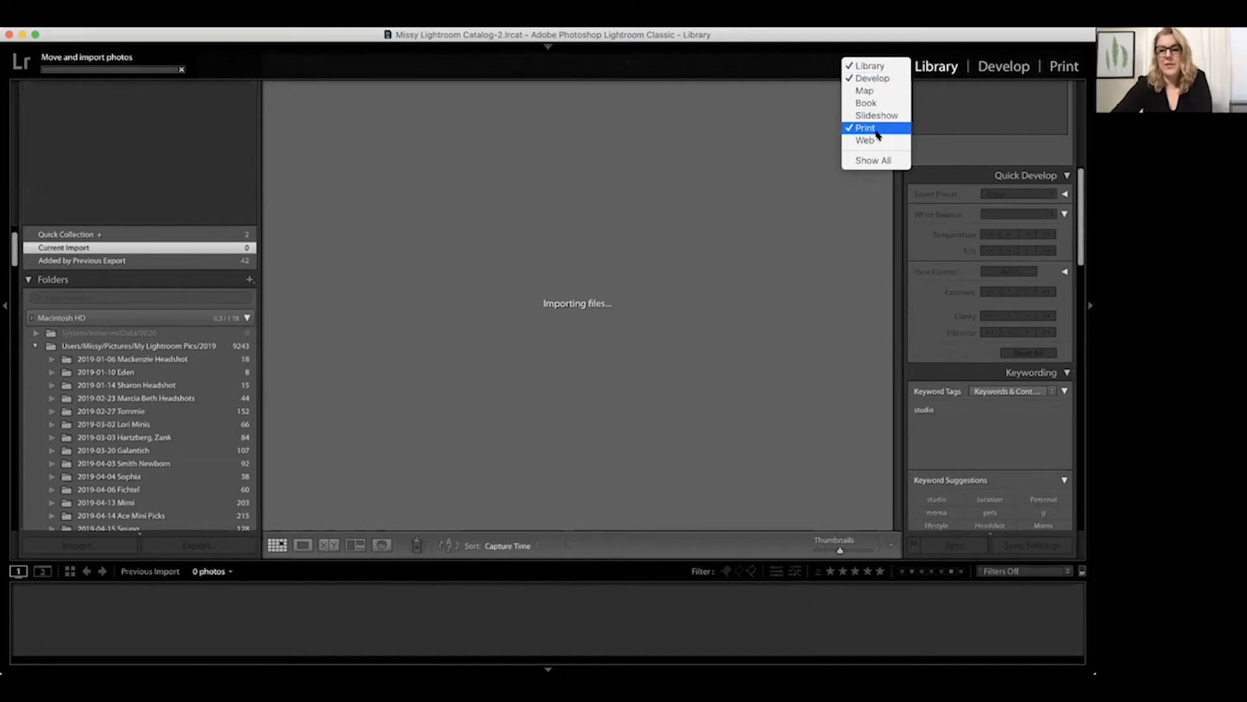
click(708, 187)
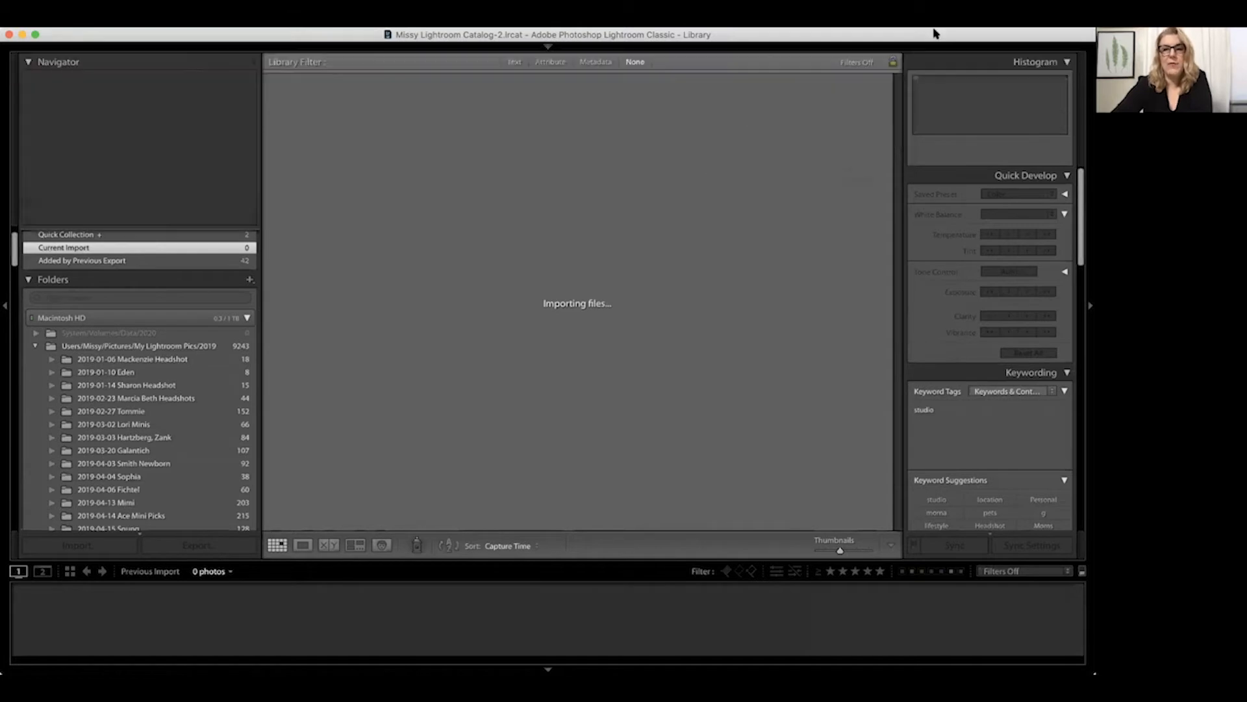
right_click(854, 63)
click(817, 72)
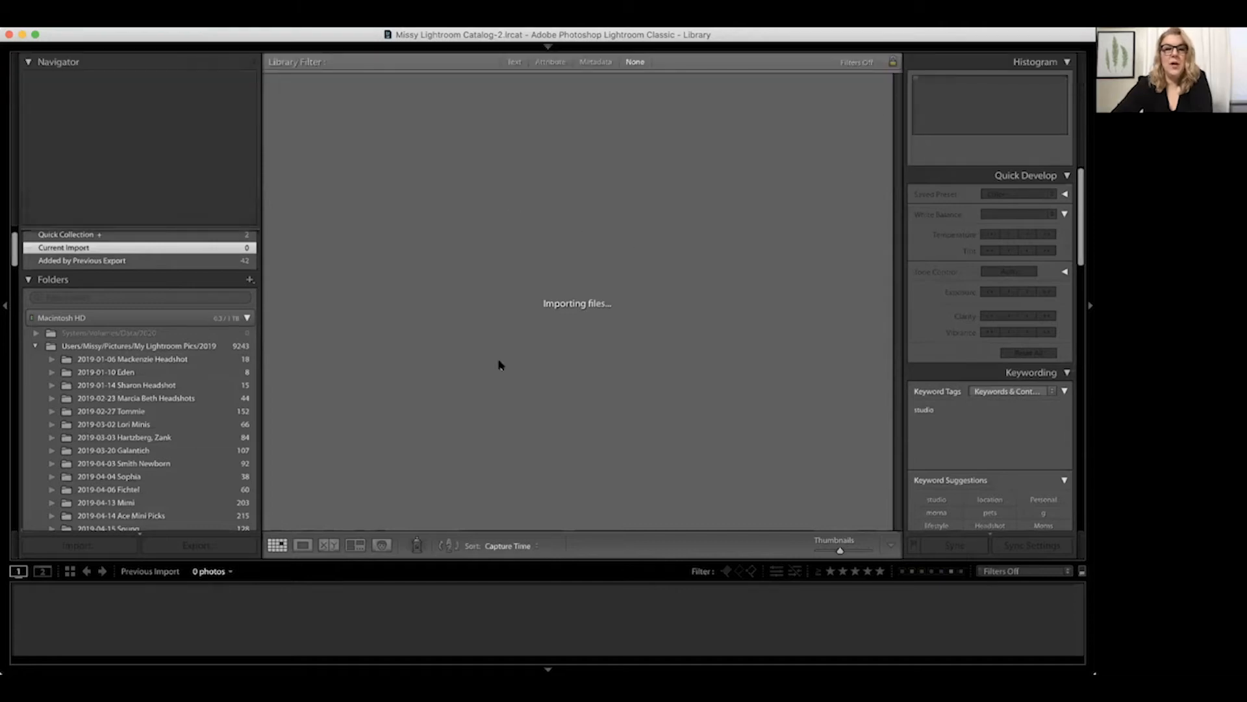
Browse the dated 2019 and 2020 shoot folders, open the 2020-03-21 folder and check the import's progress.
mouse_move(223, 47)
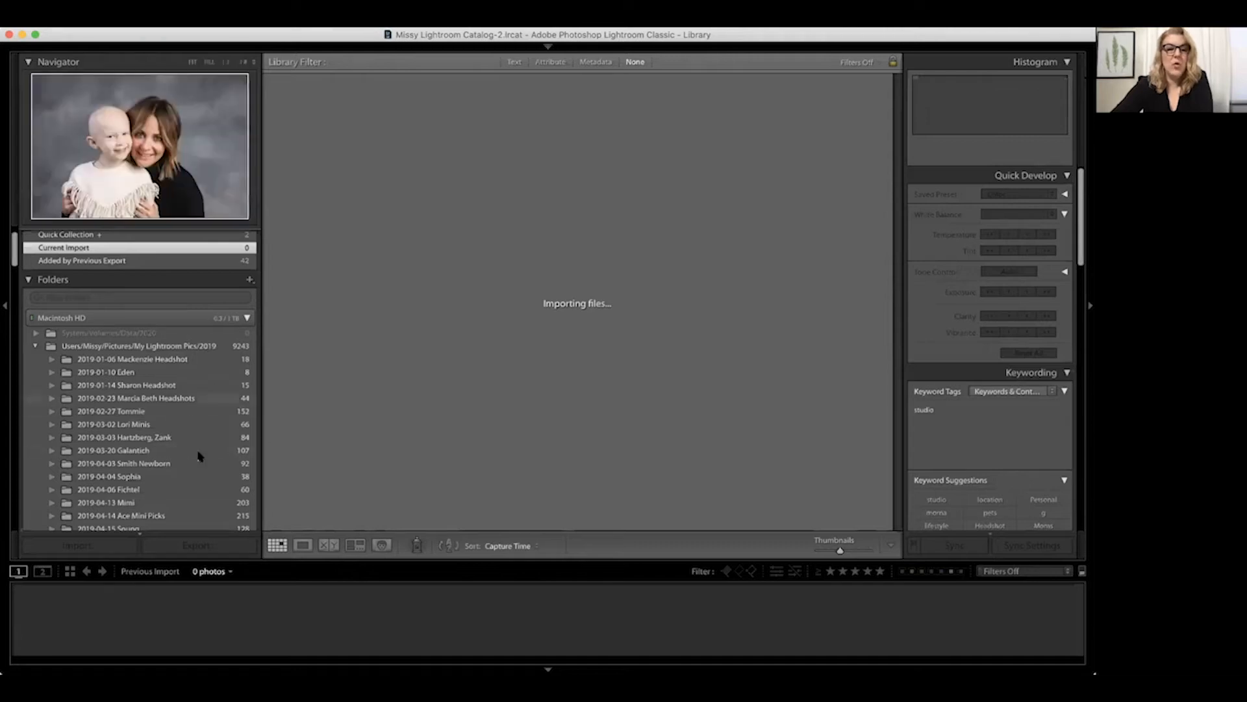
scroll(130, 415, down, 5)
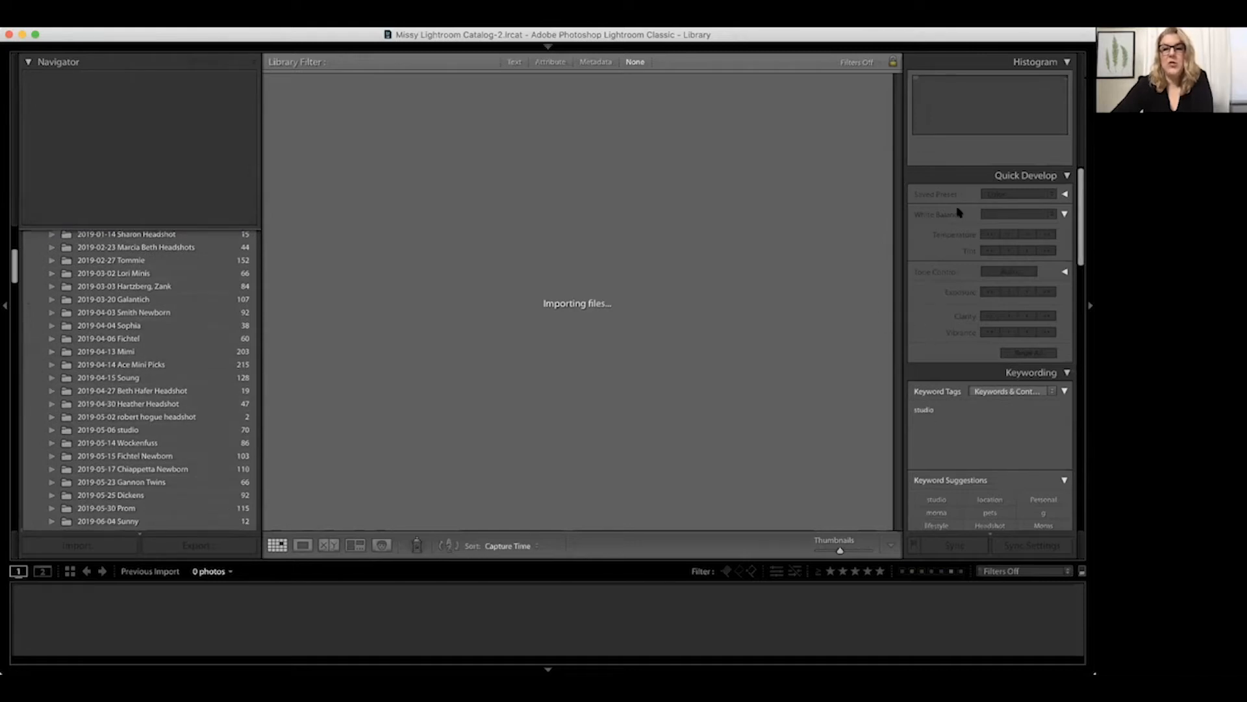
scroll(153, 367, down, 6)
scroll(153, 369, down, 20)
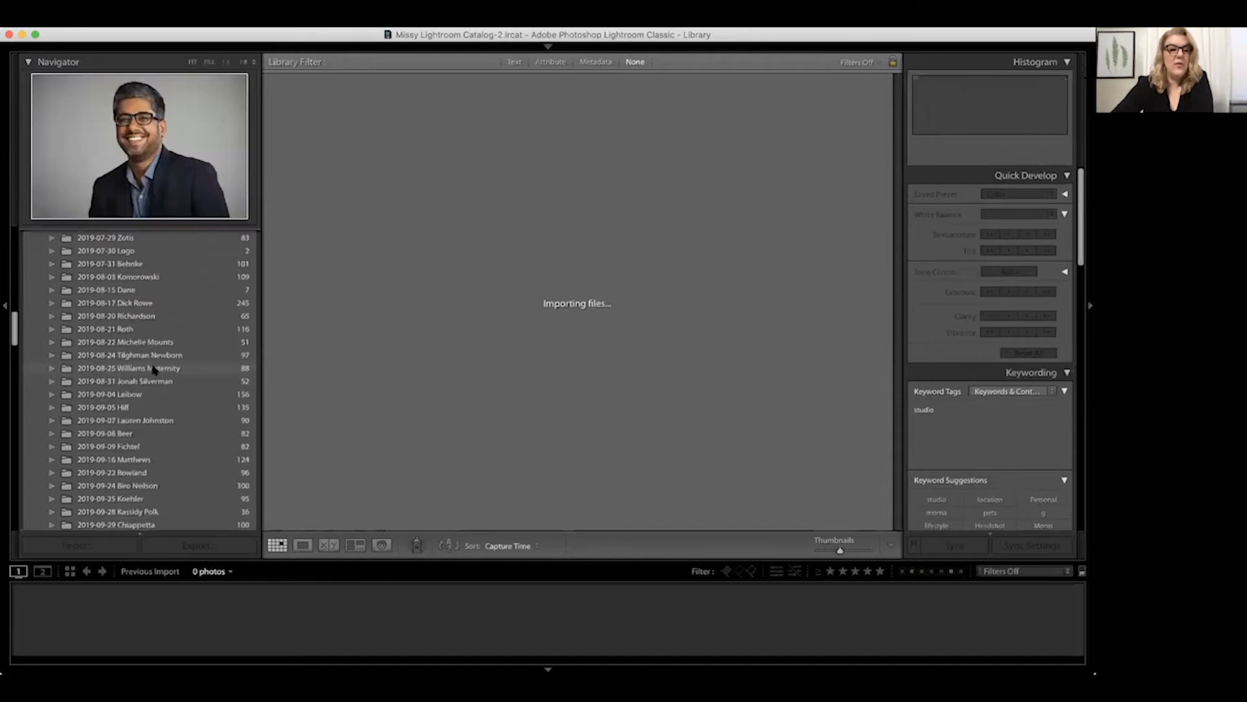
scroll(153, 368, down, 6)
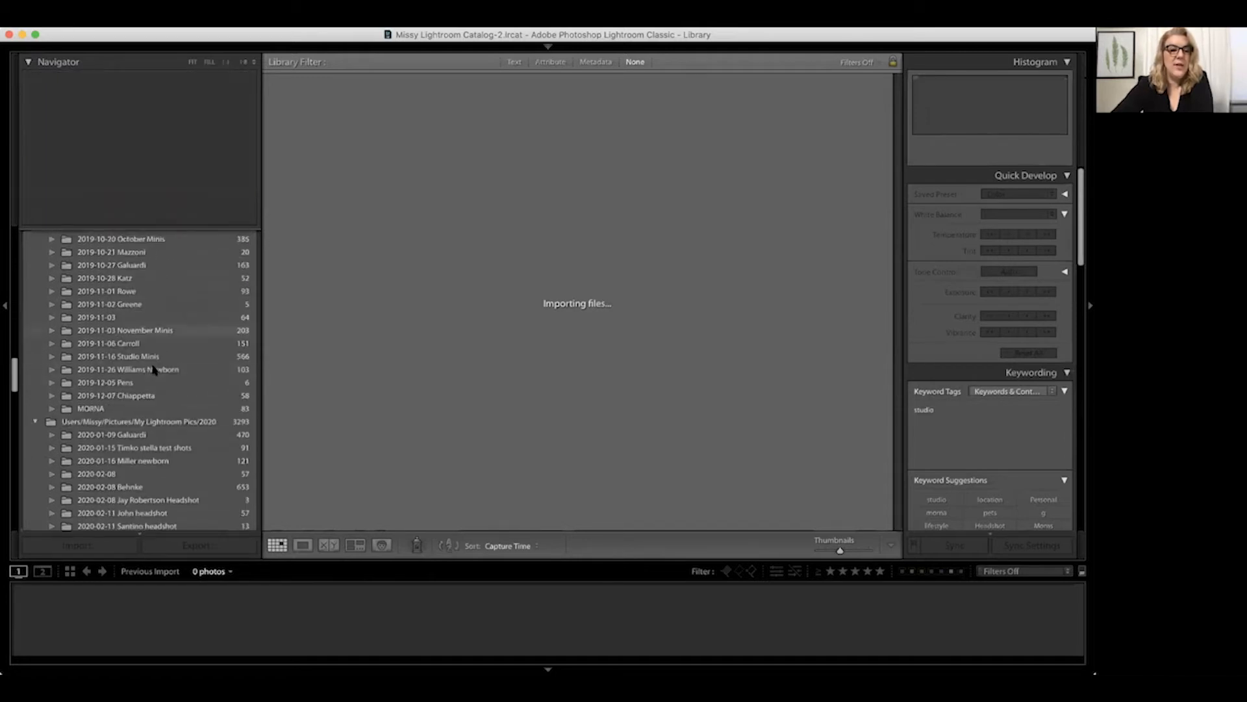
scroll(144, 353, down, 5)
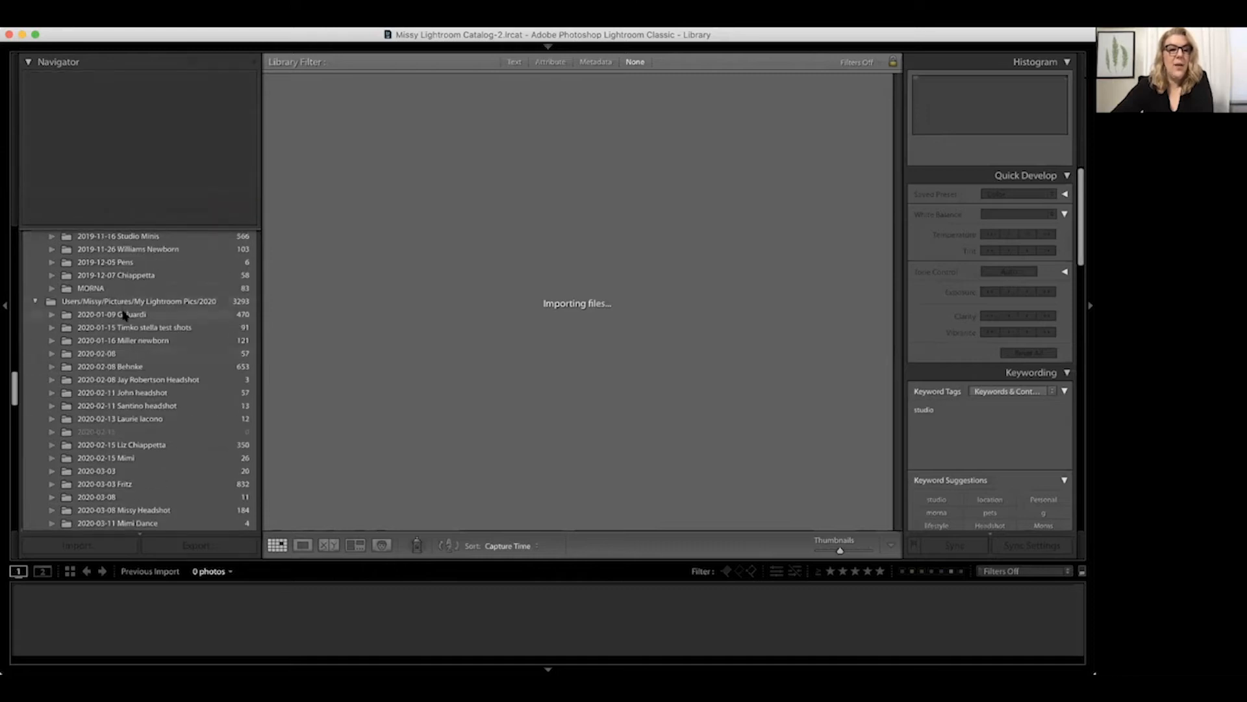
scroll(125, 316, down, 6)
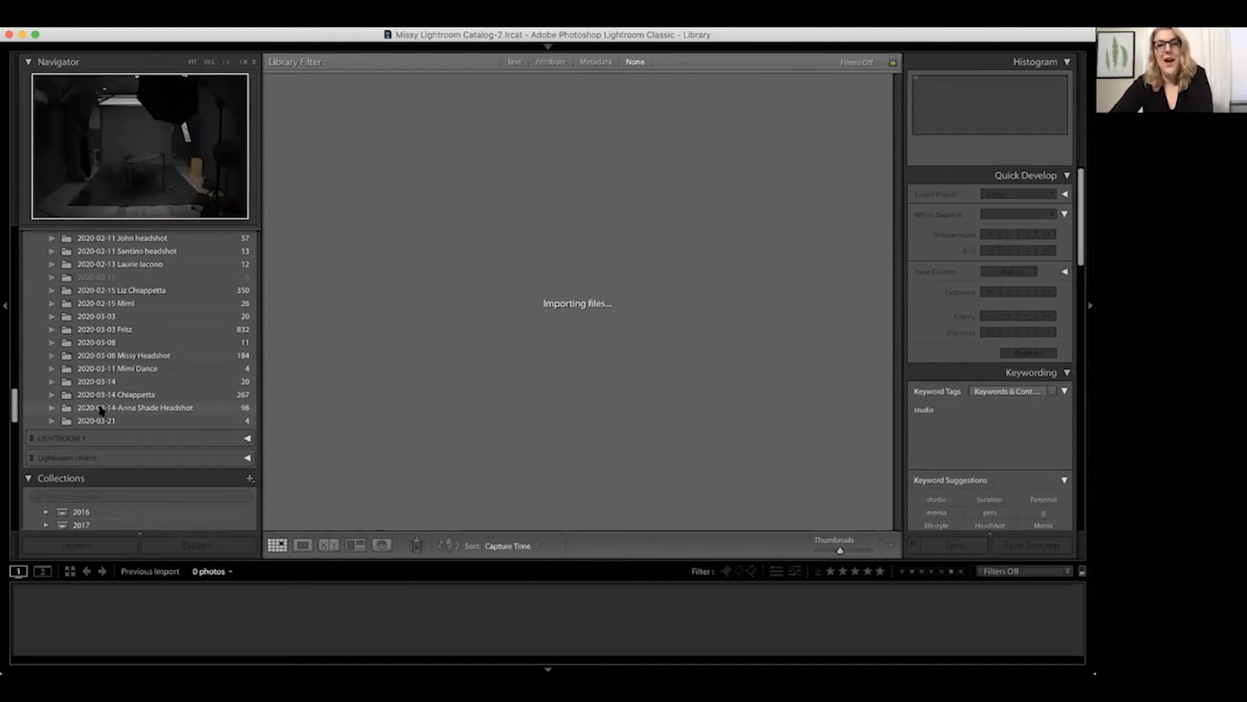
scroll(115, 410, up, 10)
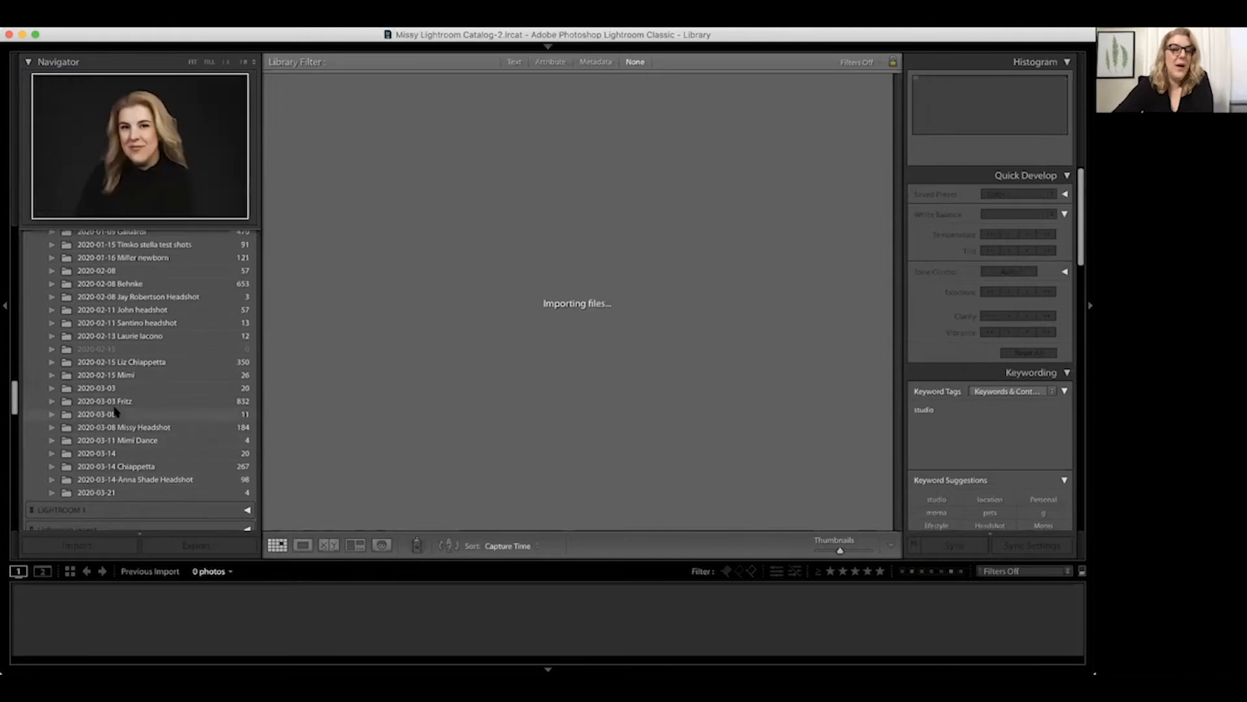
scroll(114, 410, up, 15)
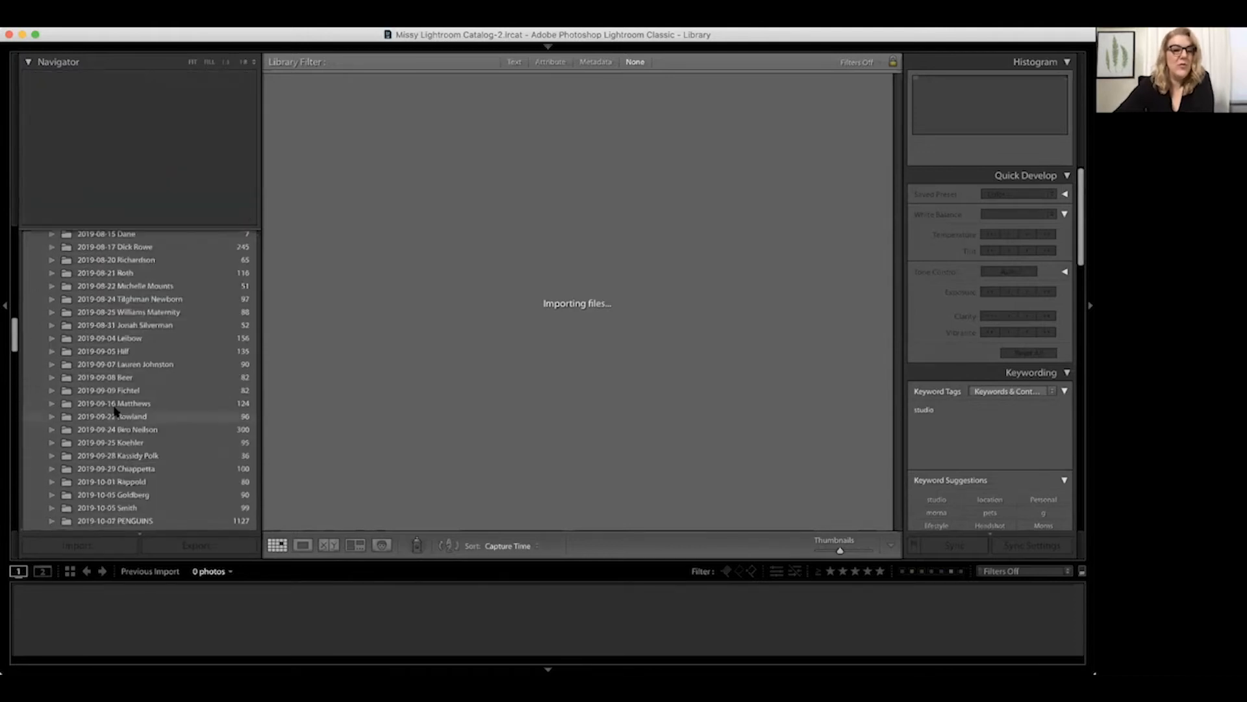
scroll(119, 331, down, 10)
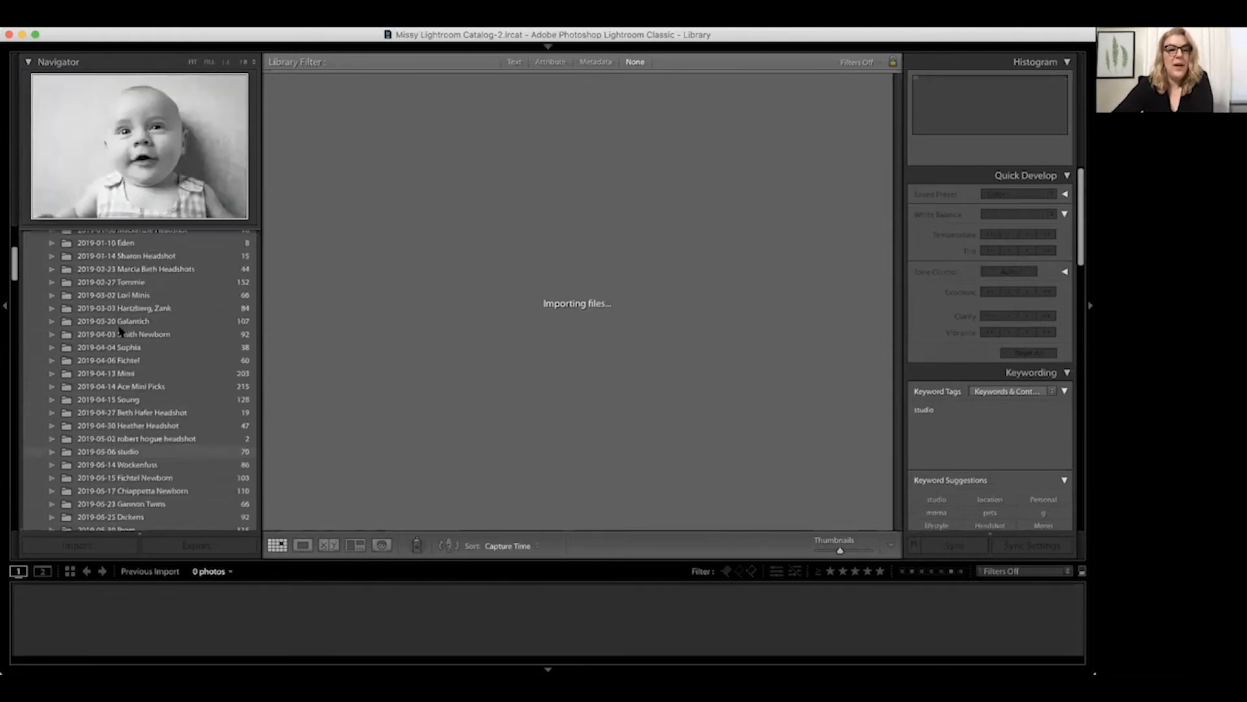
scroll(119, 331, down, 15)
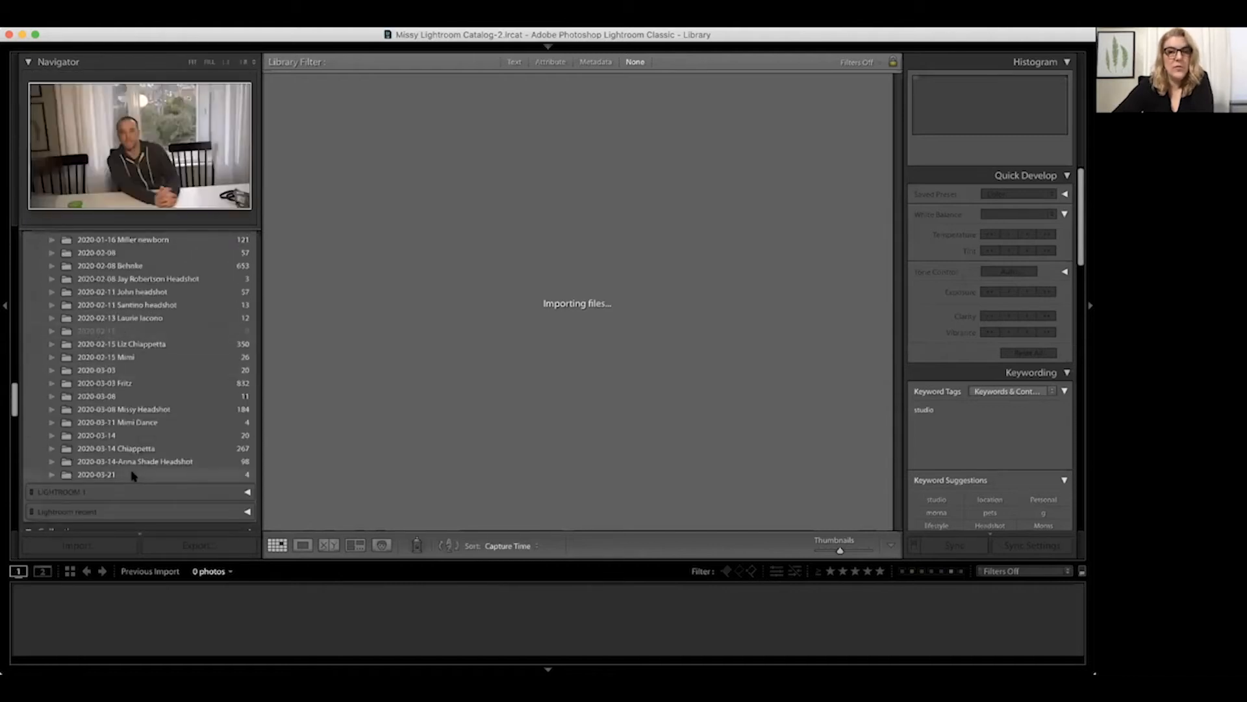
click(132, 474)
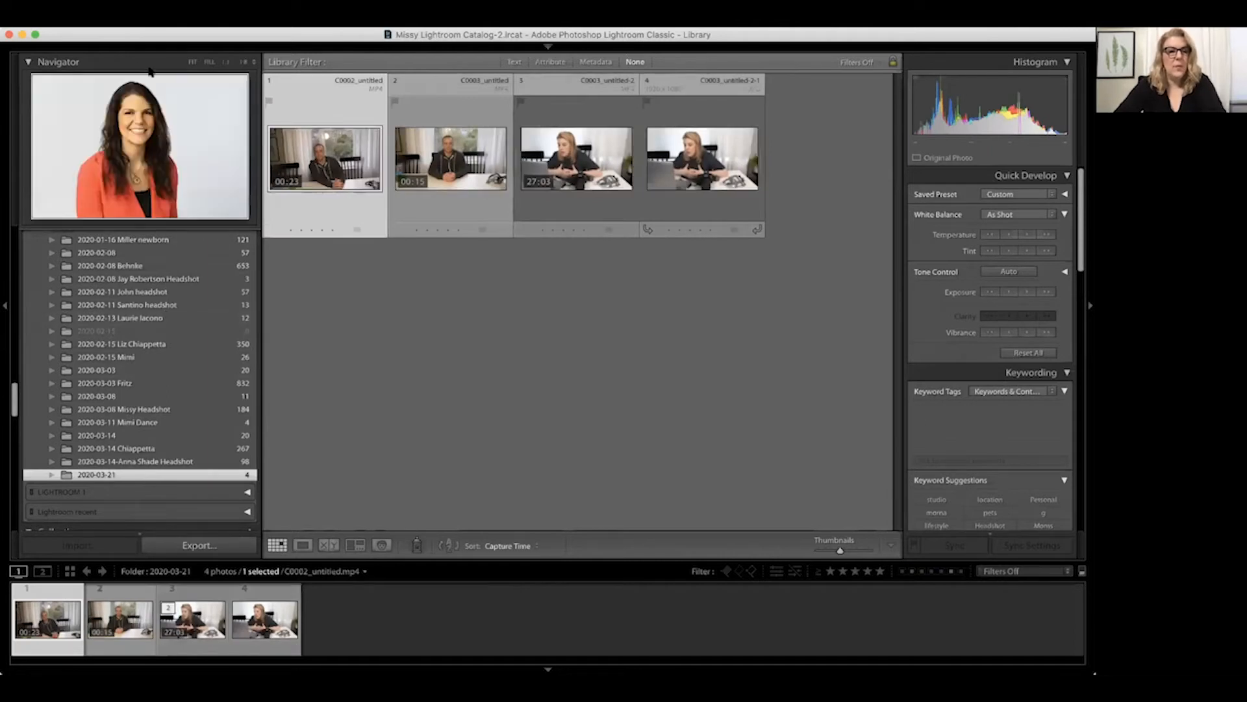
mouse_move(137, 48)
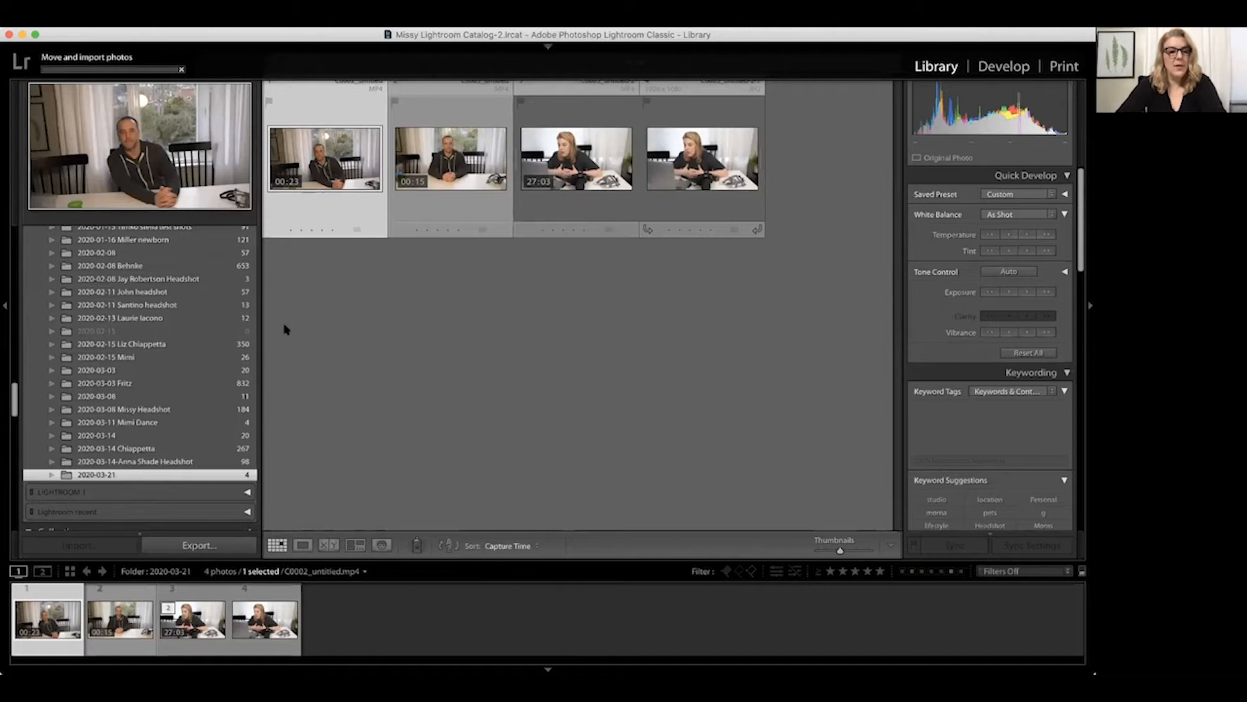
Open the 2020-03-08 headshot folder, look through its photos and check the import's progress.
click(164, 409)
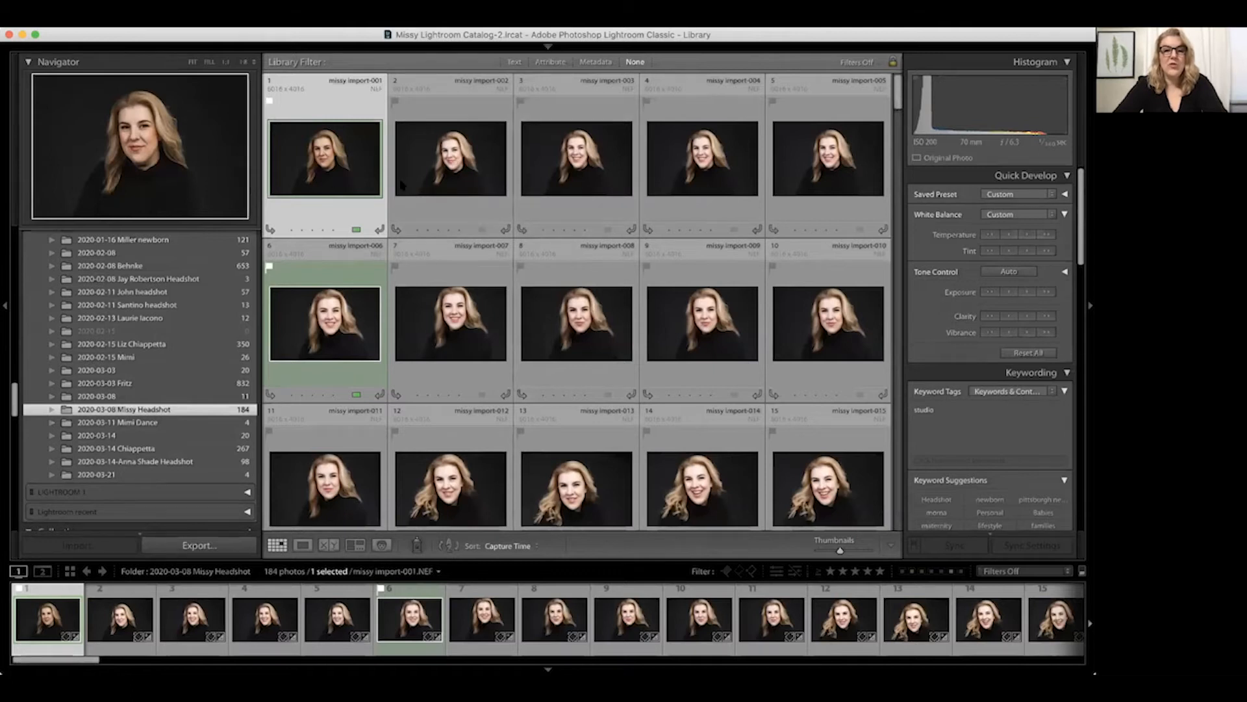
scroll(480, 271, down, 20)
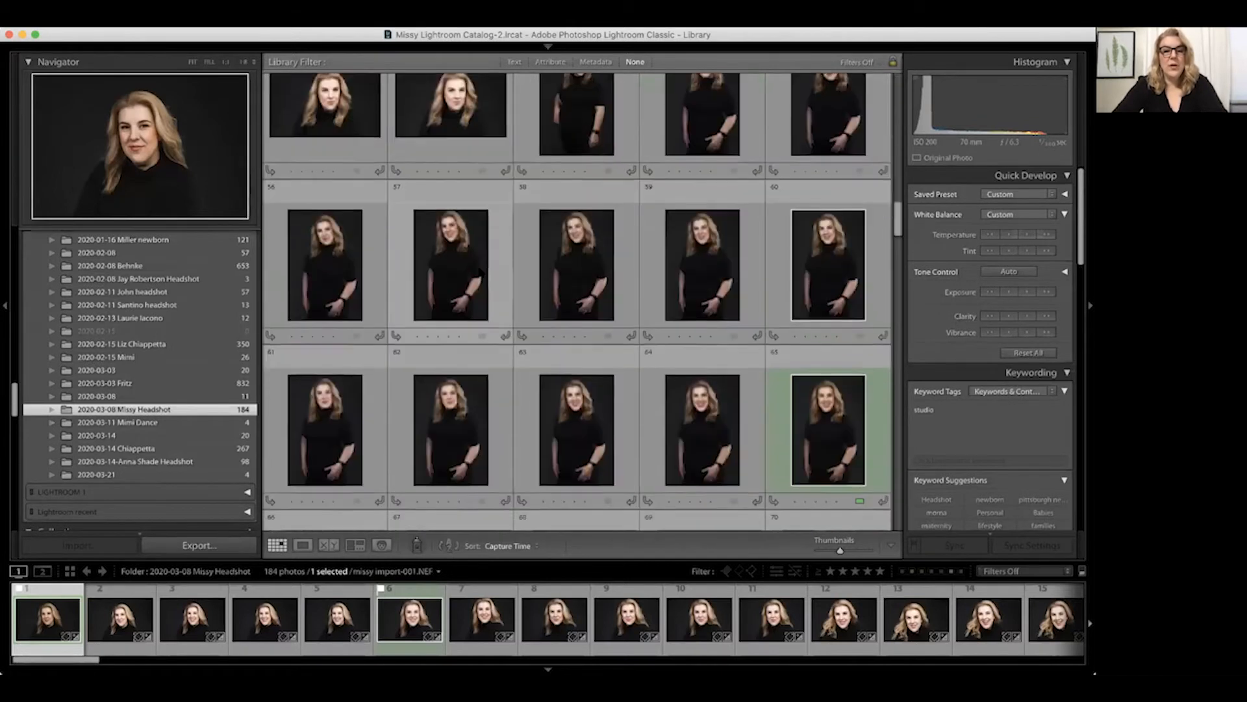
scroll(479, 272, up, 20)
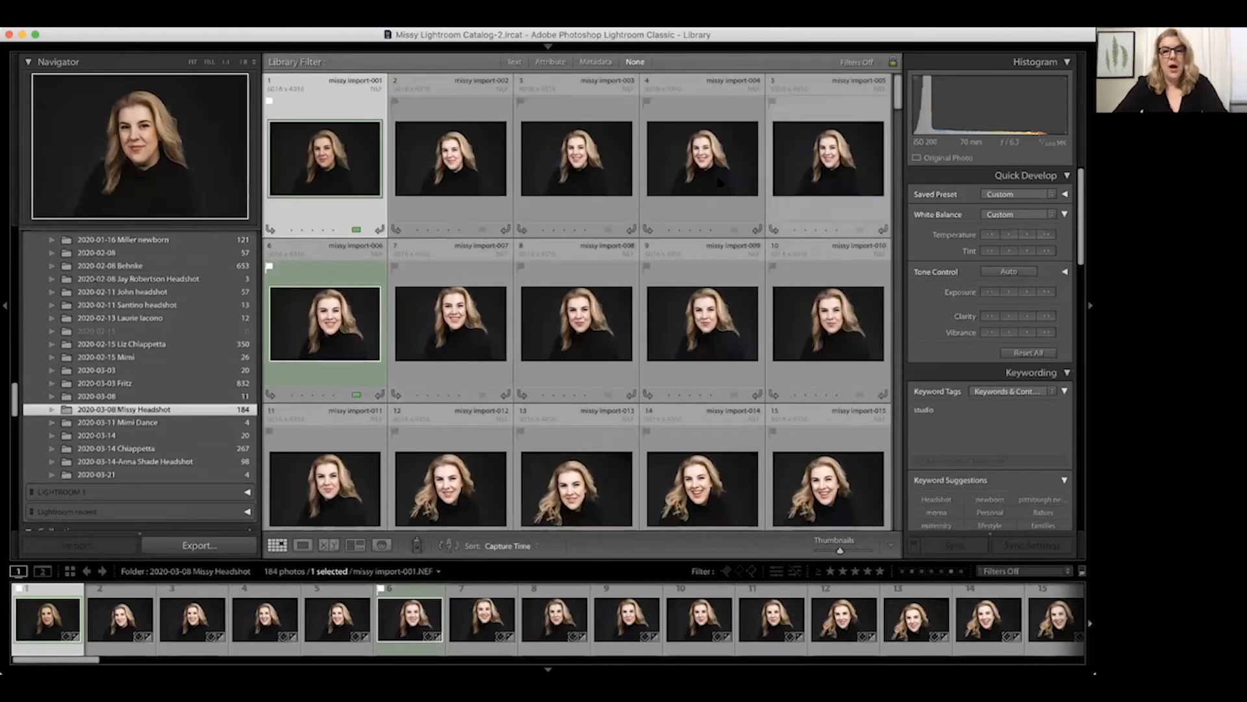
mouse_move(177, 44)
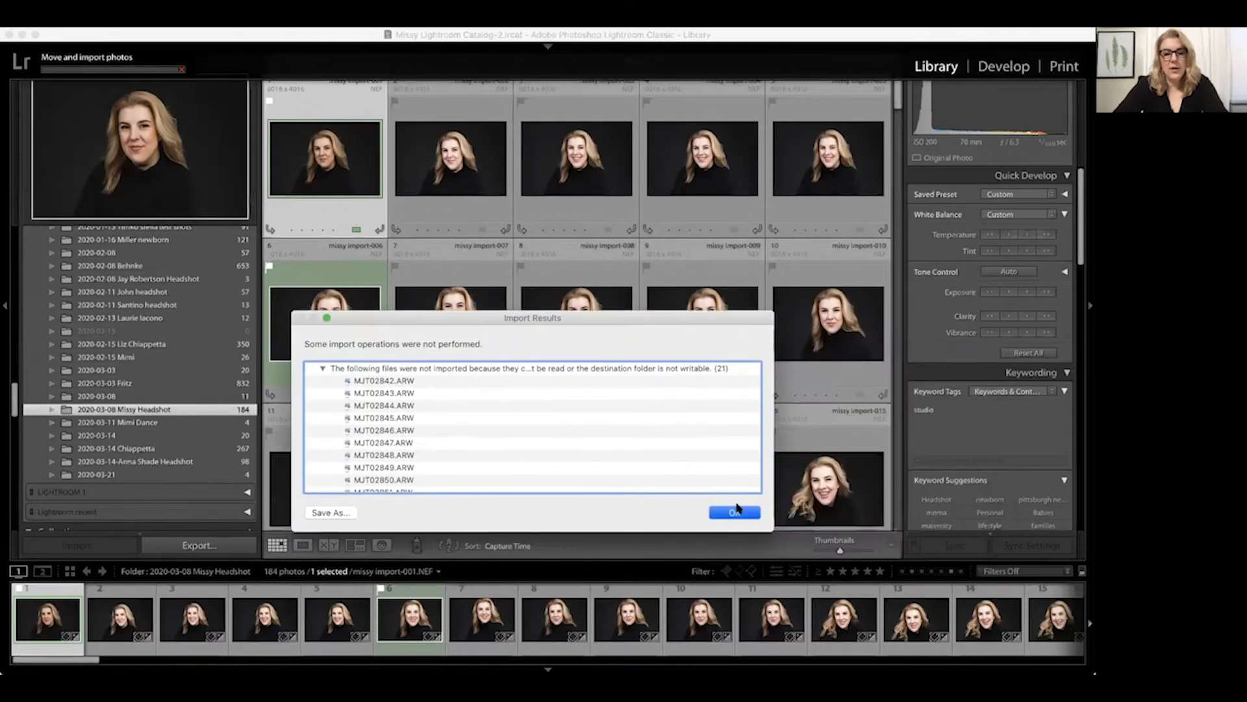
Dismiss the failed import report and reopen the import with the EOS_DIGITAL card as the source.
click(735, 512)
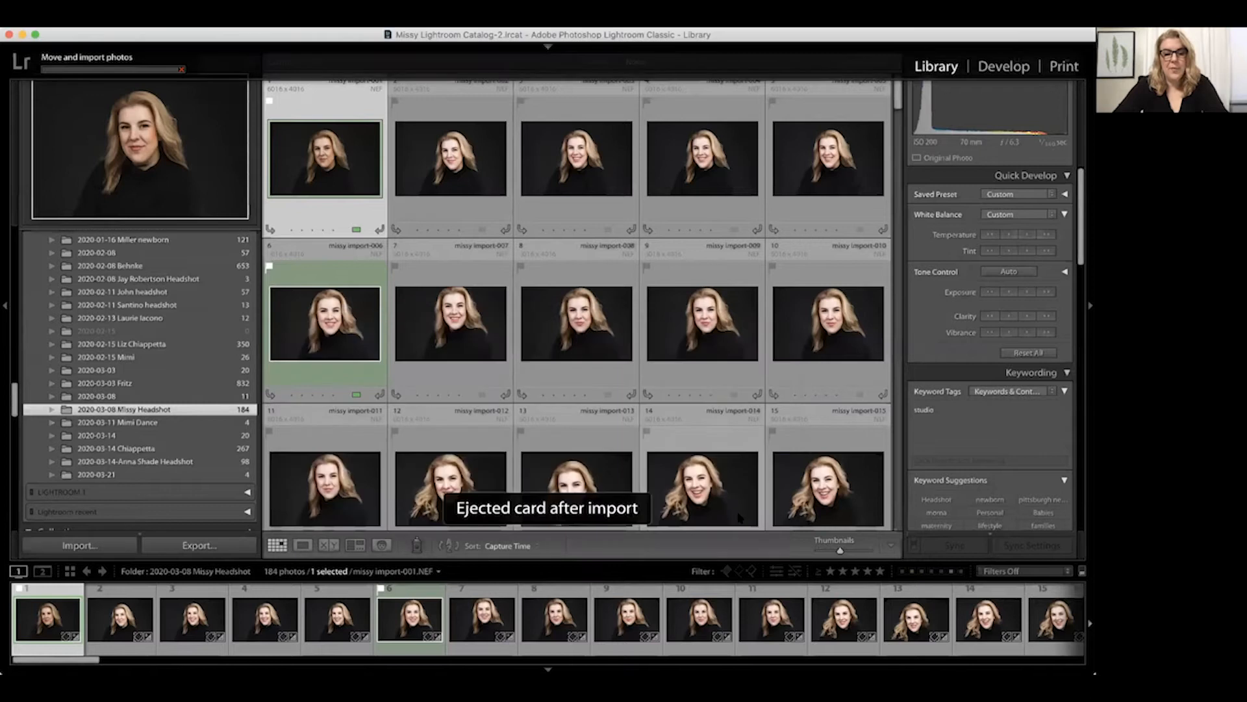
click(80, 545)
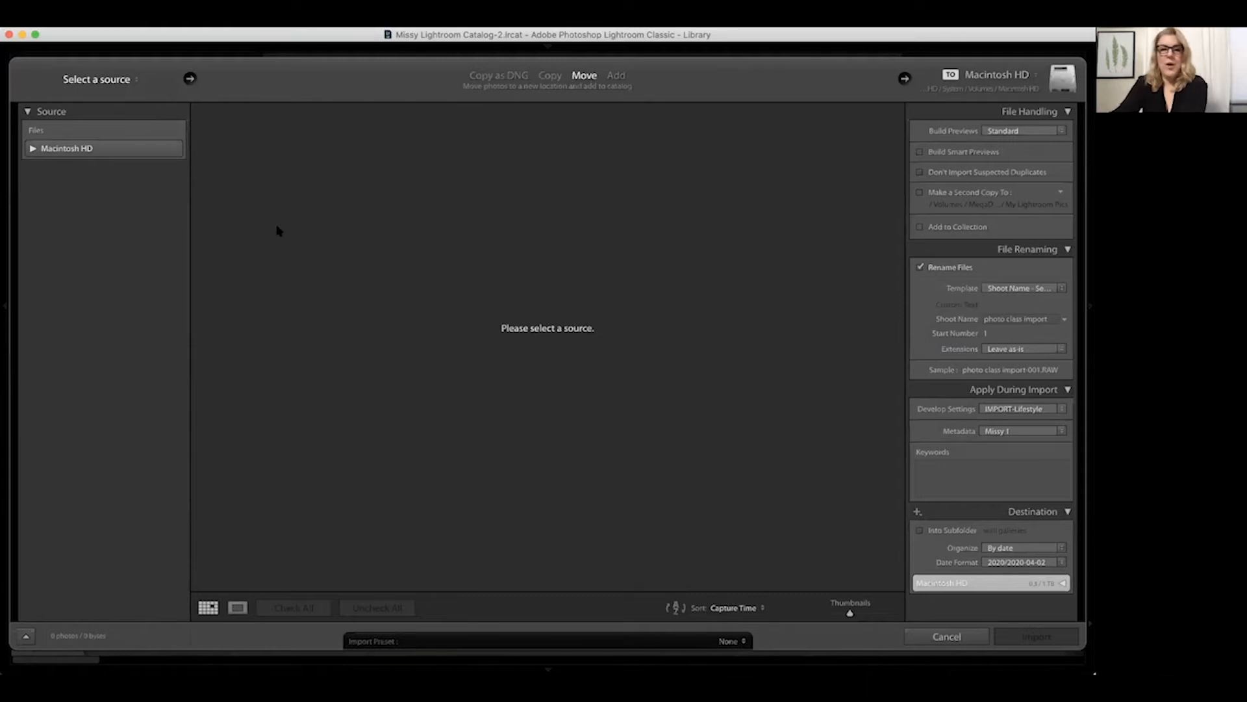
click(133, 155)
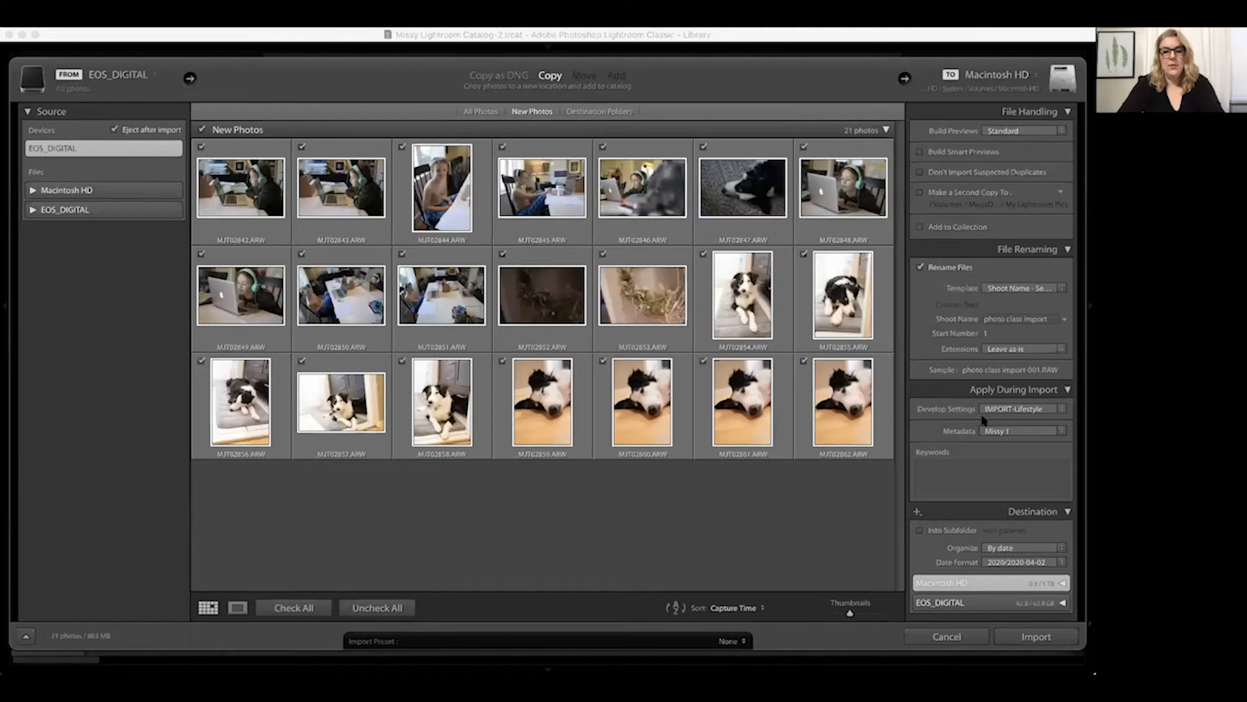
Apply the LIFESTYLE import preset to the card's photos and start the import.
click(732, 641)
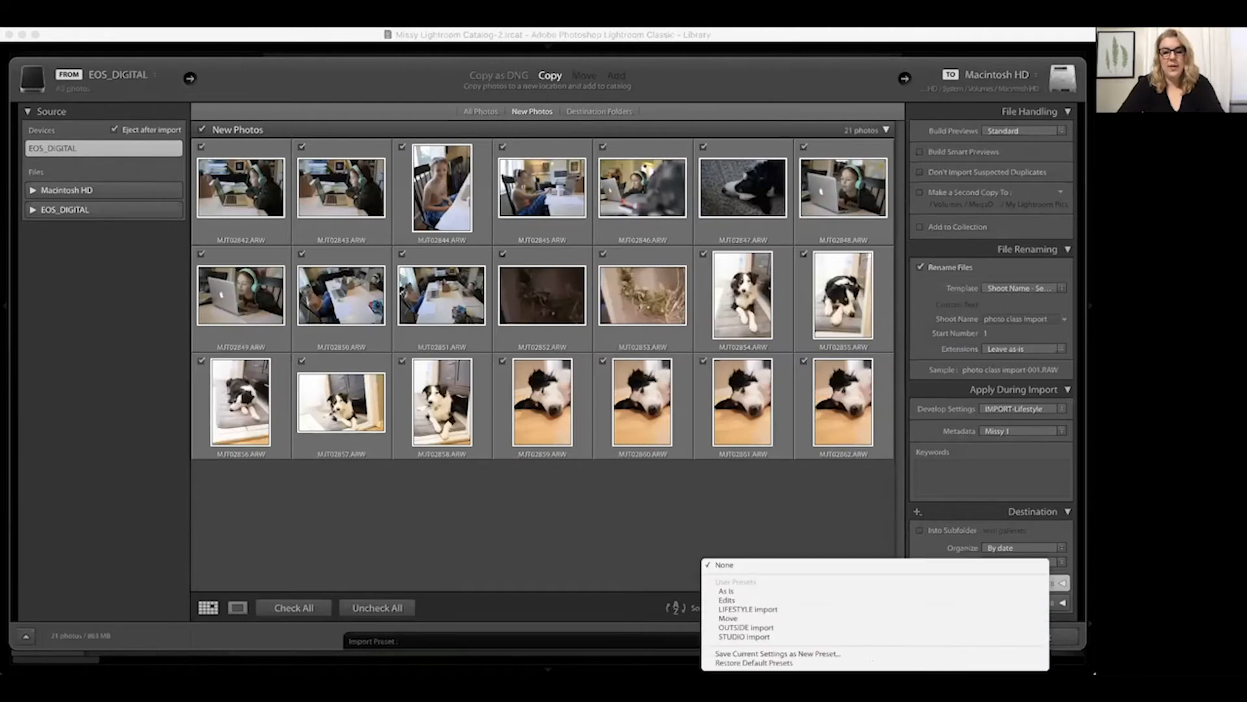
click(754, 611)
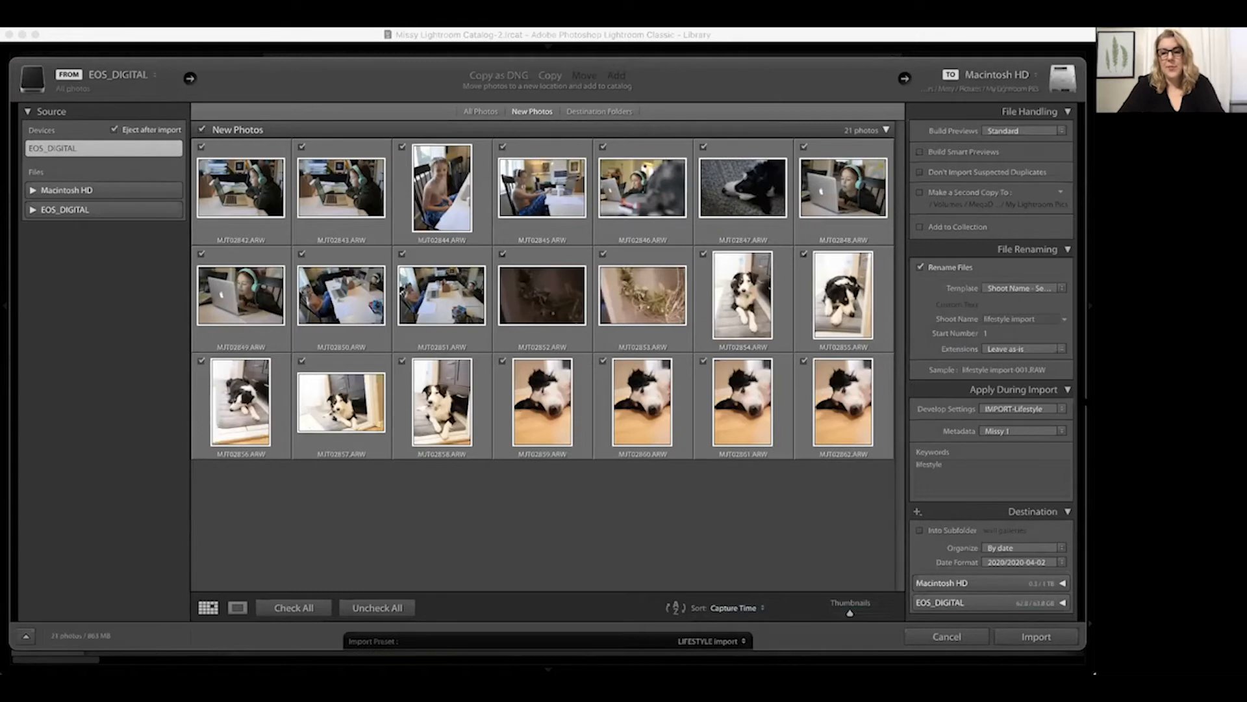
click(1036, 637)
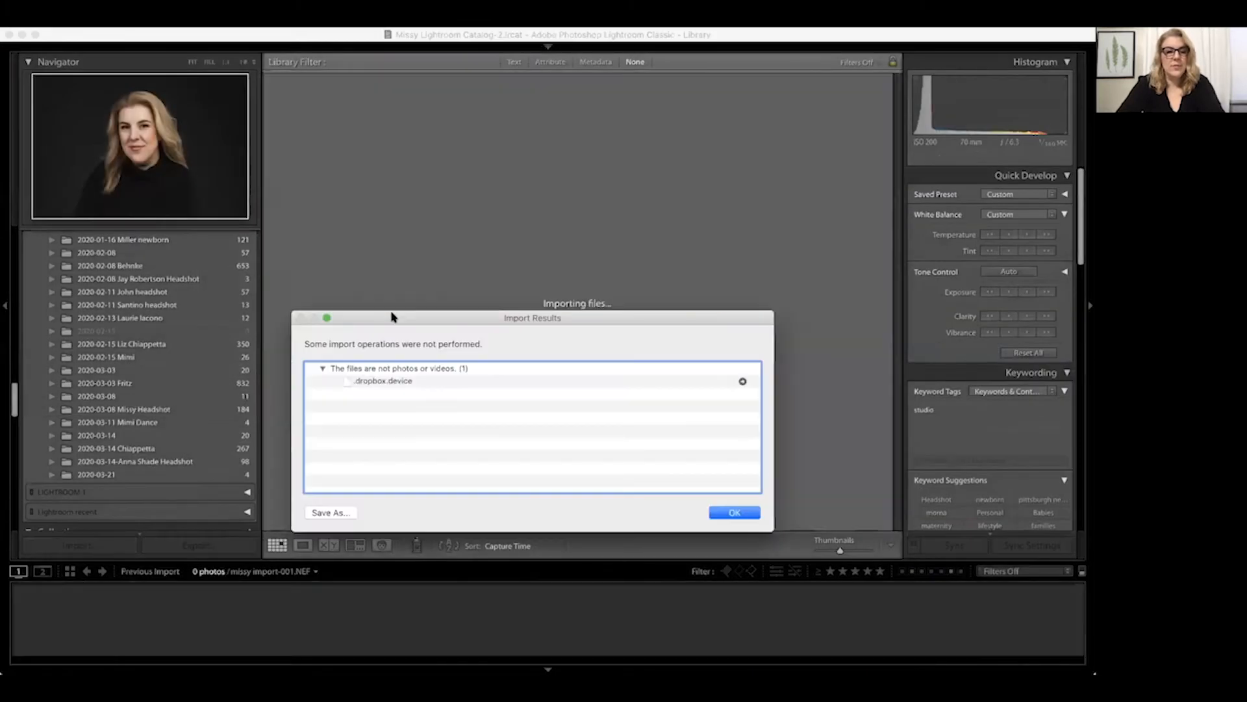
Clear the import results report out of the way and look over the newly imported photos in the grid.
drag(389, 317, 90, 214)
click(431, 434)
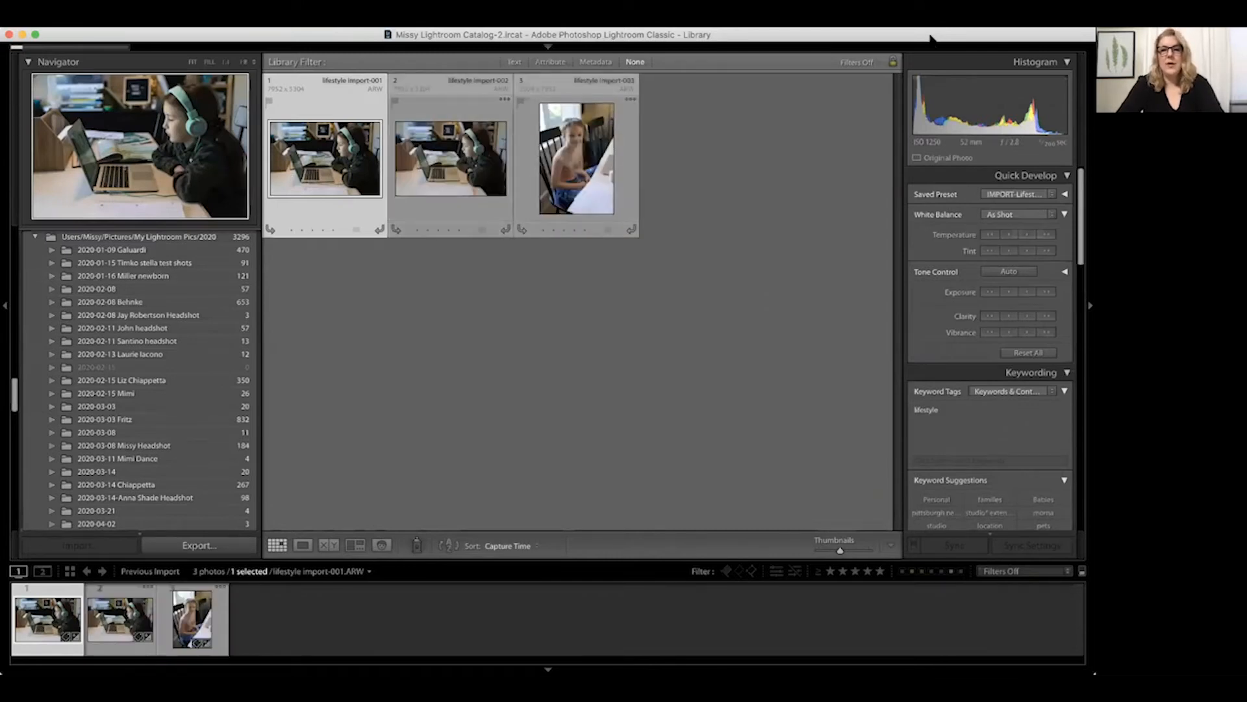
mouse_move(932, 38)
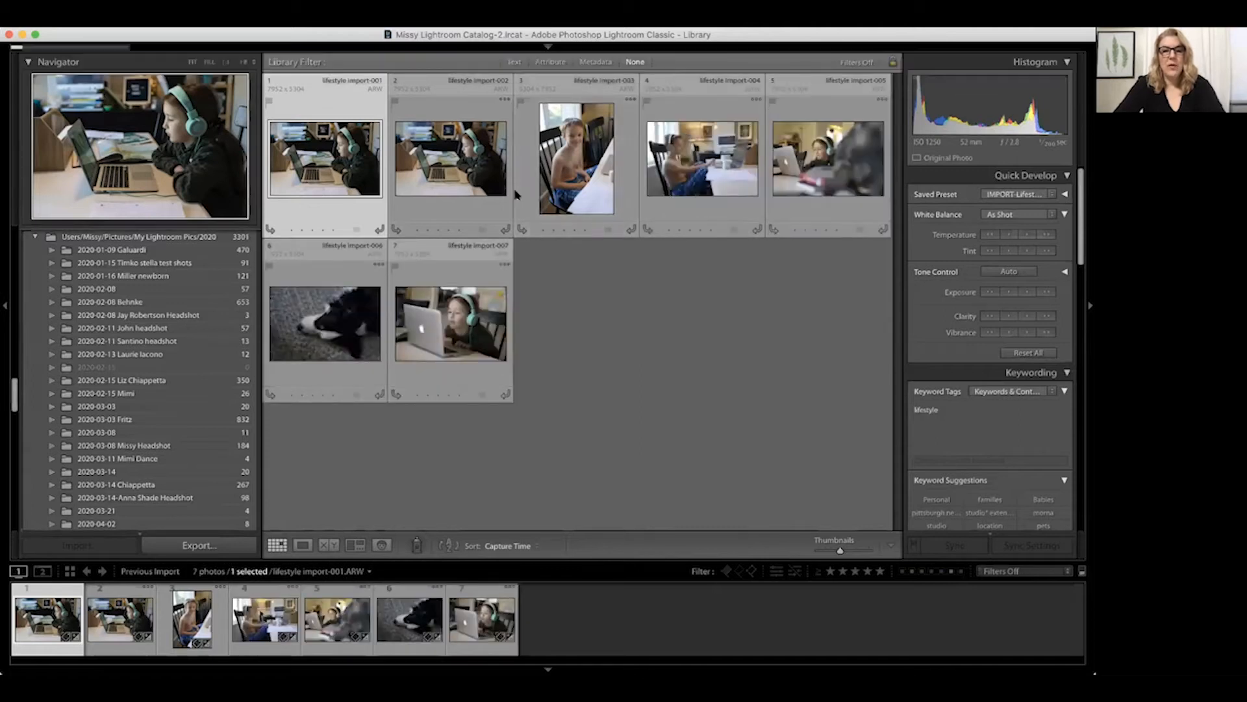
click(426, 447)
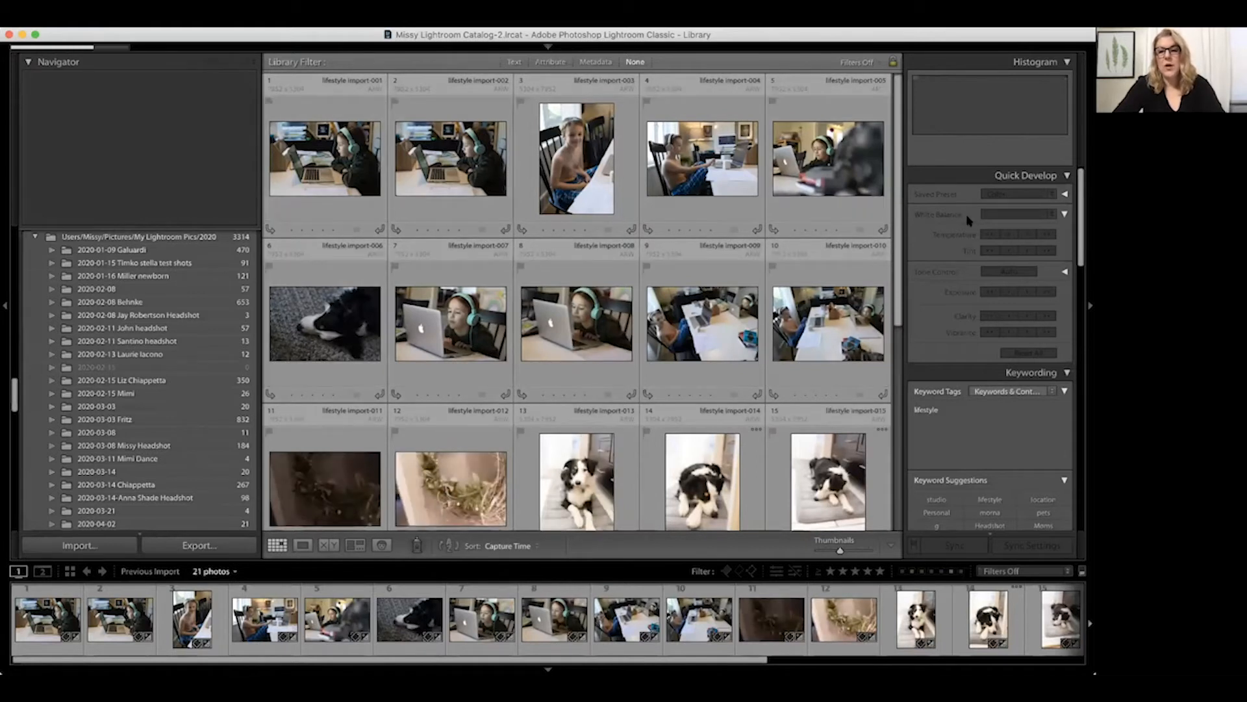
scroll(969, 218, down, 2)
scroll(970, 221, up, 3)
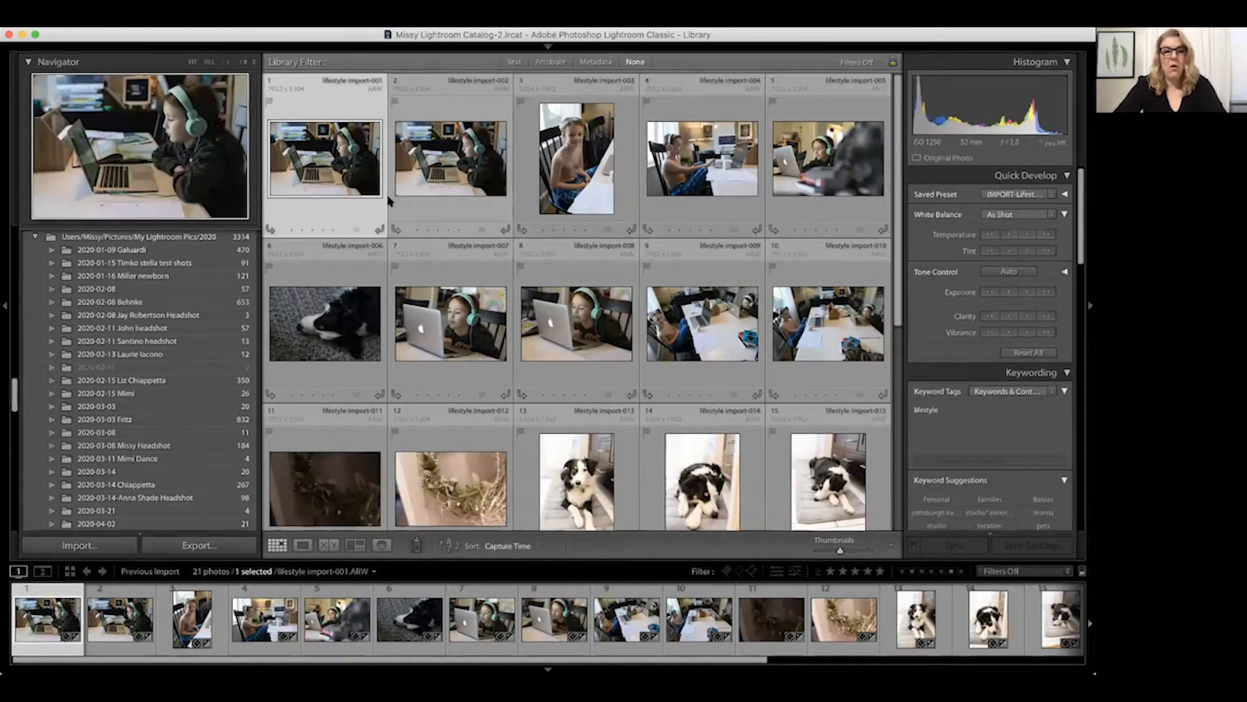
Select all the newly imported photos and view the available saved develop presets without applying one.
key(super+a)
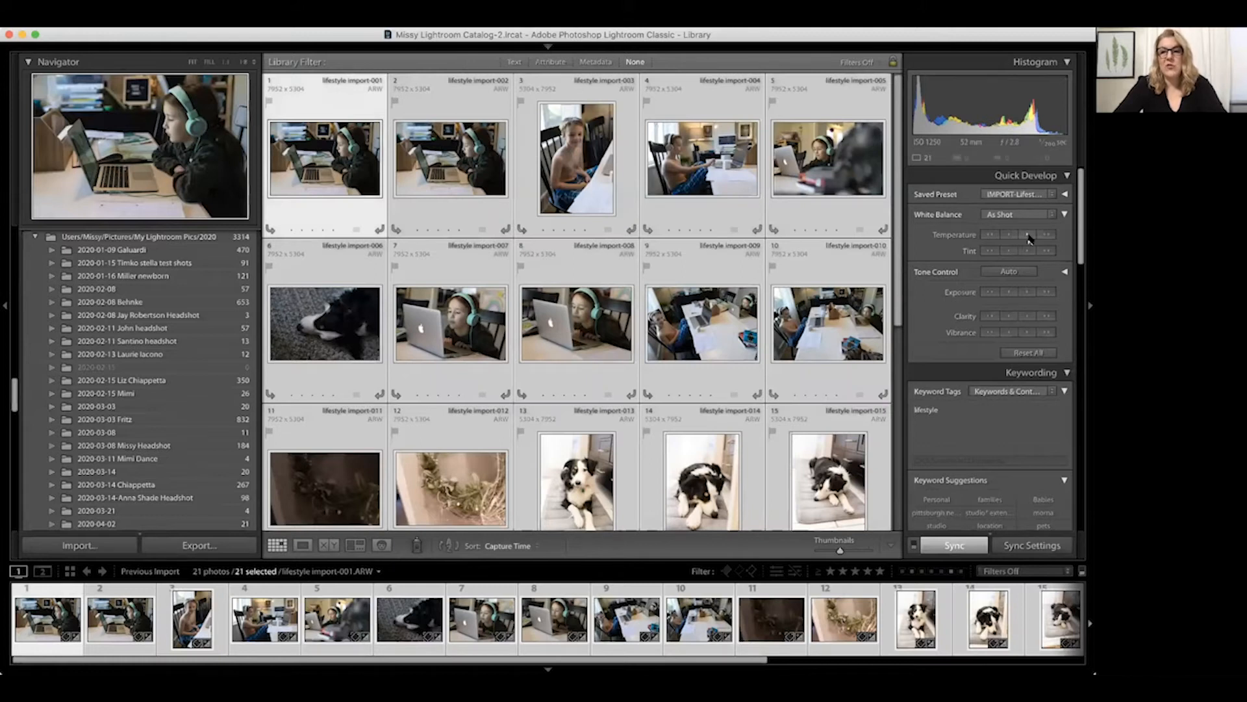
scroll(1029, 273, down, 1)
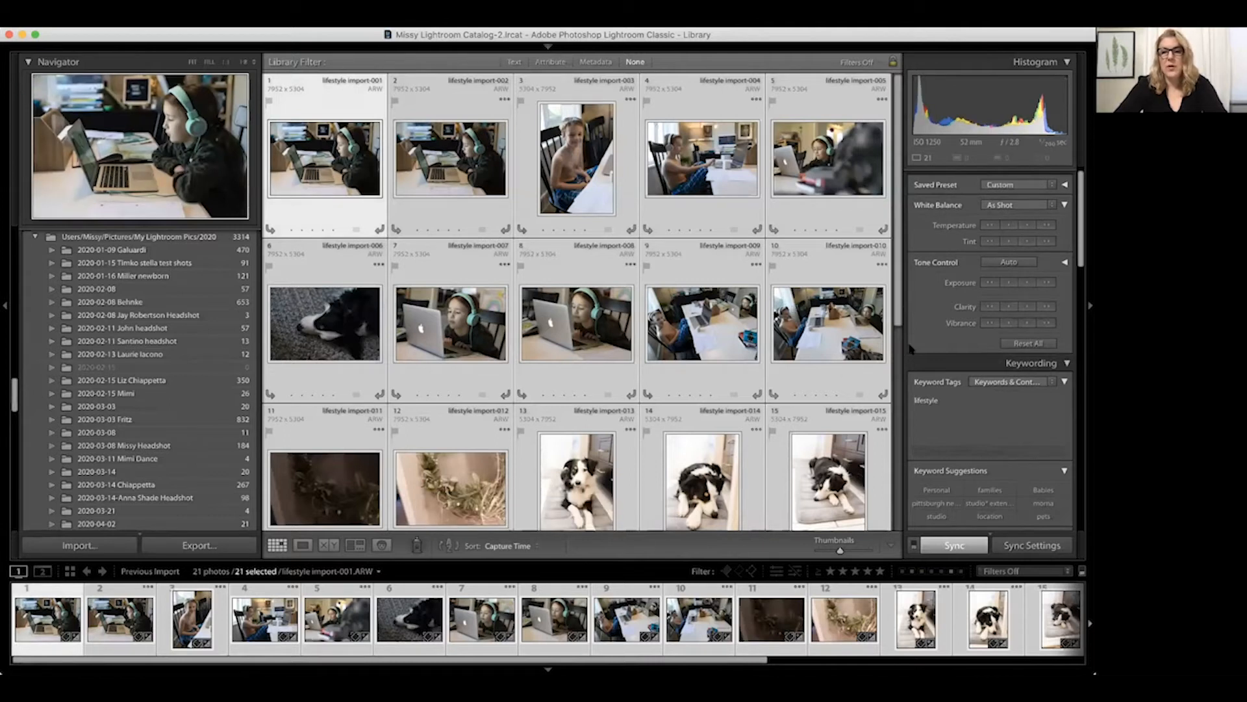
click(1025, 187)
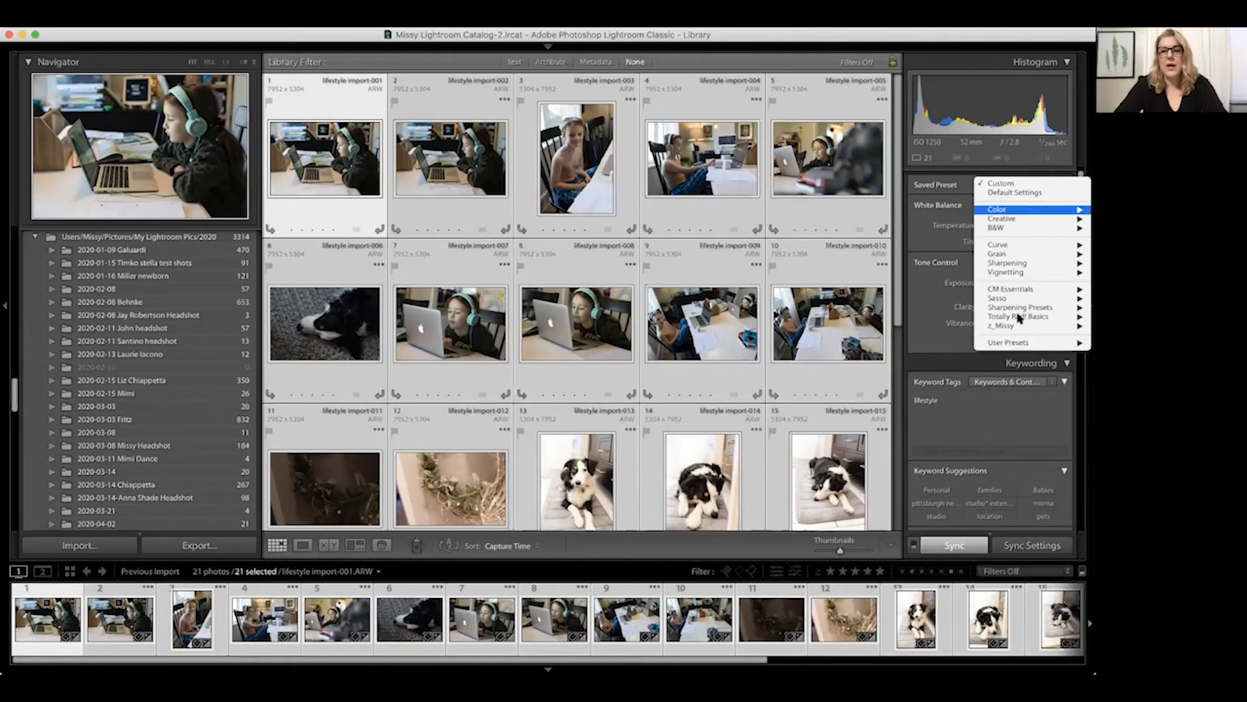
click(896, 187)
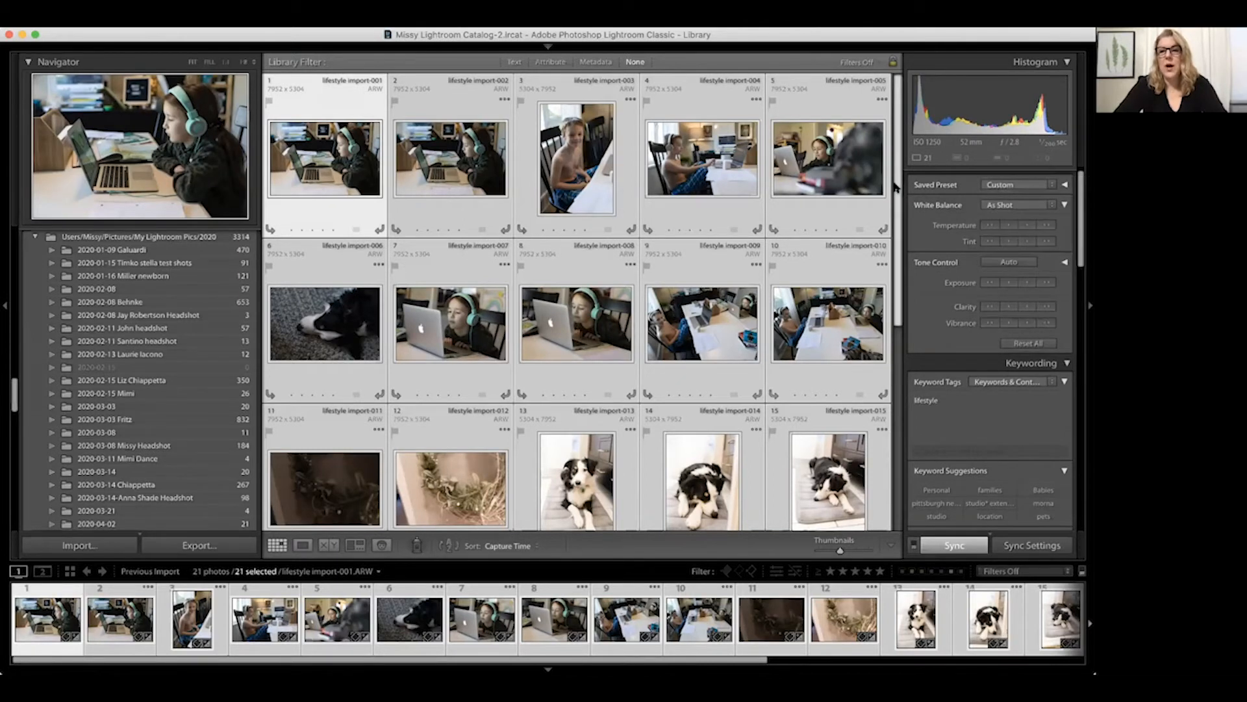
Preview the lifestyle import-004 and import-002 photos with all photos still selected, and look through the rest of the grid.
click(723, 179)
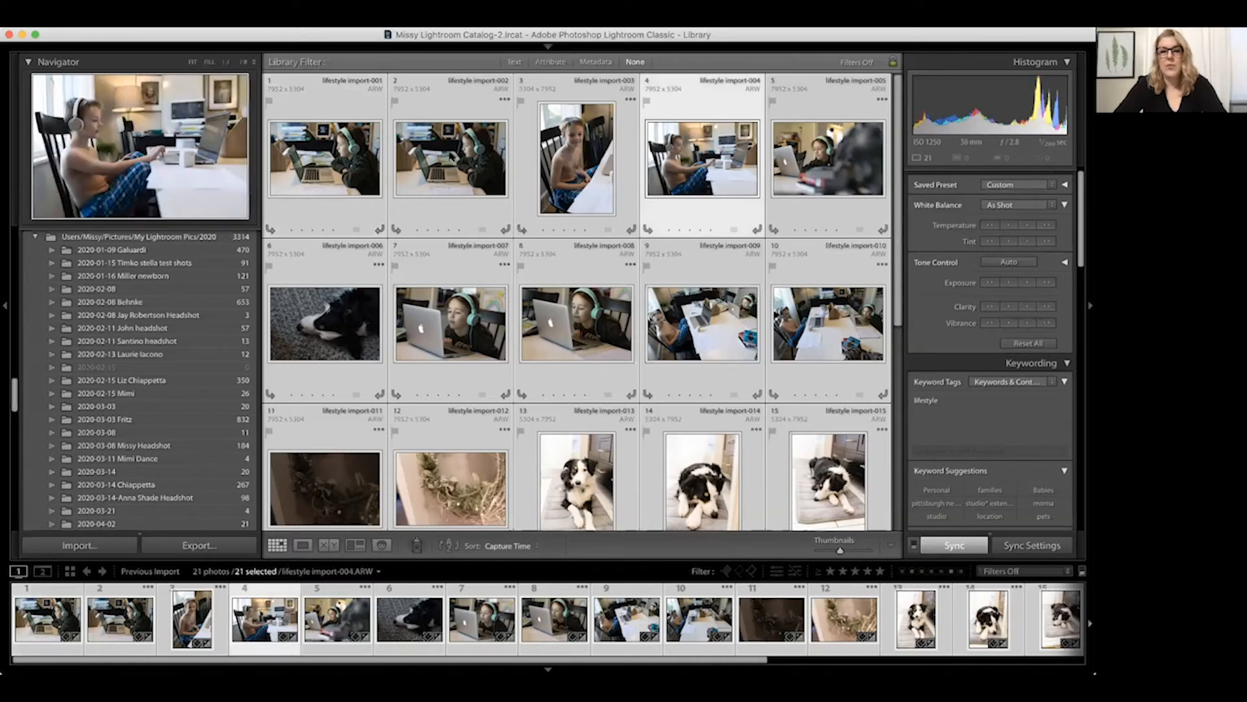
click(452, 156)
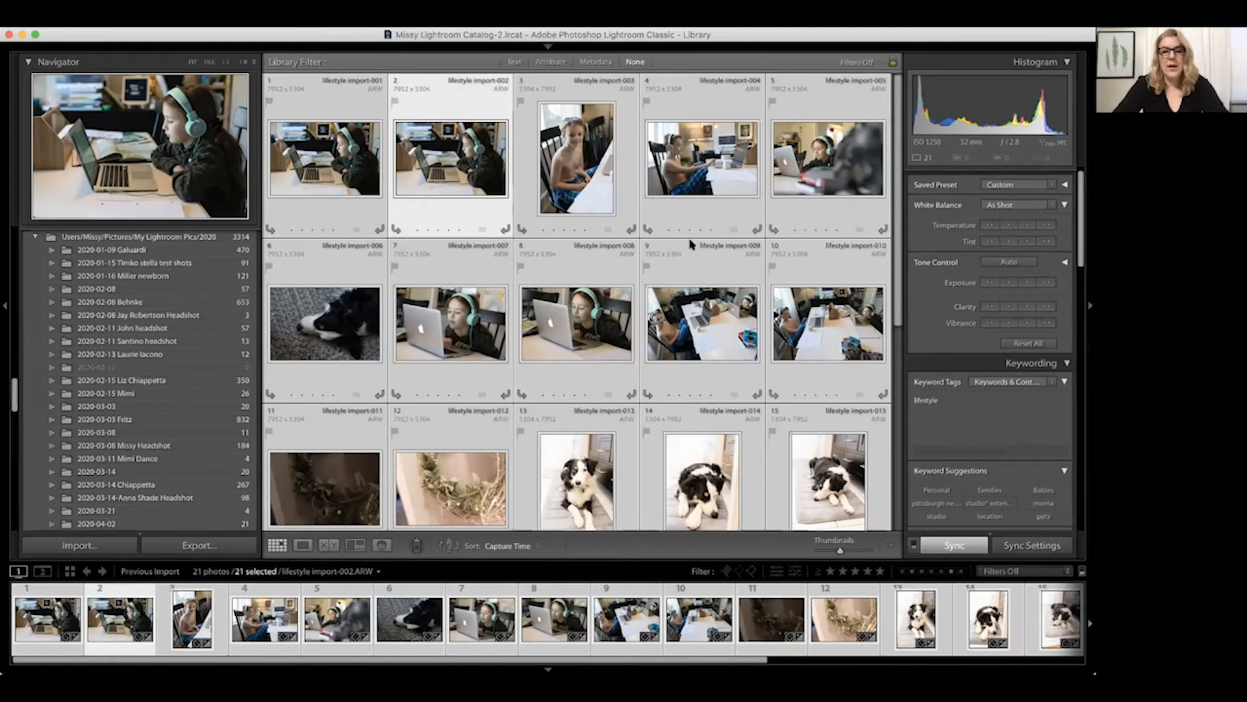
scroll(427, 263, down, 5)
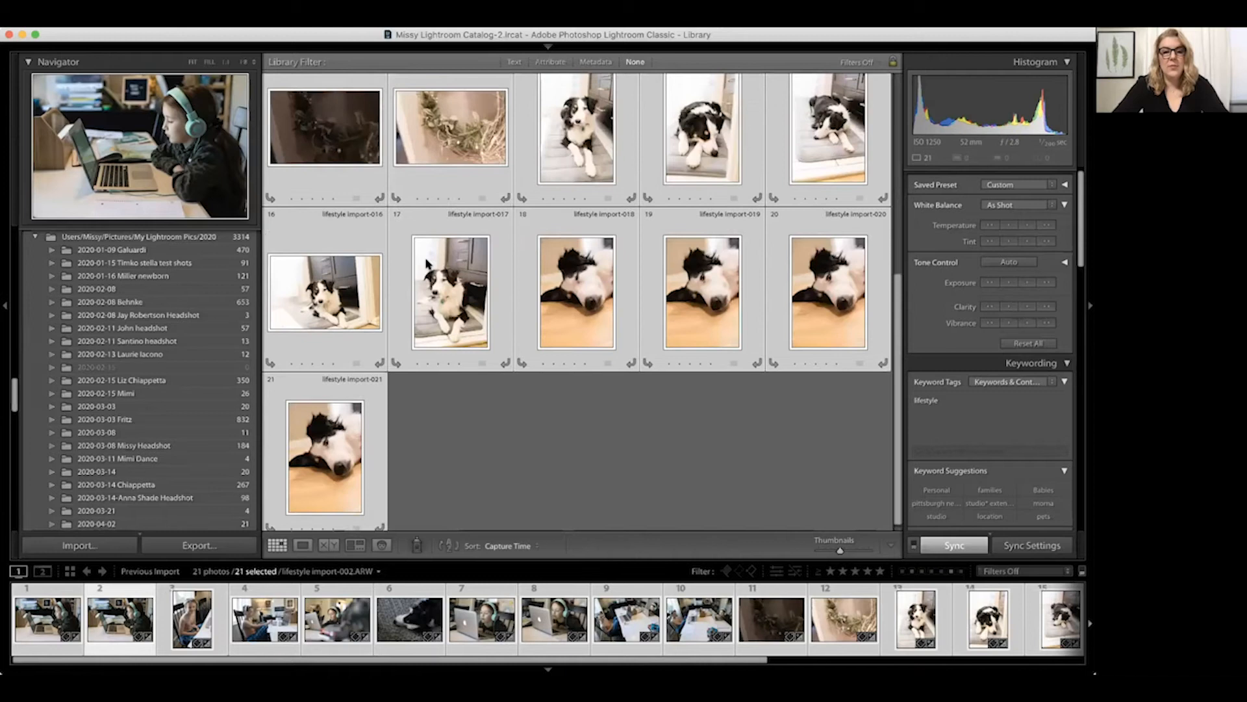
scroll(481, 195, up, 5)
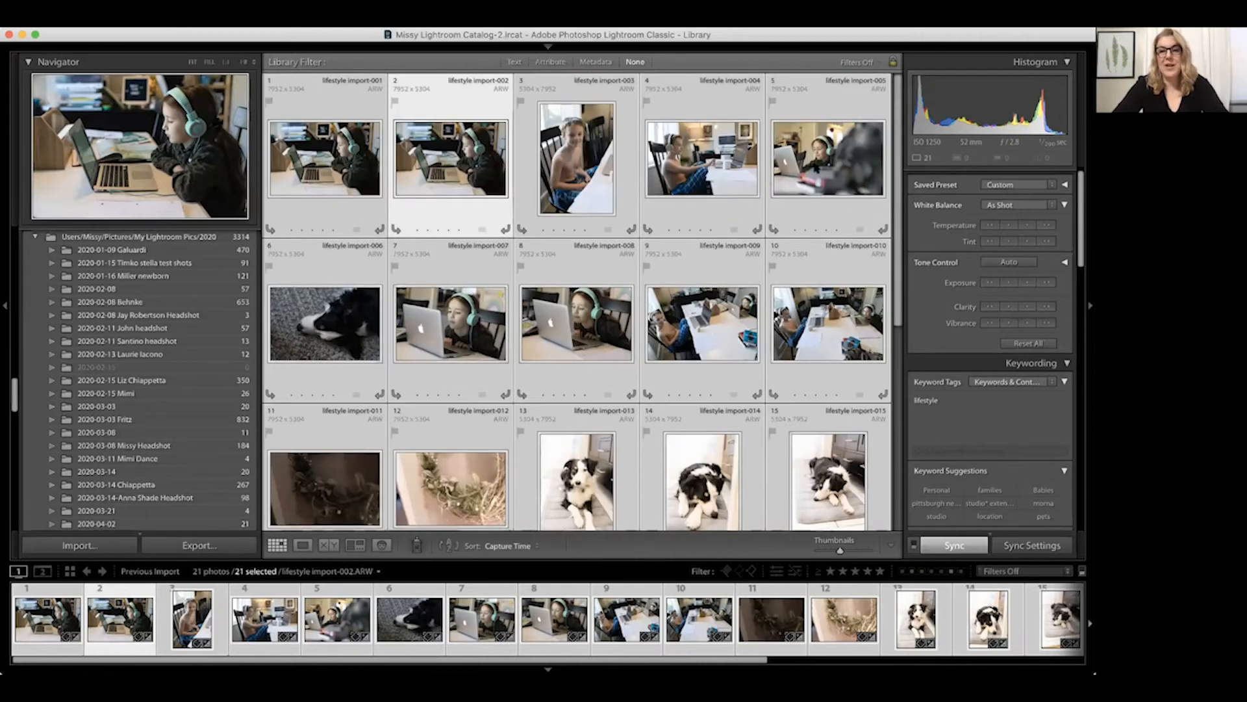
Examine the Quick Develop controls, keyword tags, keyword list and metadata of the selected photos.
scroll(1013, 239, down, 3)
scroll(1014, 239, up, 1)
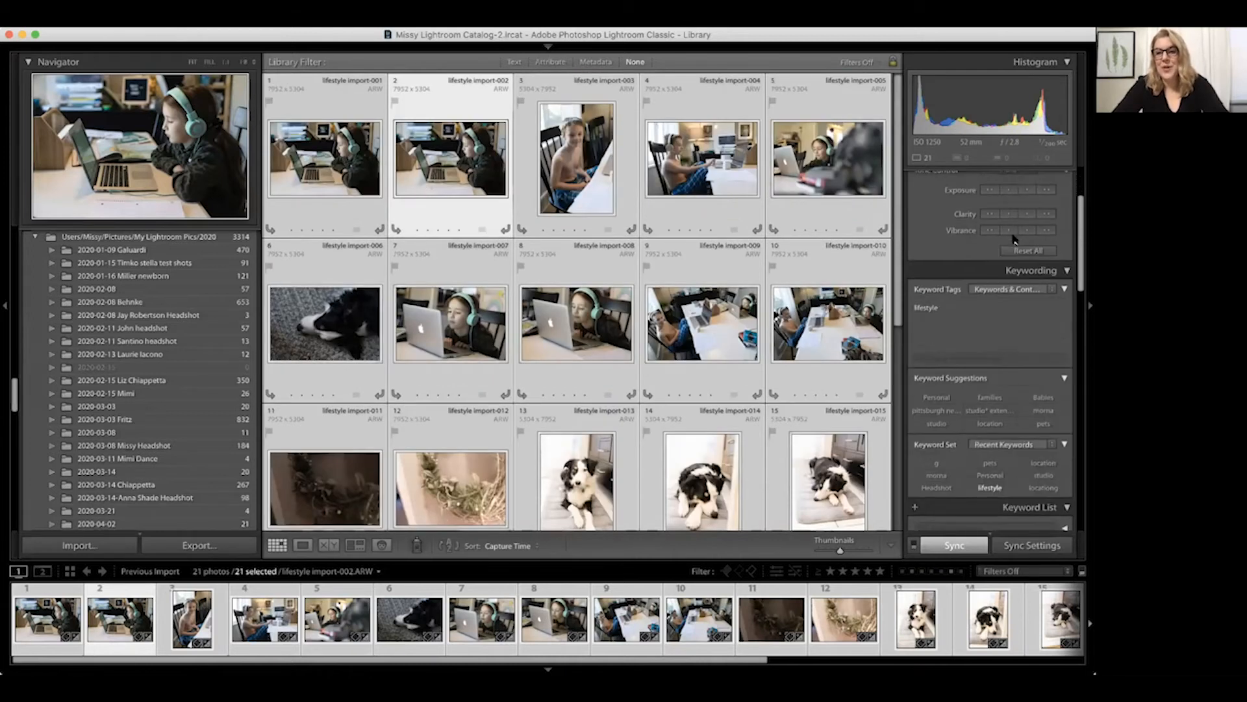
scroll(1002, 276, up, 3)
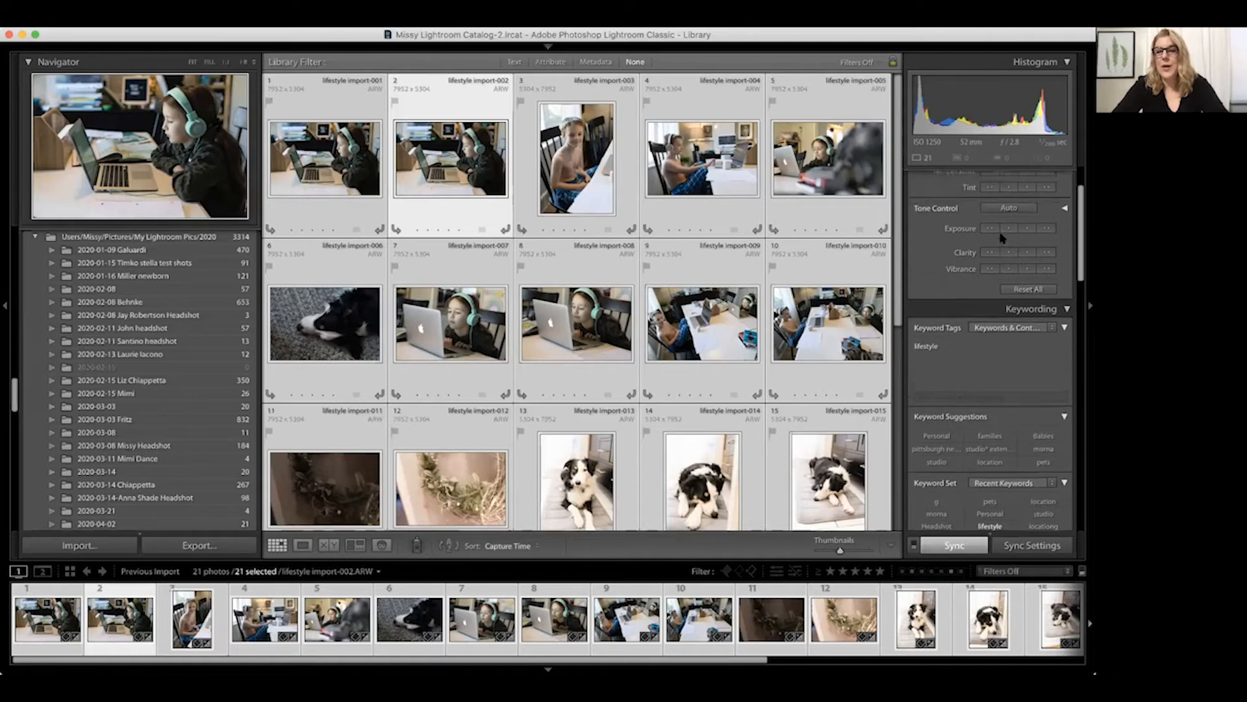
scroll(985, 288, down, 6)
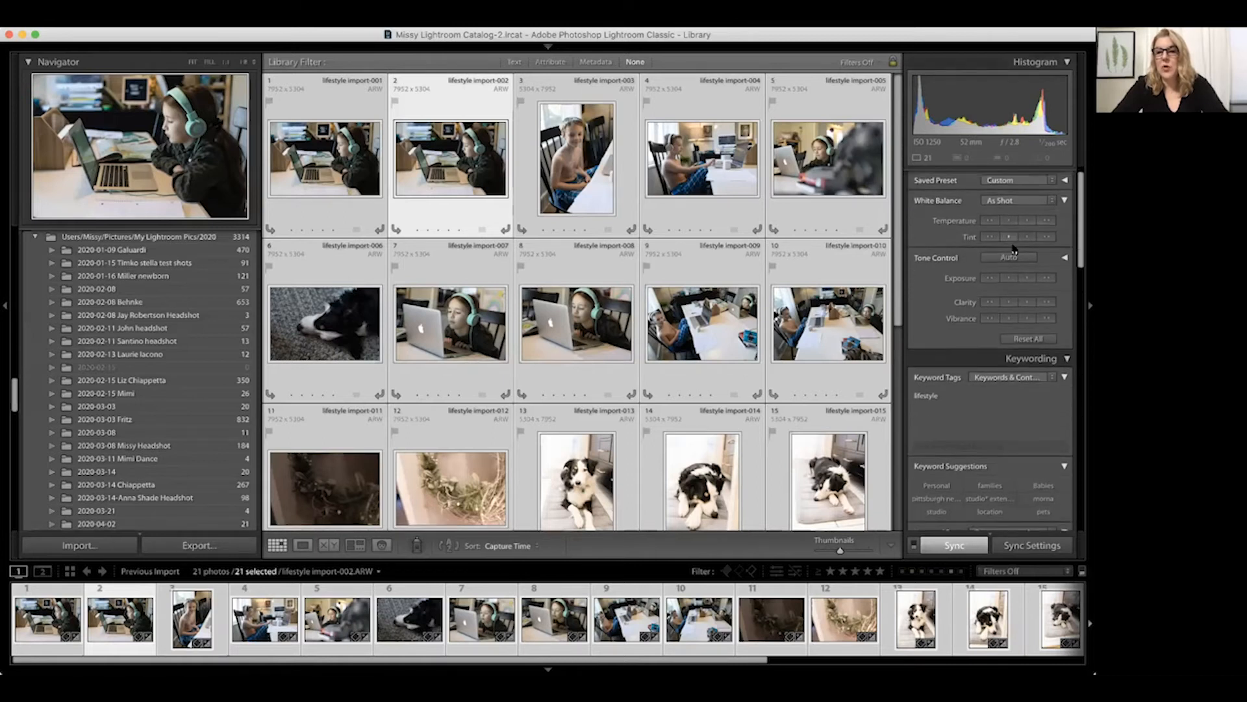
scroll(998, 242, up, 1)
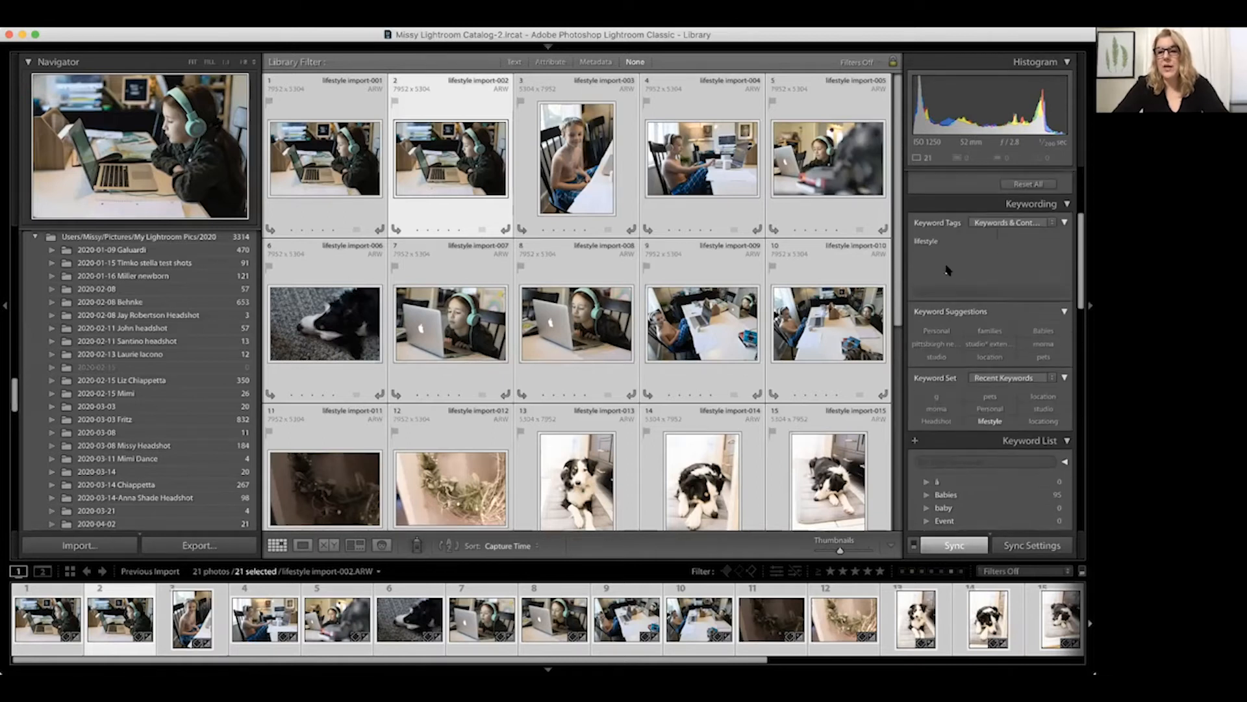
scroll(998, 253, down, 7)
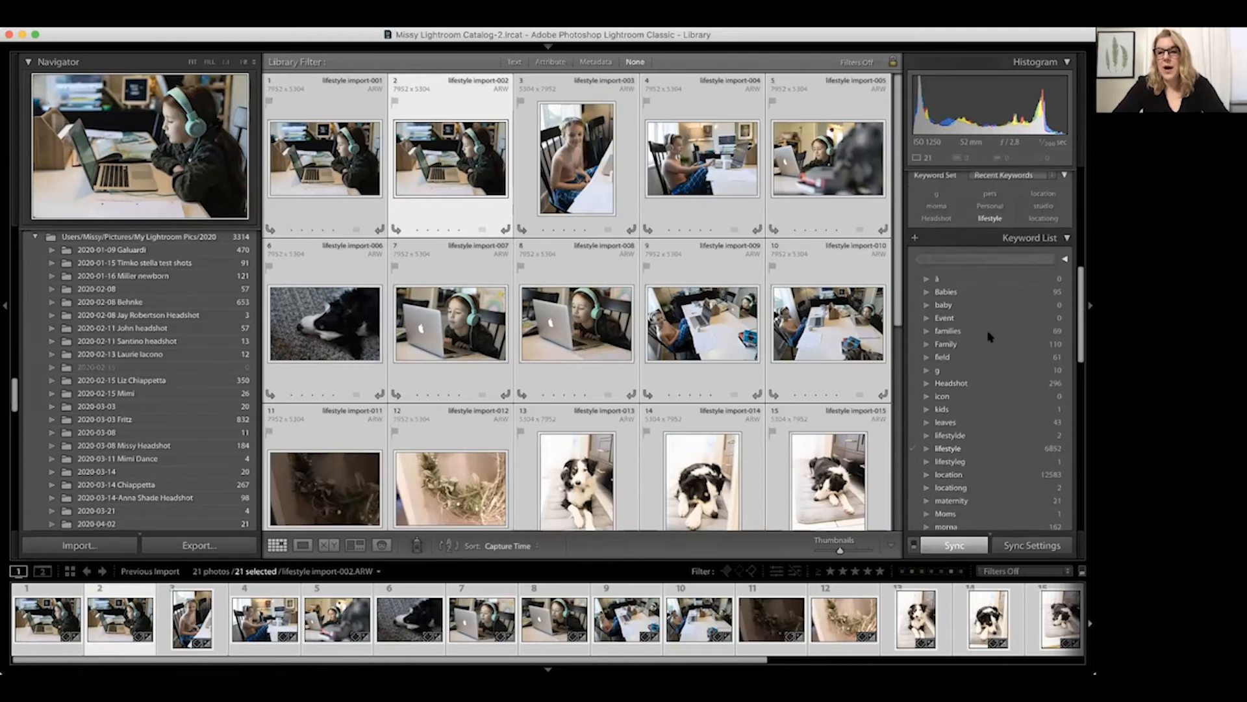
scroll(953, 347, down, 15)
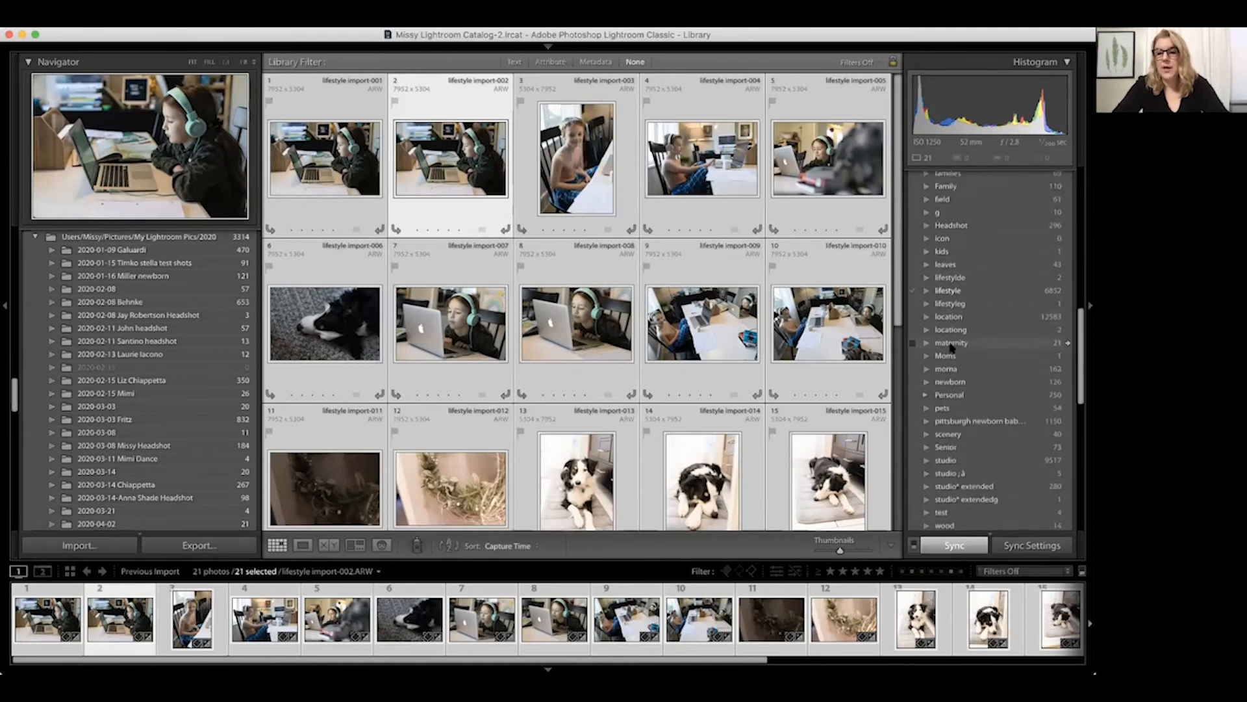
scroll(952, 347, down, 3)
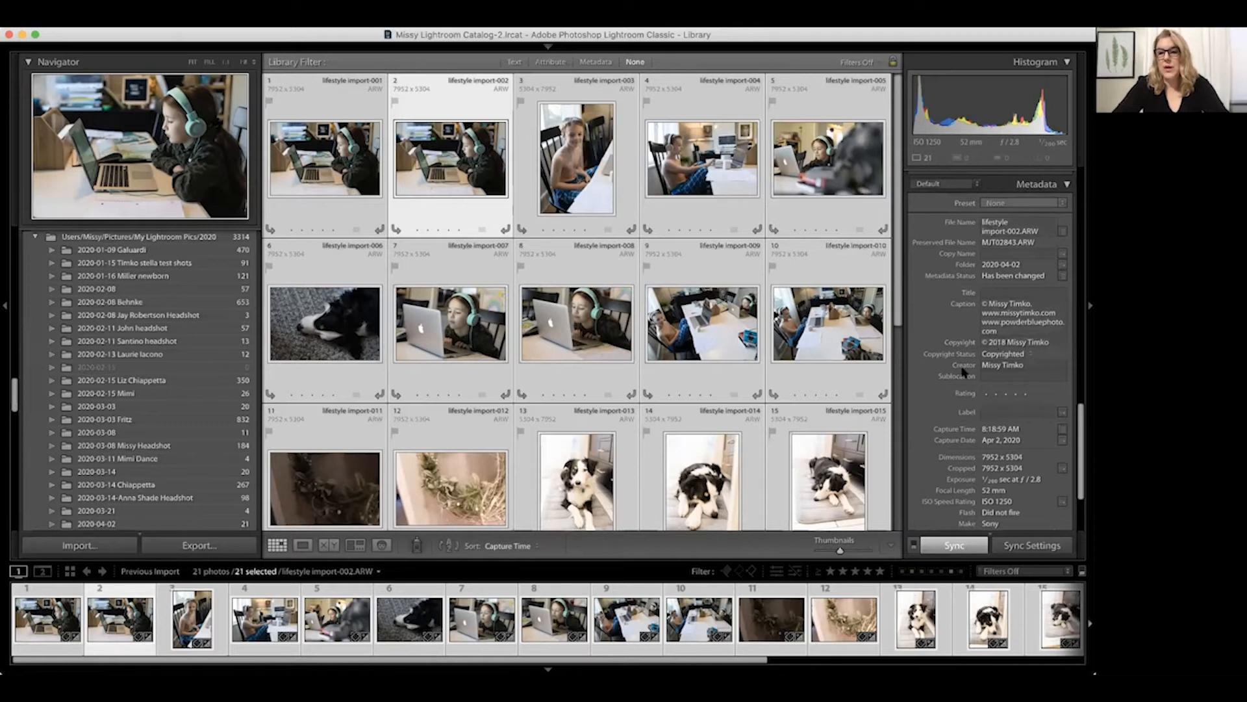
scroll(970, 389, down, 4)
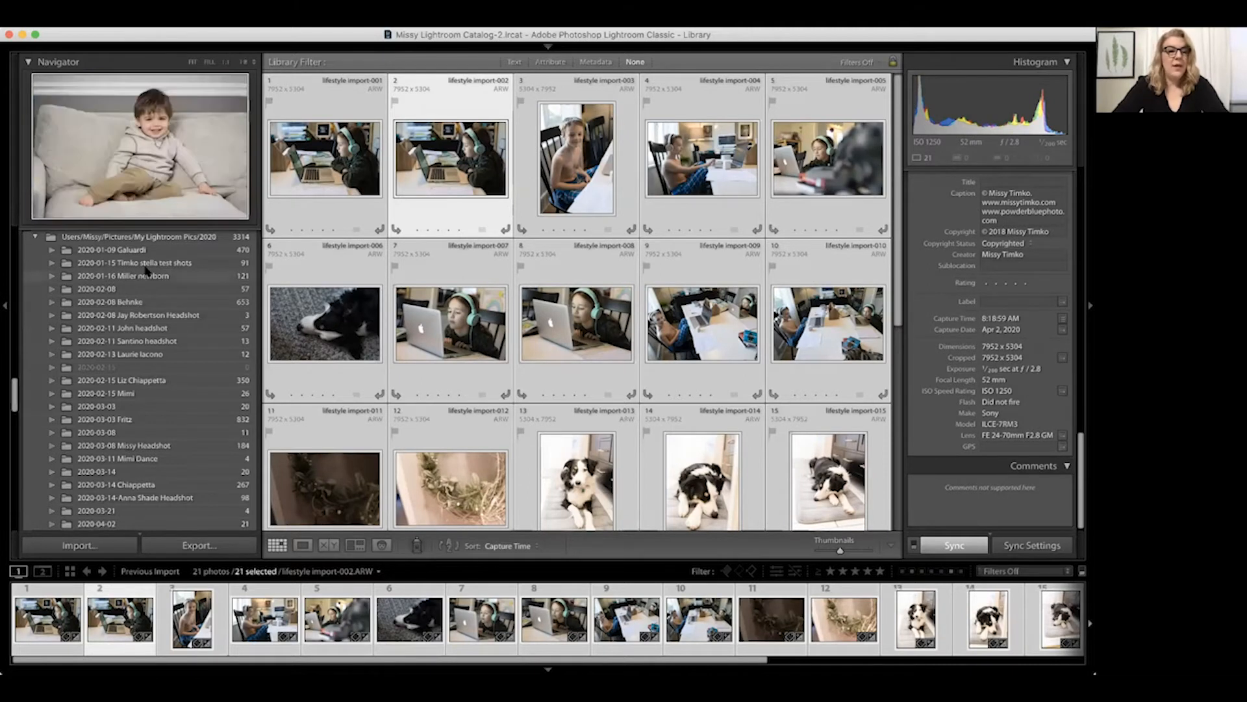
Open the parent 2020 folder and its 2020-01-09 folder, and view that folder's available actions without choosing one.
scroll(147, 272, down, 10)
scroll(154, 300, up, 6)
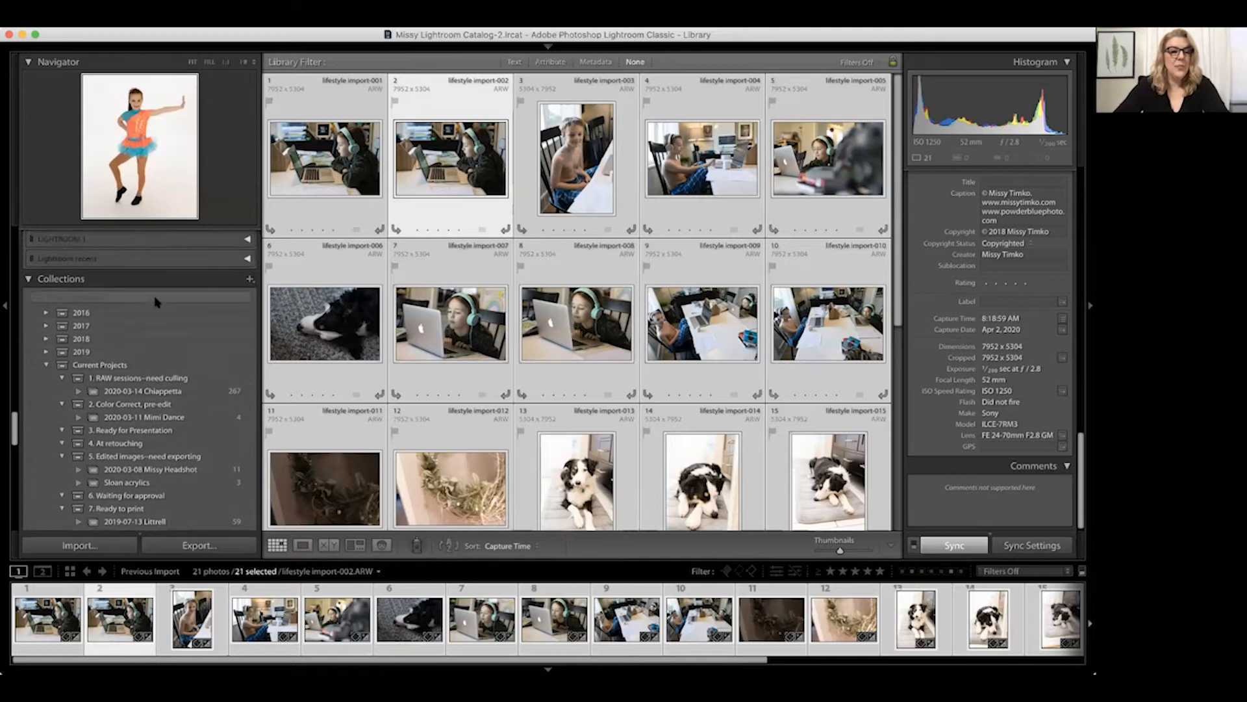
scroll(154, 300, up, 8)
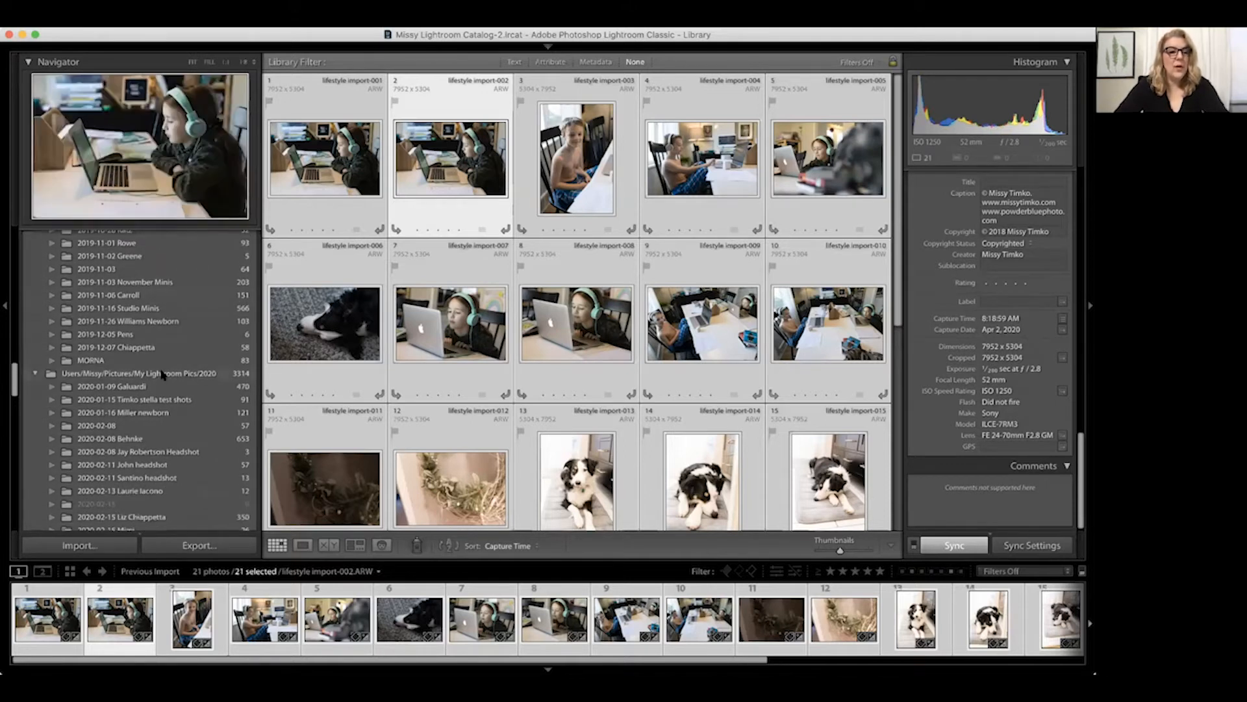
click(163, 374)
click(149, 385)
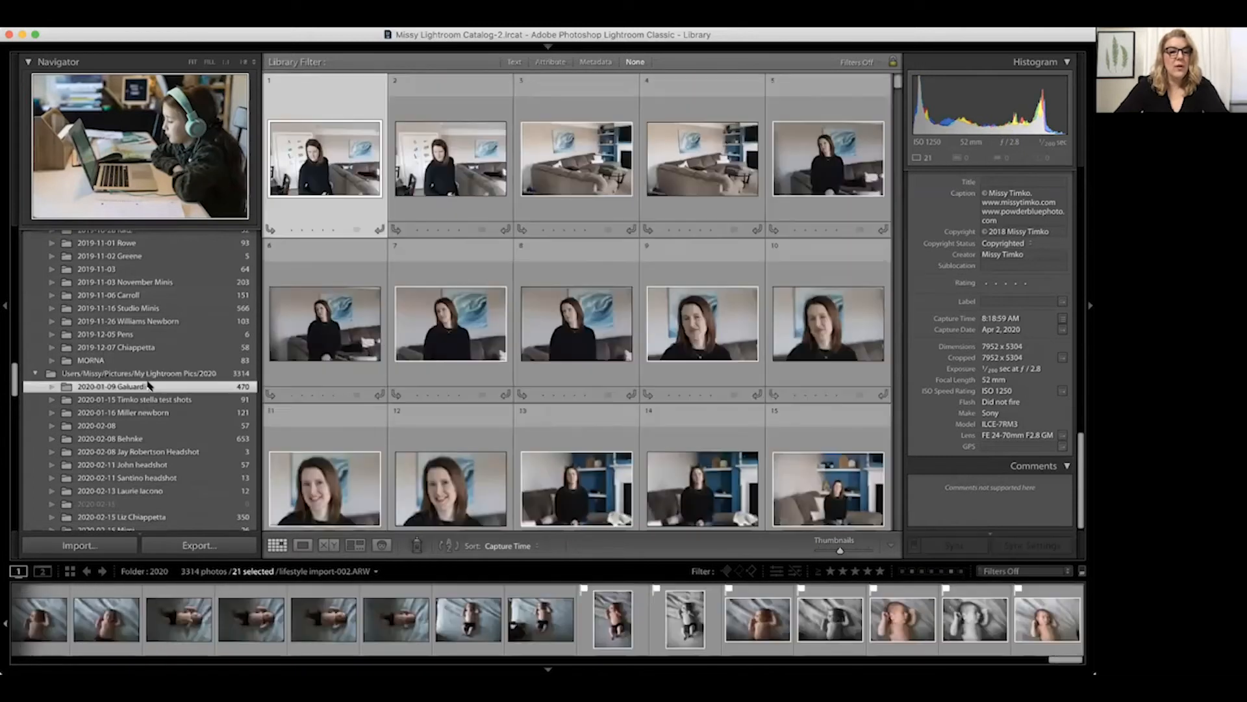
right_click(149, 385)
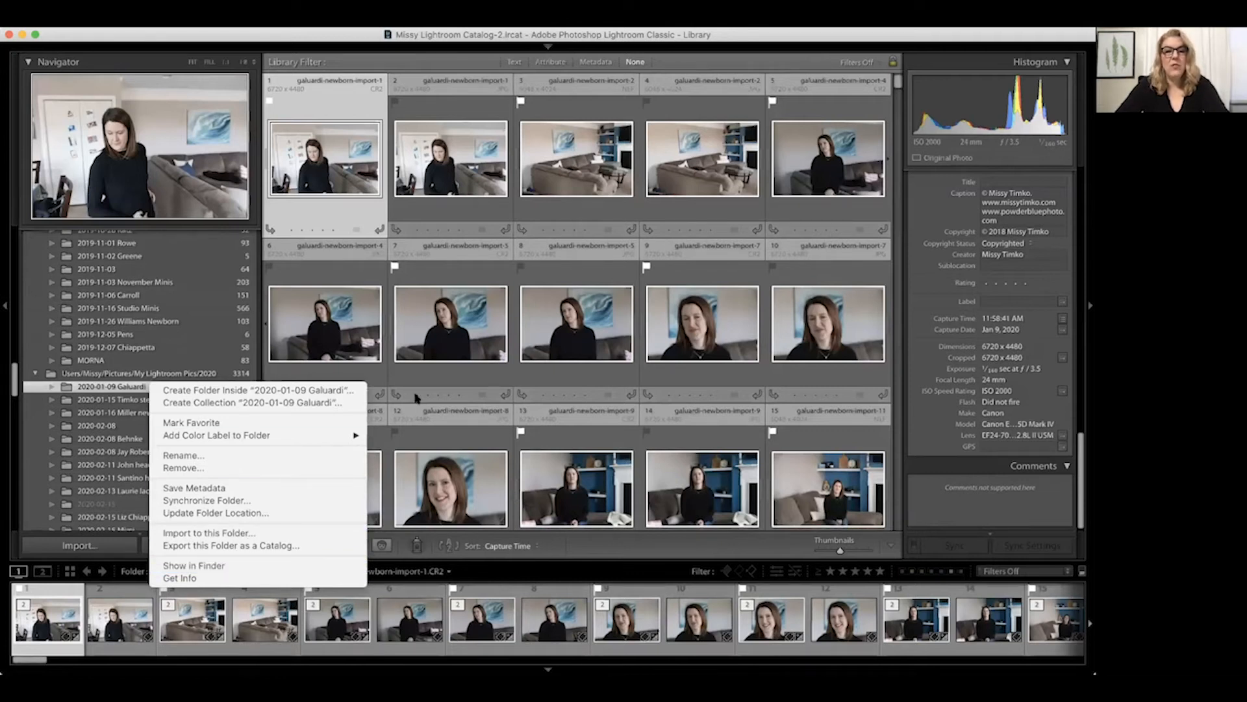
click(132, 380)
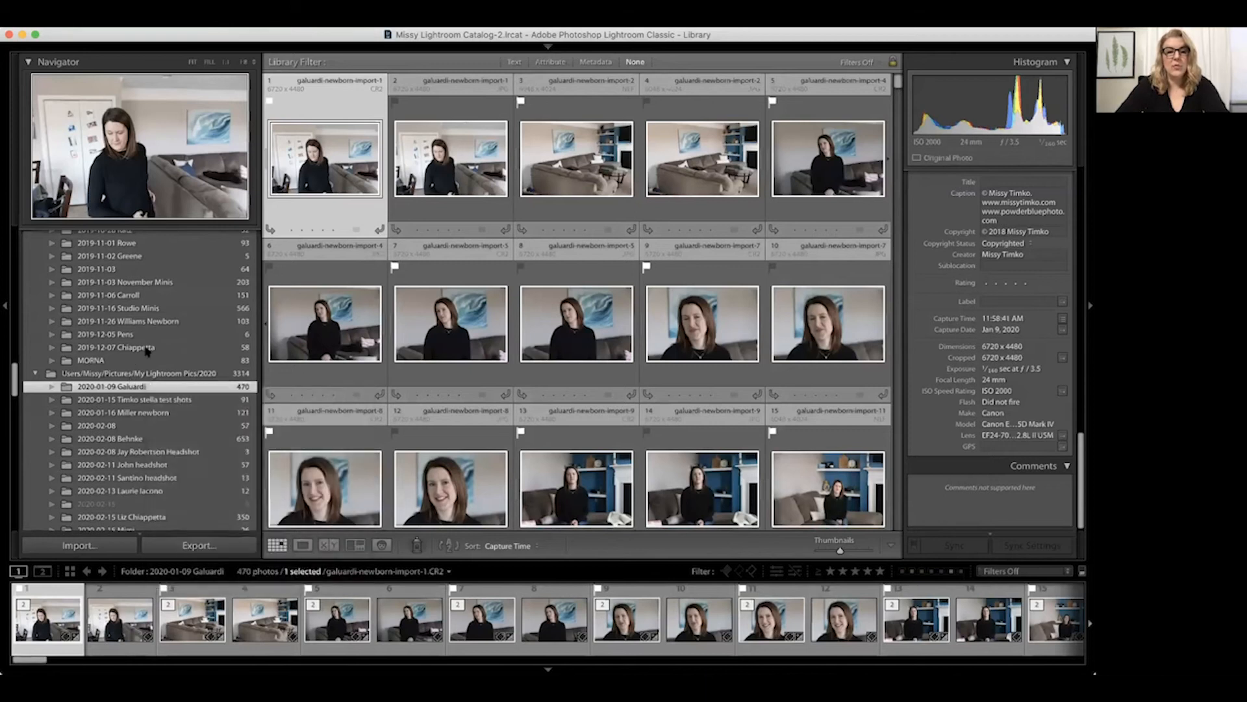
Examine the workflow stages in the Current Projects collection set and return to the 2019 and 2020 folders.
scroll(181, 307, down, 3)
scroll(181, 307, down, 4)
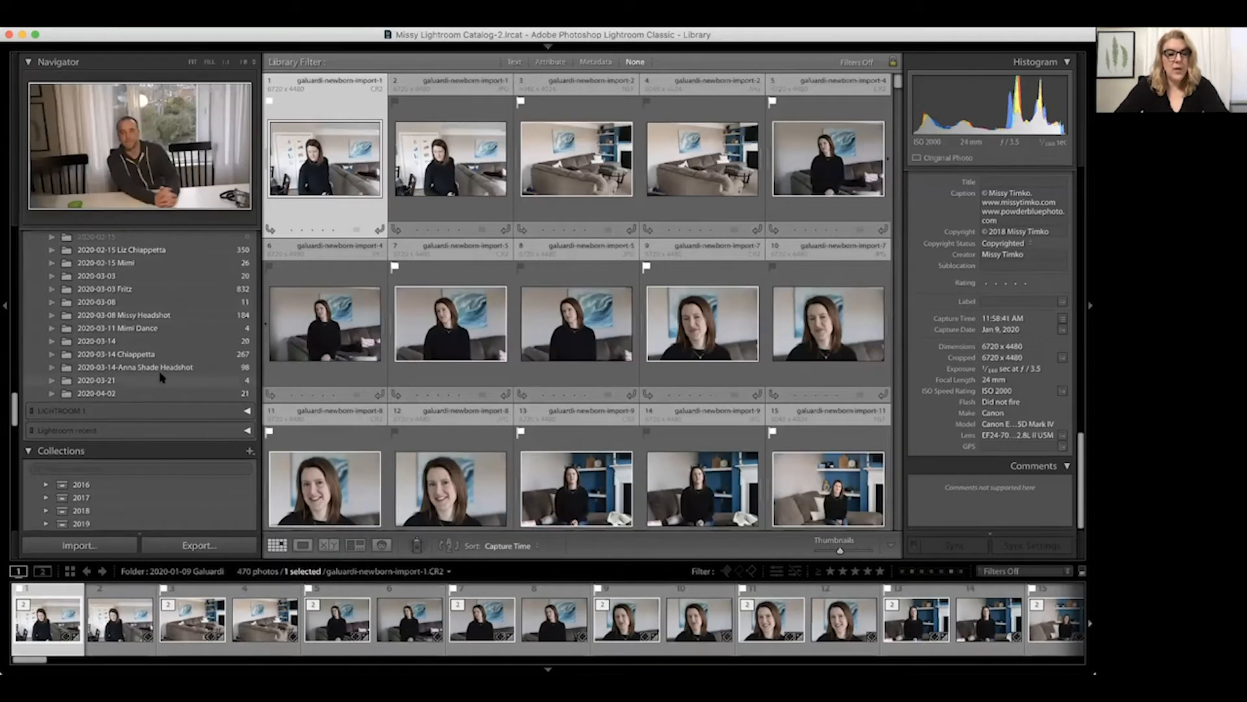
scroll(184, 452, down, 2)
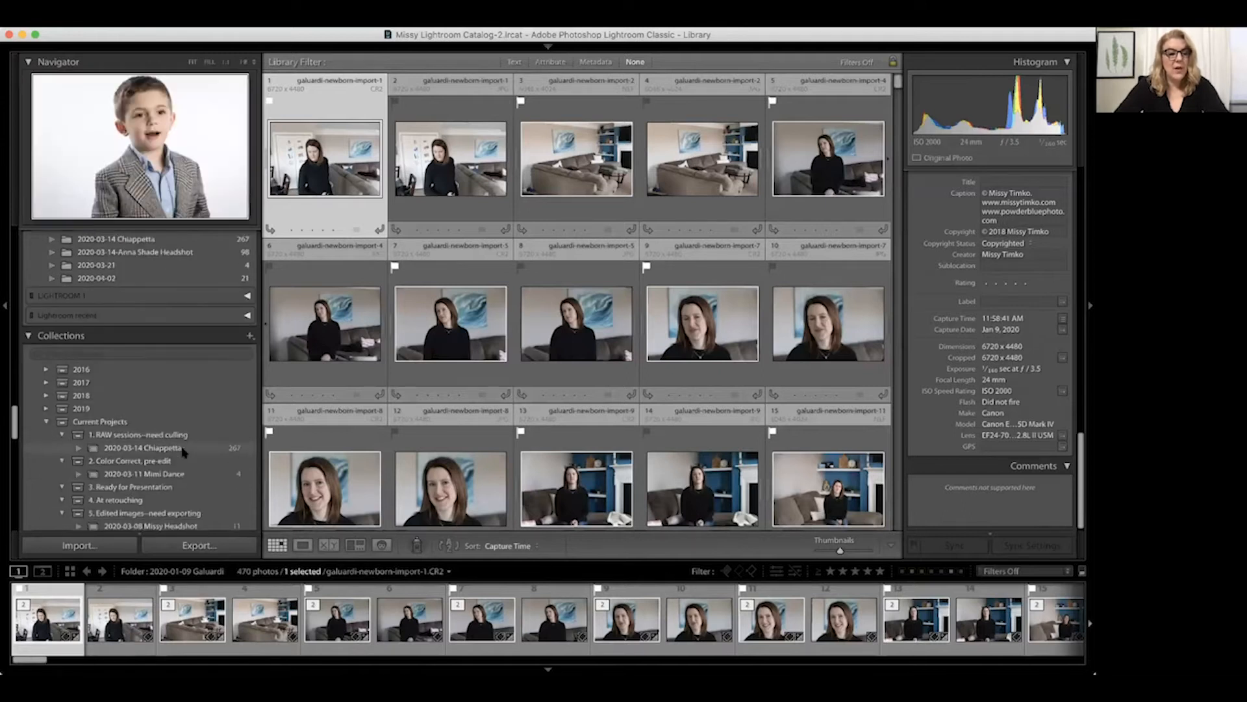
scroll(184, 451, down, 2)
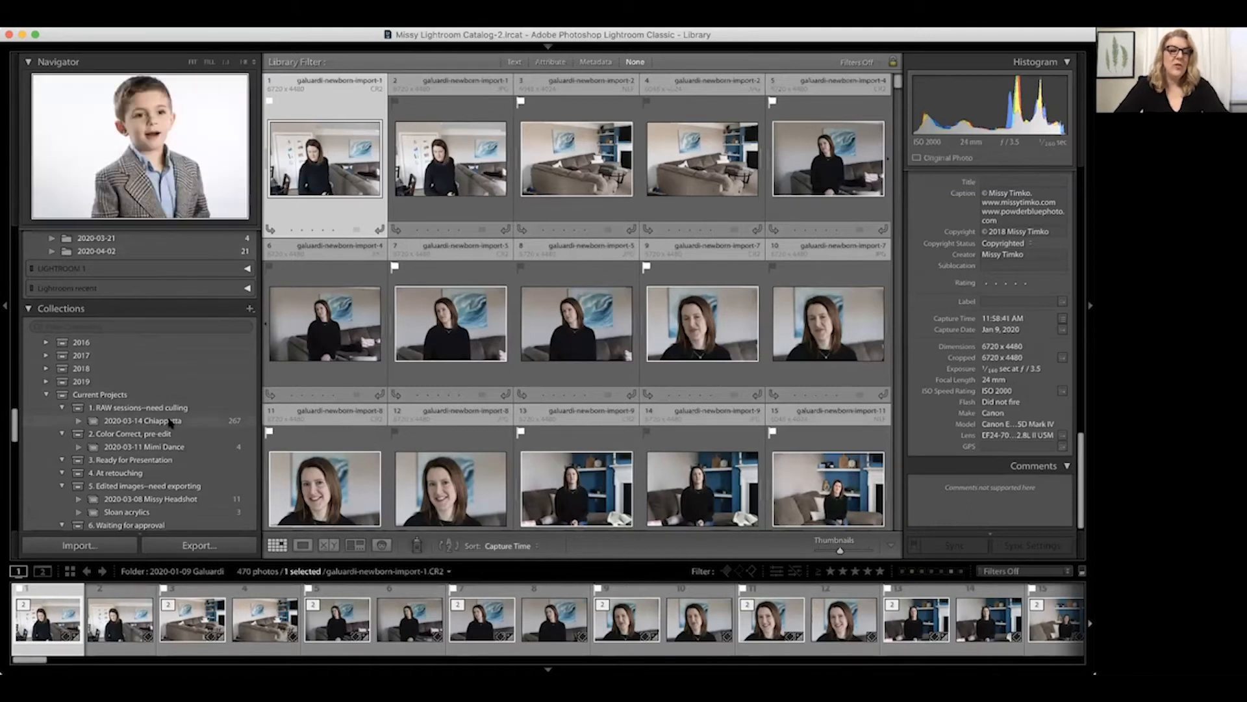
scroll(162, 421, up, 10)
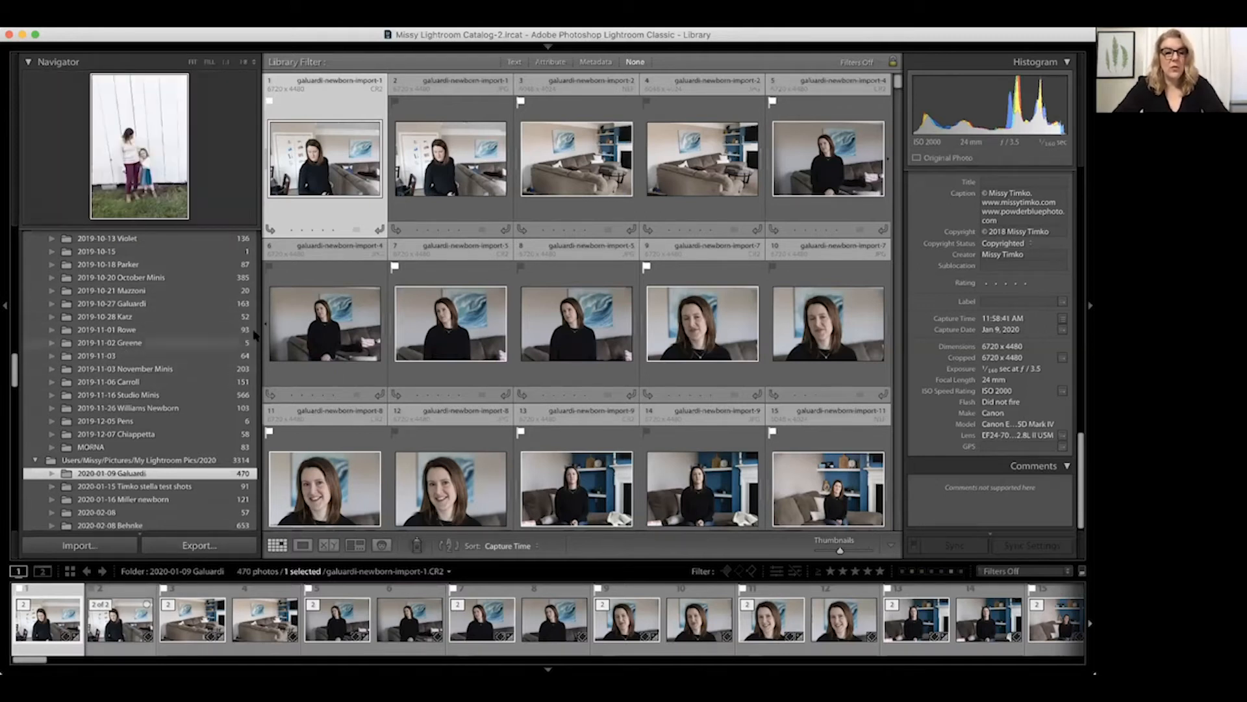
Move all photos from the 2019-11-03 folder into the 2019-11-03 November Minis folder.
scroll(217, 339, down, 3)
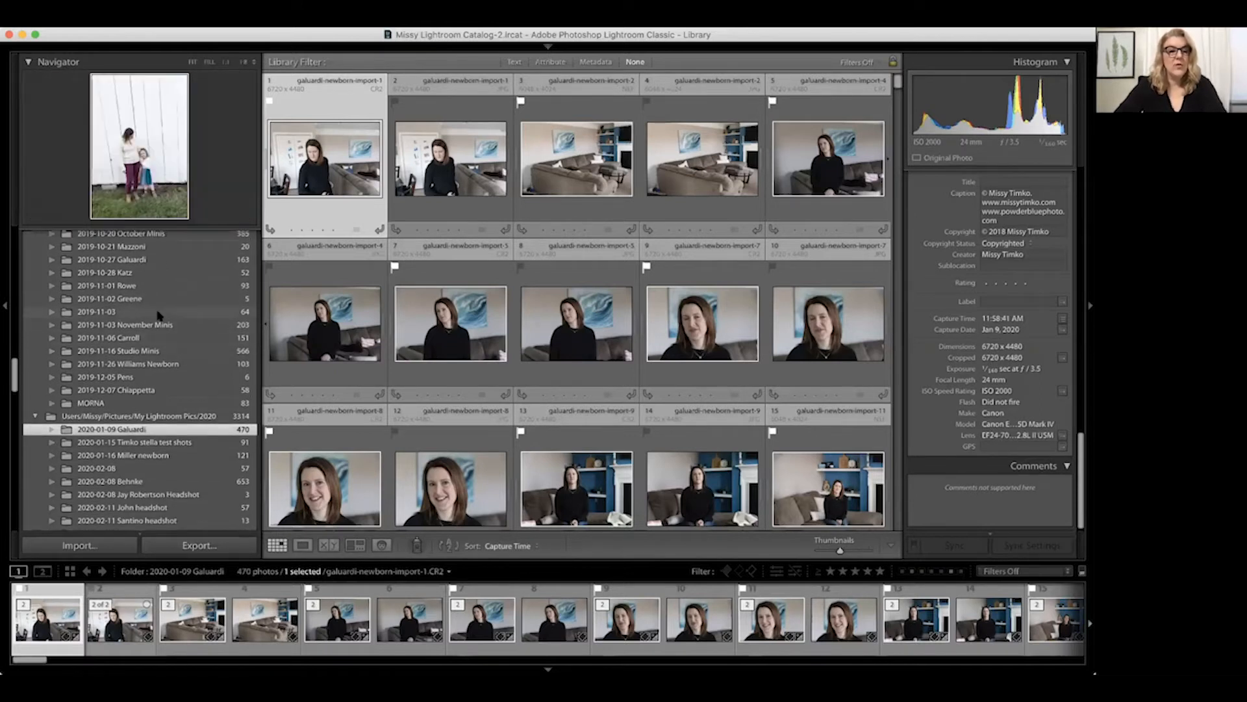
click(158, 313)
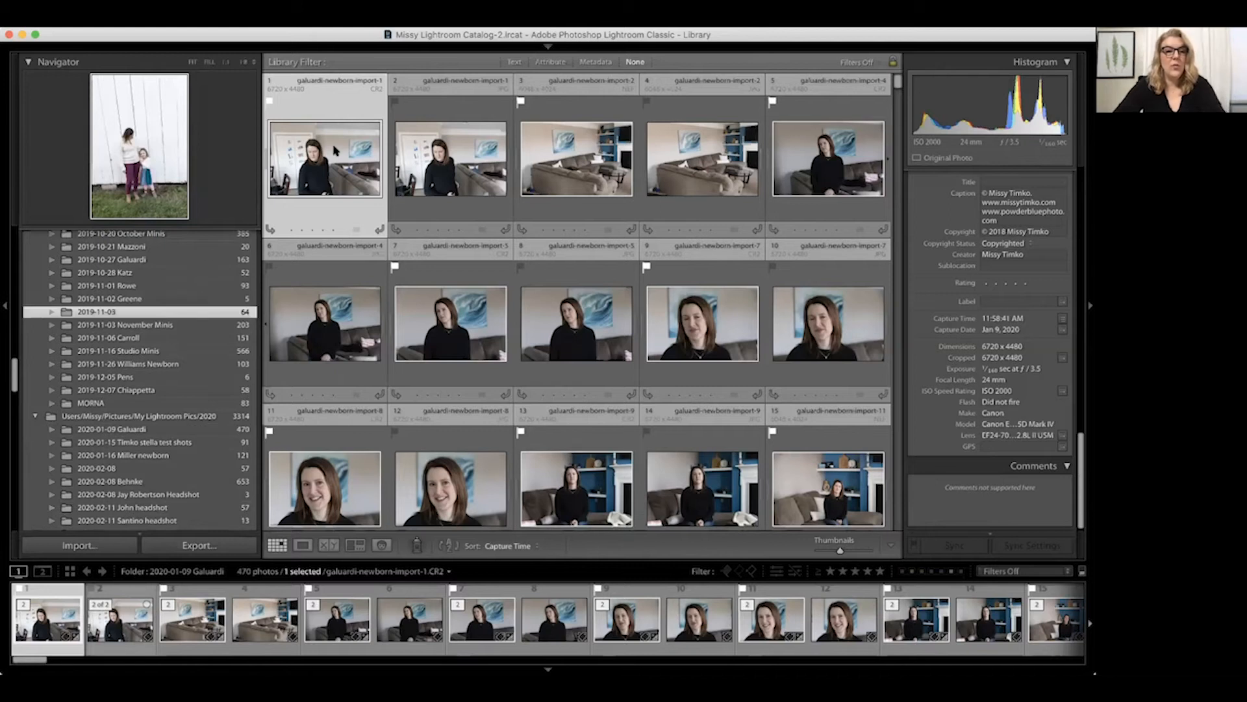
key(super+a)
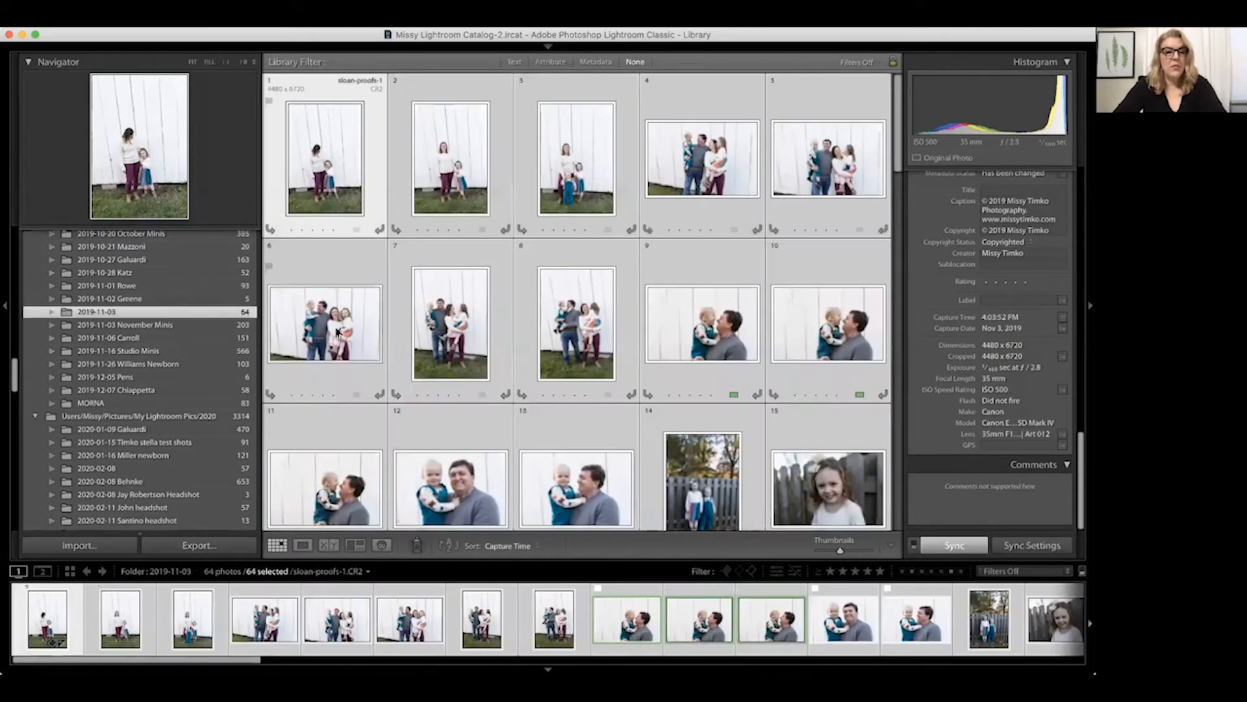
super+click(184, 325)
super+click(174, 329)
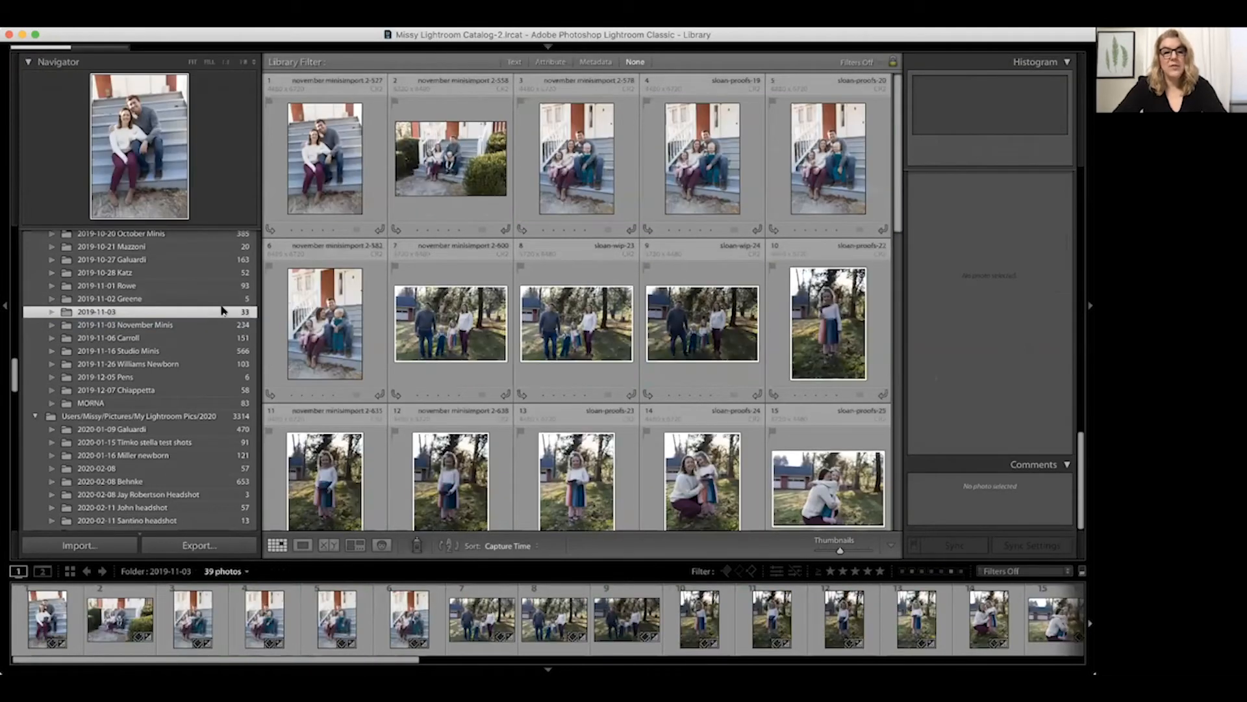
Open the 2020-03-08 headshot collection under "5. Edited images–need exporting" and look over the other workflow stages in Current Projects.
scroll(222, 310, down, 5)
scroll(221, 408, down, 10)
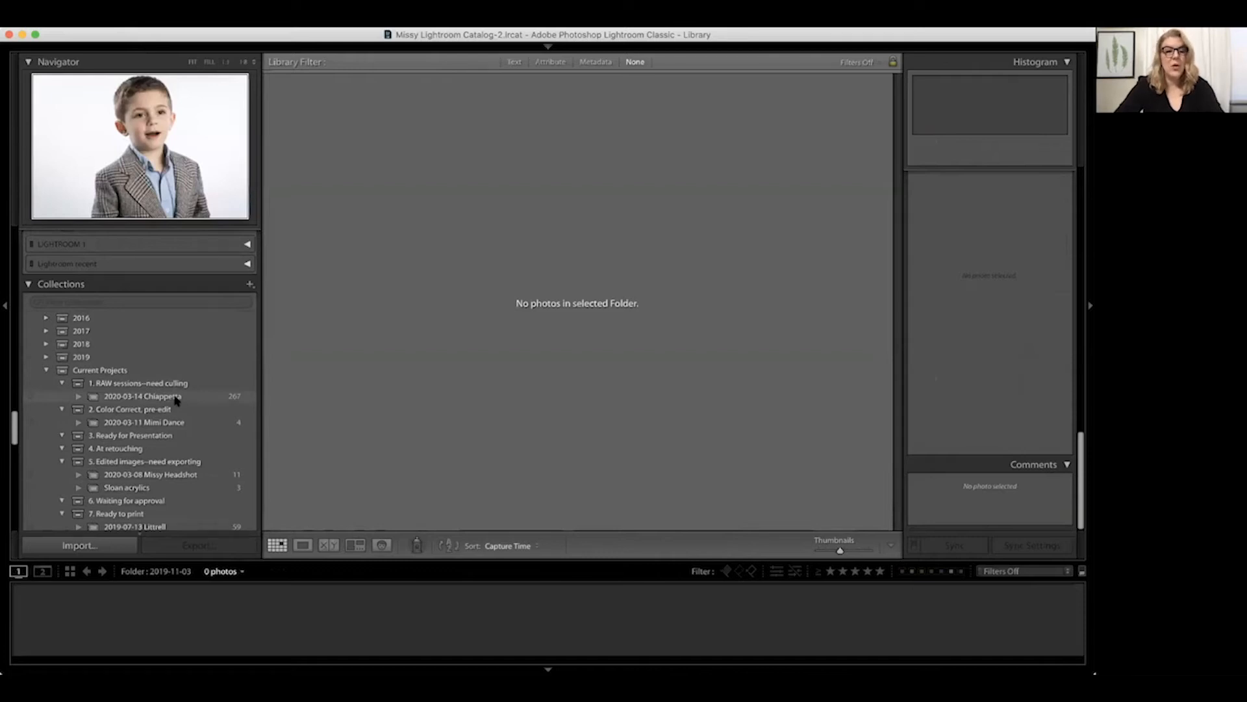
click(173, 475)
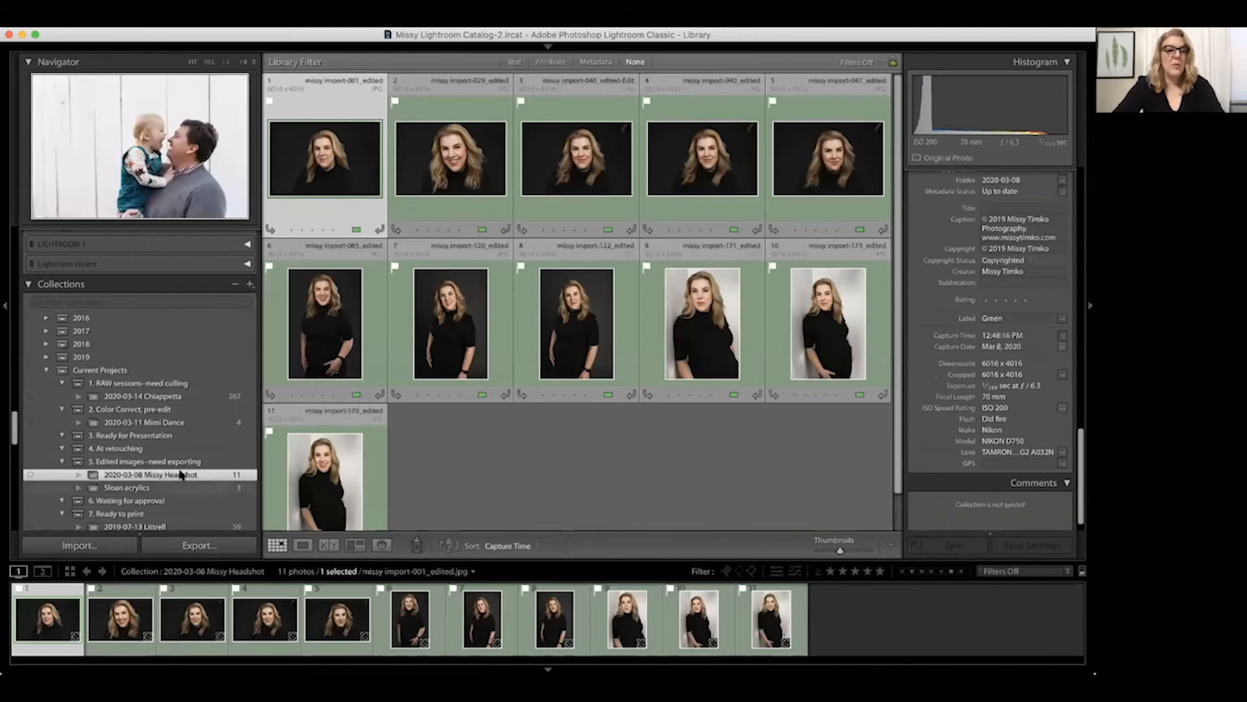
scroll(164, 473, down, 5)
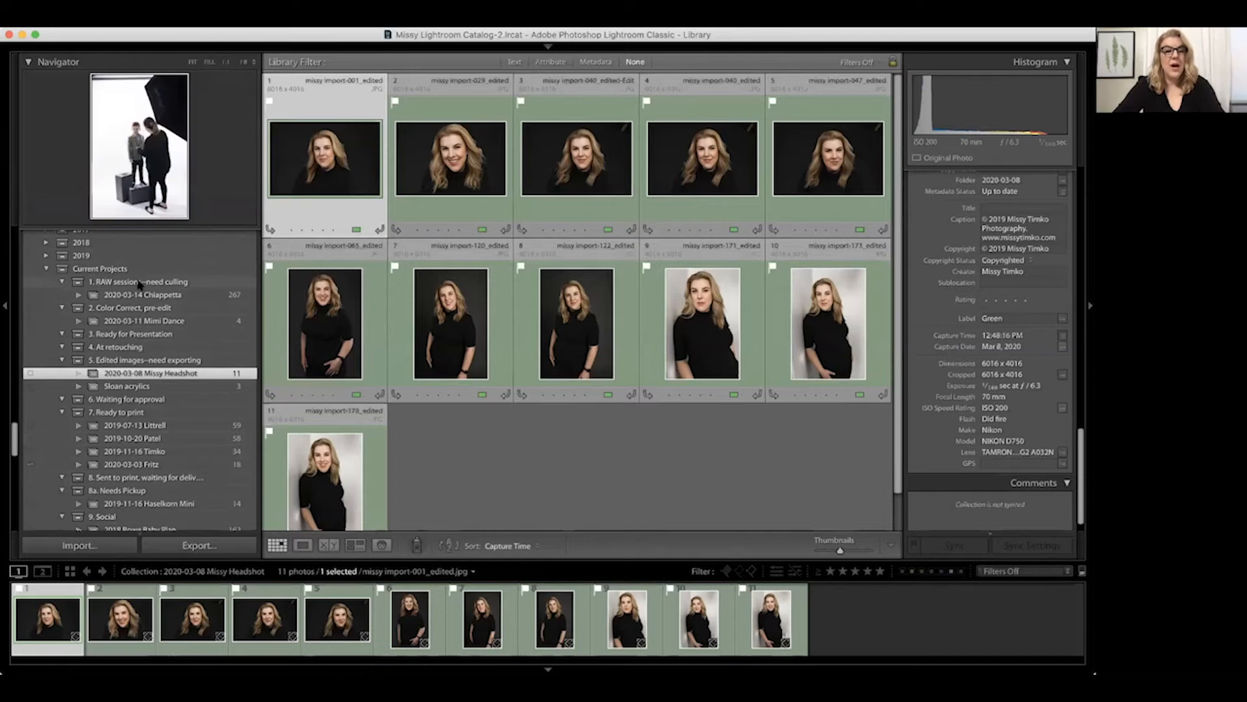
scroll(148, 297, down, 3)
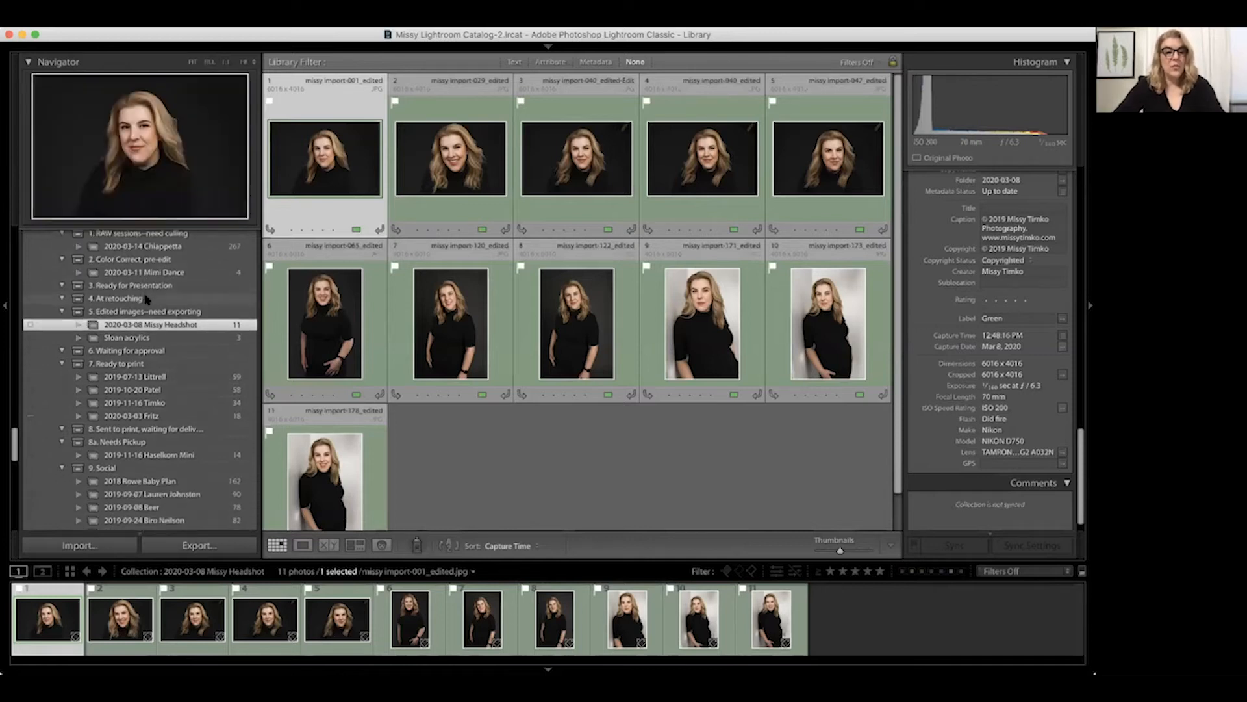
scroll(159, 319, up, 3)
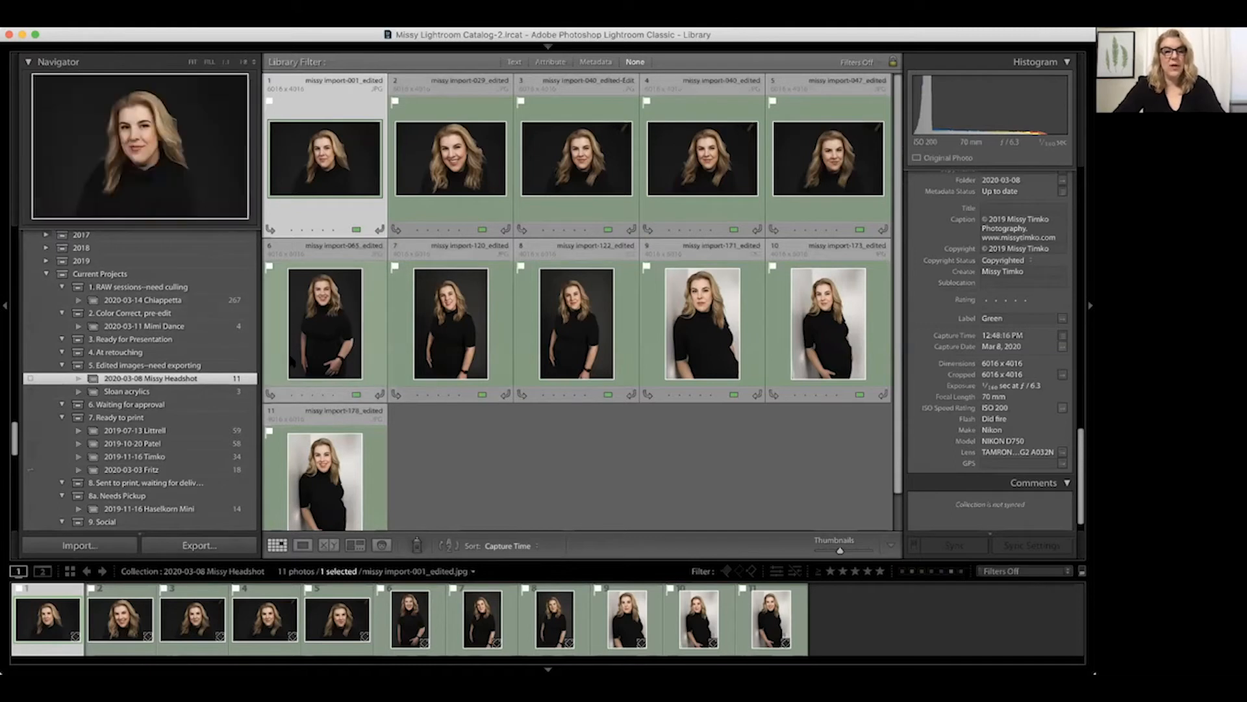
Open the 2020-04-02 folder and show its lifestyle import-001 photo enlarged on its own.
scroll(197, 352, up, 3)
scroll(197, 352, up, 4)
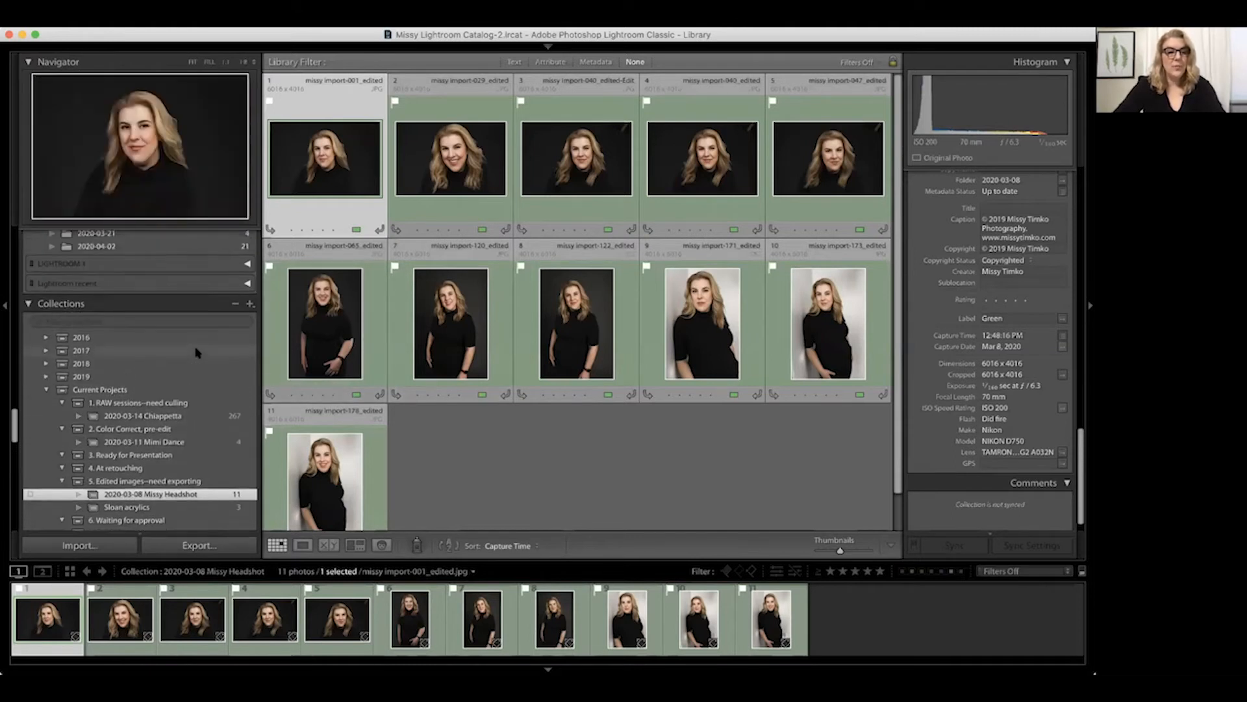
click(193, 320)
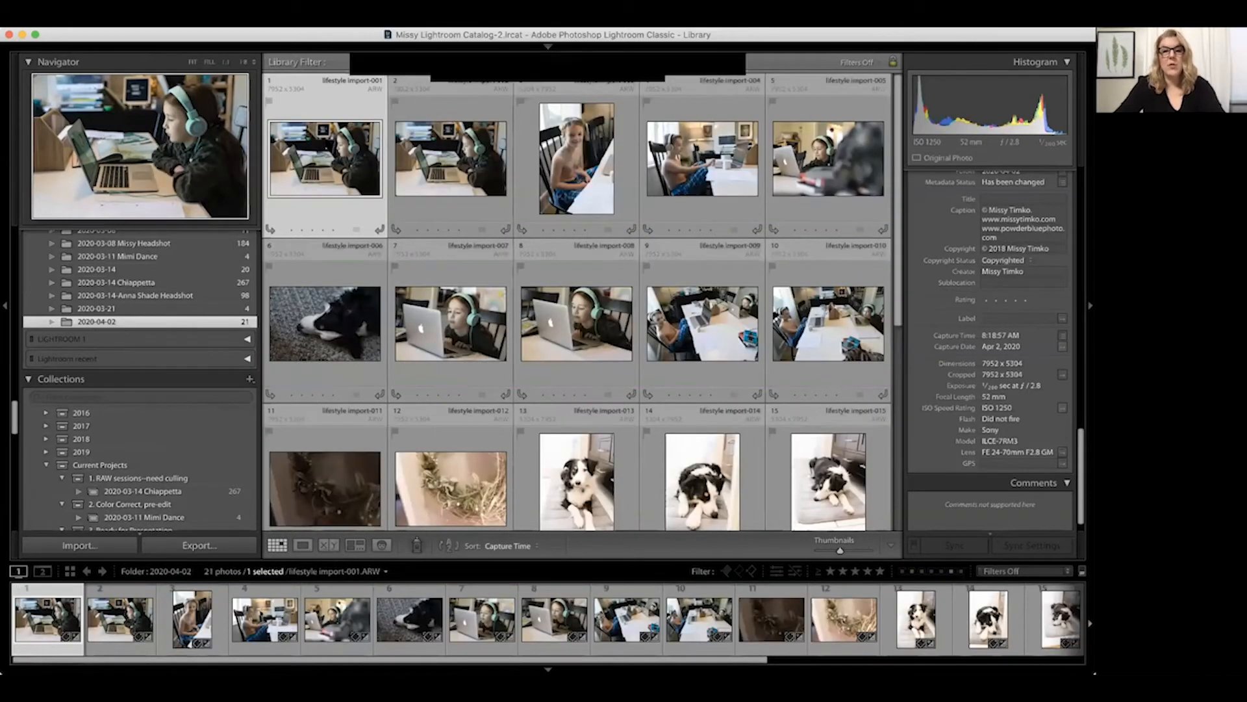
double_click(325, 142)
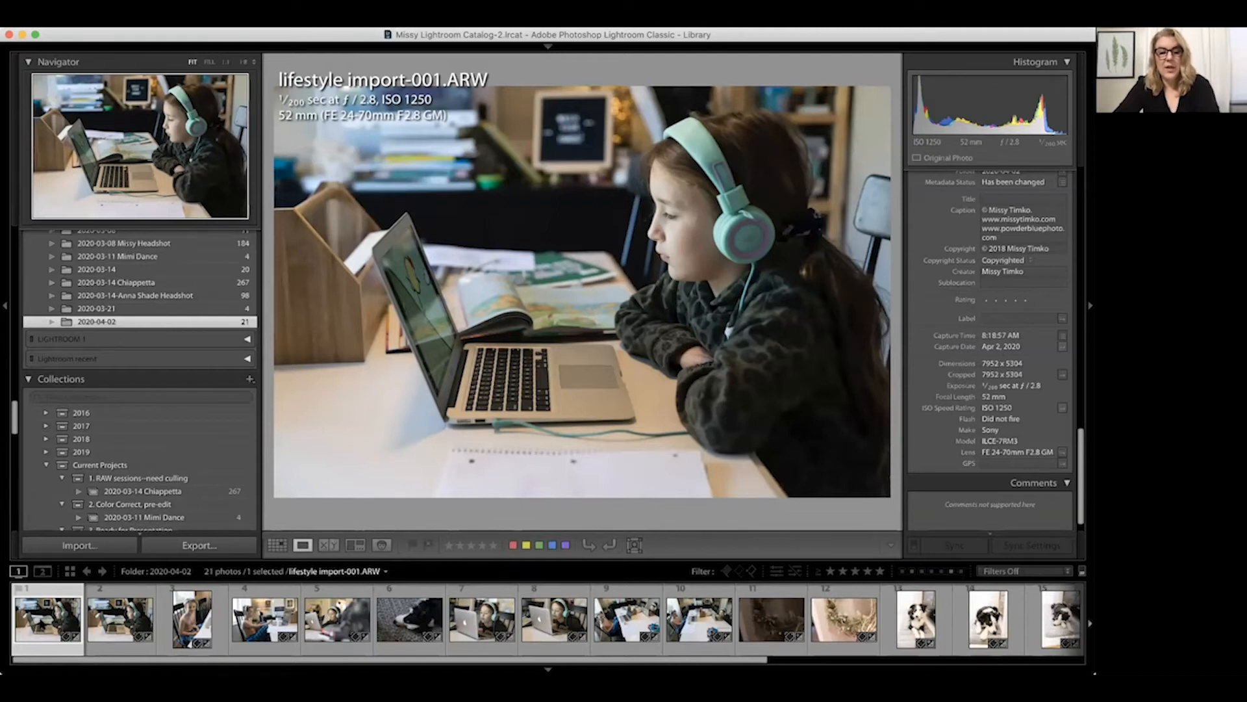
Flag lifestyle import-002, import-004 and import-005 as picks, clearing the trial pick flag set on import-001.
key(p)
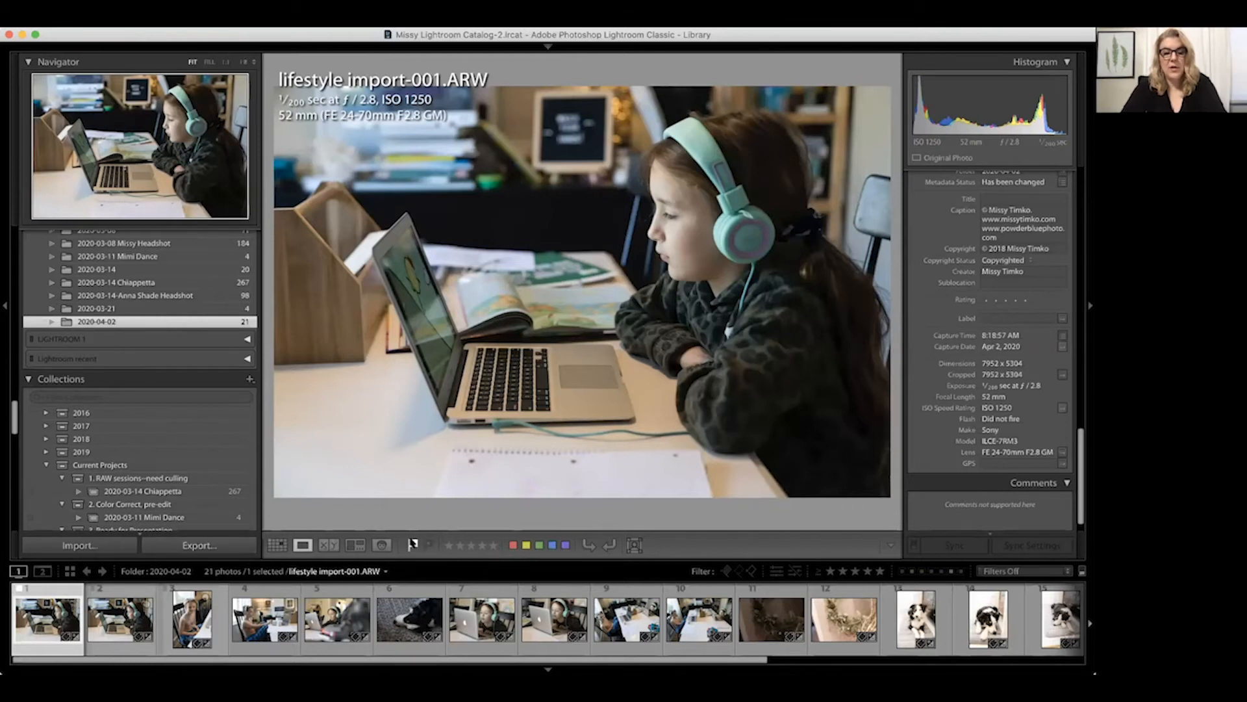
click(413, 543)
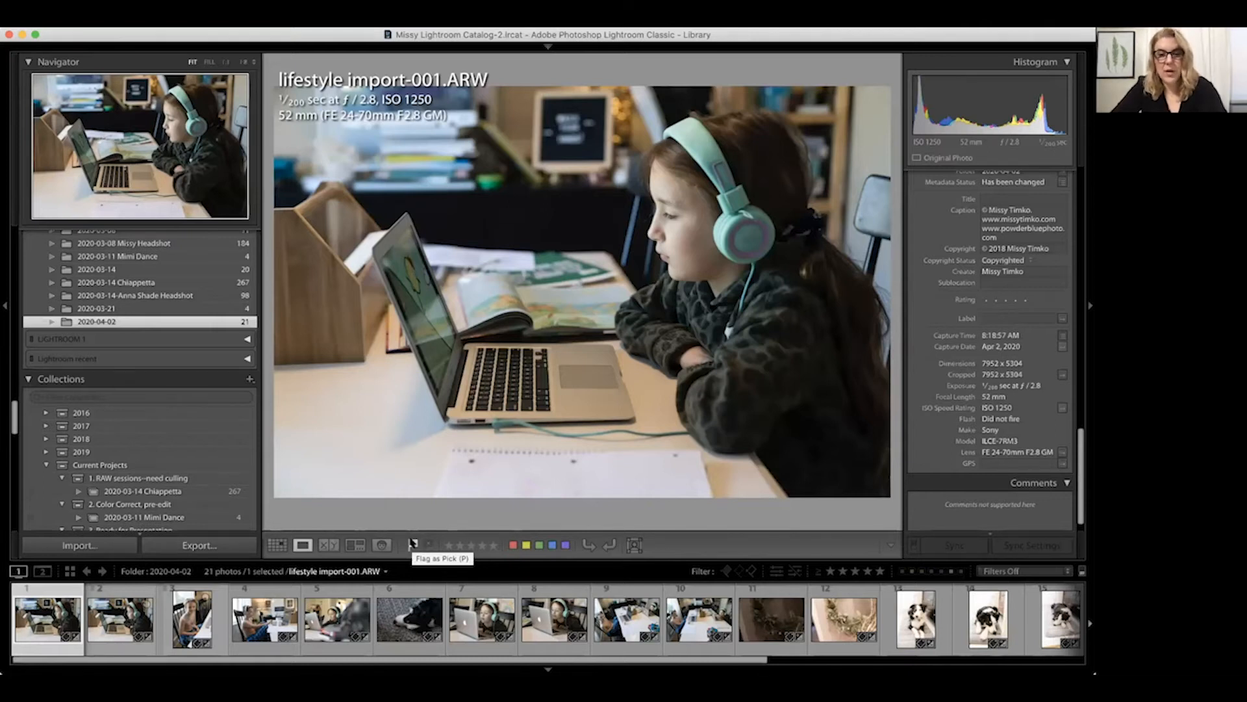
key(Right)
click(412, 543)
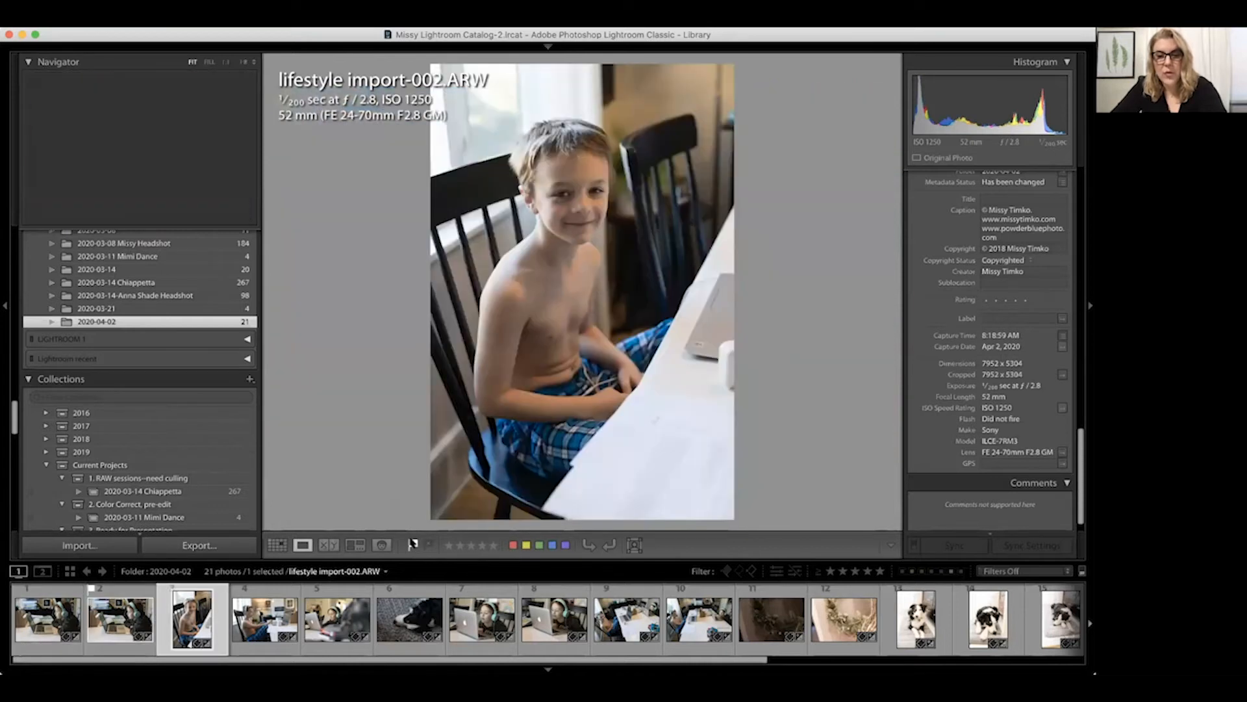
key(Right)
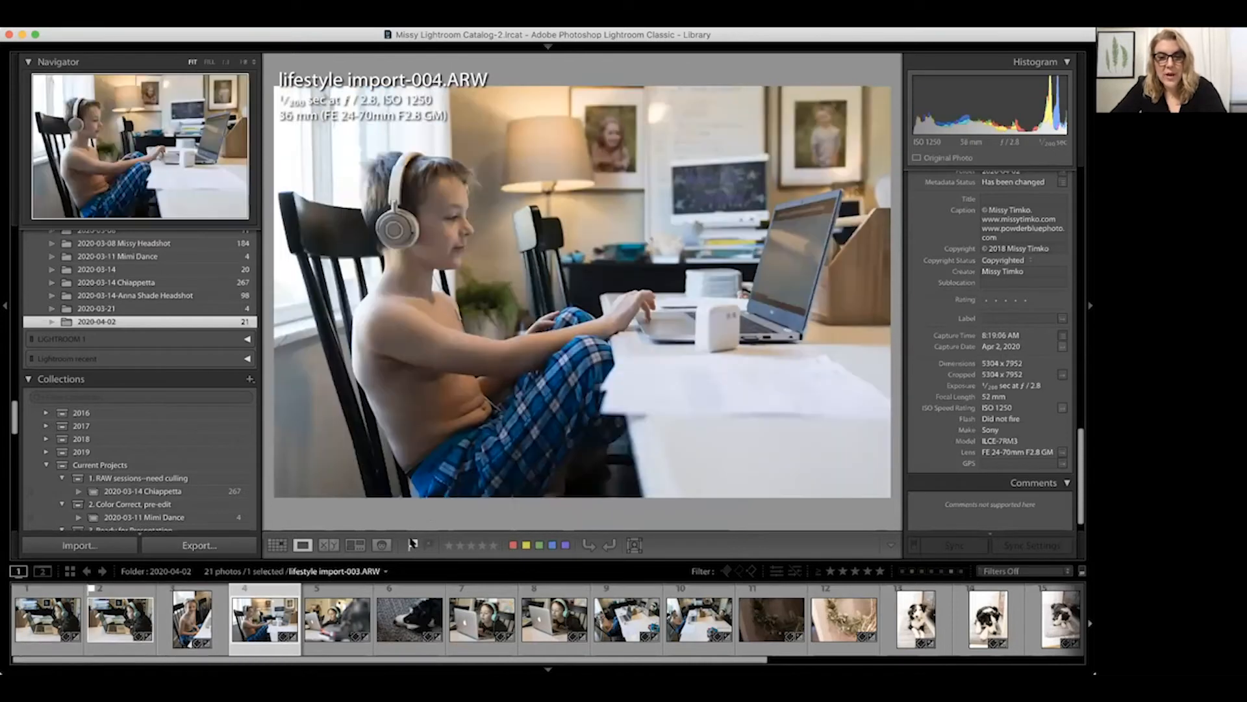
click(412, 543)
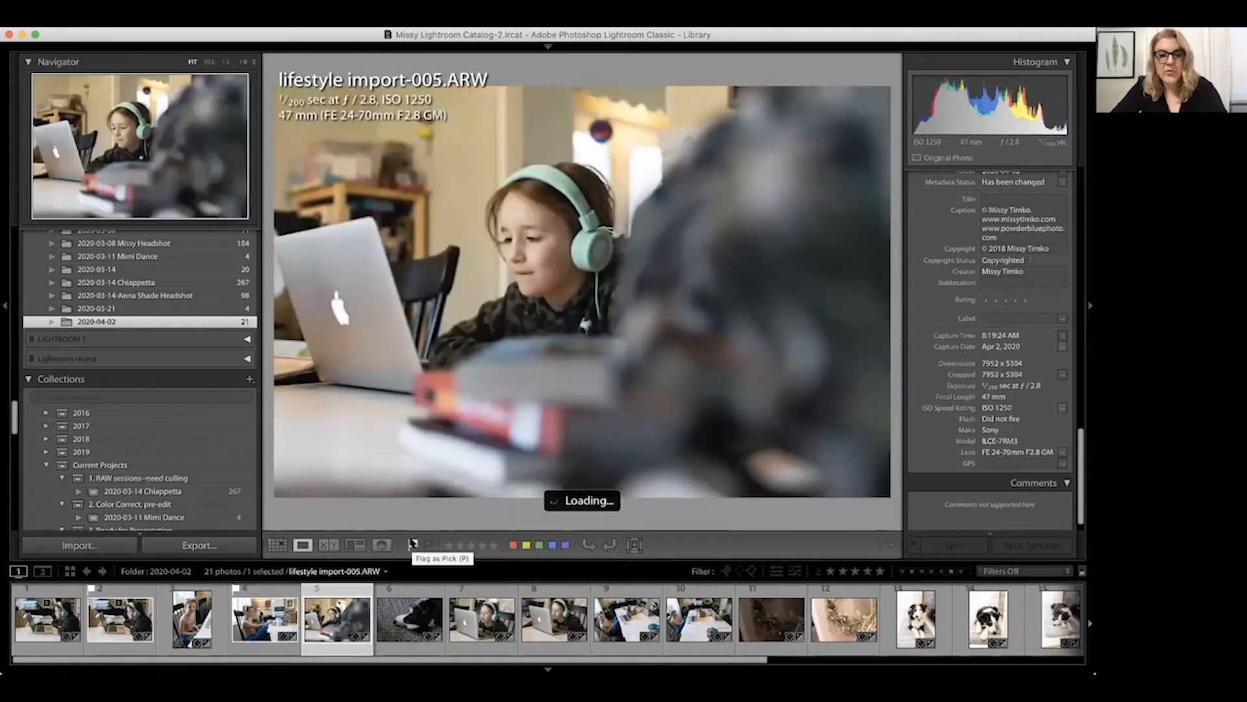
click(412, 543)
Look through the photos from lifestyle import-006 onward and flag the dog portrait import-013 as a pick.
key(Right)
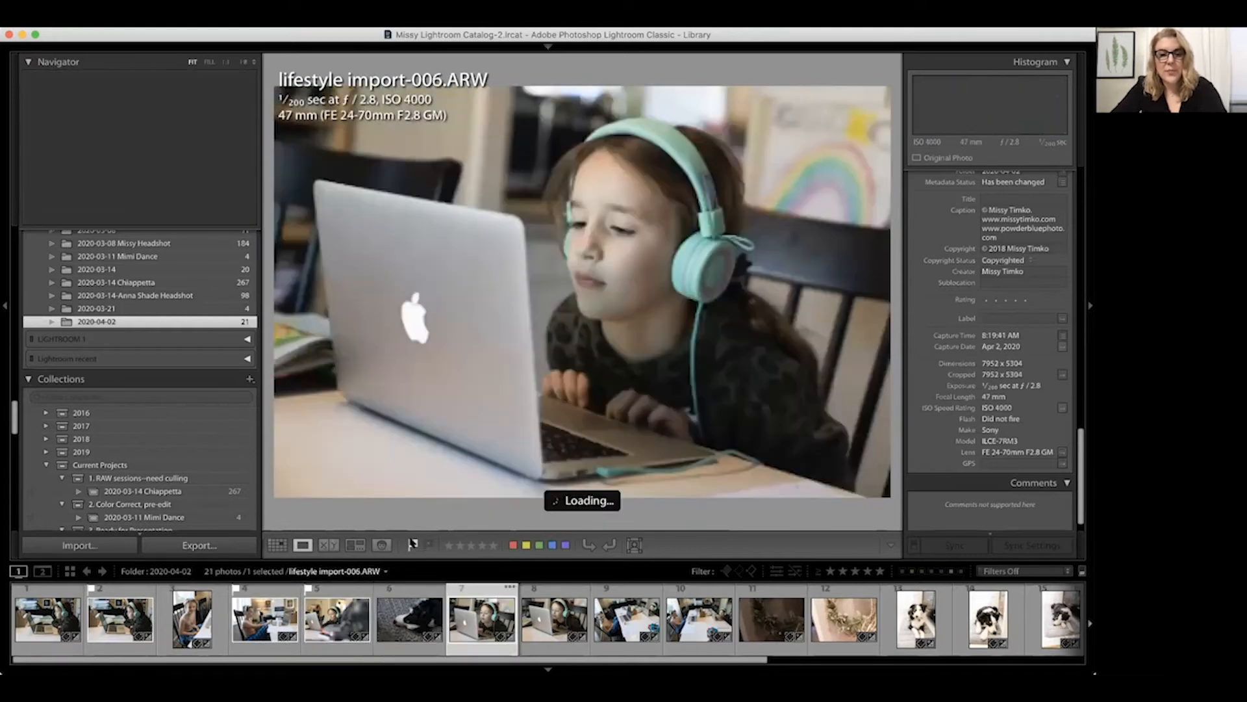
key(Right)
key(Right)
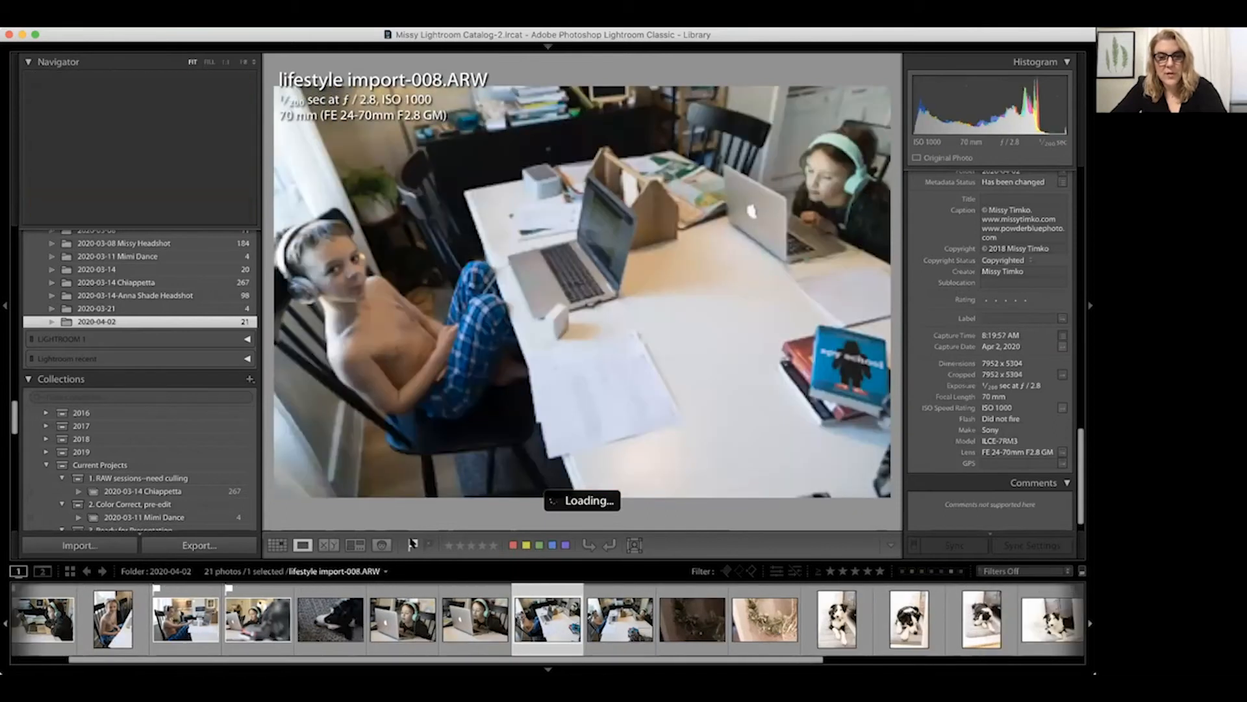
key(Right)
key(Right)
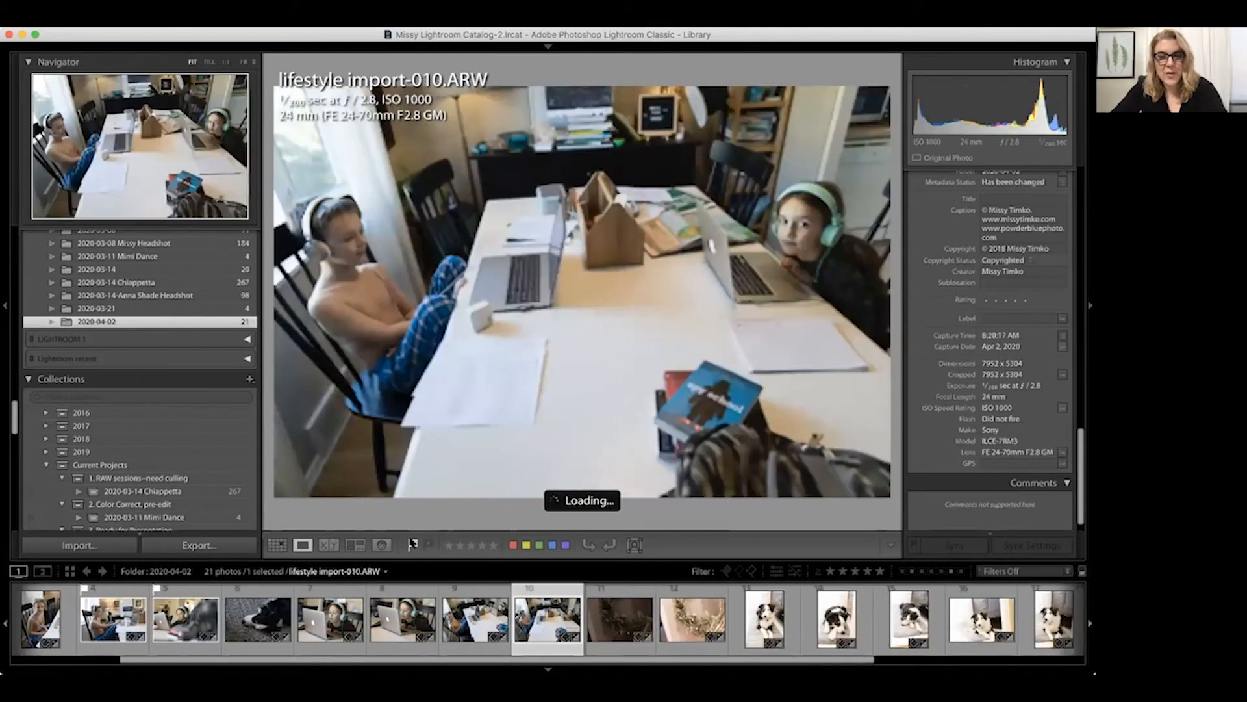
key(Right)
key(Right)
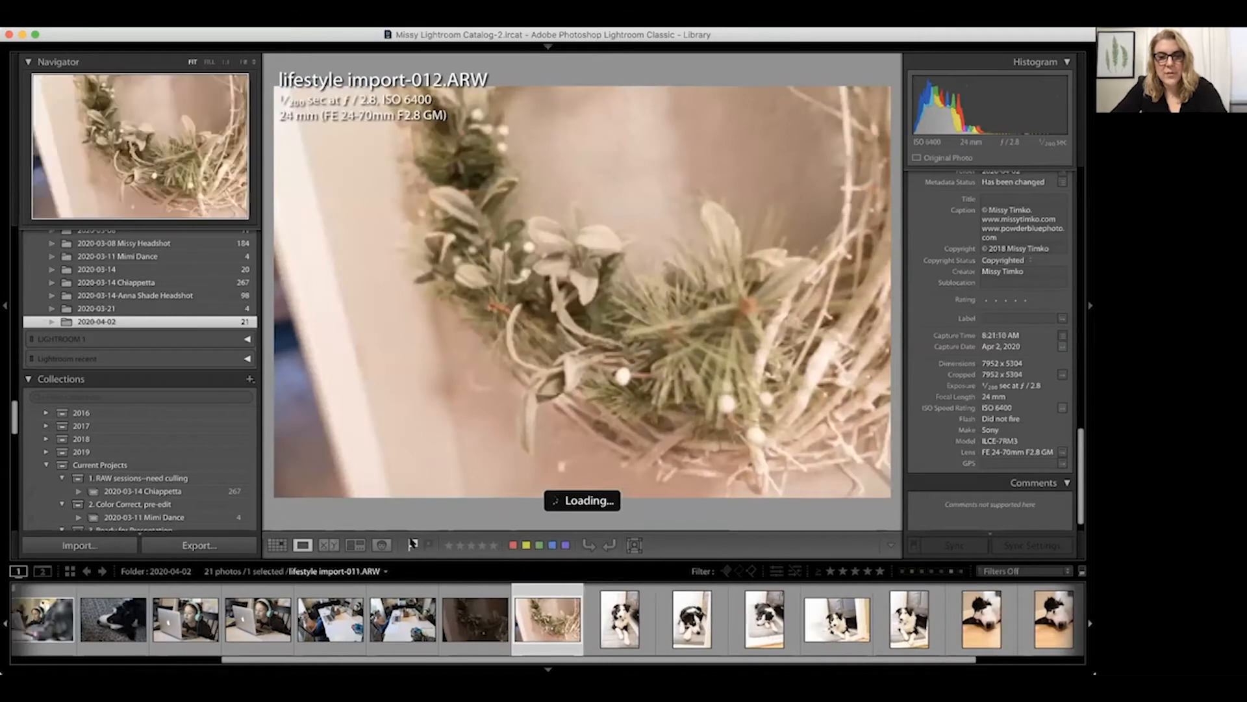
key(Right)
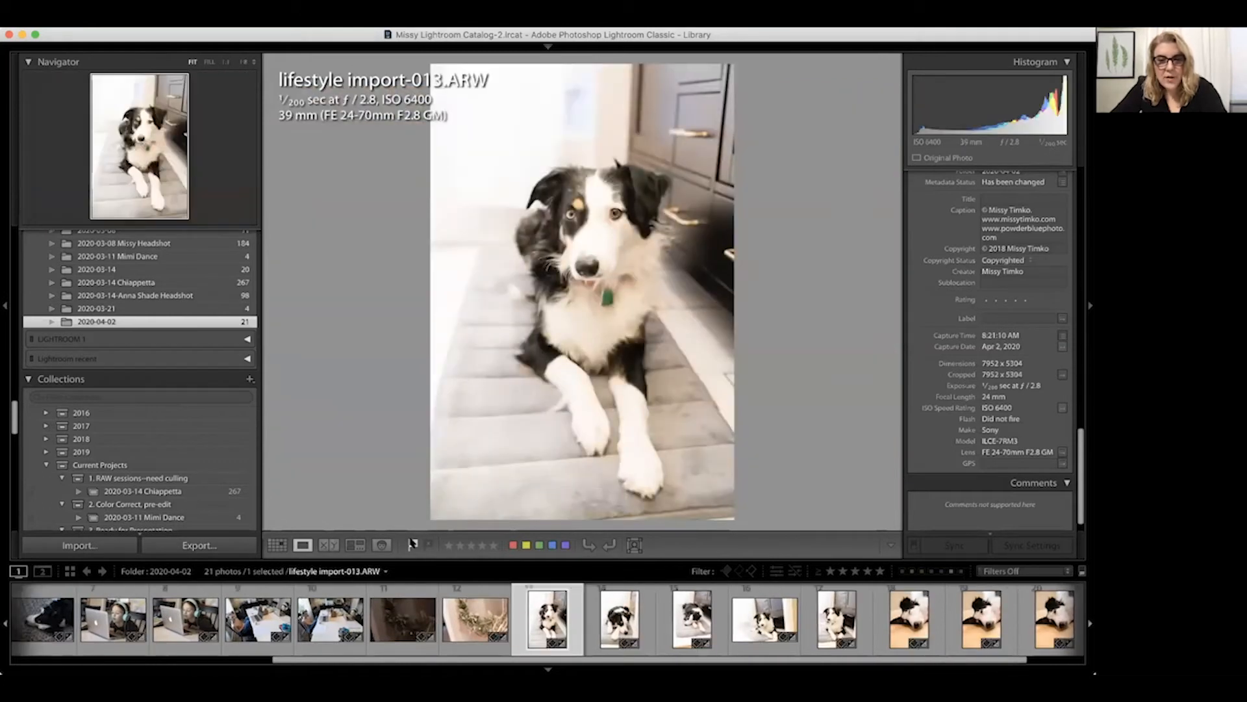
key(Right)
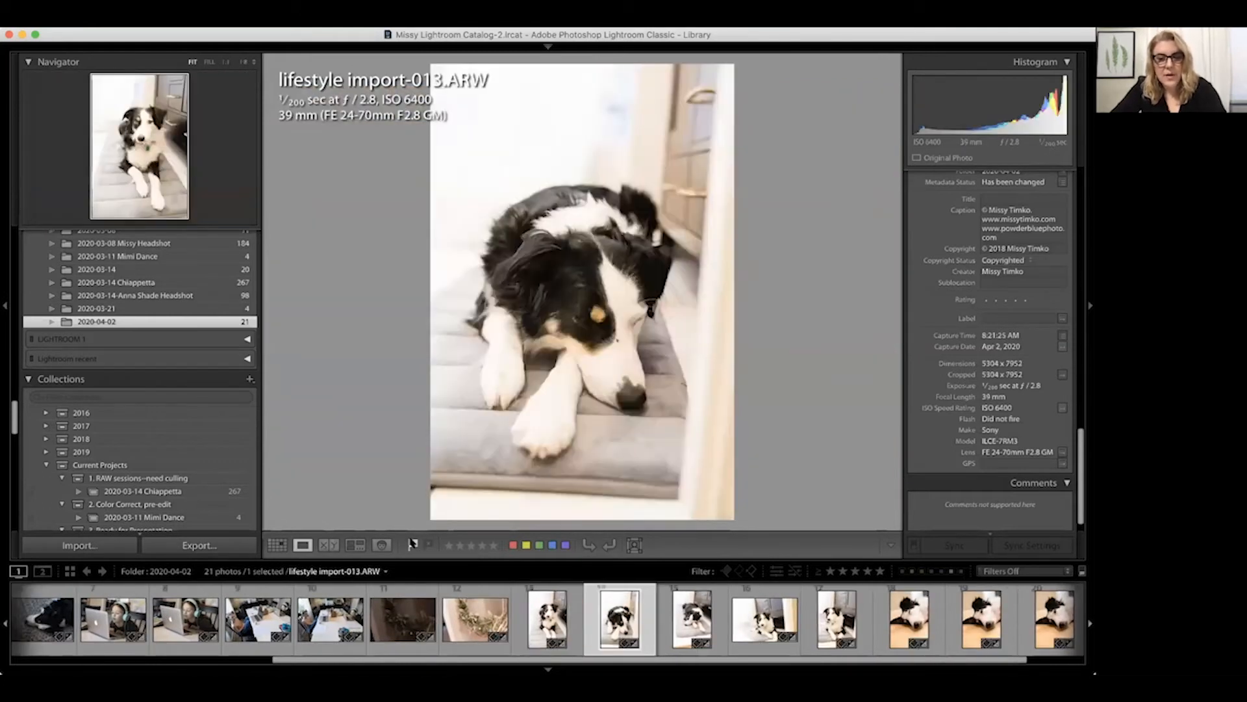
key(Right)
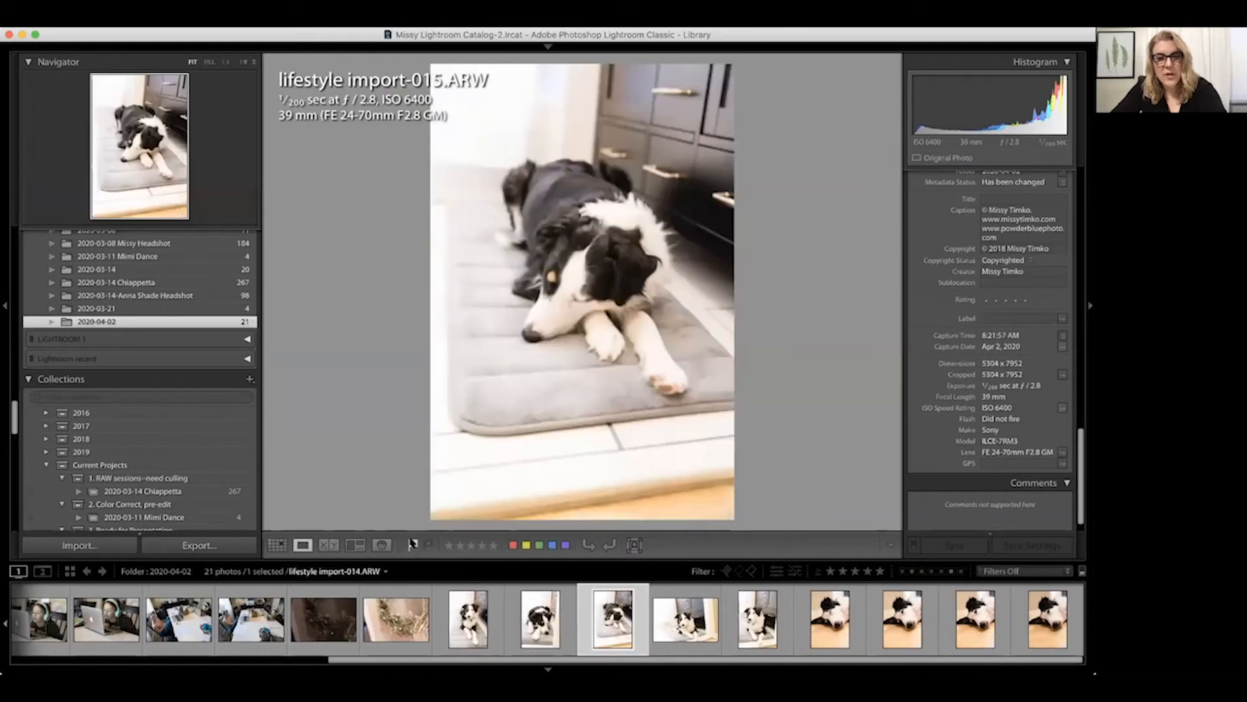
key(Right)
key(Right)
key(Right)
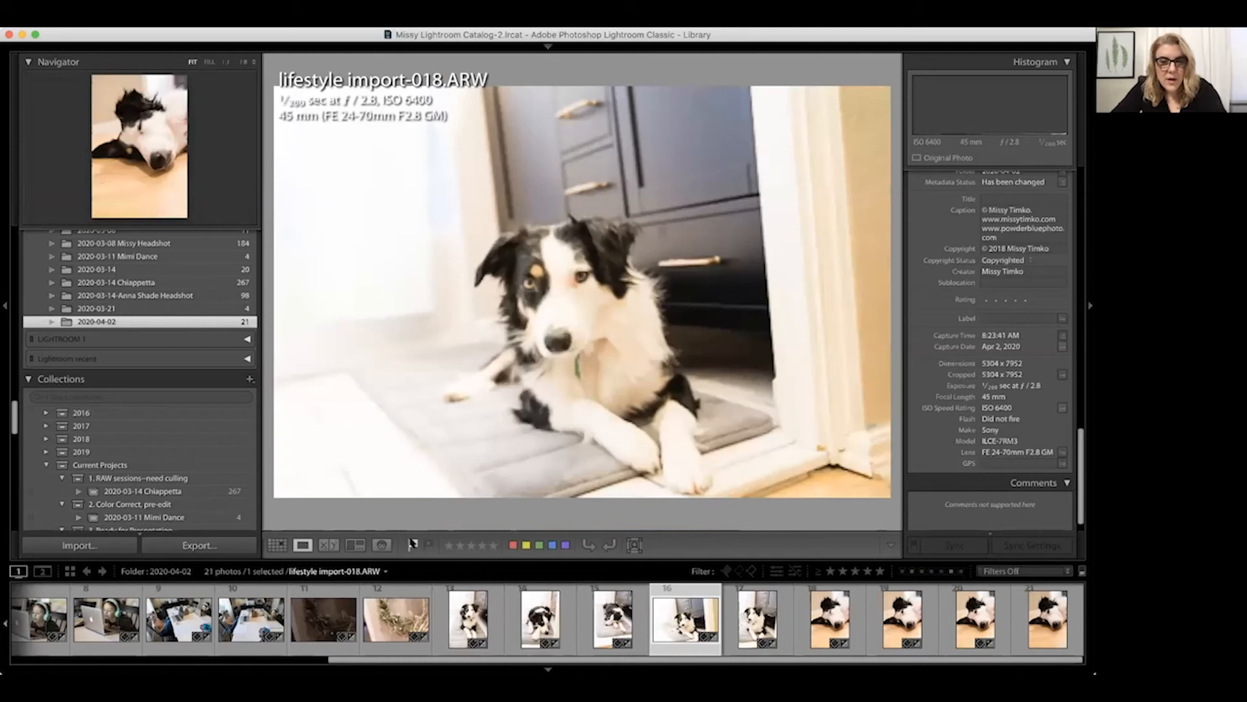
key(Left)
key(Left)
key(Left)
key(Left)
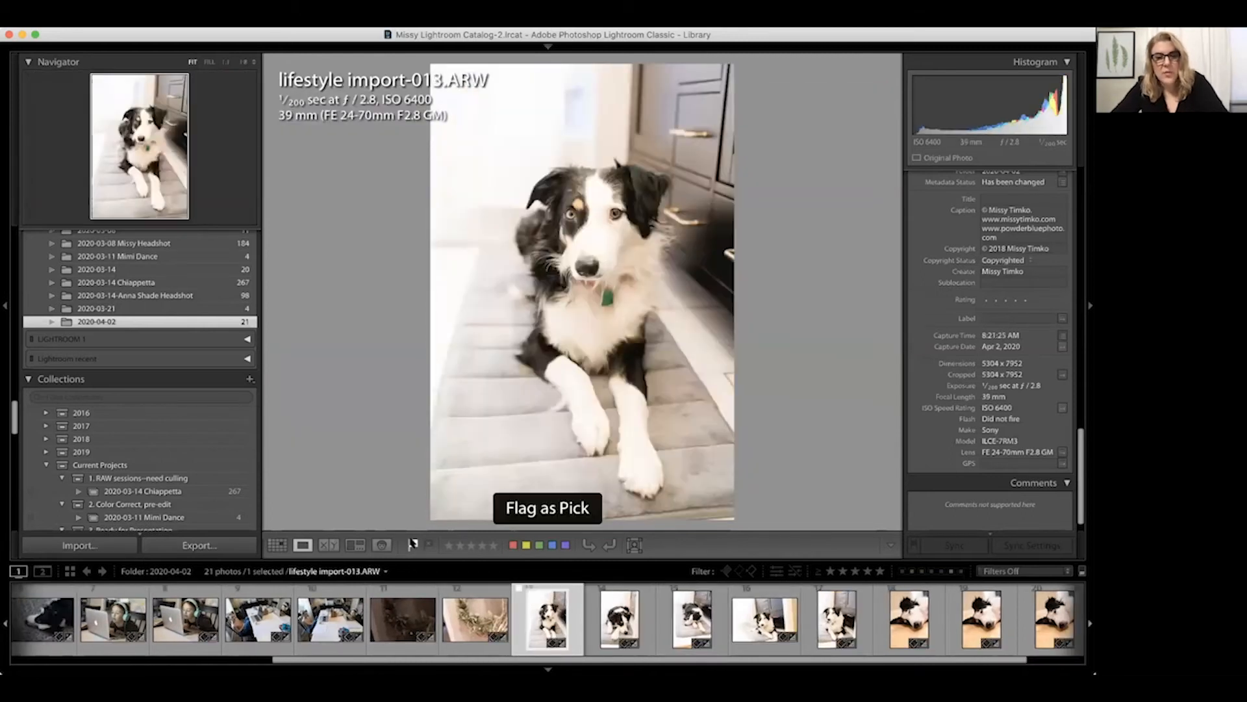
Look through the remaining dog photos and flag the last one, lifestyle import-021, as a pick.
key(Right)
key(Right)
key(Right)
key(Right)
key(Right)
key(Right)
key(Right)
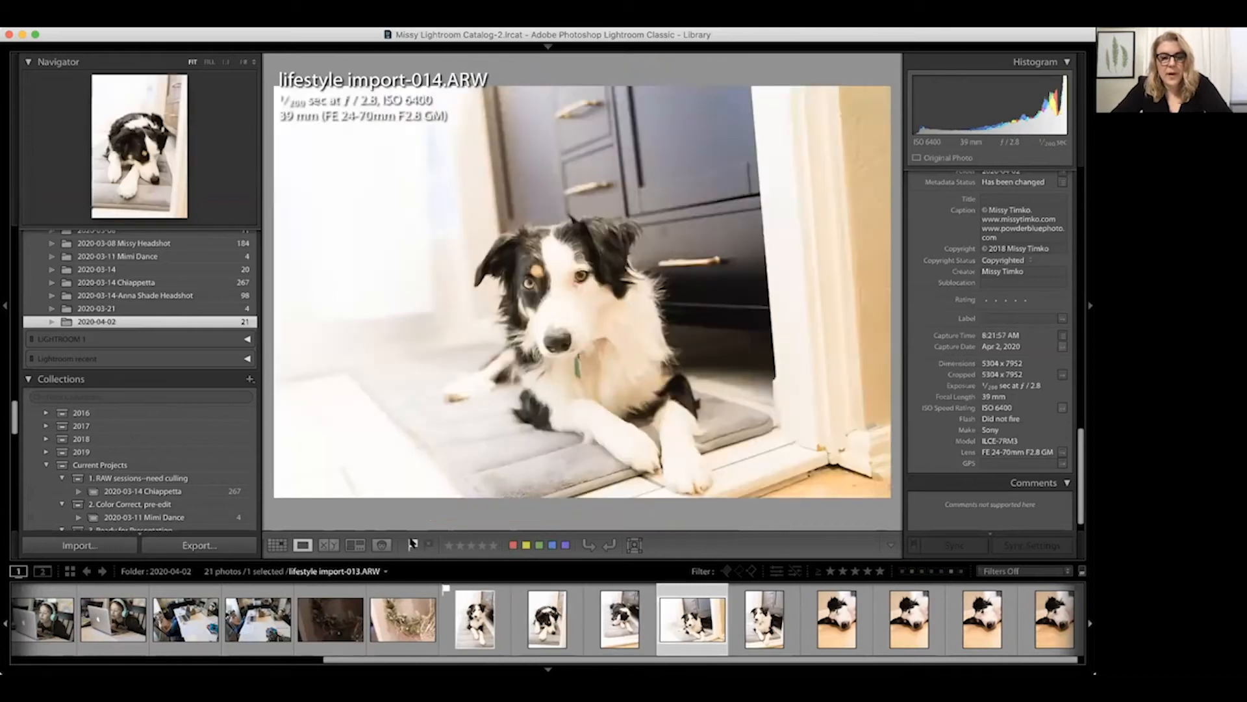
key(Right)
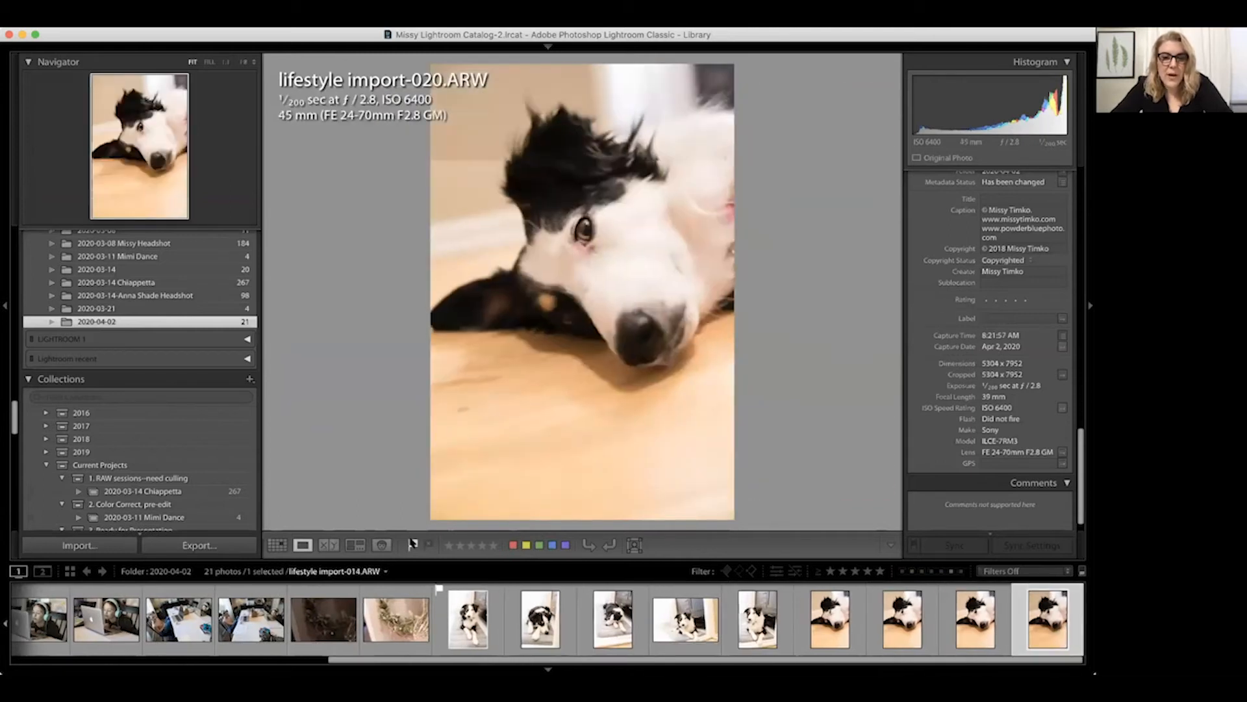
key(Right)
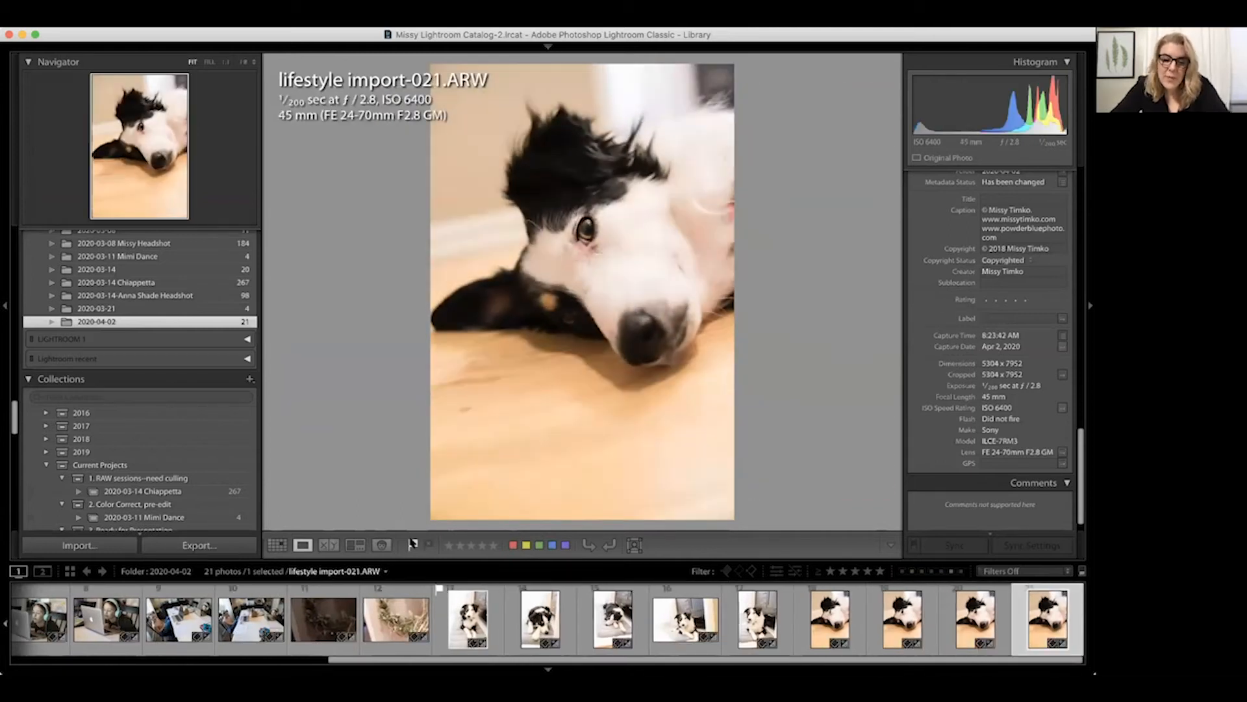
click(412, 543)
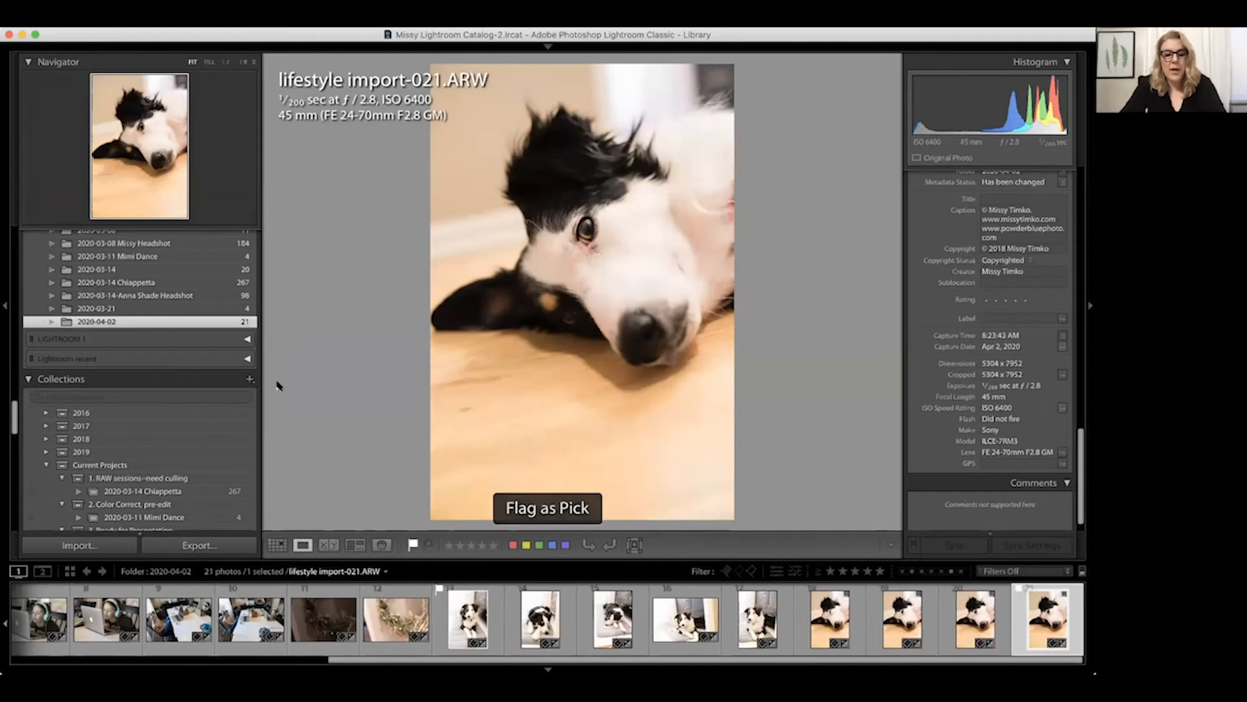
Return to the grid, create a collection from the 2020-04-02 folder inside "1. RAW sessions–need culling", and open that collection.
key(g)
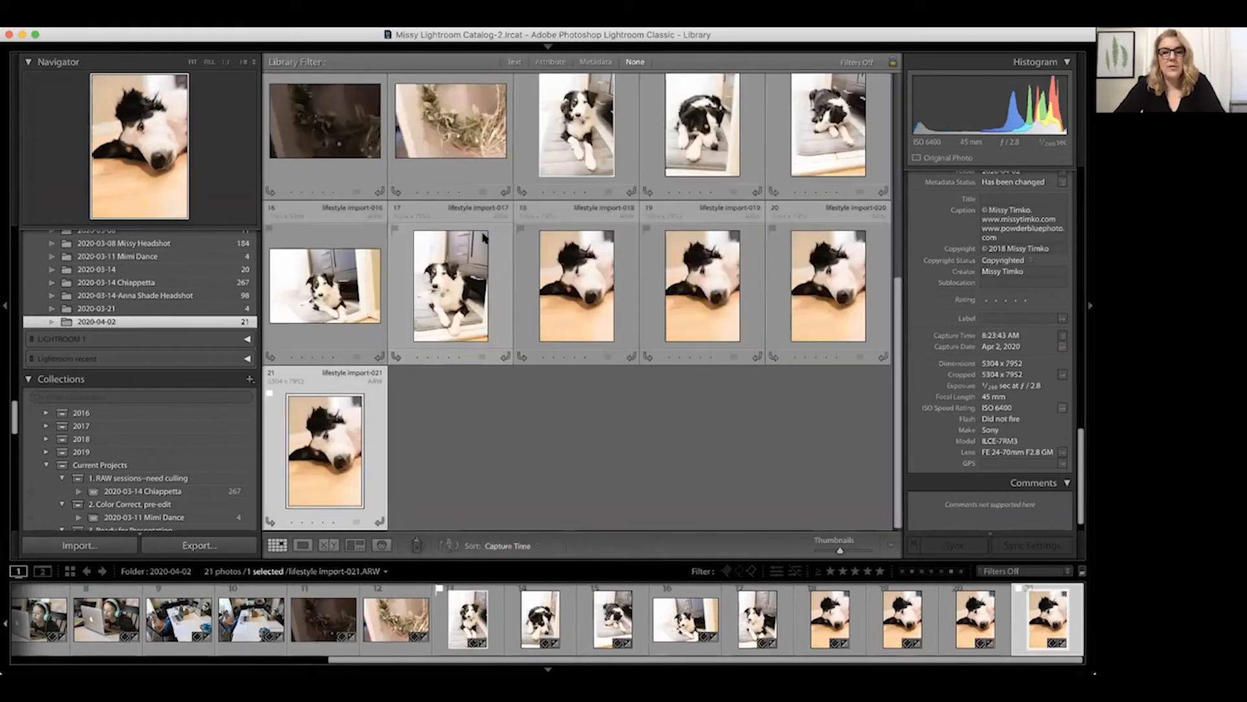
scroll(484, 238, up, 5)
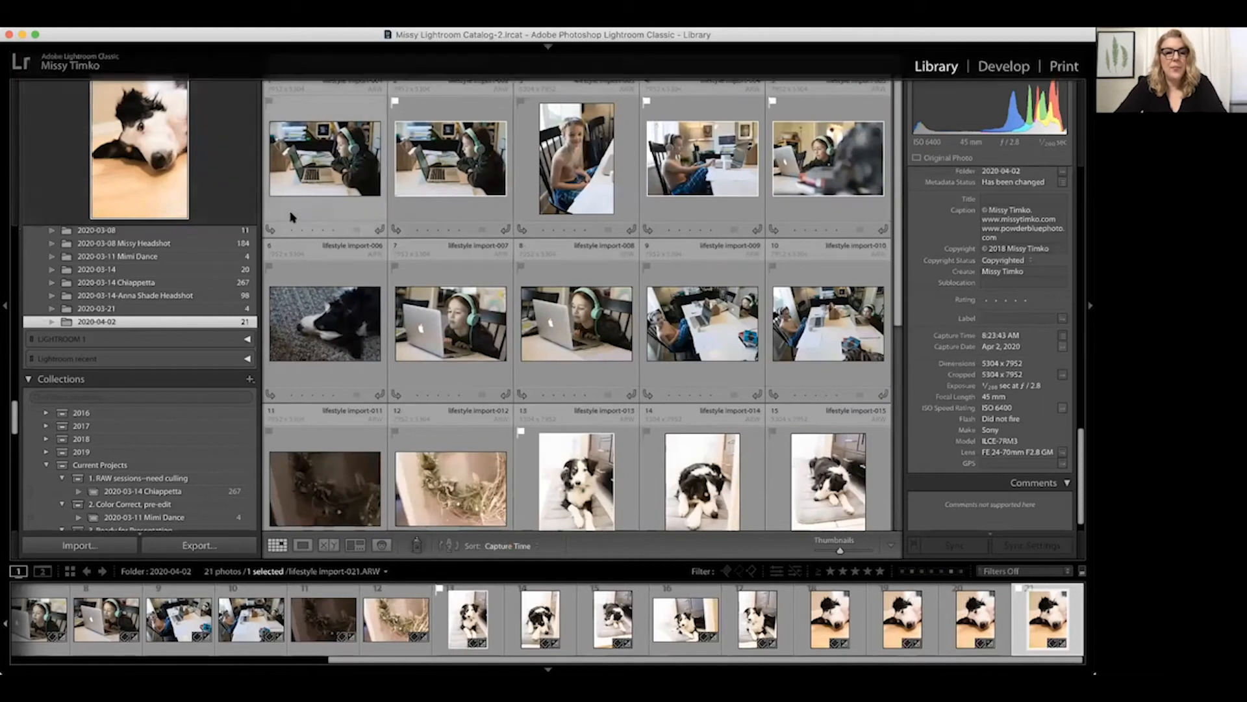
click(151, 465)
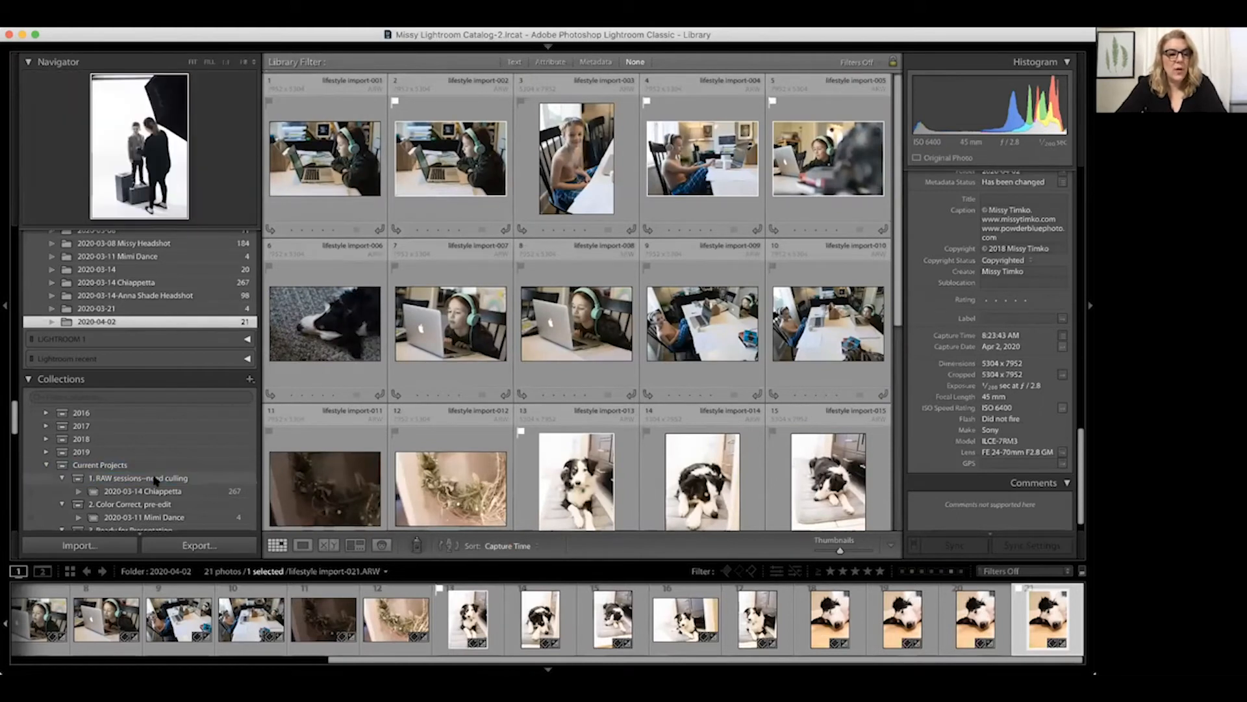
scroll(179, 449, down, 3)
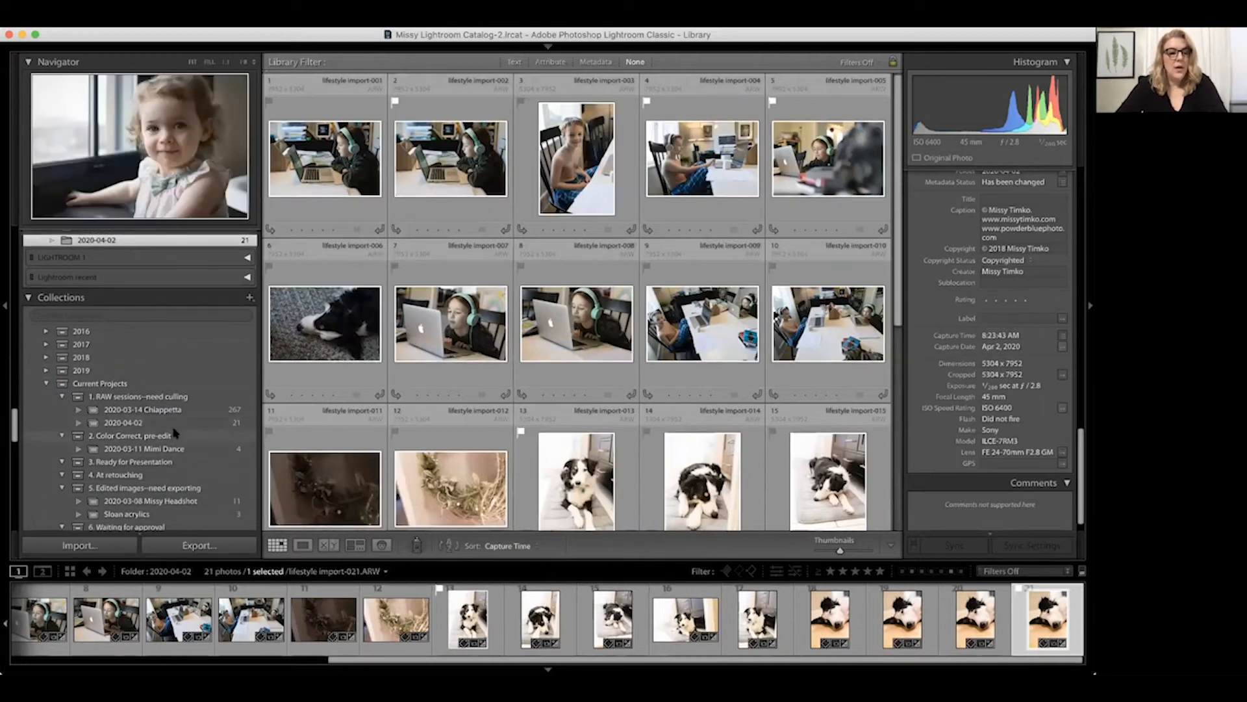
click(173, 423)
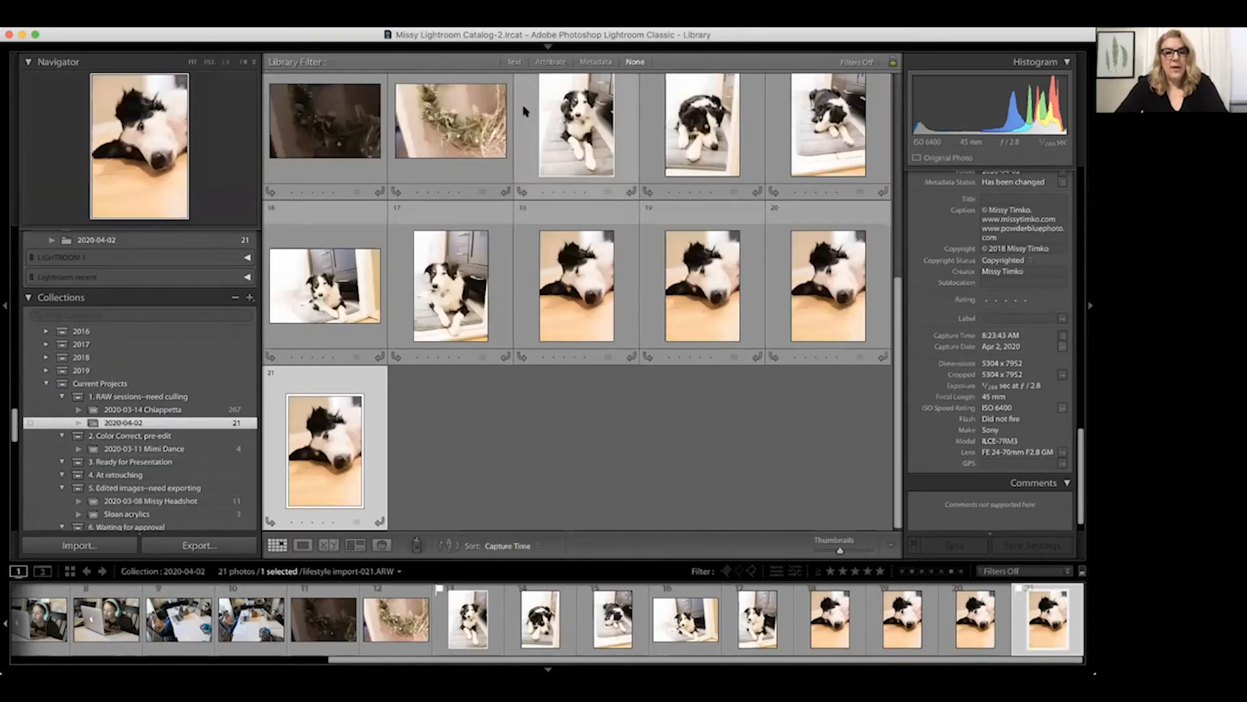
Filter the 2020-04-02 collection to unflagged photos, remove all of them from the collection, and clear the flag filter.
click(324, 49)
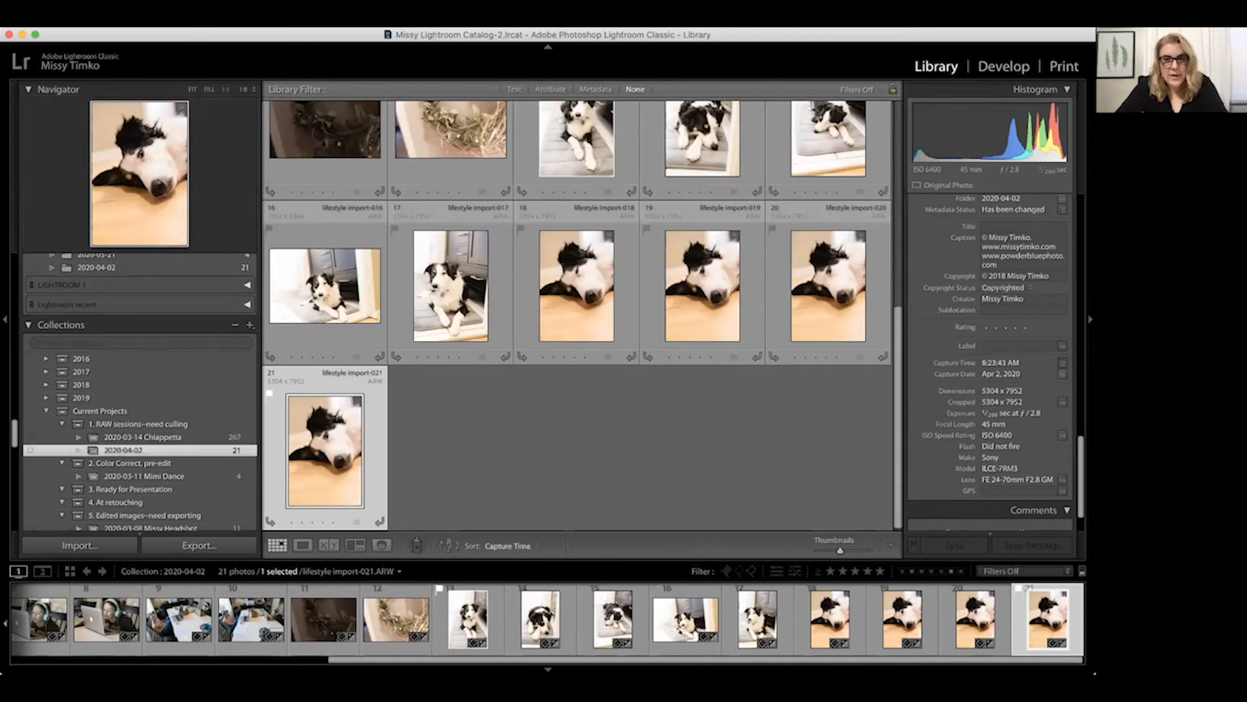
click(652, 451)
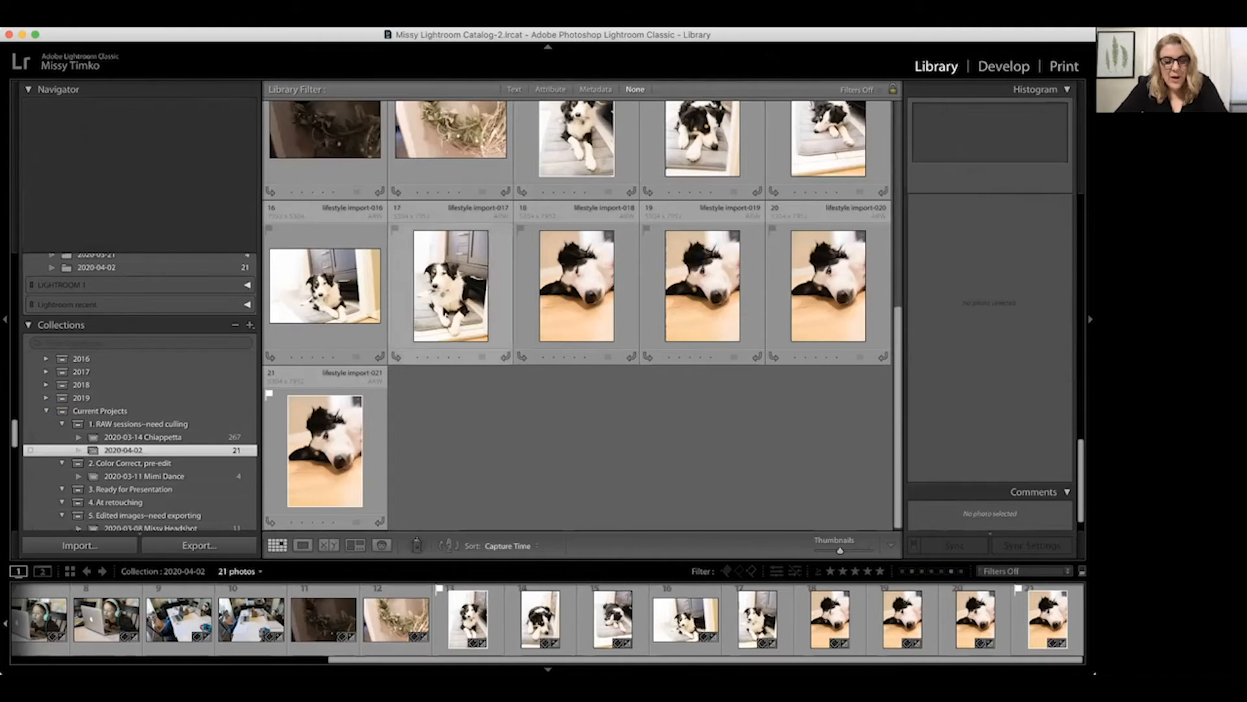
key(minus)
key(minus)
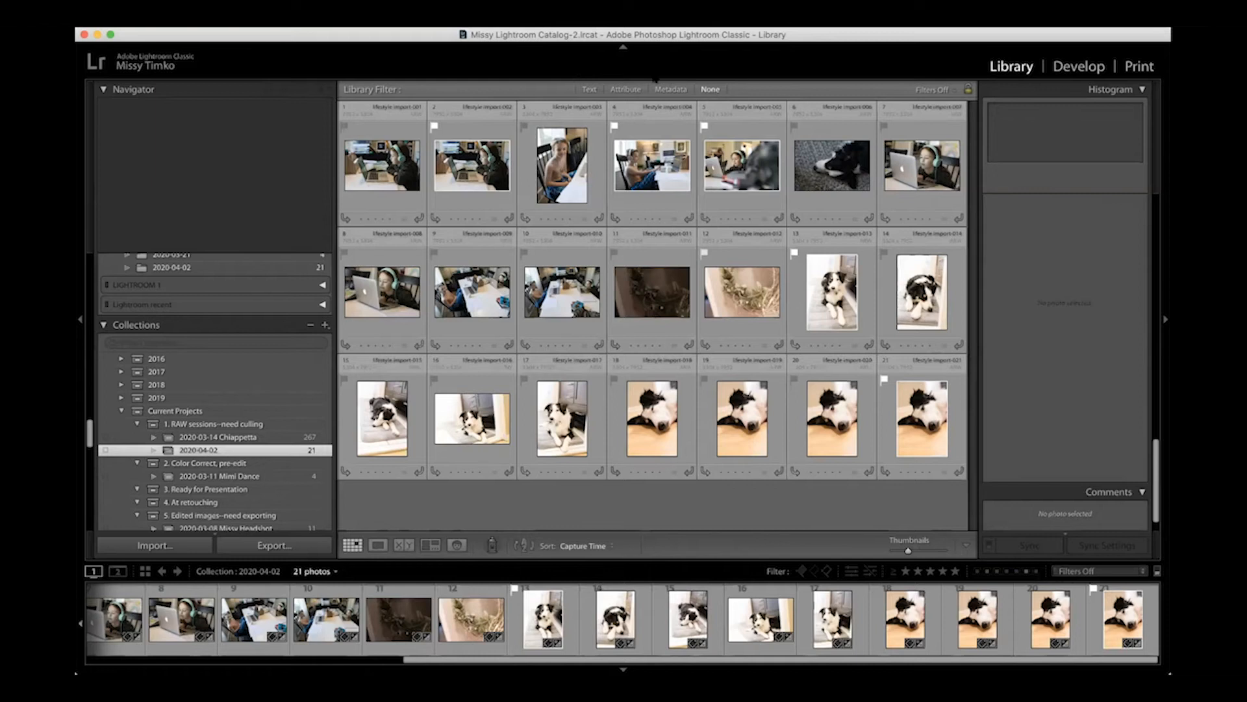
click(627, 90)
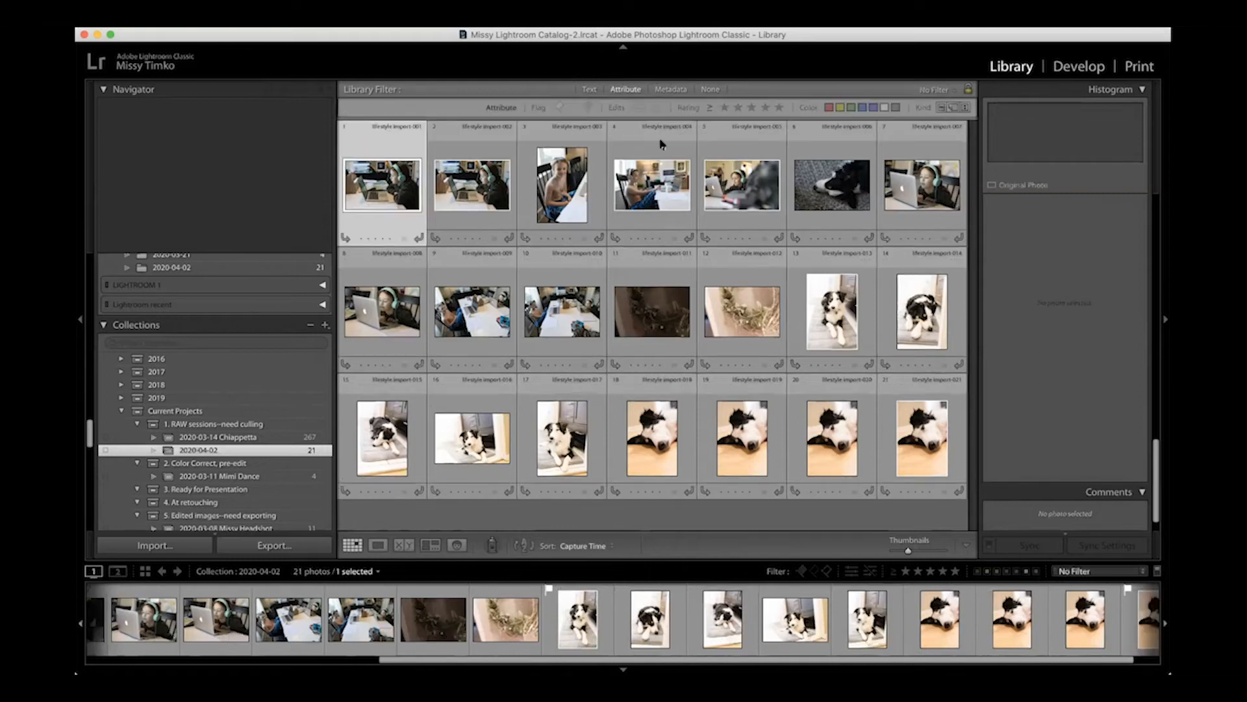
click(572, 109)
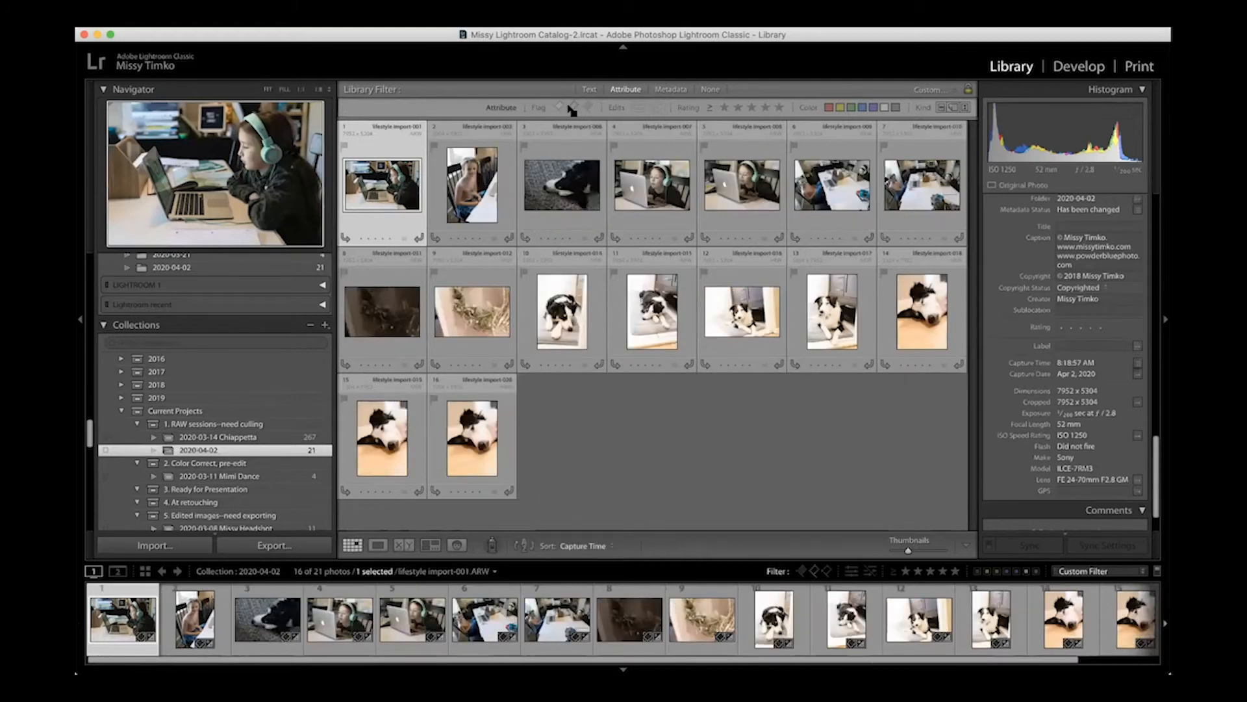
key(super+a)
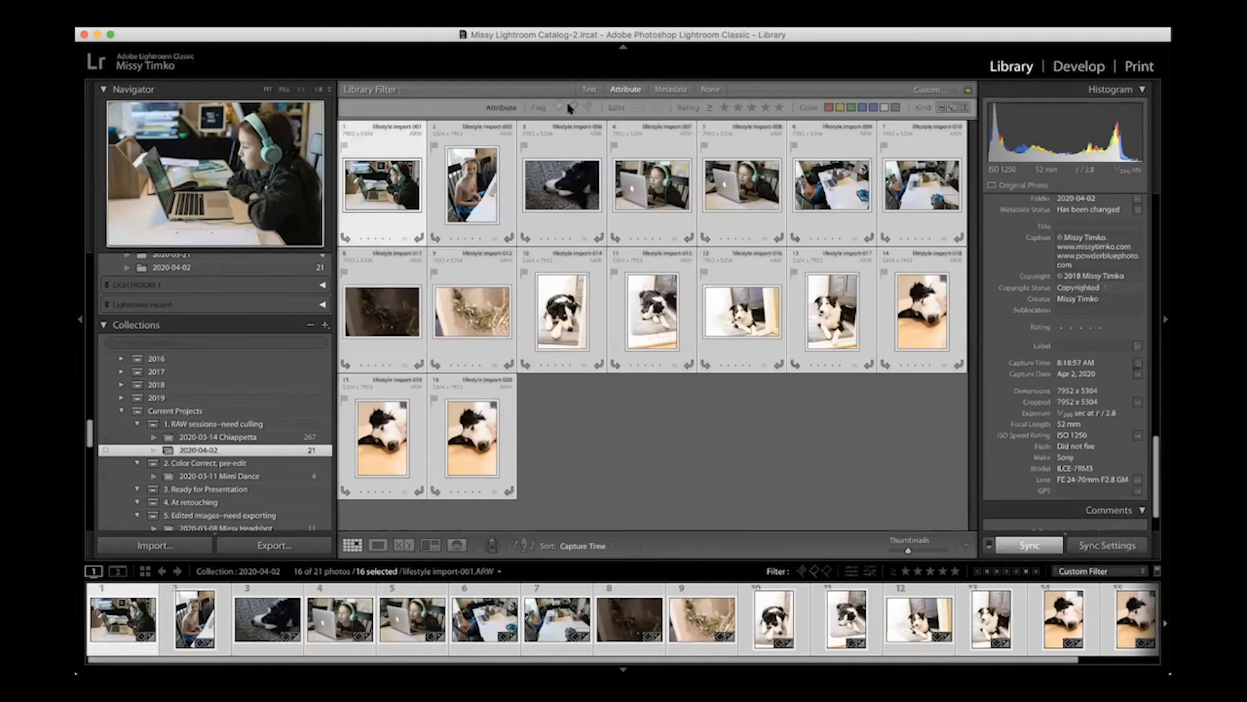
key(Delete)
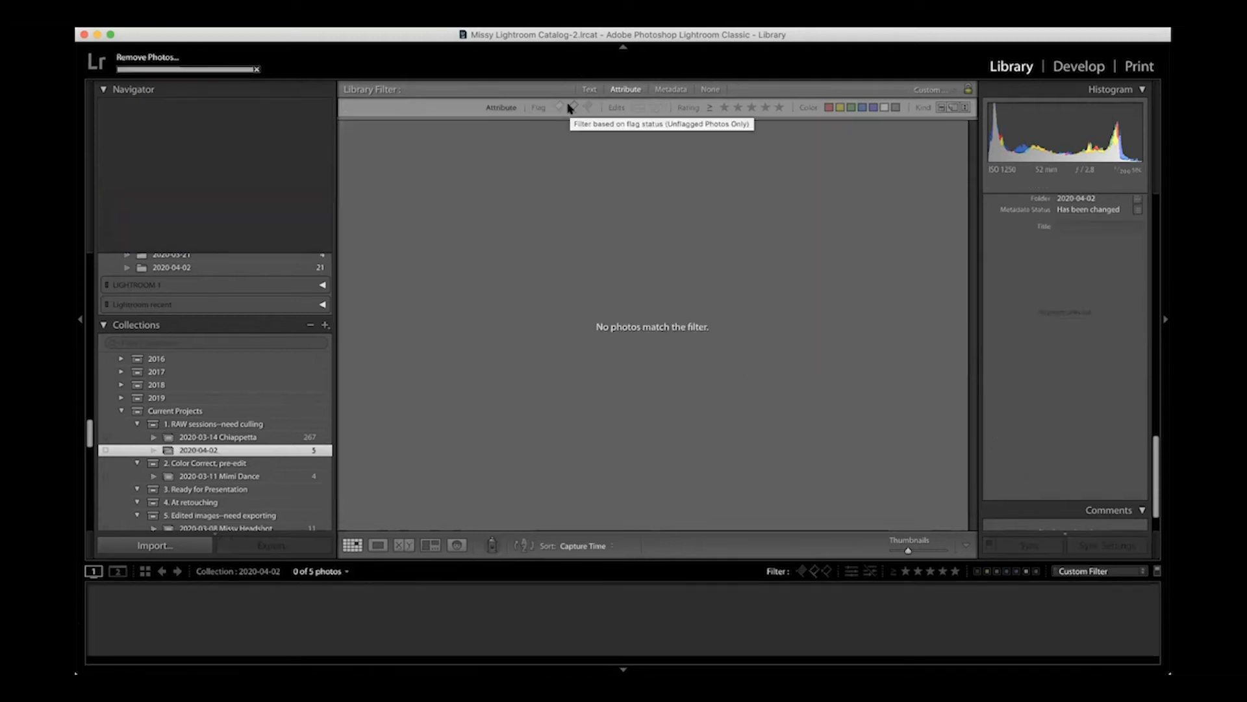
click(569, 108)
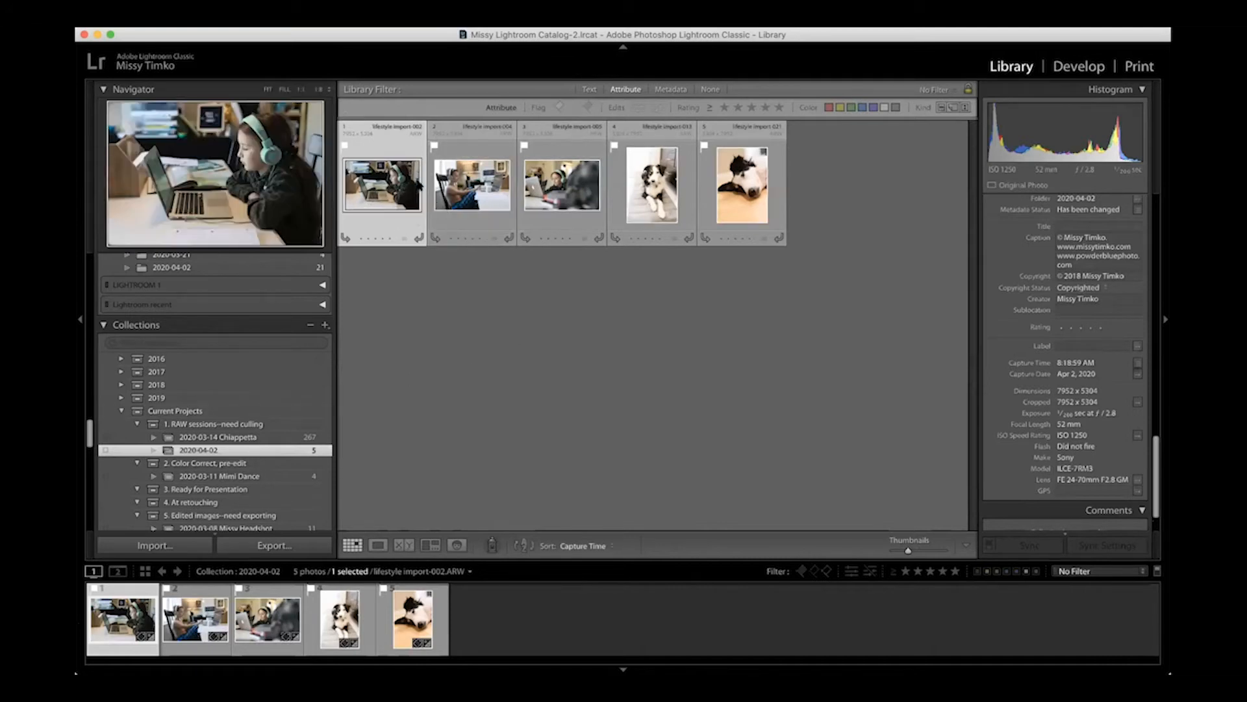
Open lifestyle import-002 in Develop and examine its import adjustments in the Basic, Tone Curve and HSL/Color settings.
click(1075, 67)
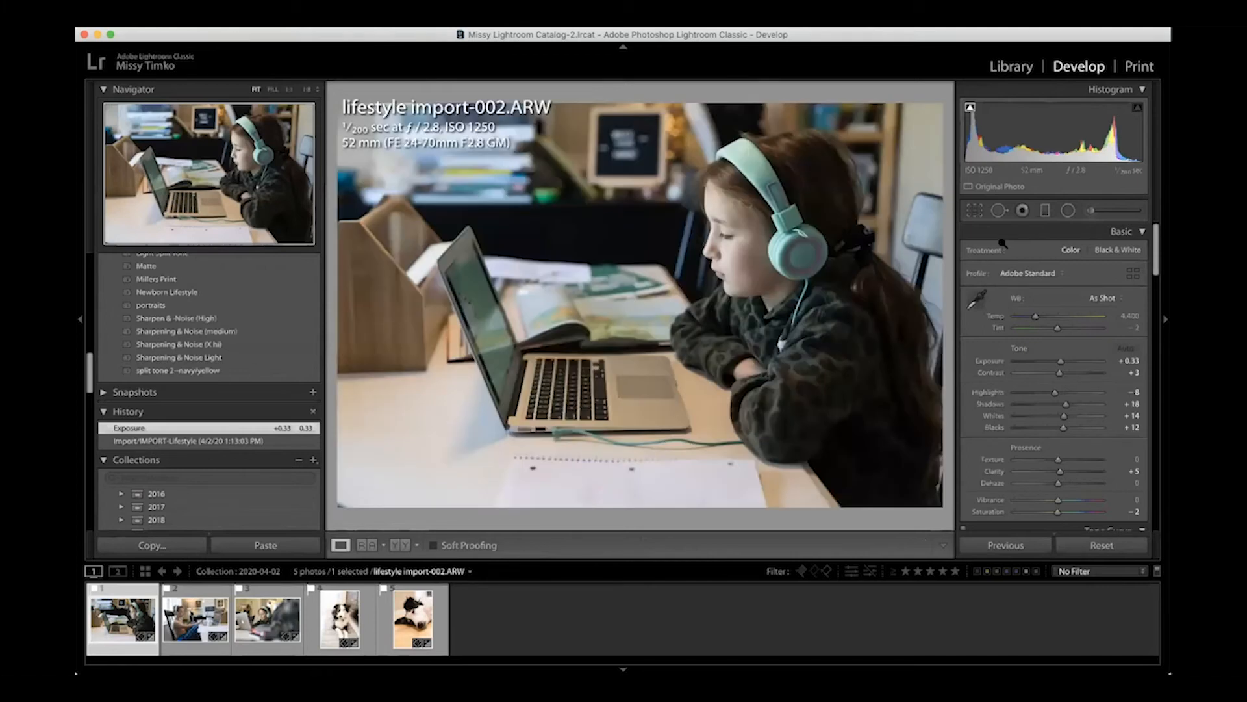
scroll(1101, 344, down, 2)
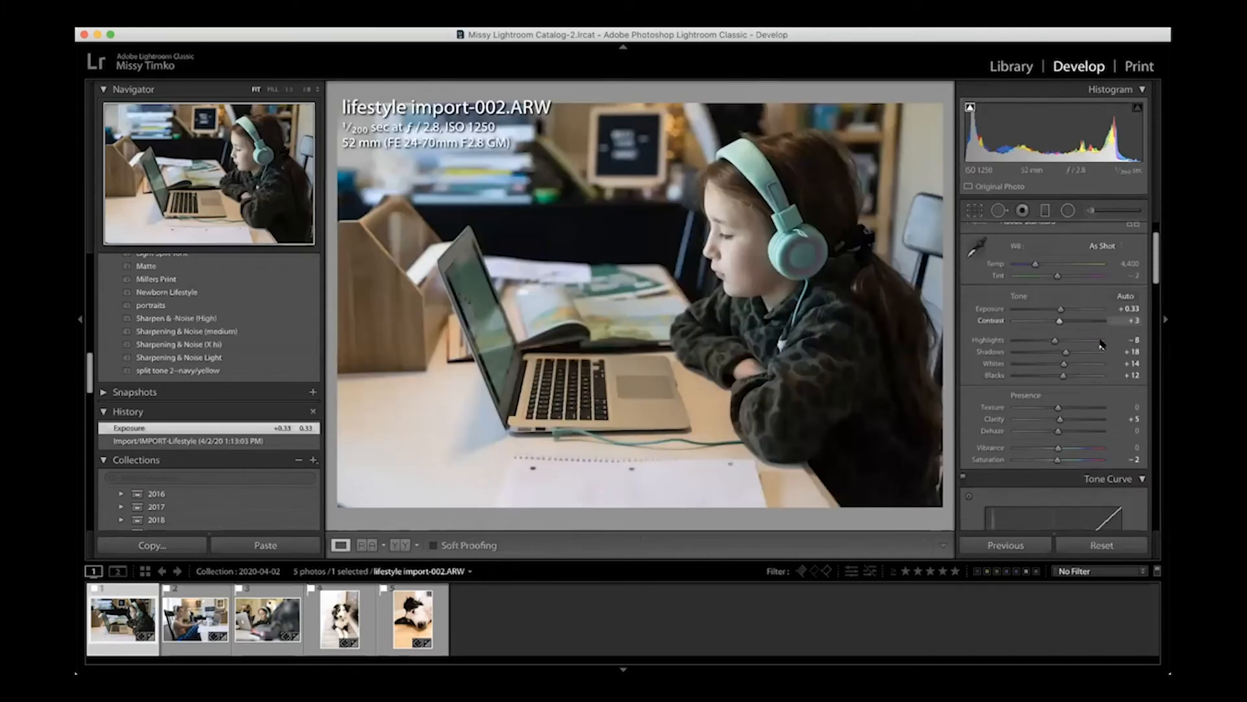
scroll(1098, 329, down, 1)
scroll(1081, 293, down, 1)
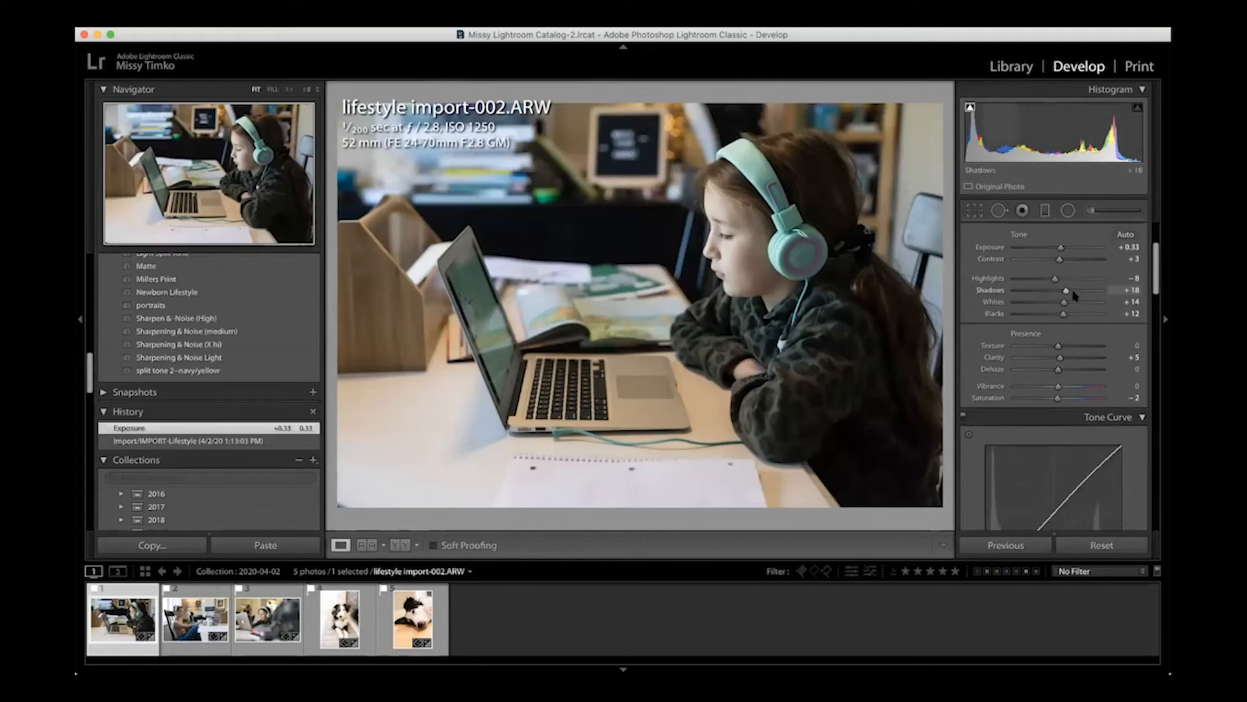
scroll(1075, 296, up, 4)
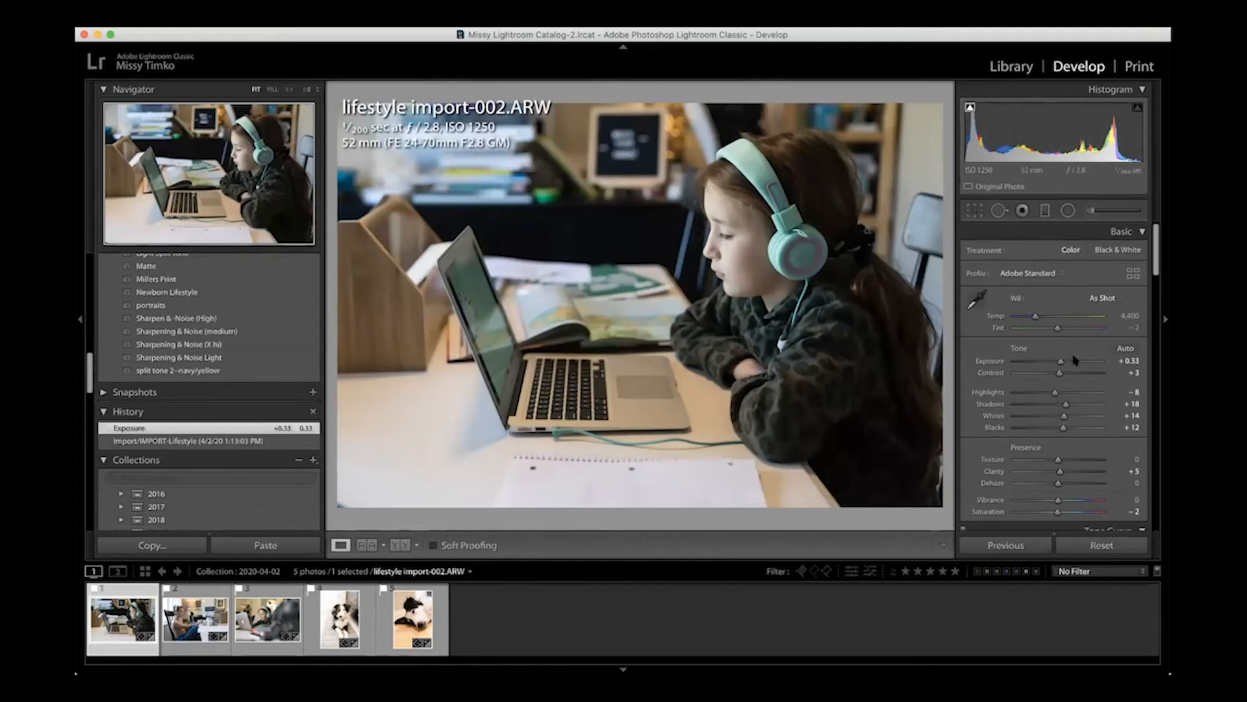
scroll(1075, 360, down, 1)
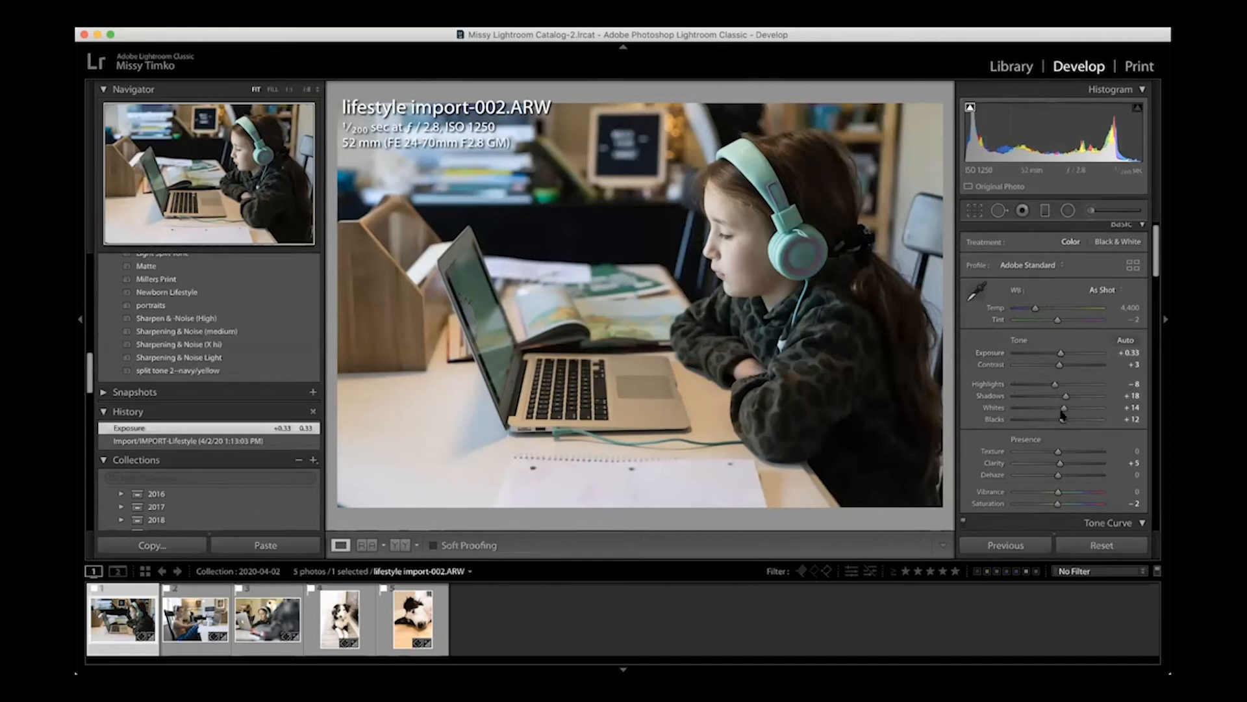
scroll(1063, 408, down, 10)
scroll(1063, 414, down, 3)
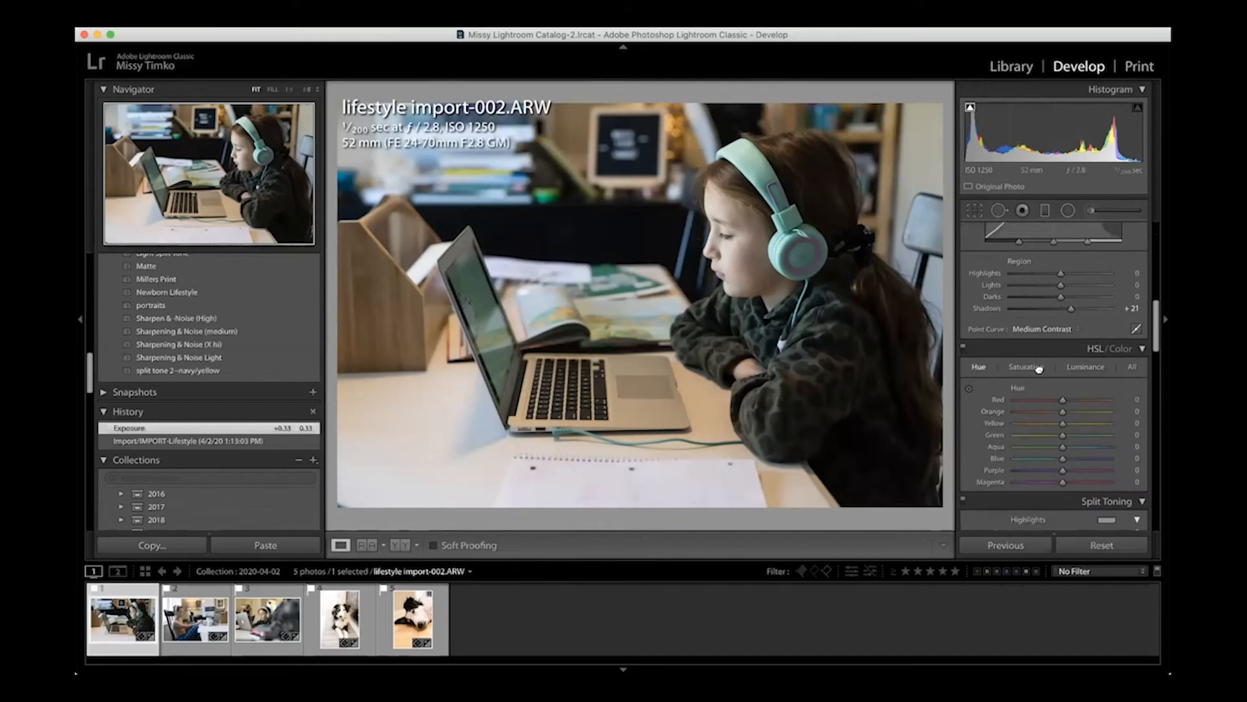
click(1085, 367)
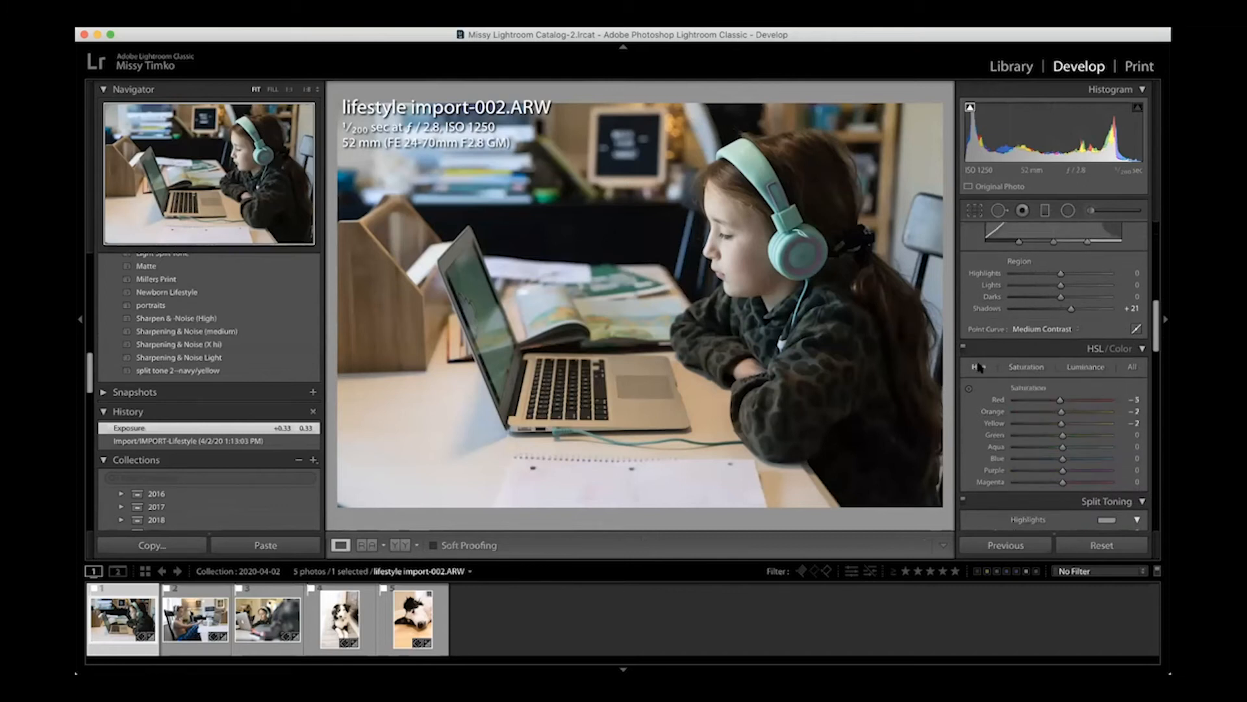
Reset all develop settings of lifestyle import-002 to compare it with the unedited version, and undo the reset.
scroll(1027, 393, up, 10)
scroll(1031, 409, down, 1)
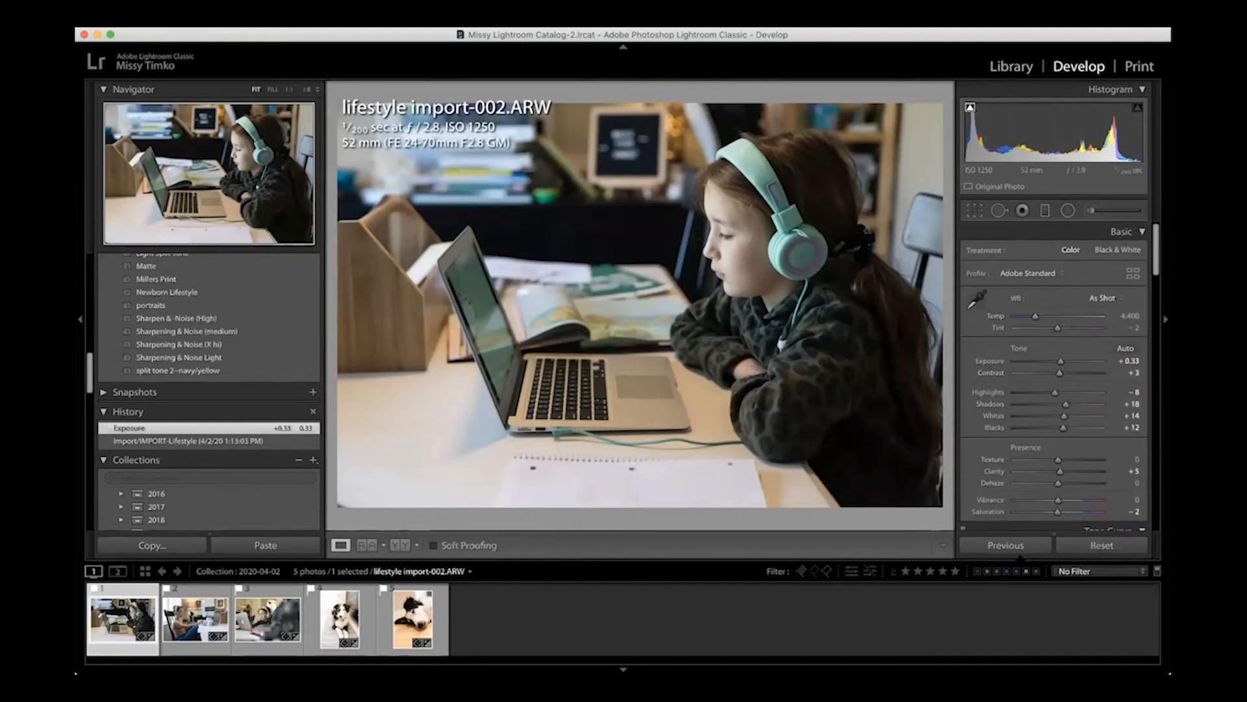
click(1097, 546)
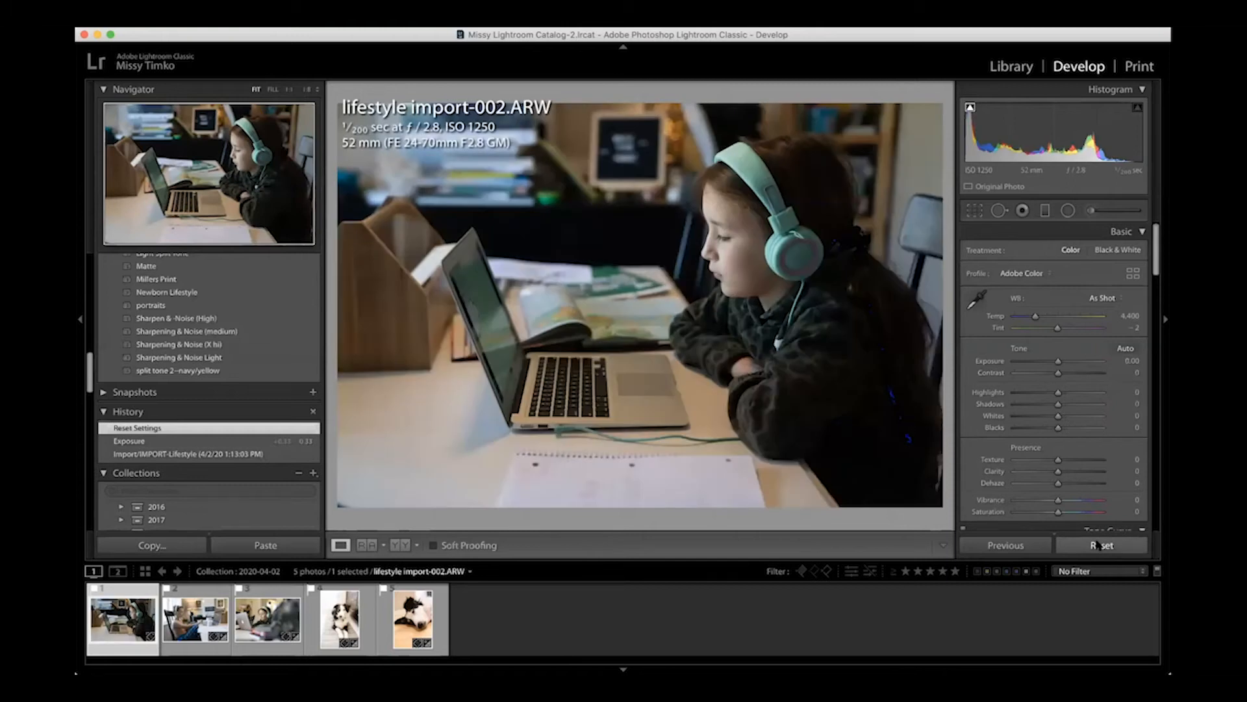
key(ctrl+z)
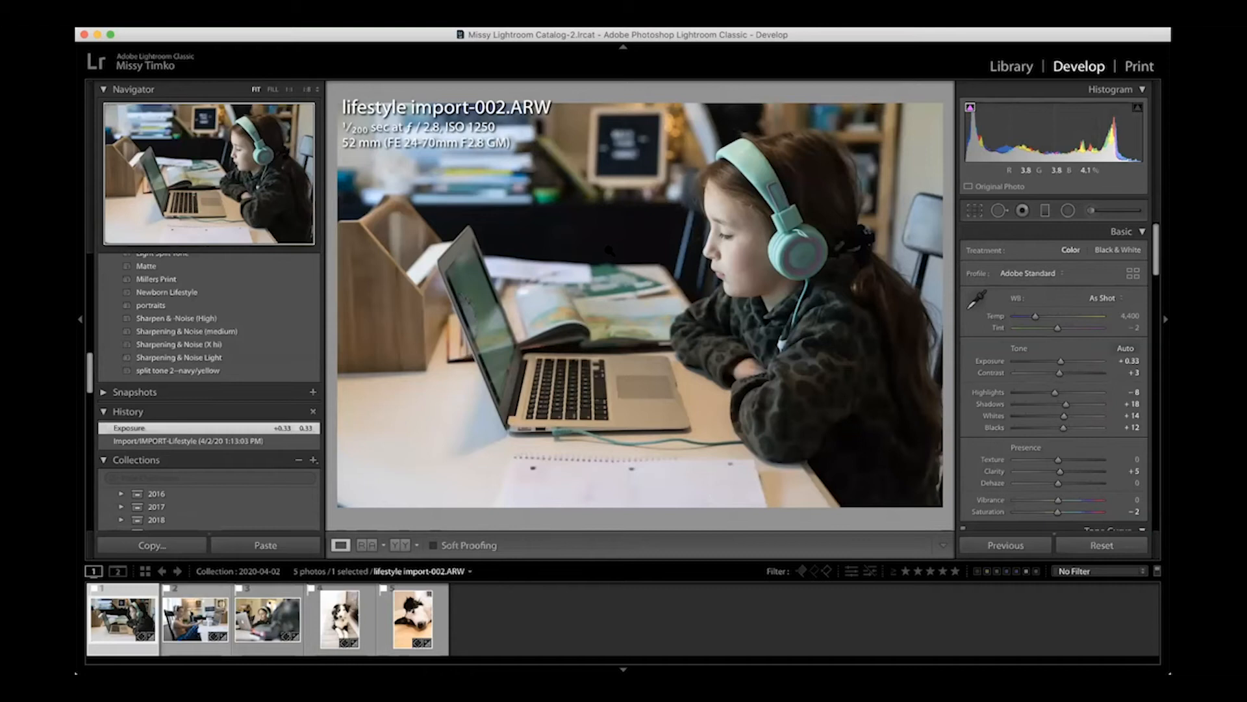
Check the focus on the faces in lifestyle import-002 and lifestyle import-004 at 1:1 magnification.
click(723, 235)
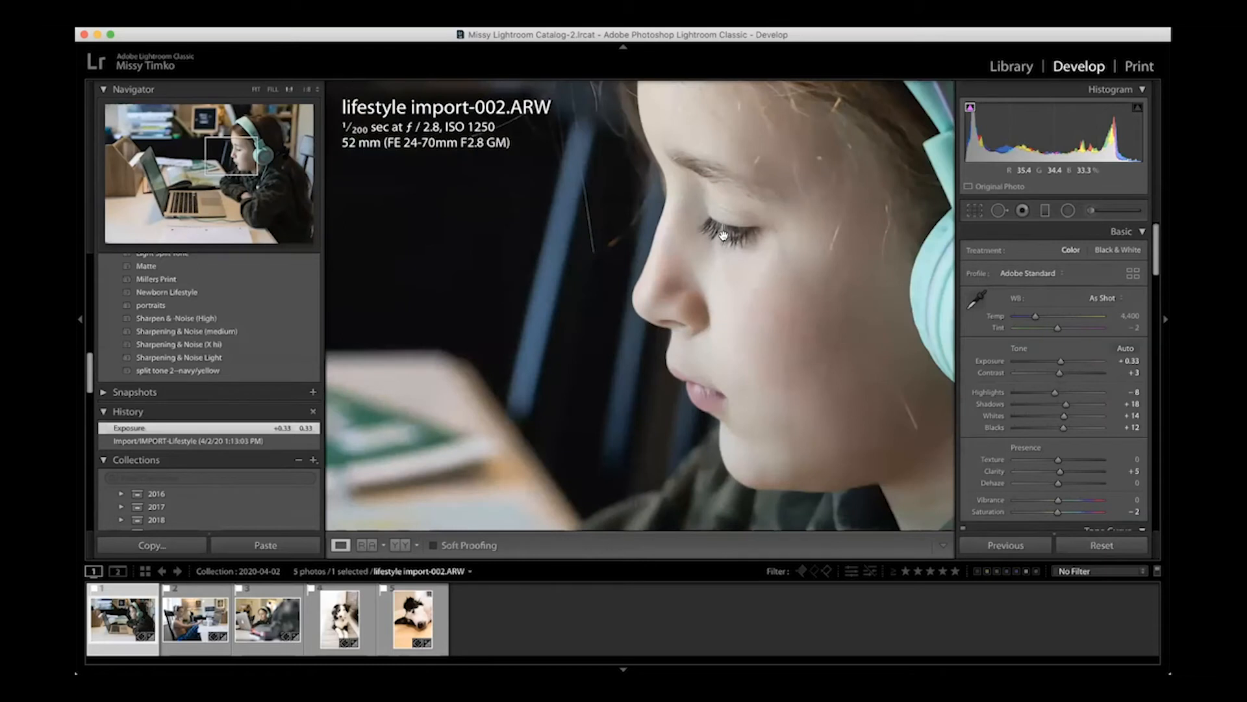
click(723, 235)
key(Right)
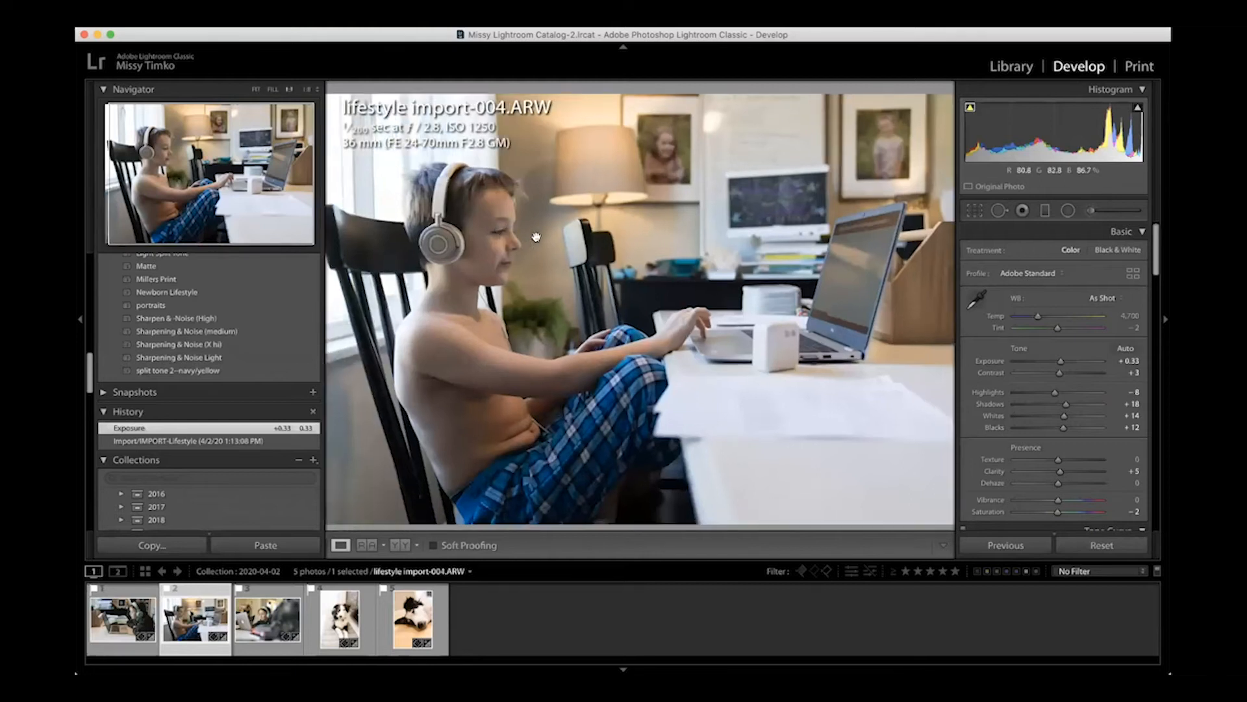
click(535, 234)
drag(204, 157, 165, 160)
drag(397, 195, 413, 267)
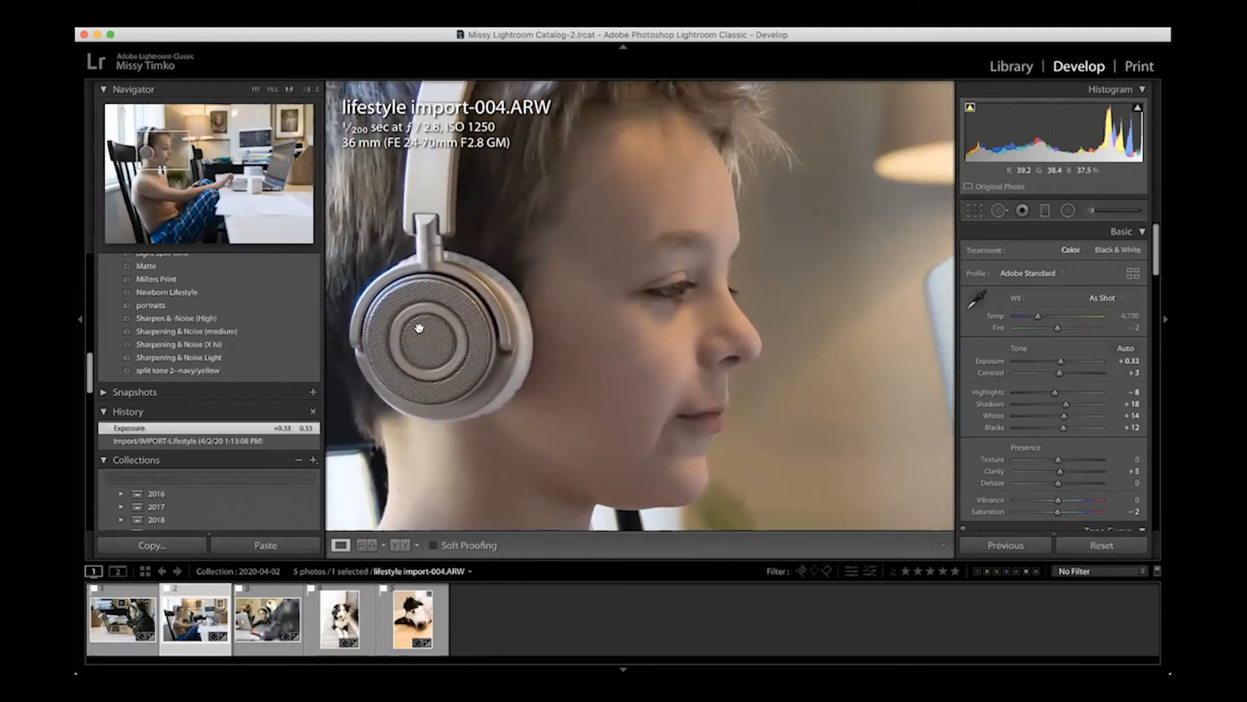
drag(695, 306, 673, 206)
click(677, 207)
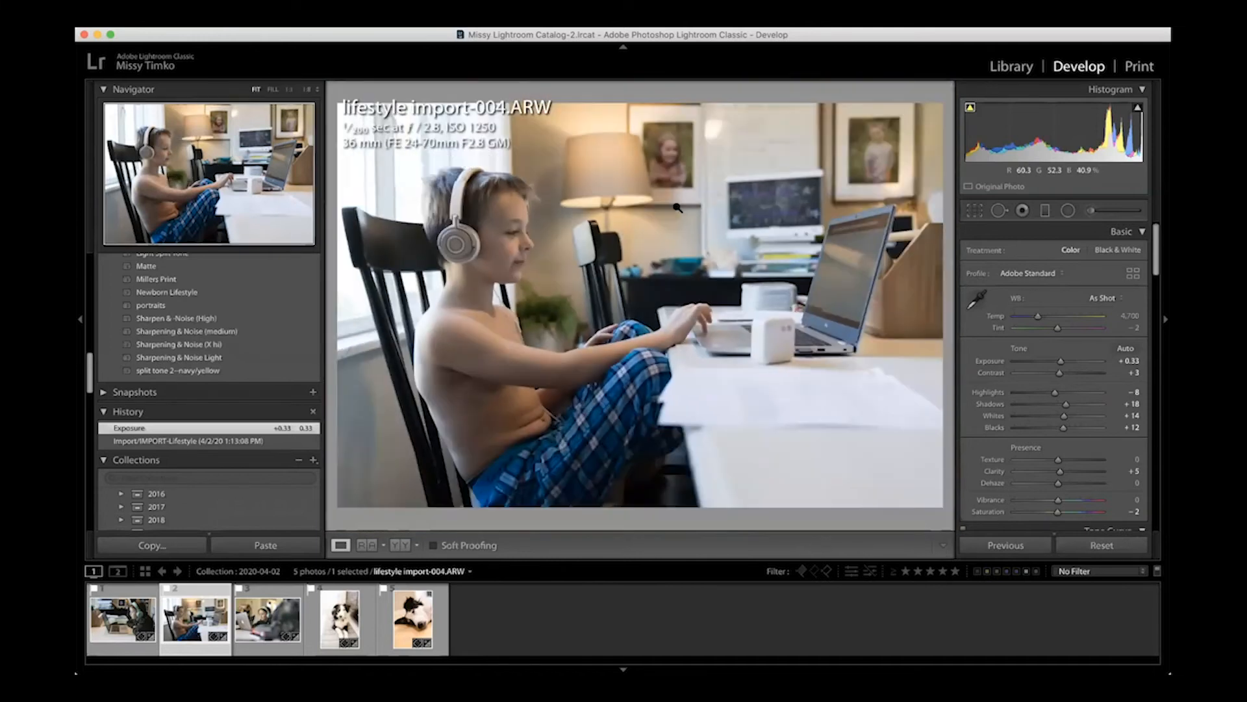
Check the focus on the child's eyes in lifestyle import-005 at 1:1 magnification and return to the fitted view.
key(Right)
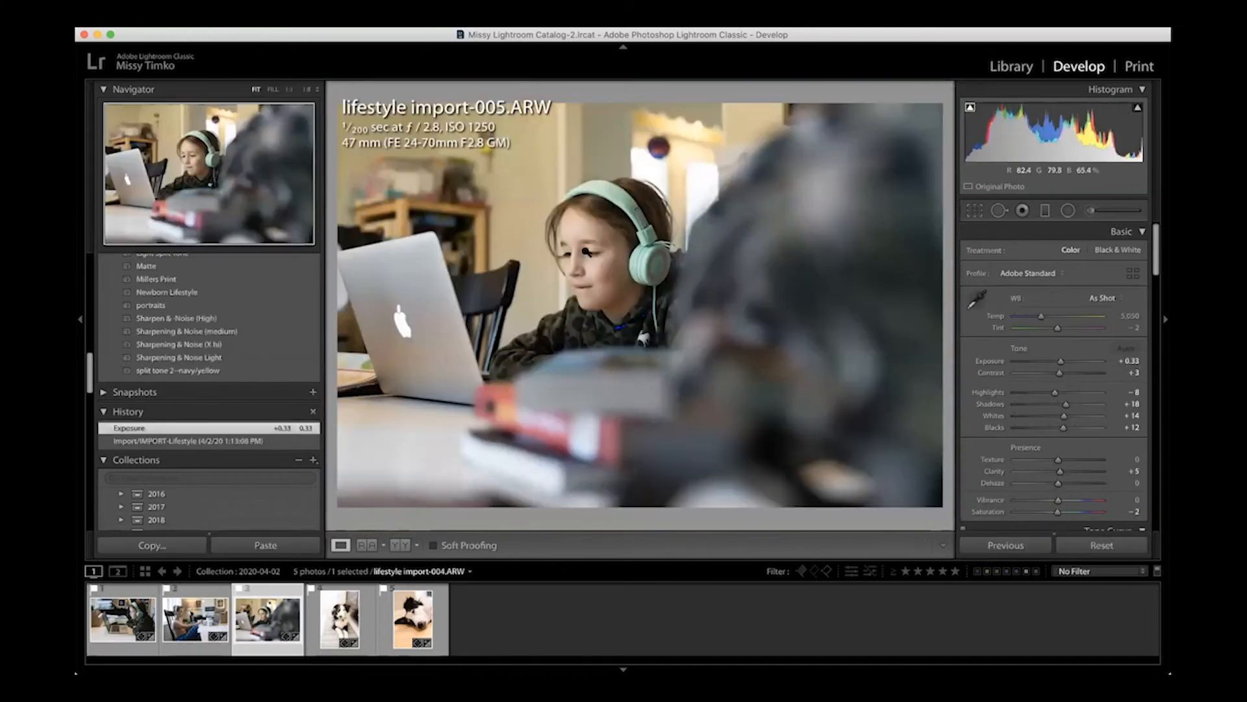
click(596, 245)
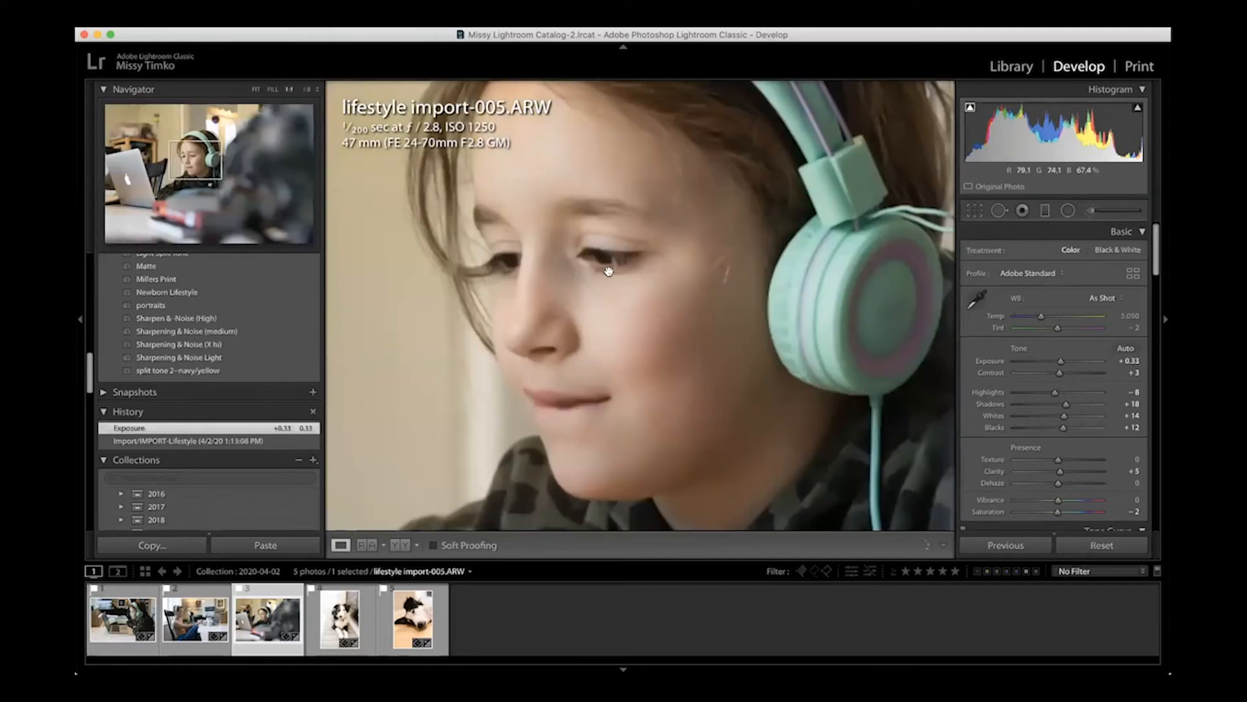
drag(703, 121, 929, 260)
drag(627, 259, 404, 388)
drag(442, 252, 646, 170)
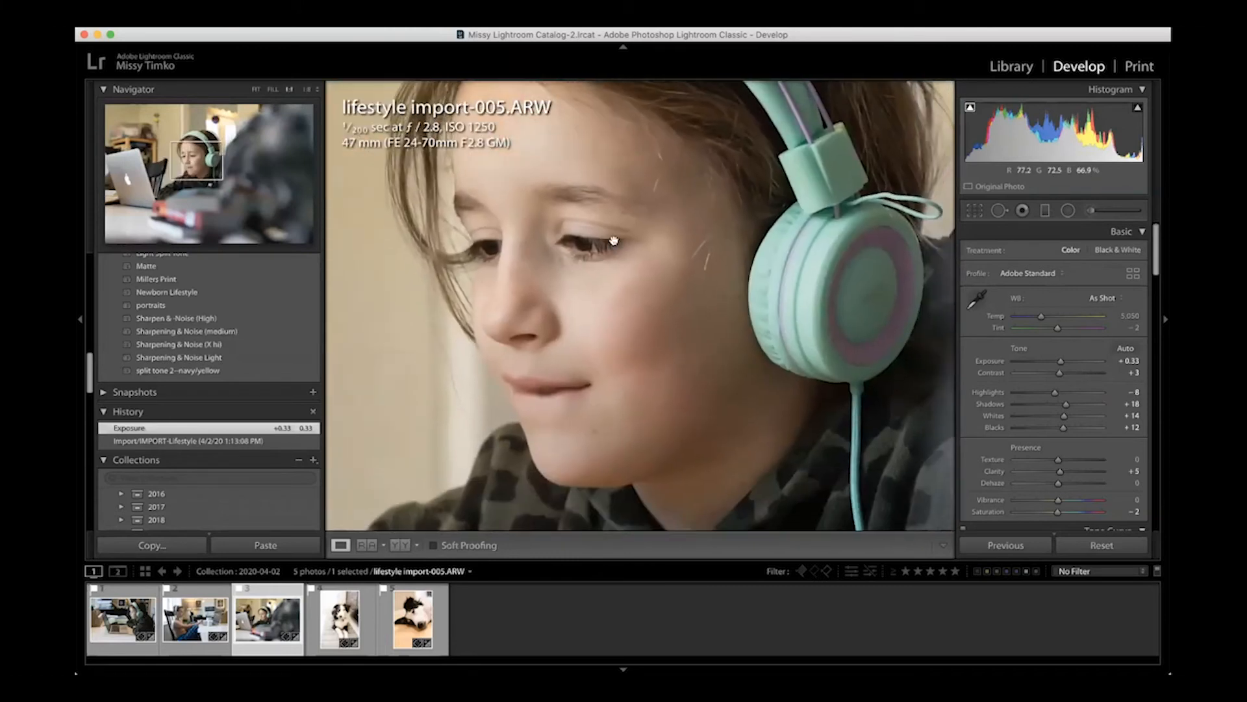
click(580, 250)
Inspect the dog's eyes and nose in lifestyle import-013 at 1:1 magnification and return to the fitted view.
key(Right)
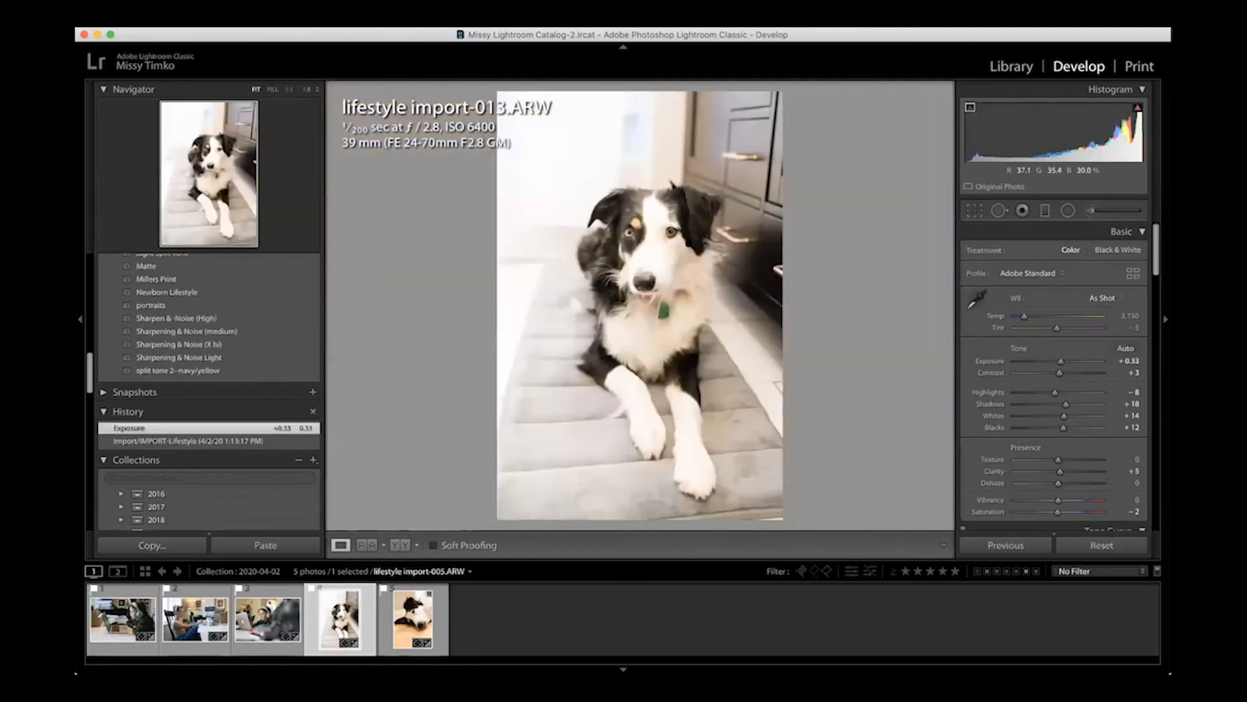
click(651, 229)
drag(668, 217, 529, 118)
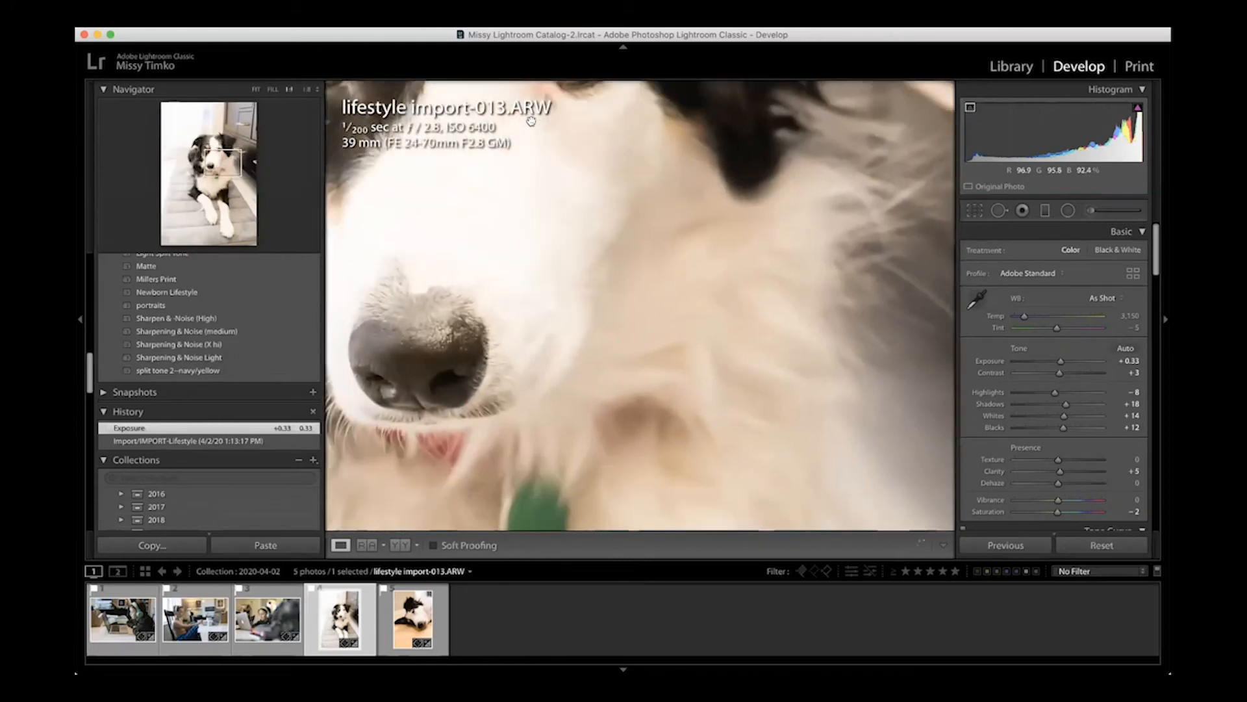
drag(566, 200, 608, 338)
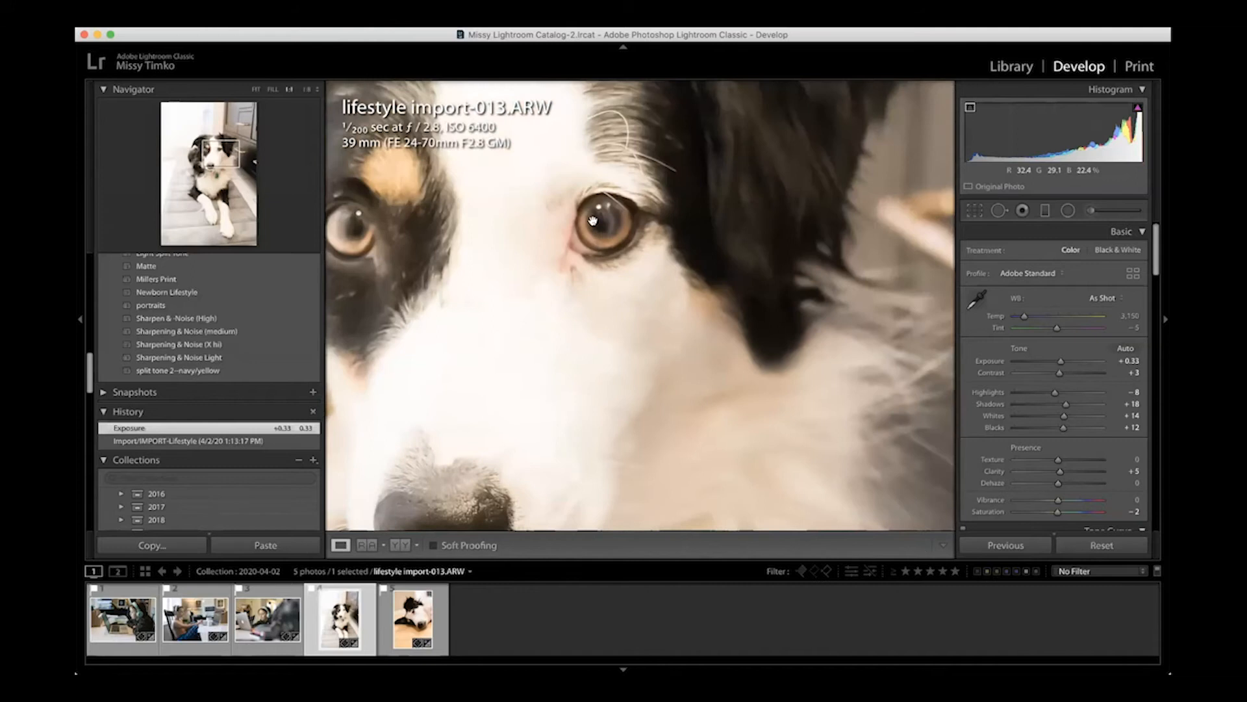
drag(537, 253, 643, 241)
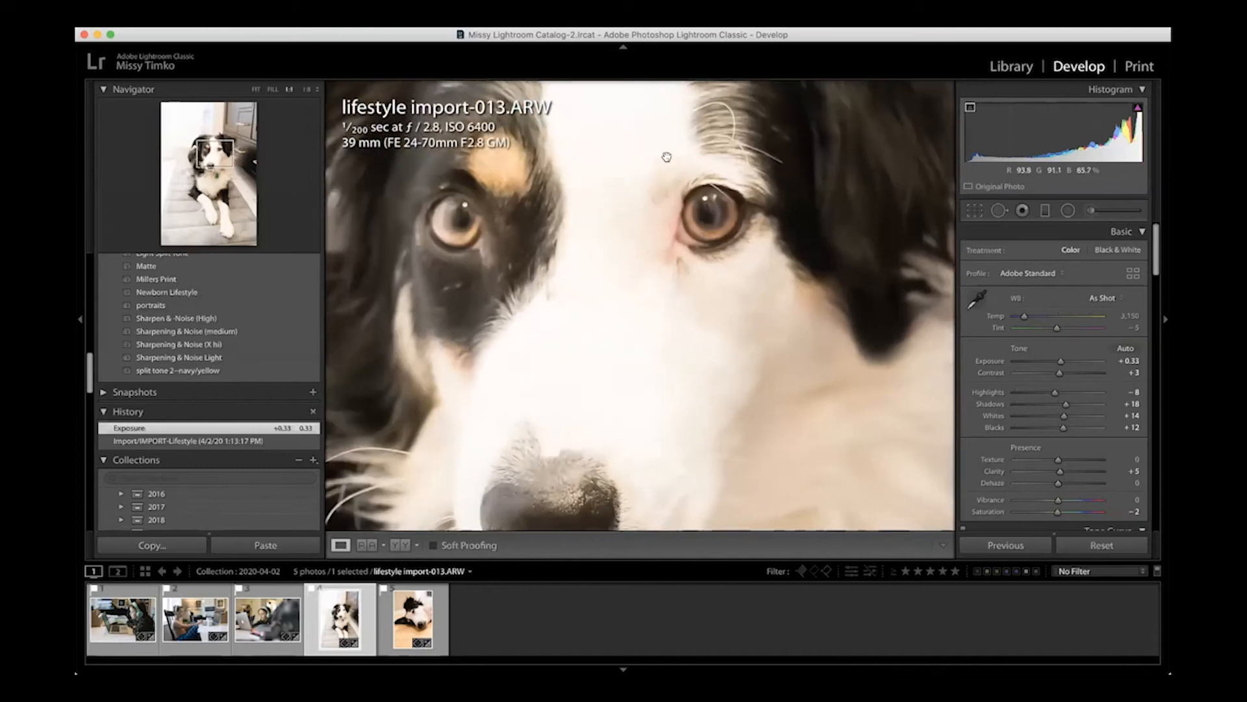
mouse_move(688, 284)
mouse_down()
mouse_move(649, 187)
mouse_move(688, 306)
mouse_move(698, 301)
mouse_up()
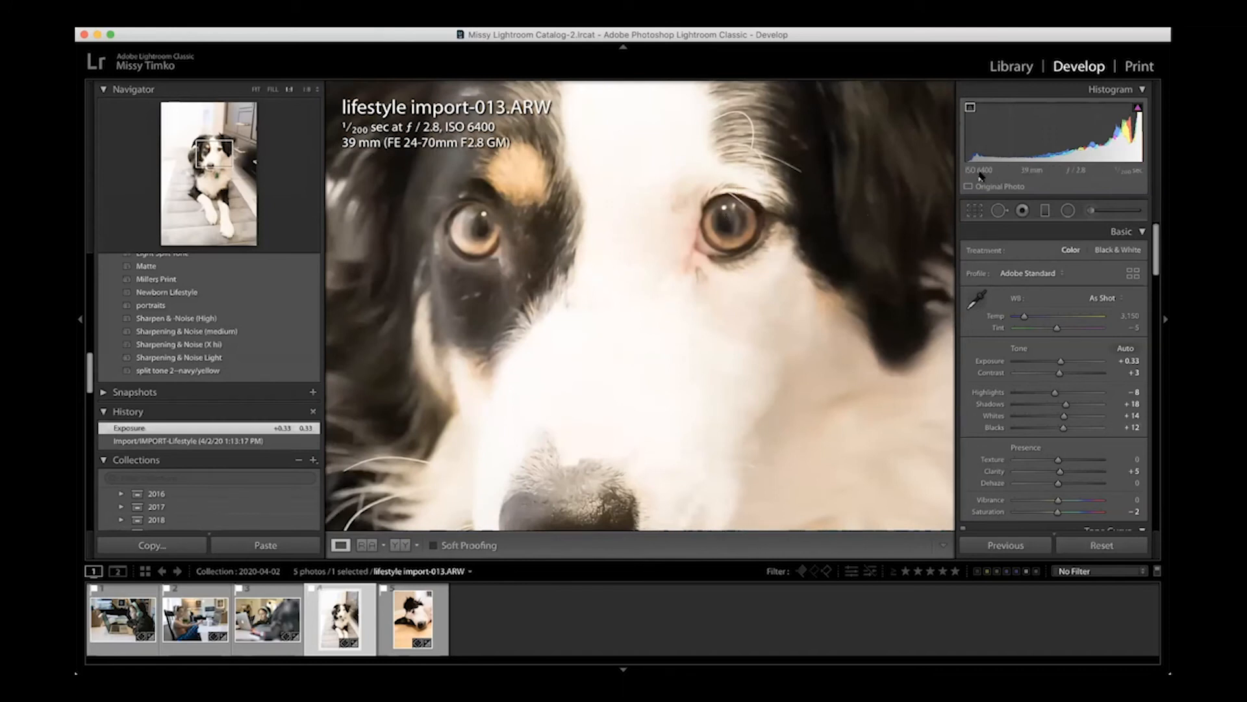
click(731, 242)
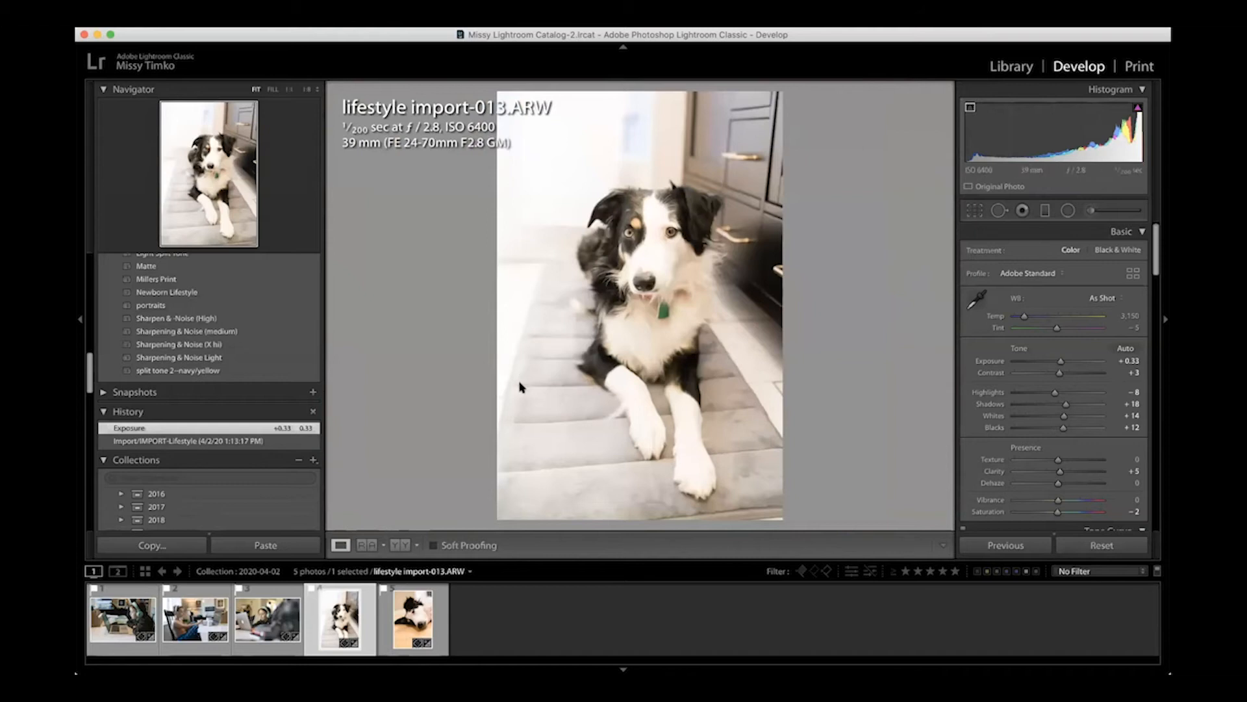
Check the dog's eye in lifestyle import-021 at 1:1 magnification, and remove lifestyle import-013 from the collection.
key(Right)
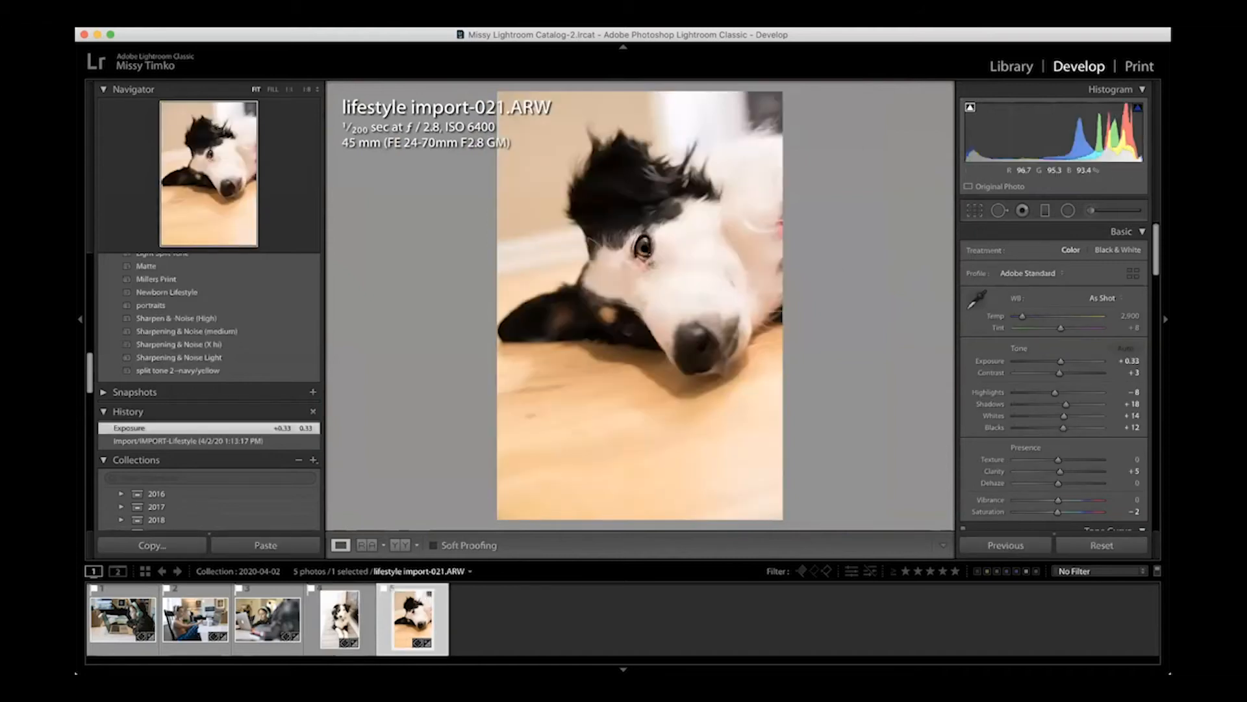
click(644, 246)
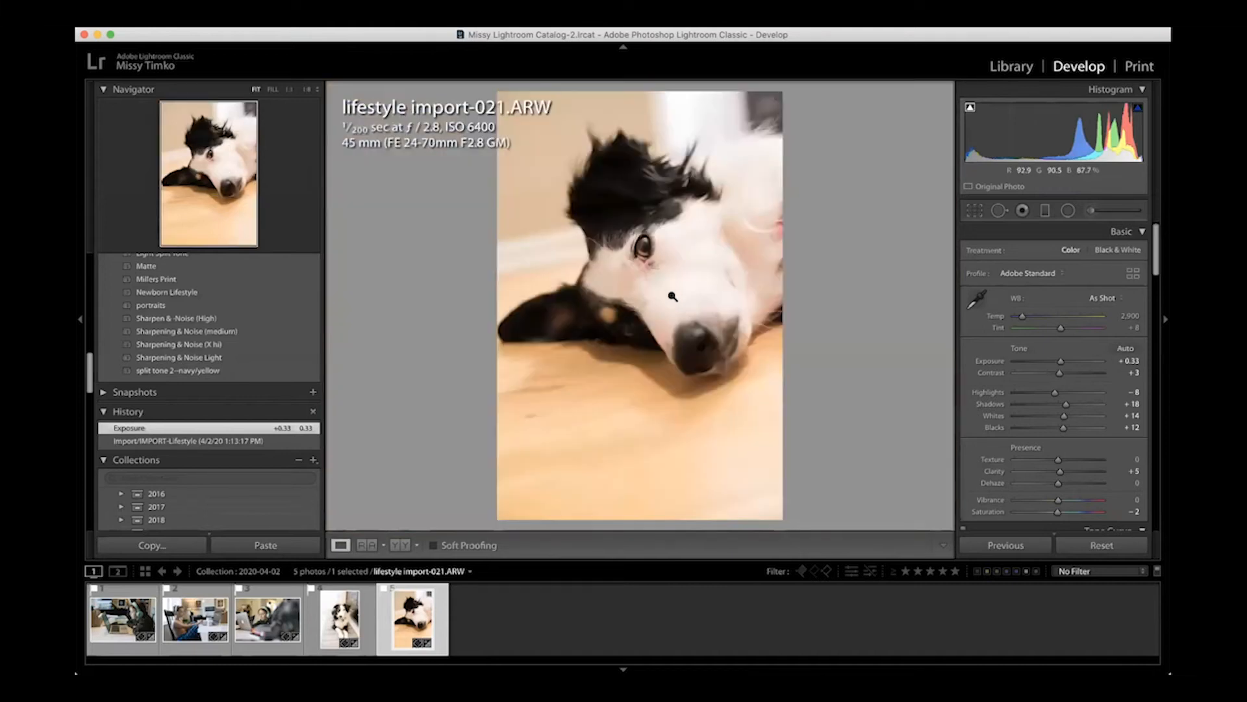
click(670, 294)
drag(619, 195, 615, 323)
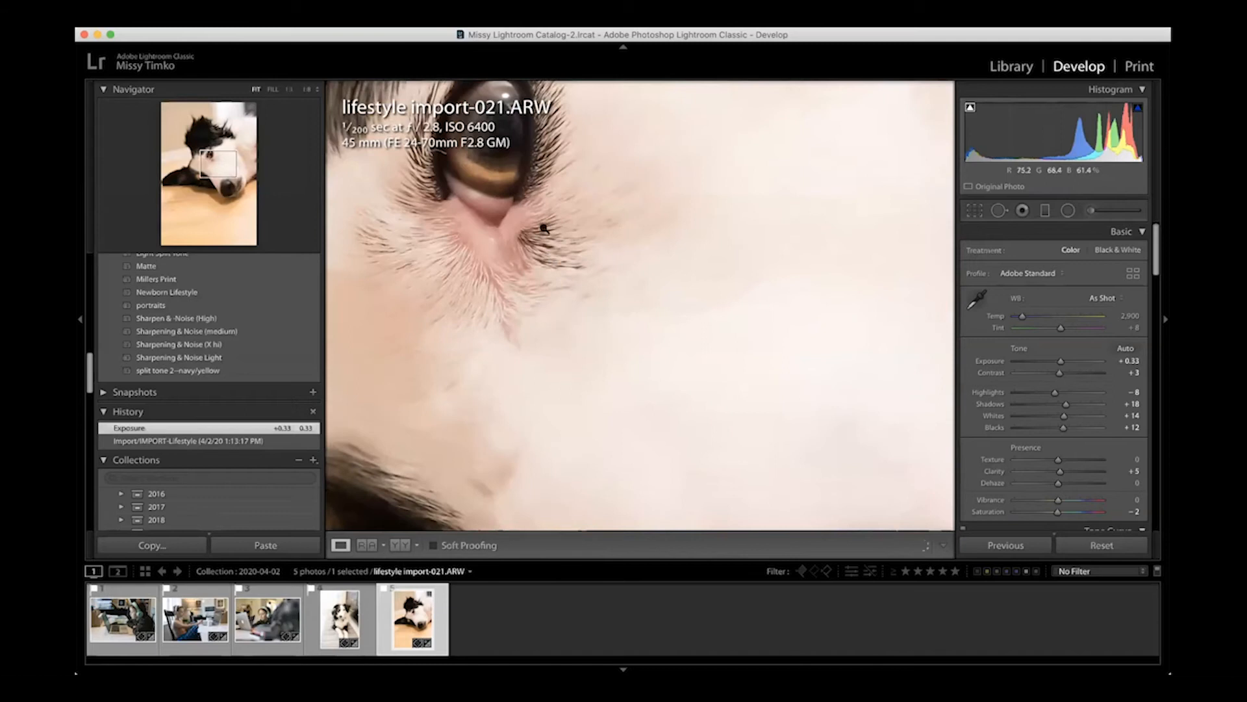
click(541, 228)
click(341, 617)
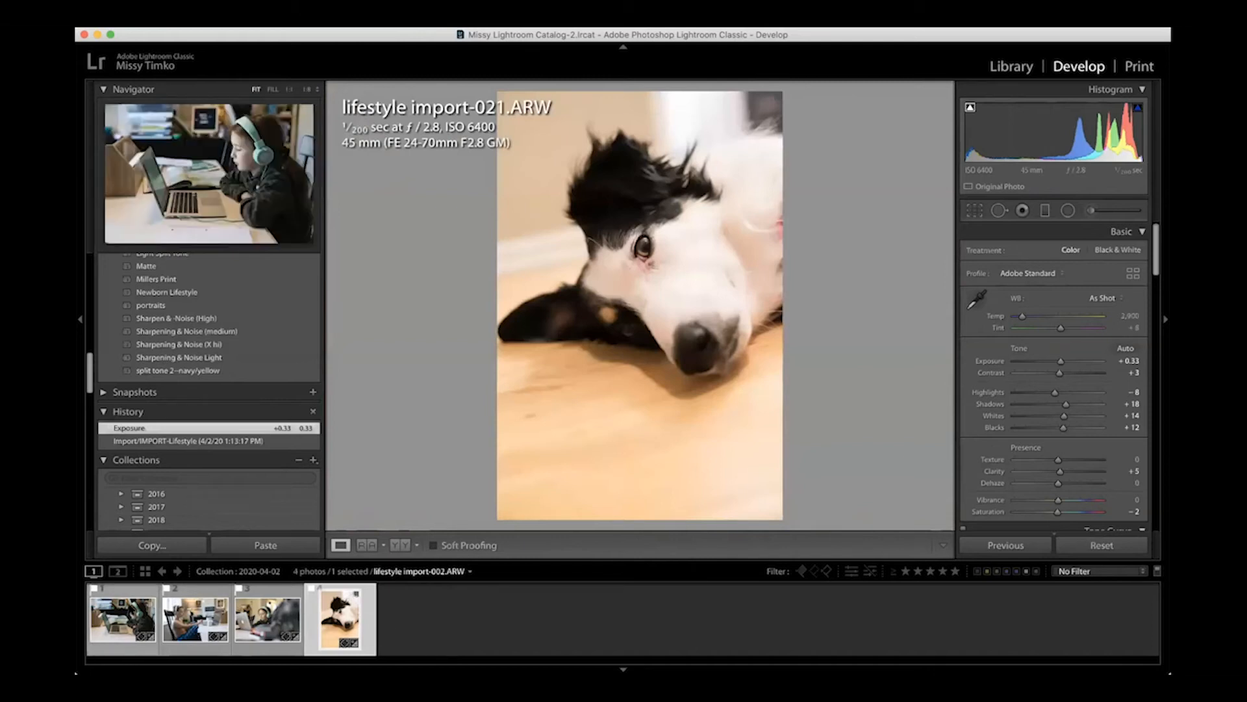
Inspect the girl's eyelashes in lifestyle import-002 at 1:1 magnification and return to the fitted view.
click(123, 617)
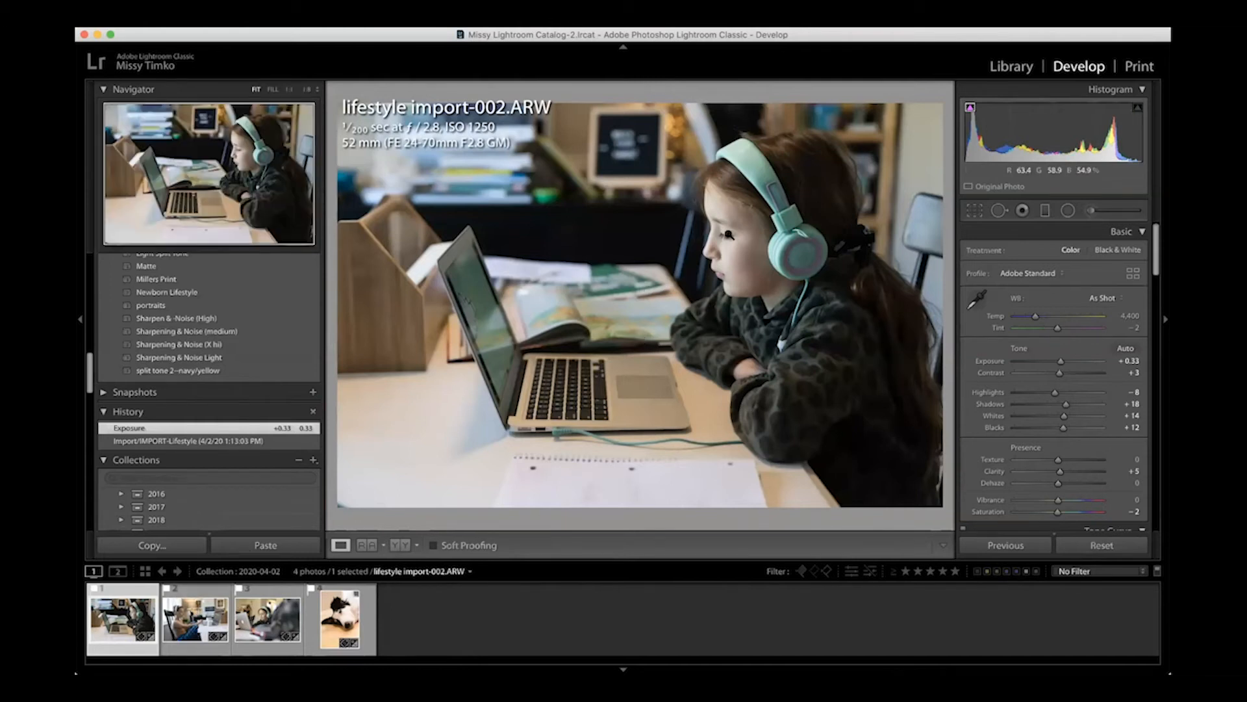
click(734, 235)
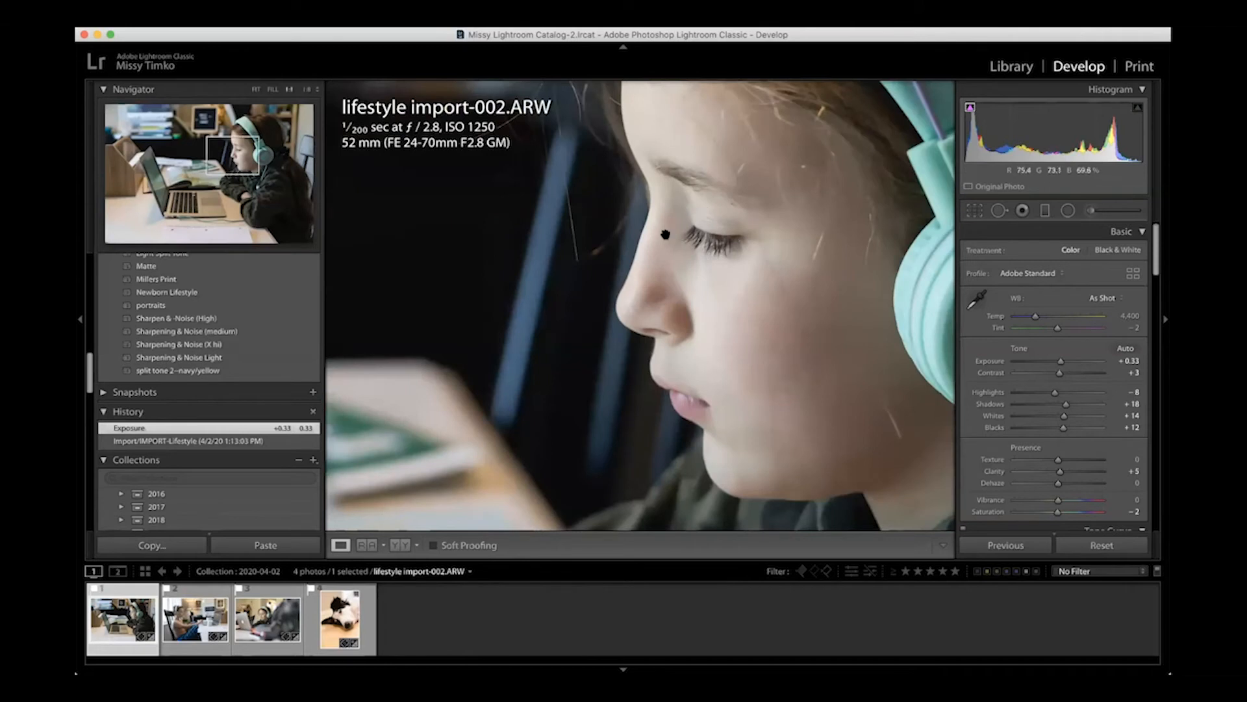
click(697, 224)
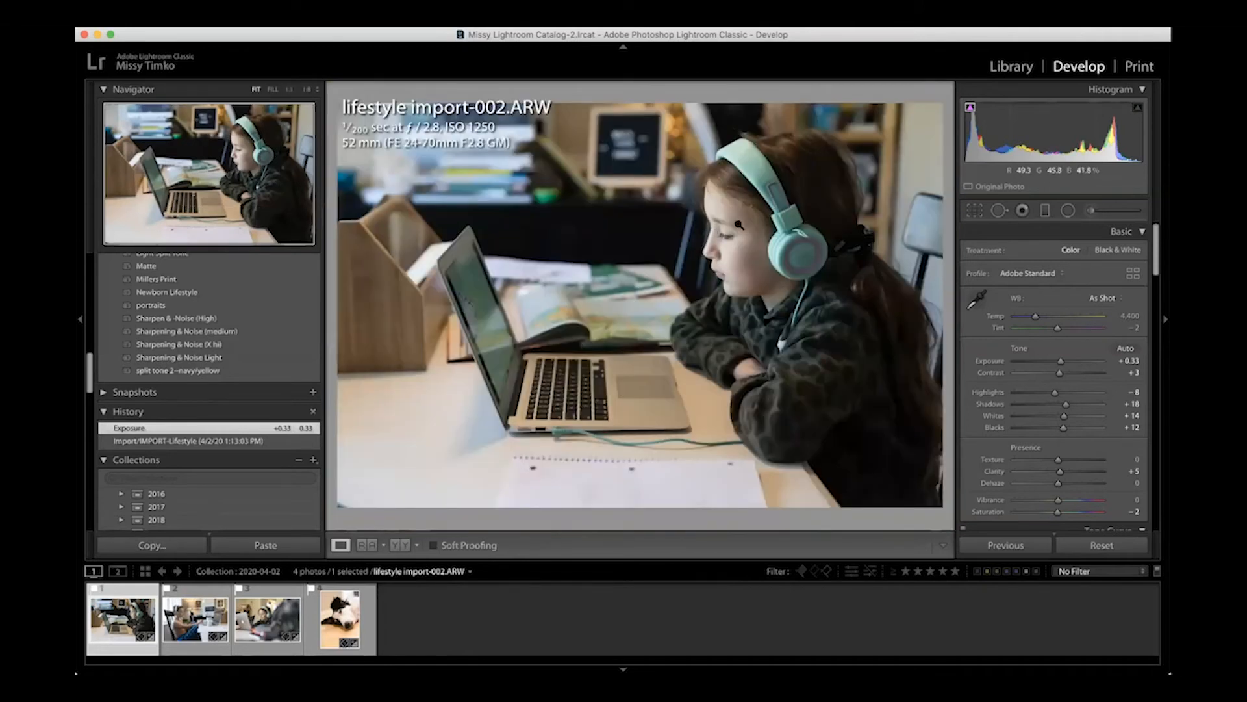
click(717, 237)
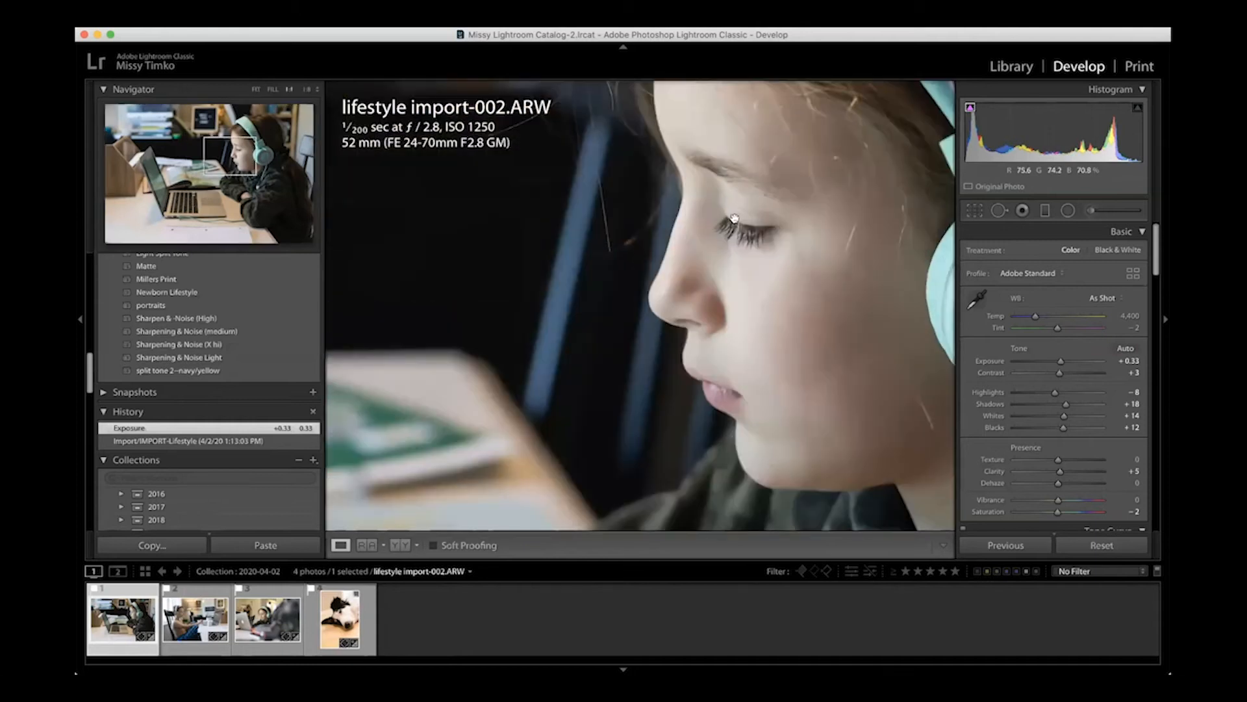
click(728, 247)
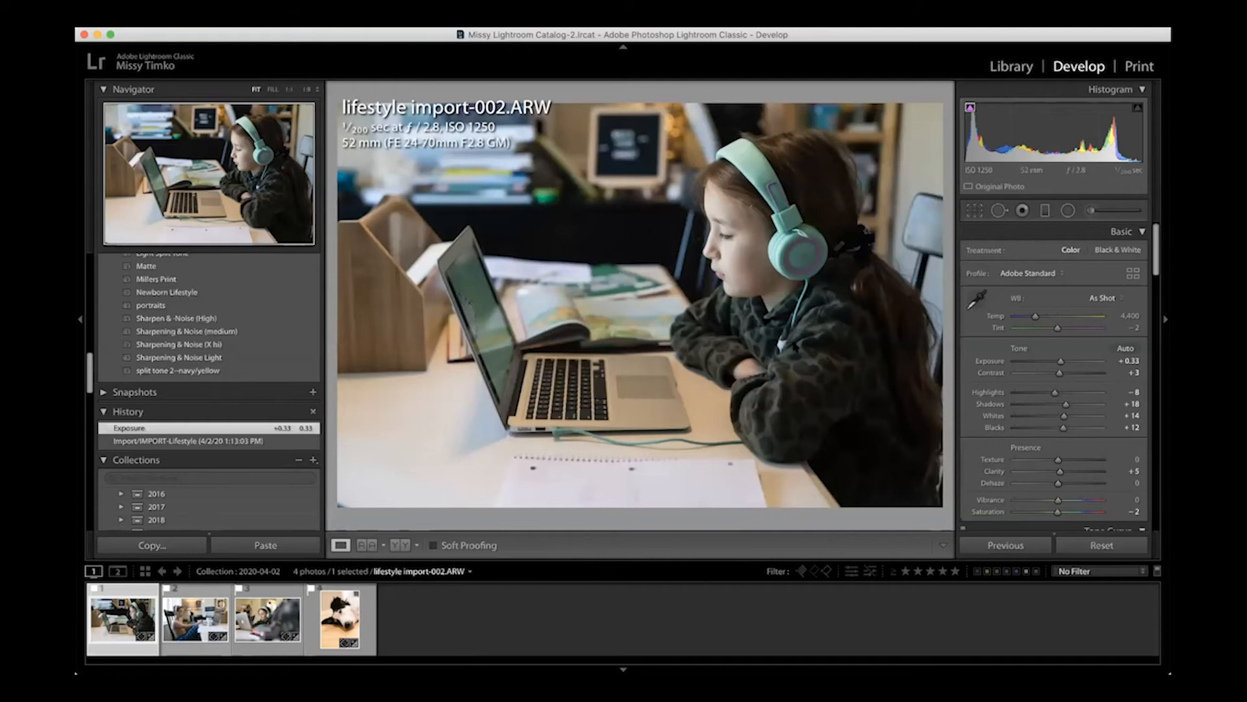
Look through the Develop adjustments for lifestyle import-002, from Basic and Tone Curve to Split Toning and Detail.
scroll(1029, 250, down, 15)
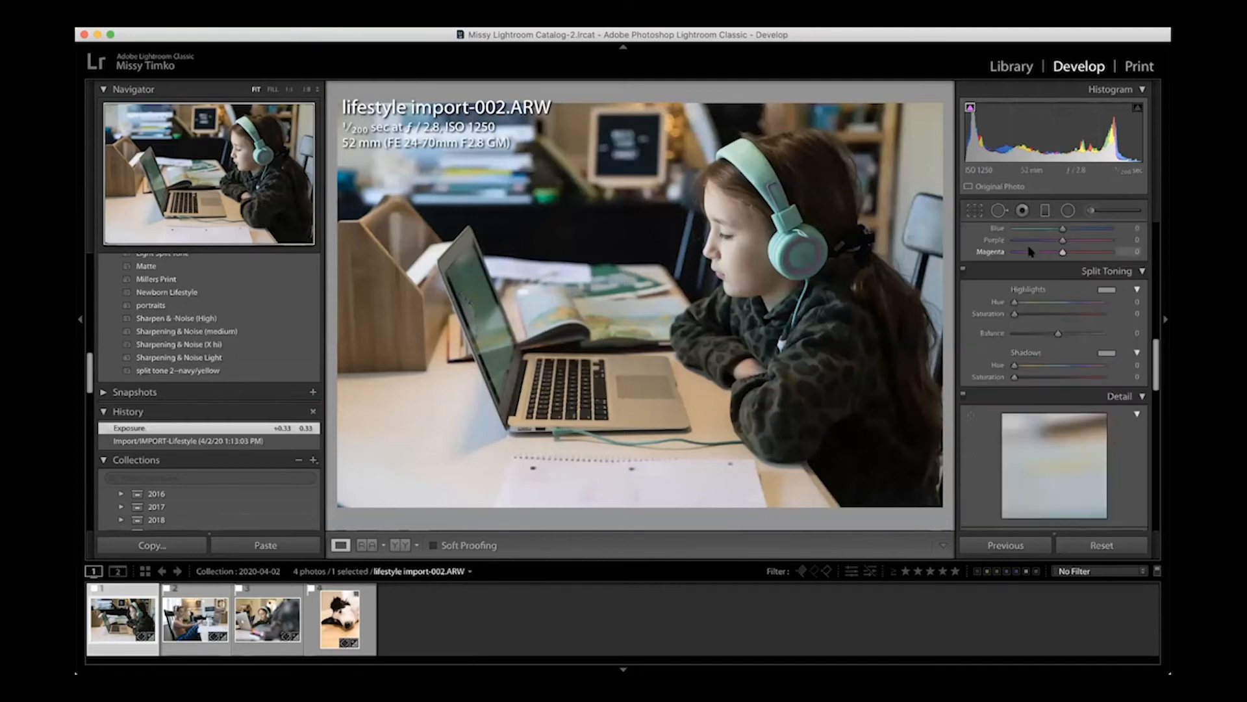
scroll(1030, 252, up, 15)
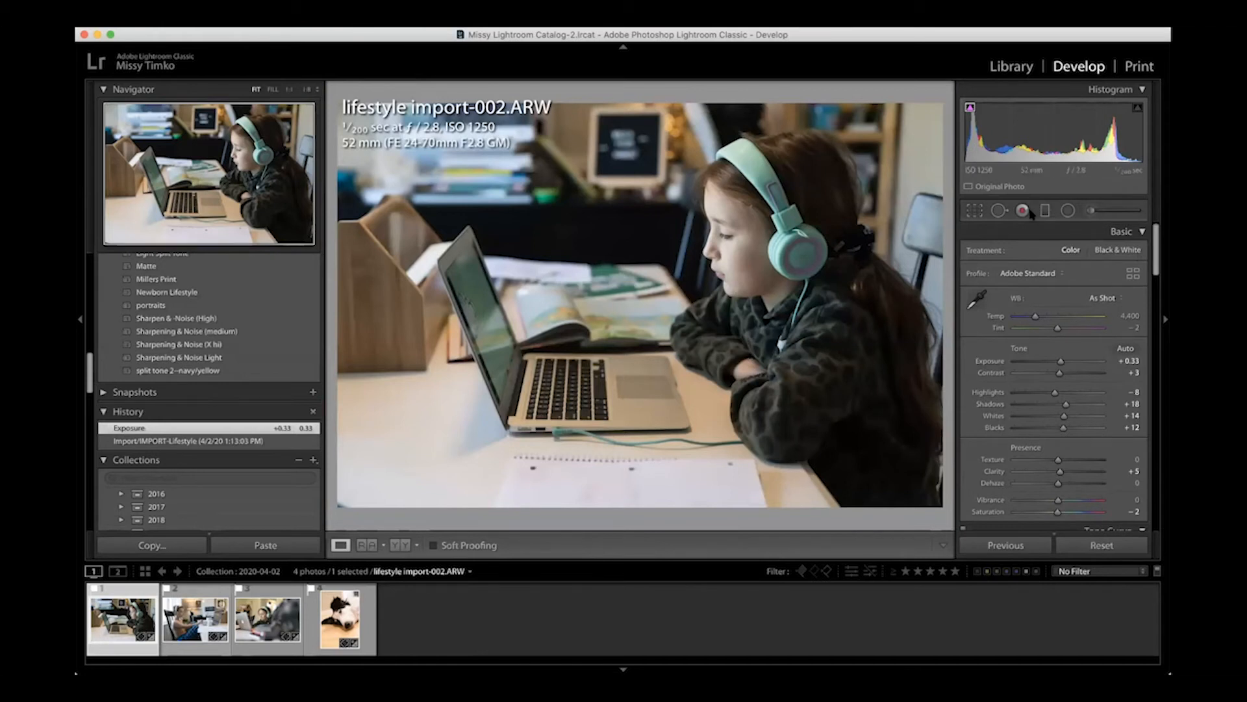
scroll(1037, 351, down, 15)
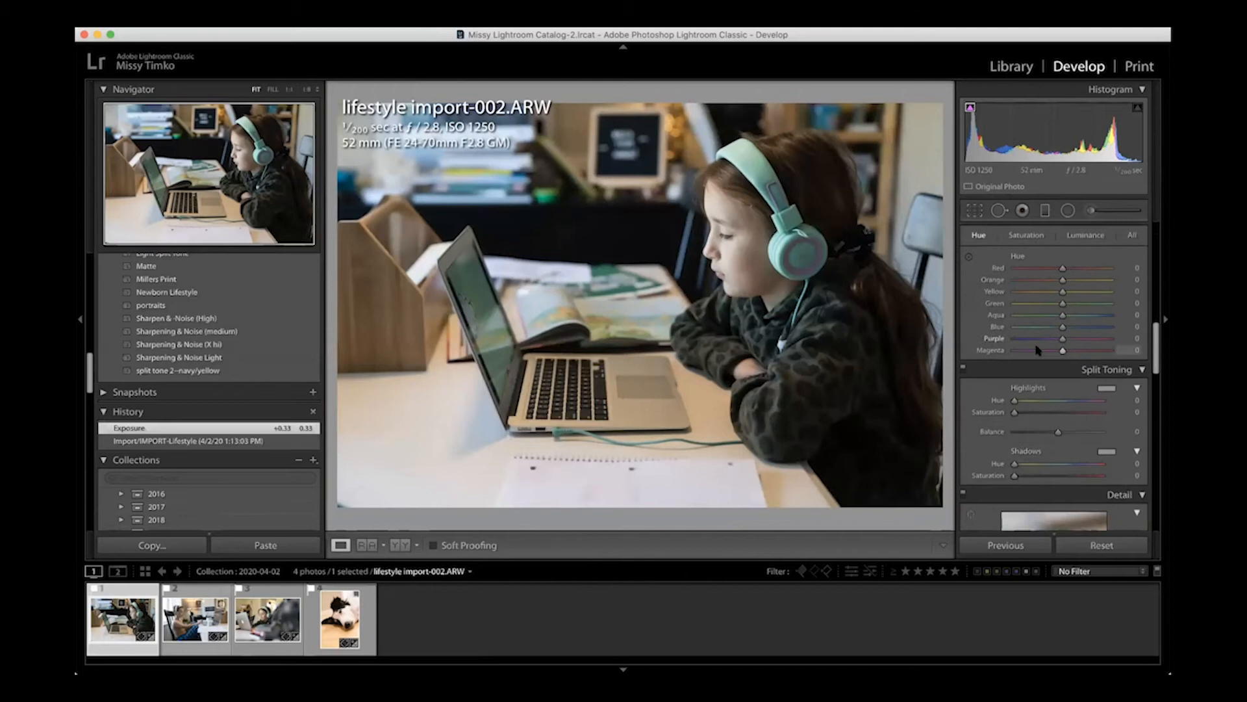
scroll(1037, 351, up, 10)
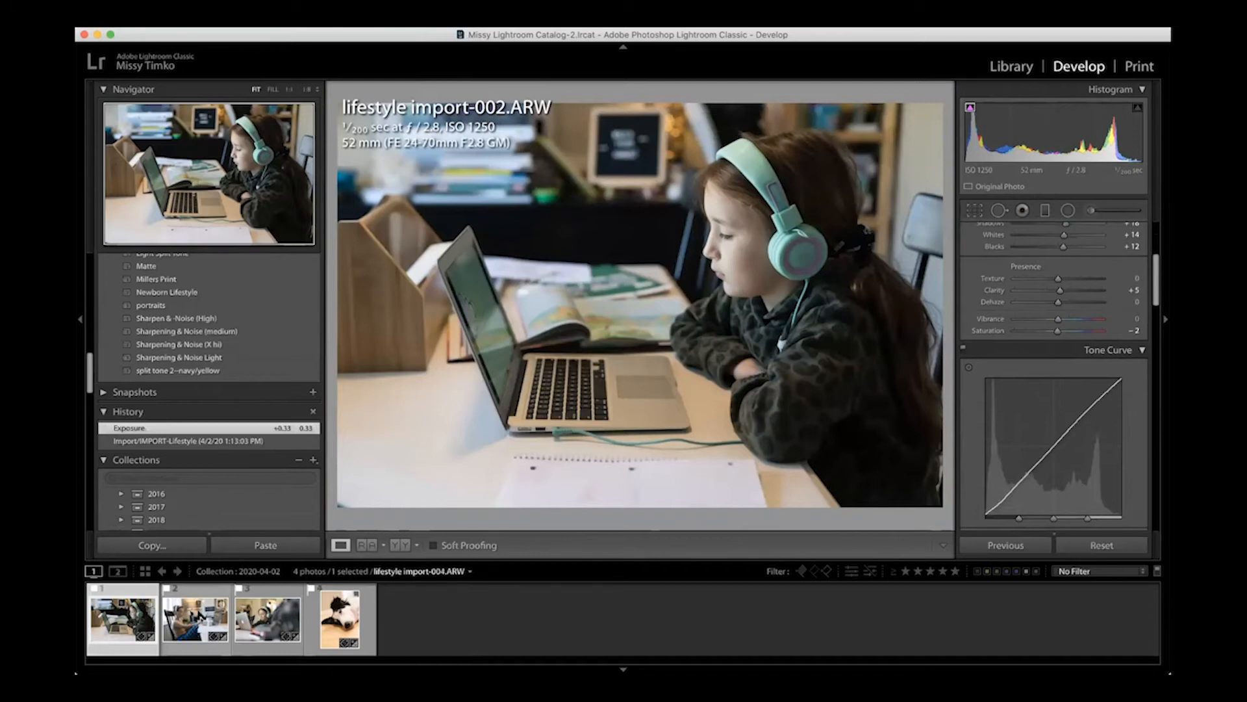
View lifestyle import-004 and lifestyle import-005, and go back to the Basic adjustments of lifestyle import-002.
click(201, 617)
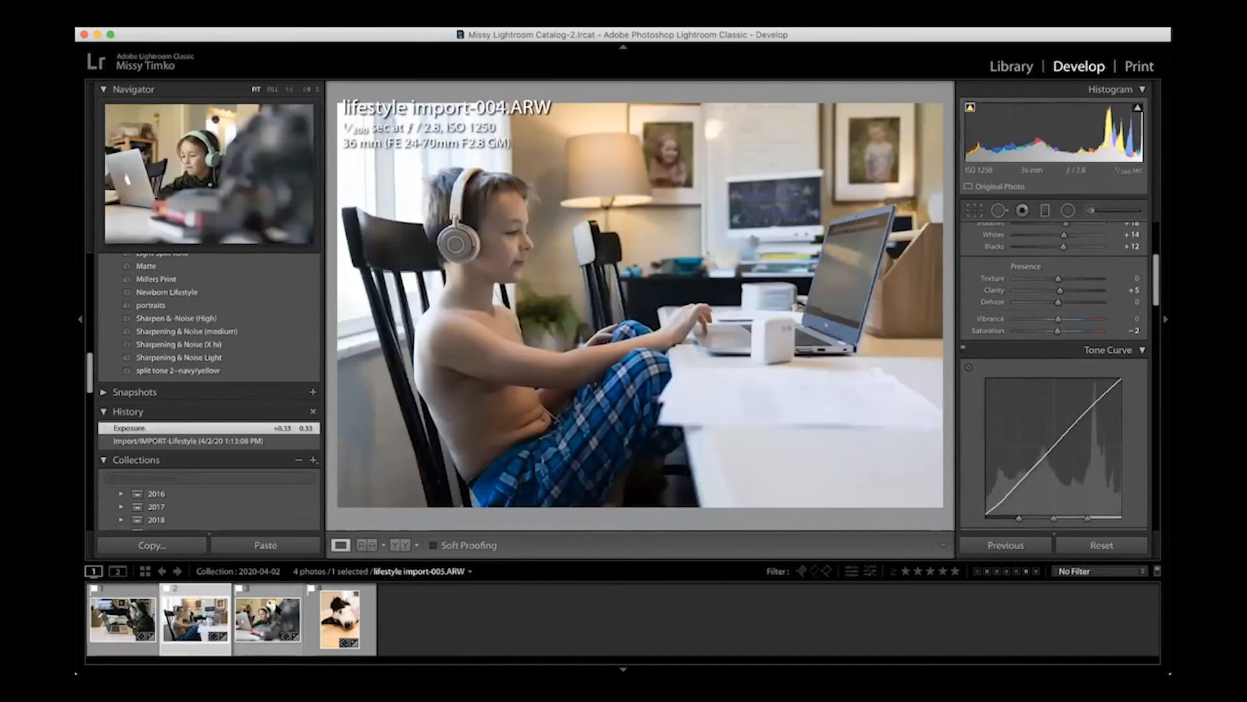
click(268, 617)
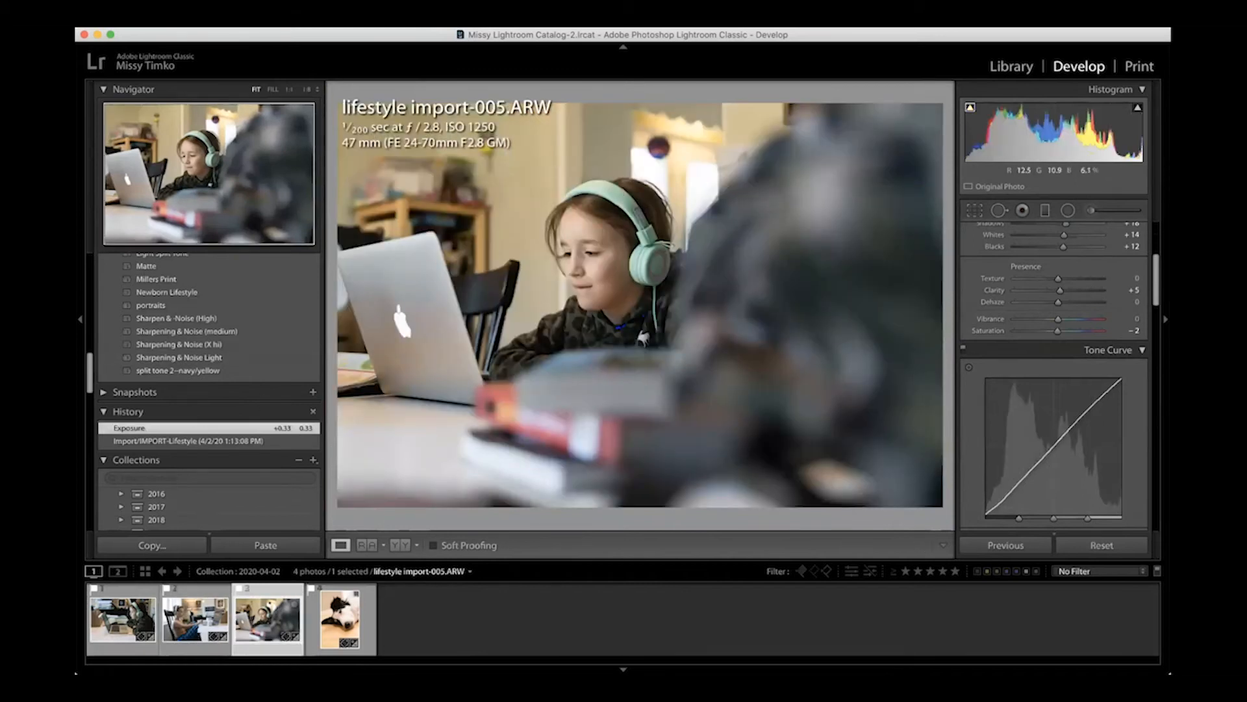
click(120, 617)
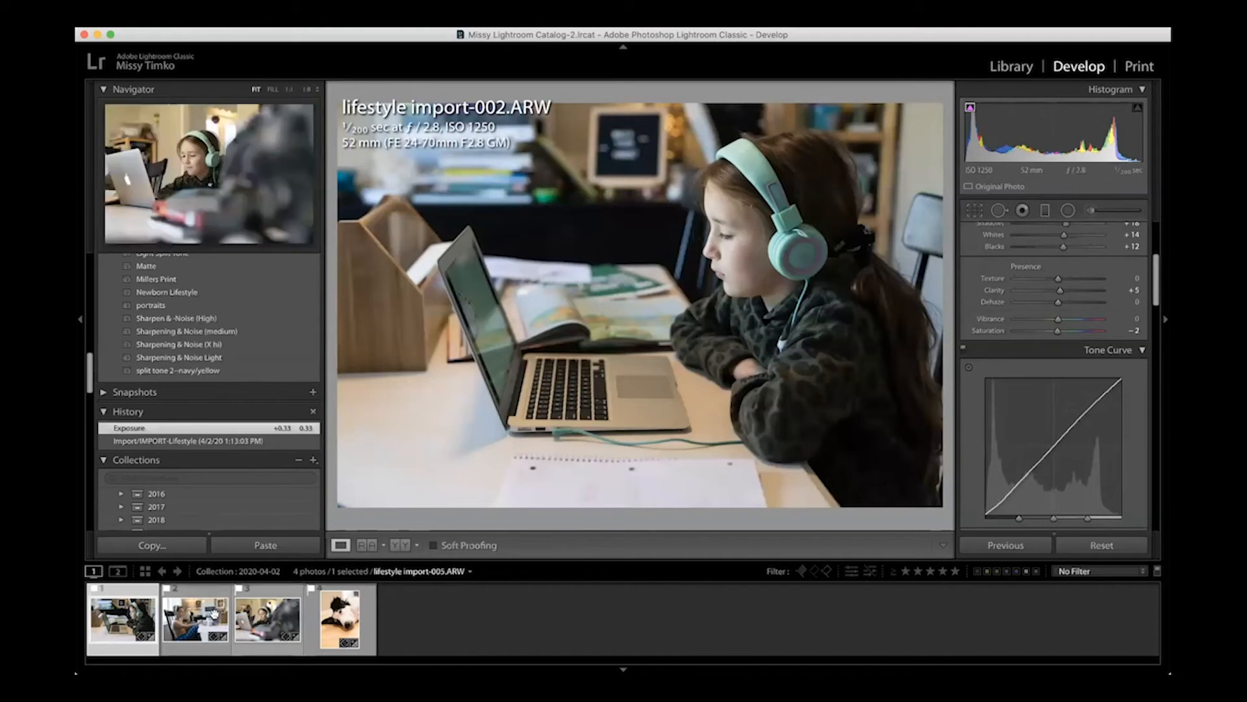
scroll(986, 310, up, 5)
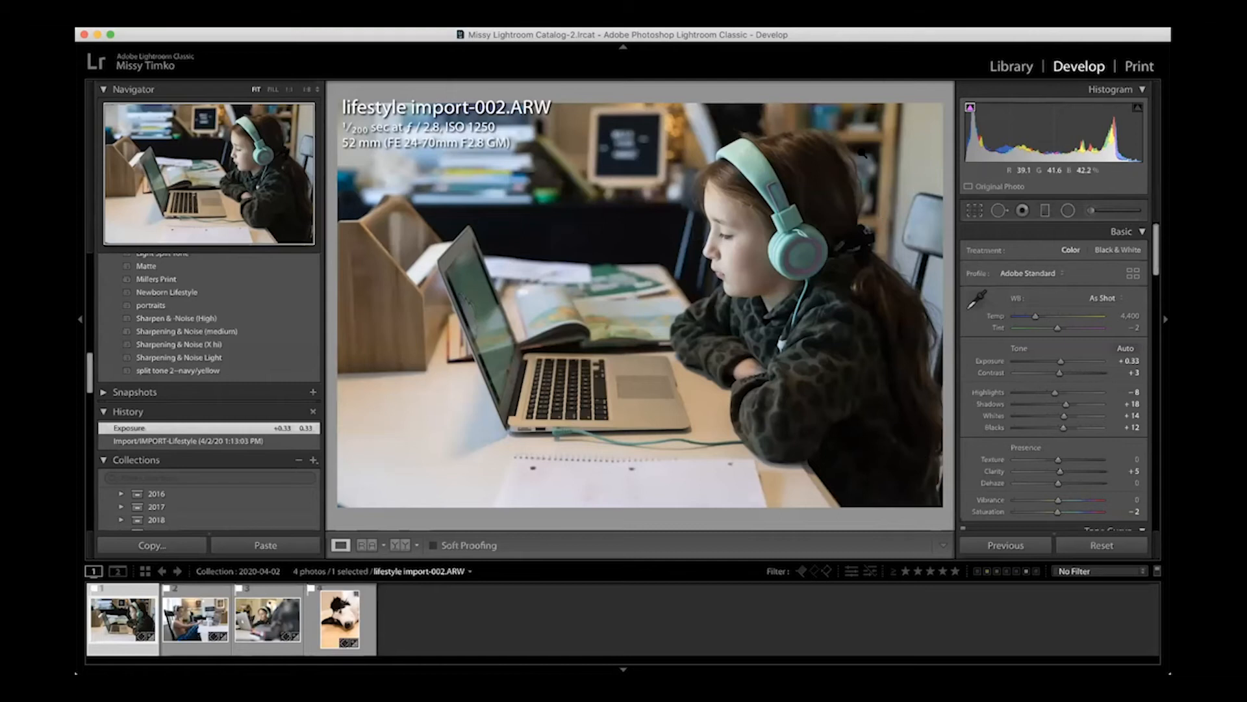
Try a tighter crop of lifestyle import-002 at the original aspect with a -1.37 angle, and reset the crop.
key(r)
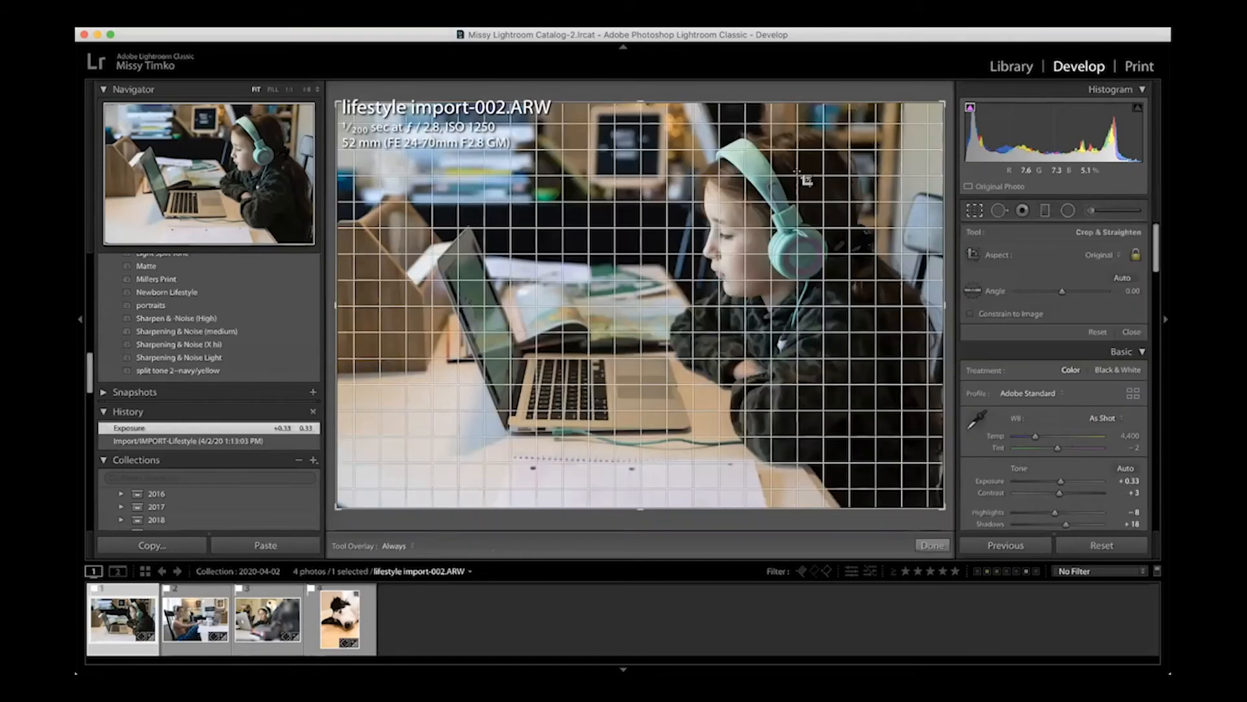
drag(945, 96, 893, 136)
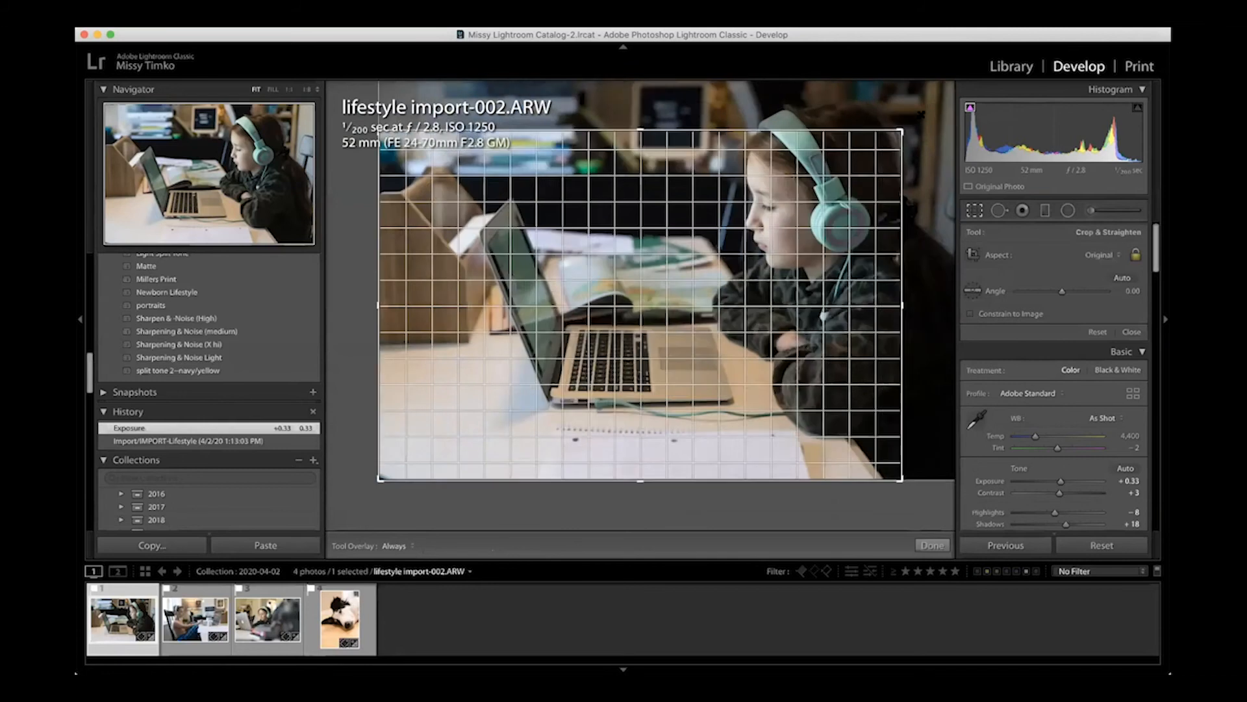
drag(936, 242, 948, 220)
right_click(775, 206)
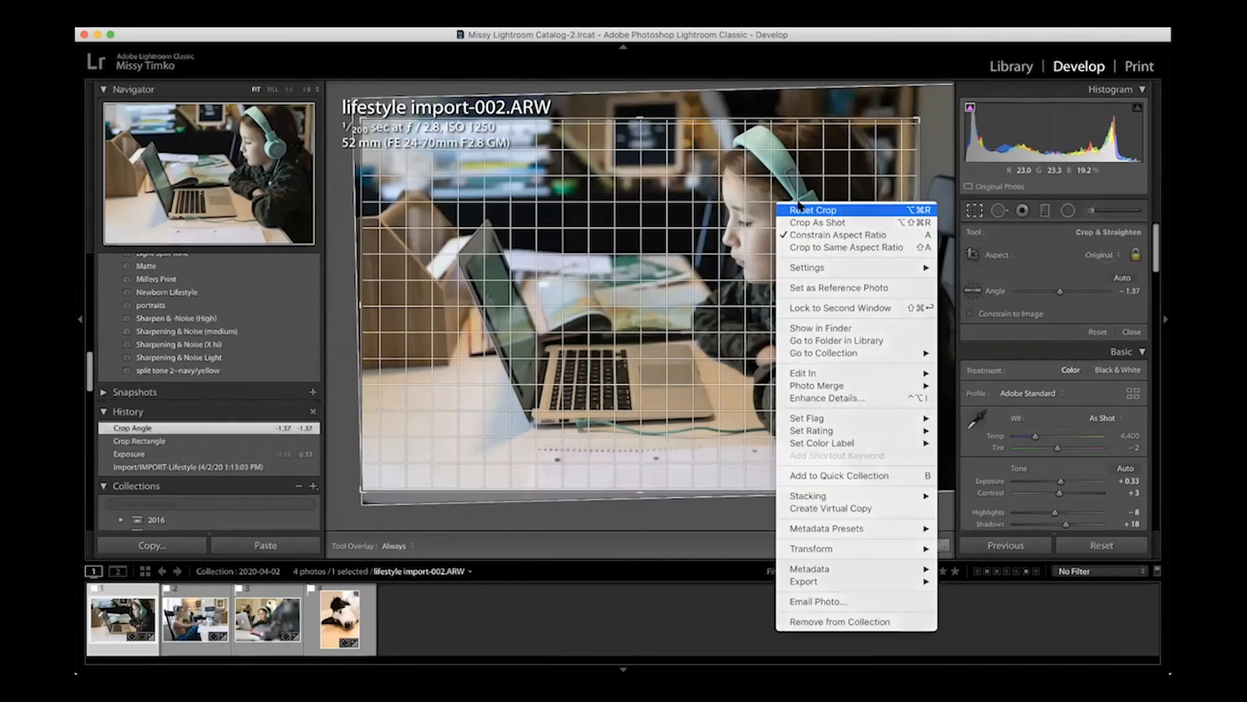
click(802, 210)
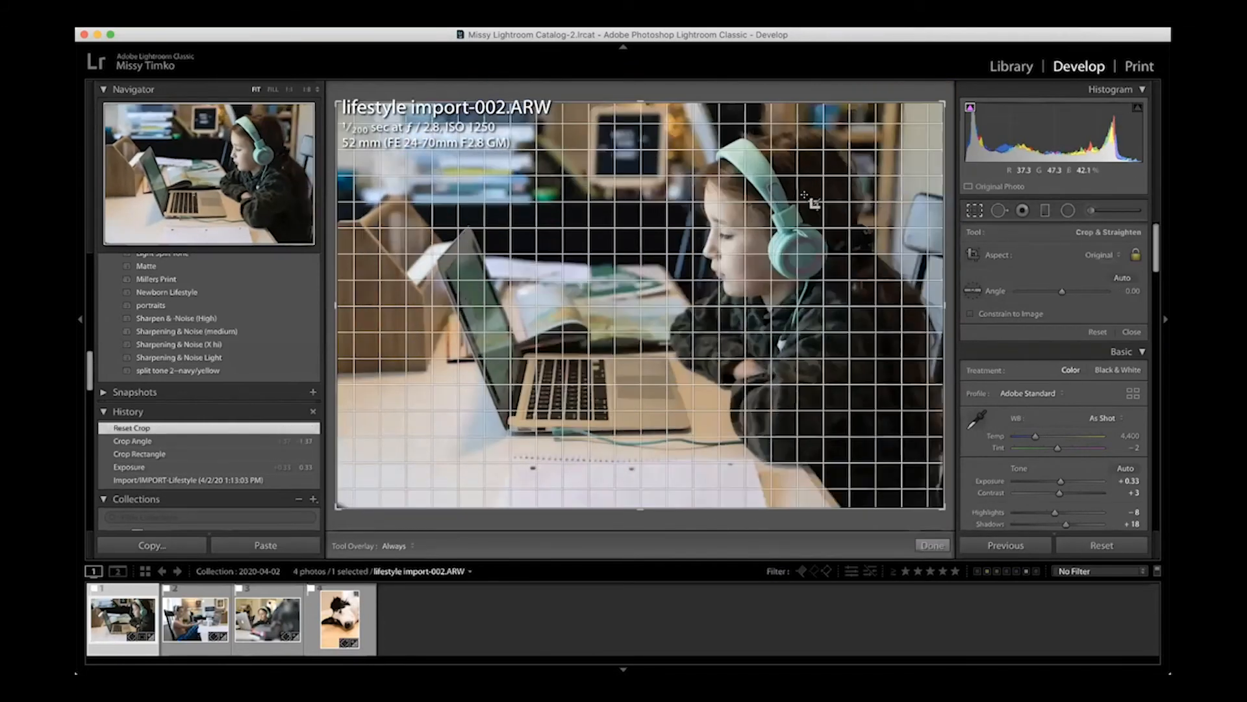
Heal the spot on the girl's cheek at 1:1 using Spot Removal at size 26, and return to the fitted view.
click(998, 211)
click(998, 210)
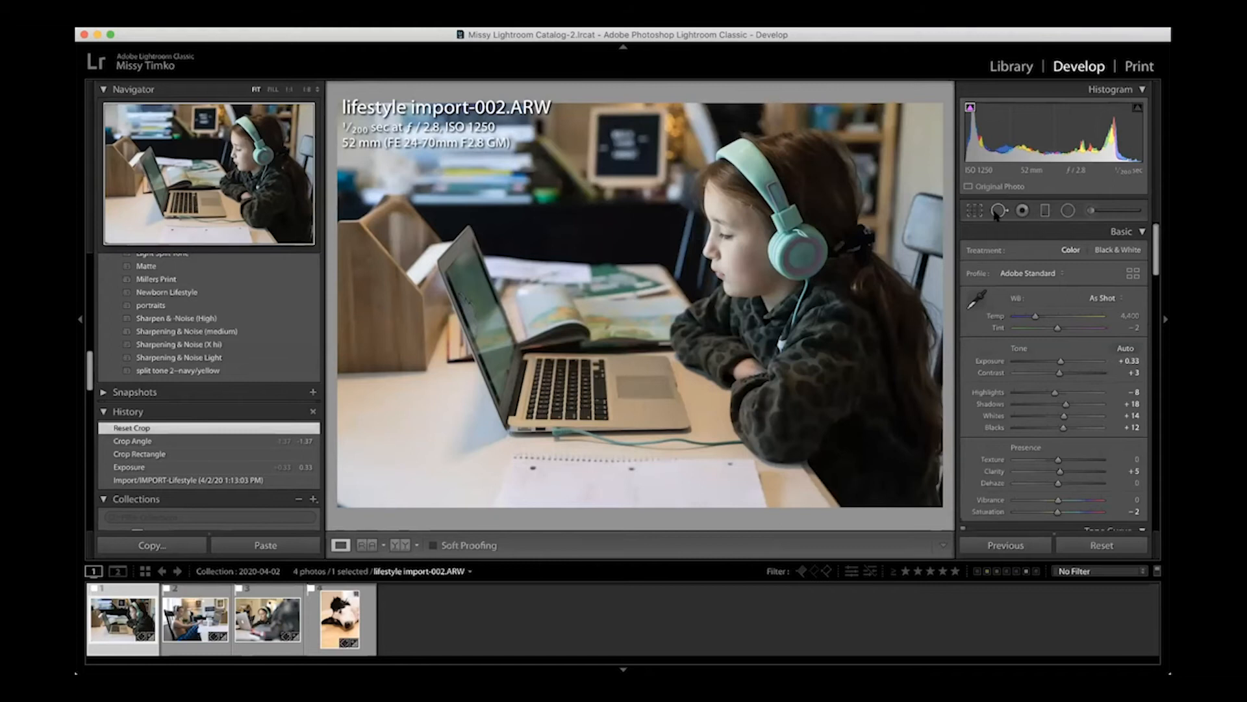
click(743, 248)
drag(727, 225, 657, 136)
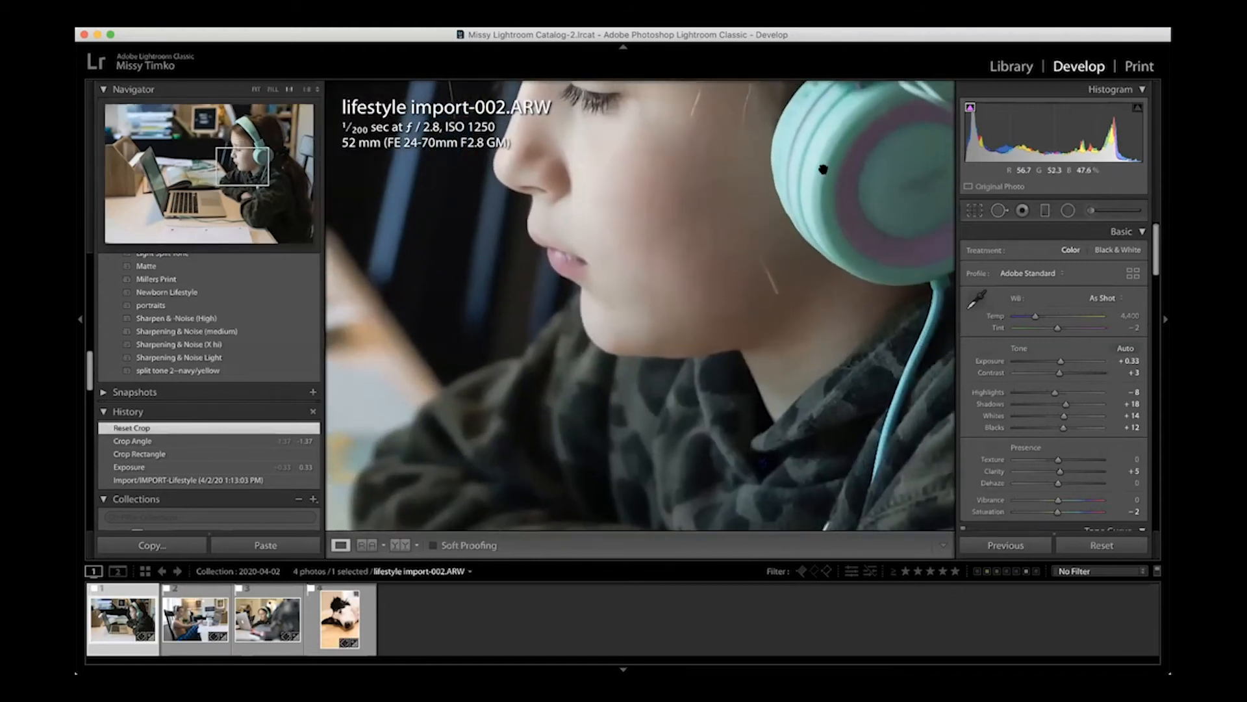
key(q)
scroll(705, 242, down, 2)
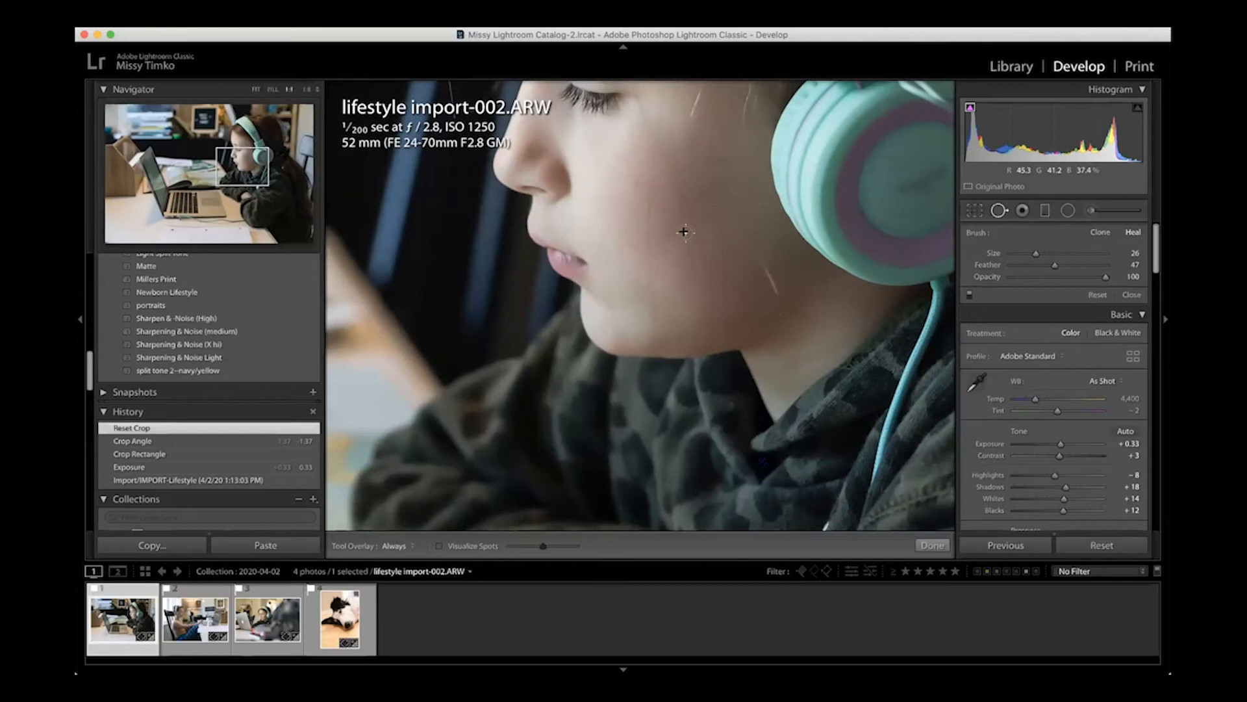
click(685, 232)
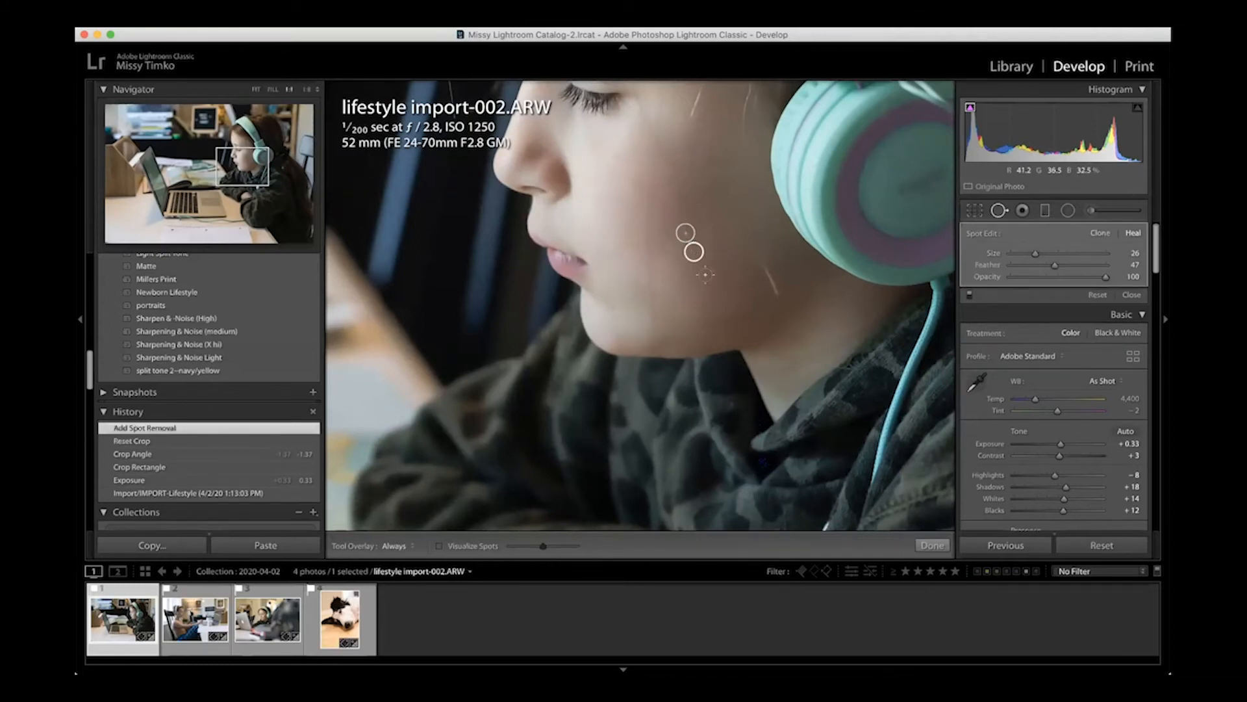
click(1132, 295)
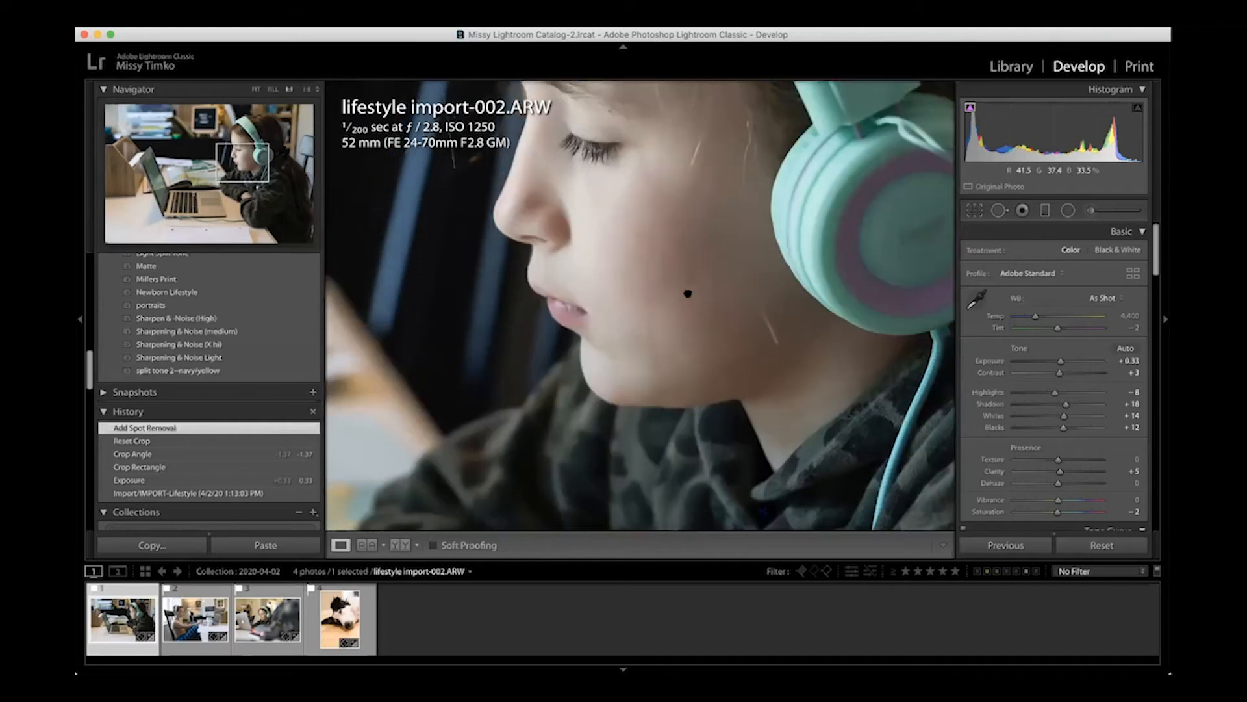
scroll(688, 221, up, 5)
scroll(699, 263, down, 4)
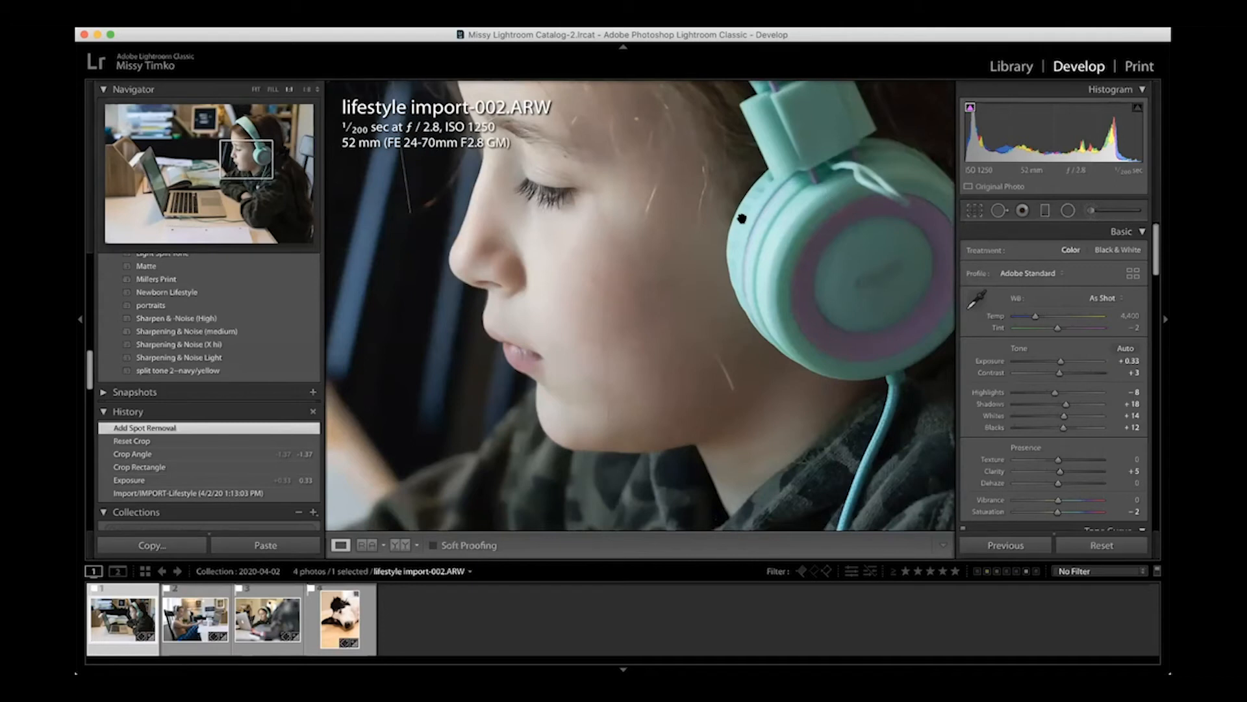
click(652, 212)
click(653, 213)
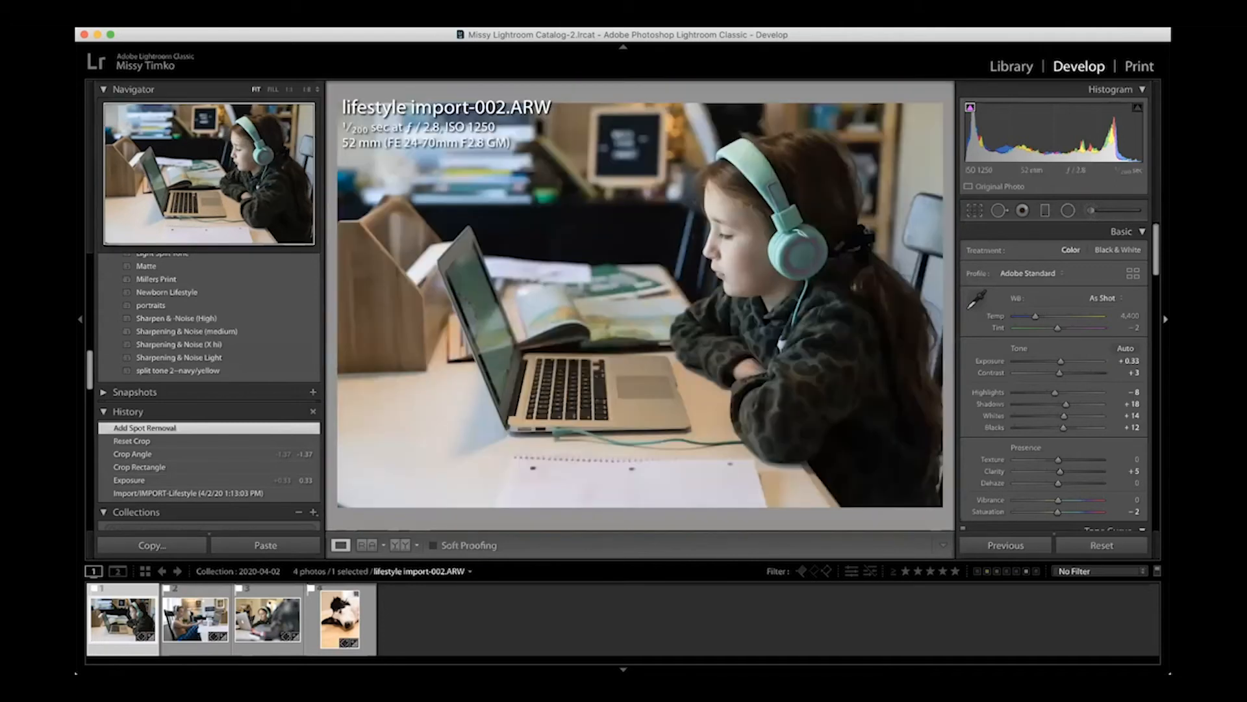
Paint the girl's jacket with the Dodge (Lighten) adjustment brush at size 20, and set the stroke's exposure to 1.25.
click(1091, 210)
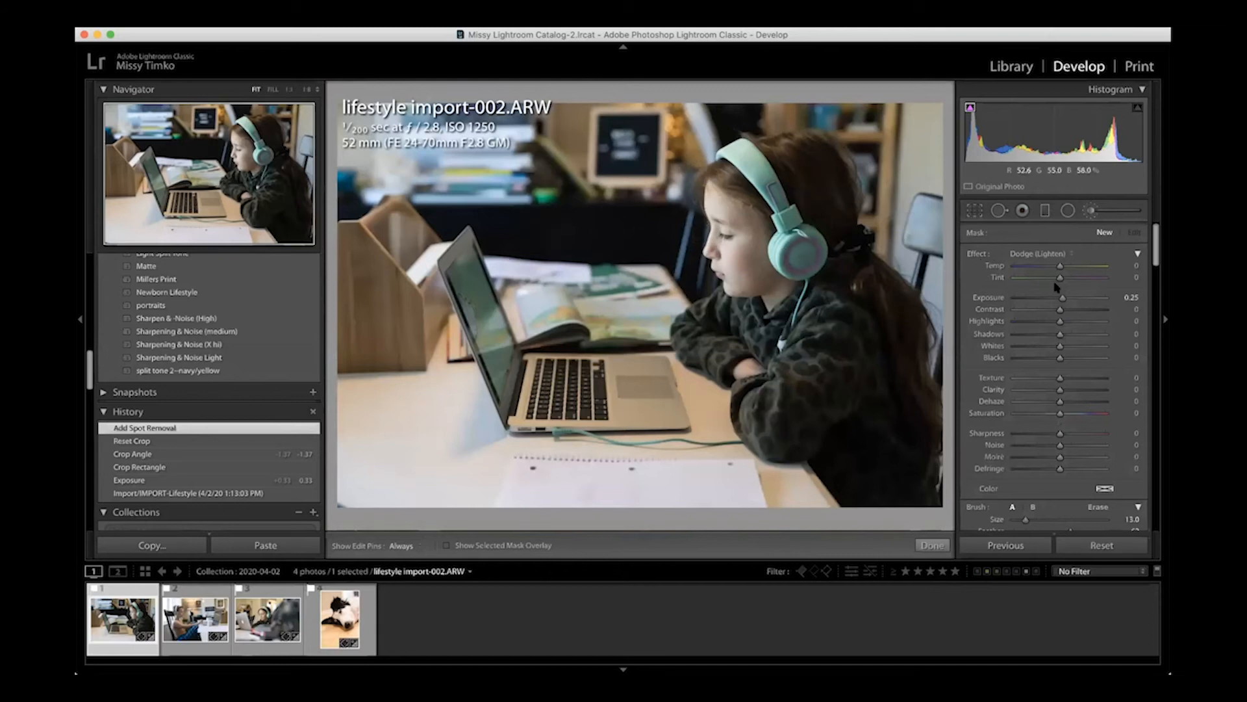
scroll(1070, 278, down, 10)
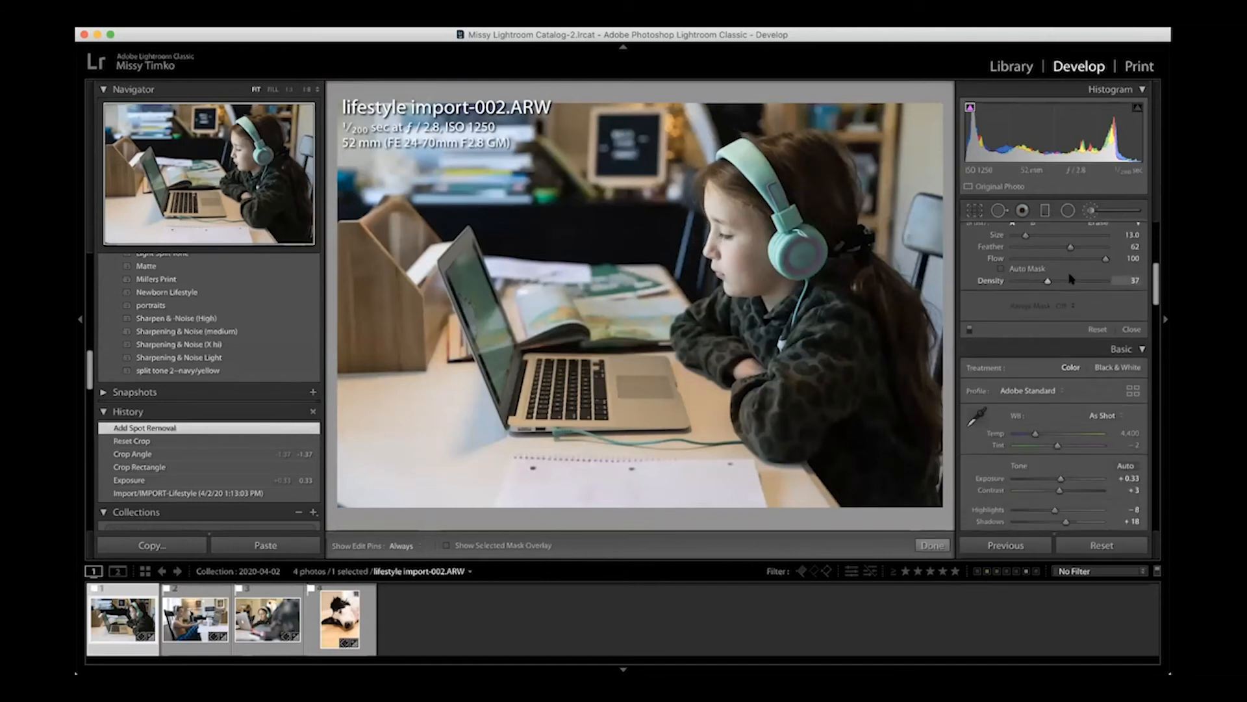
scroll(1071, 278, up, 10)
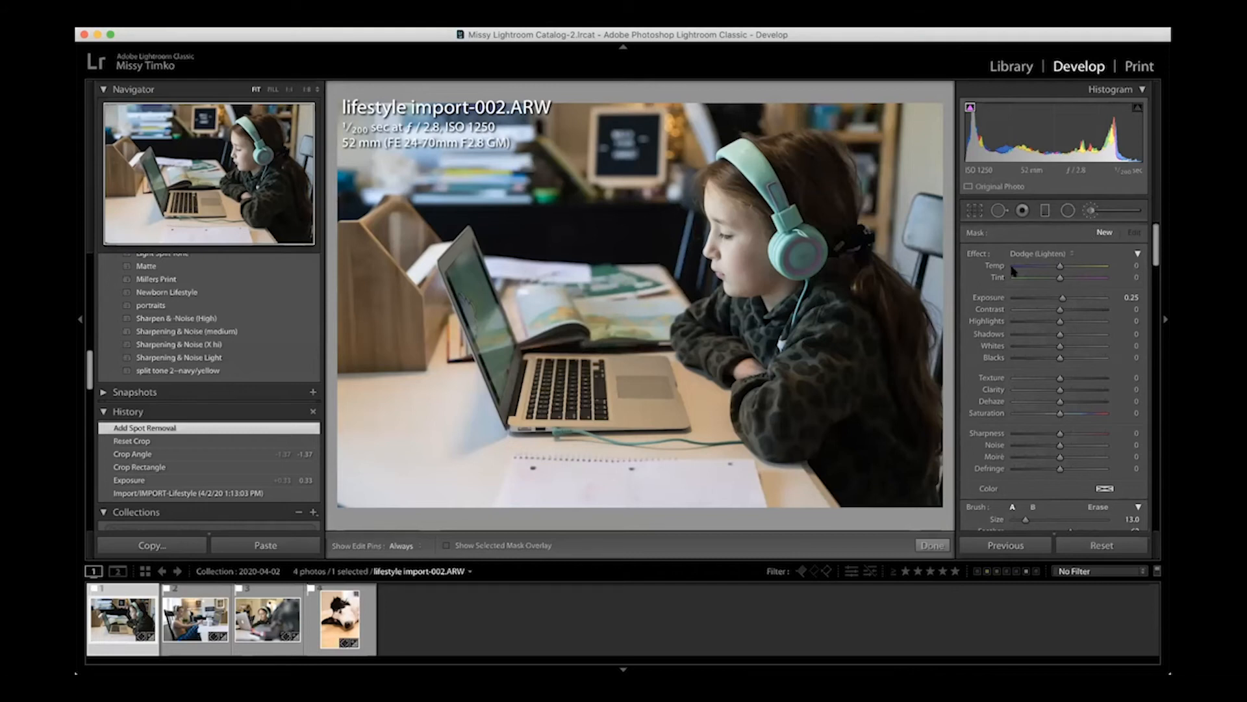
scroll(730, 241, up, 2)
key(h)
drag(783, 397, 758, 335)
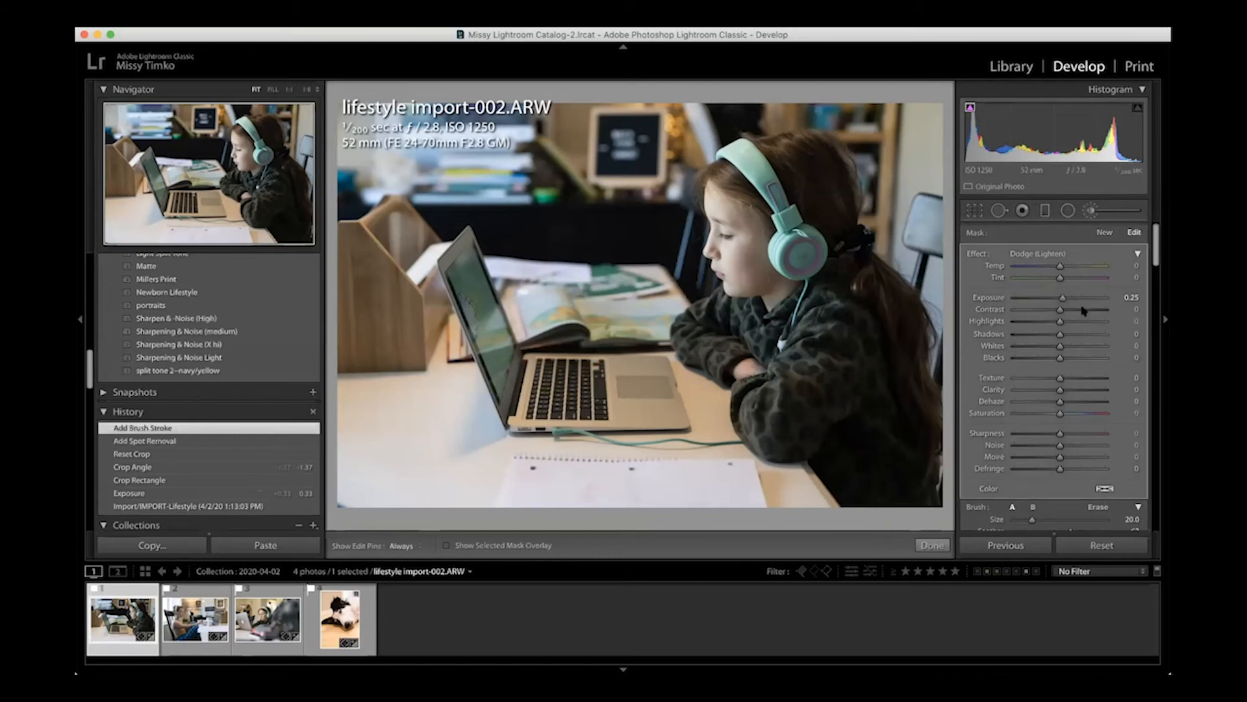
mouse_move(1064, 299)
mouse_down()
mouse_move(1085, 301)
mouse_move(1054, 302)
mouse_move(1084, 303)
mouse_move(1062, 304)
mouse_move(1073, 305)
mouse_up()
Examine the adjustment brush's effect presets and its size, feather, flow, density and range mask settings.
click(1117, 254)
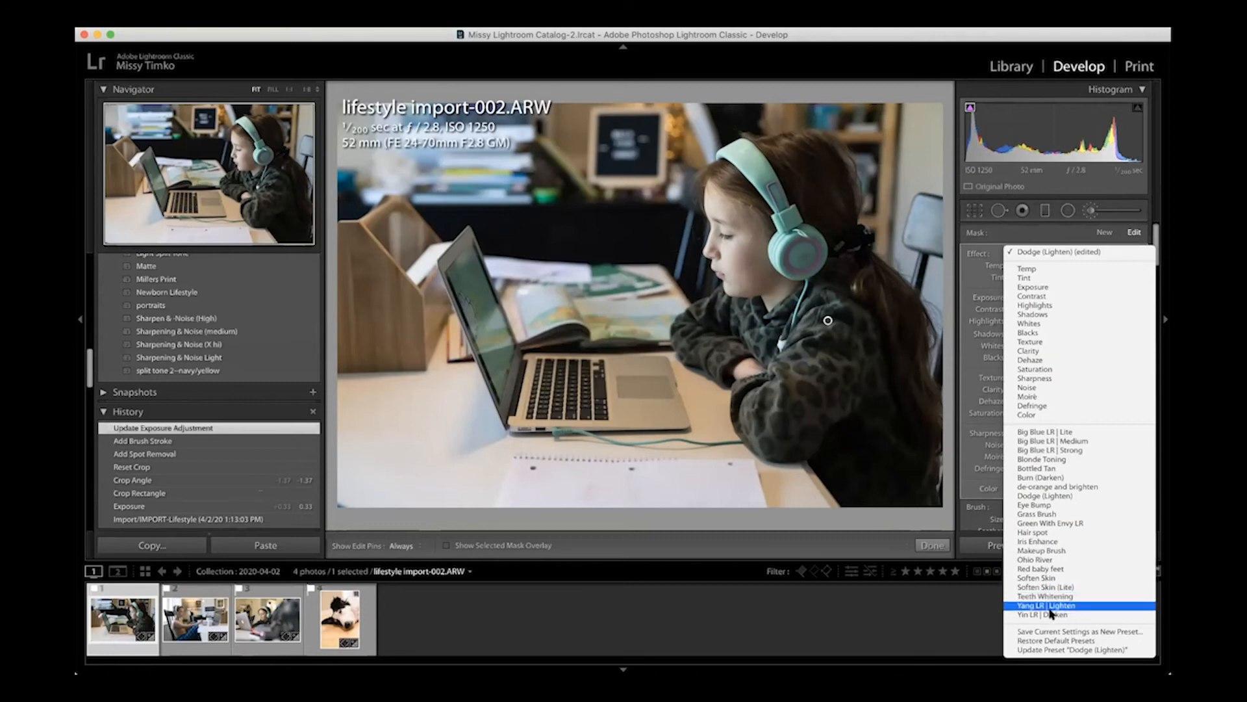
click(1047, 233)
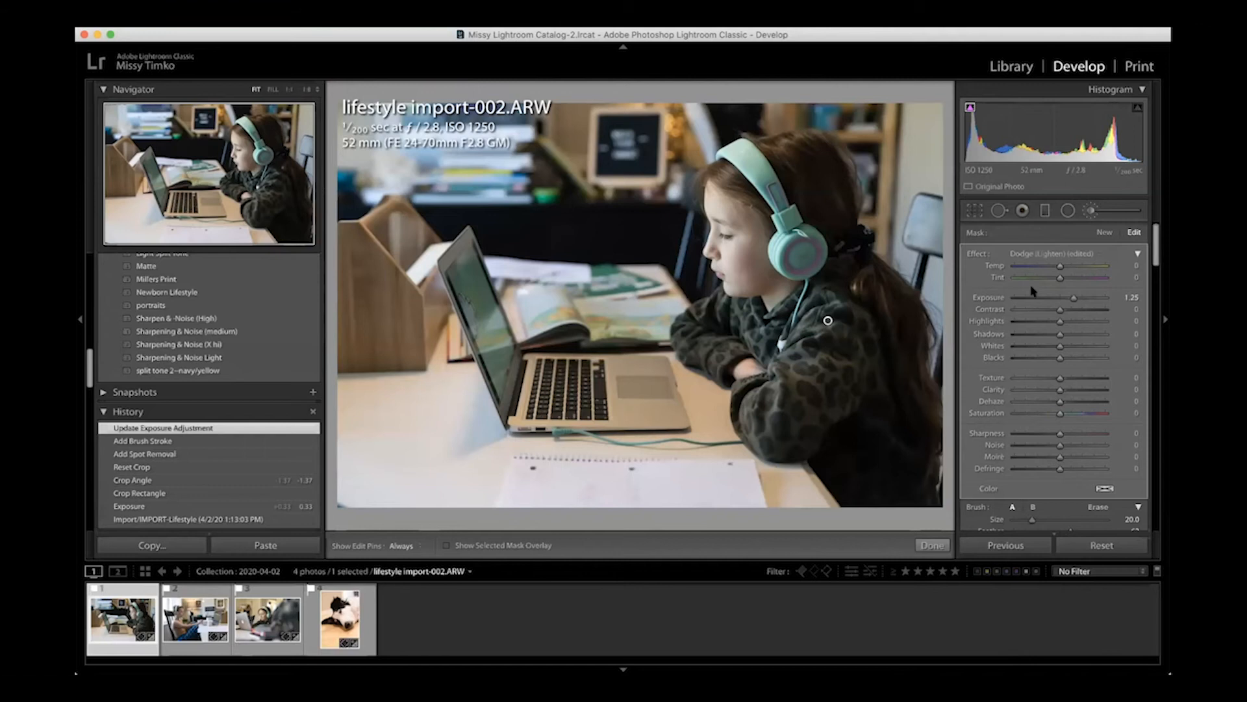
scroll(1032, 291, down, 6)
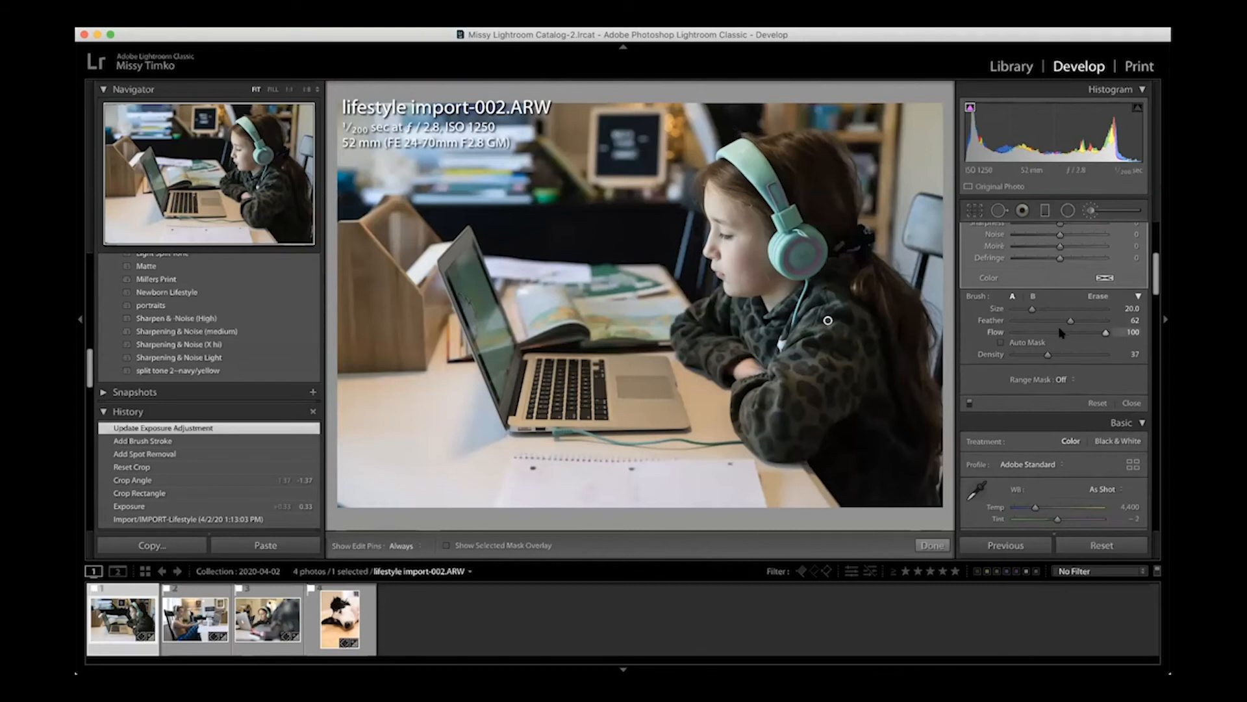
scroll(1060, 337, down, 5)
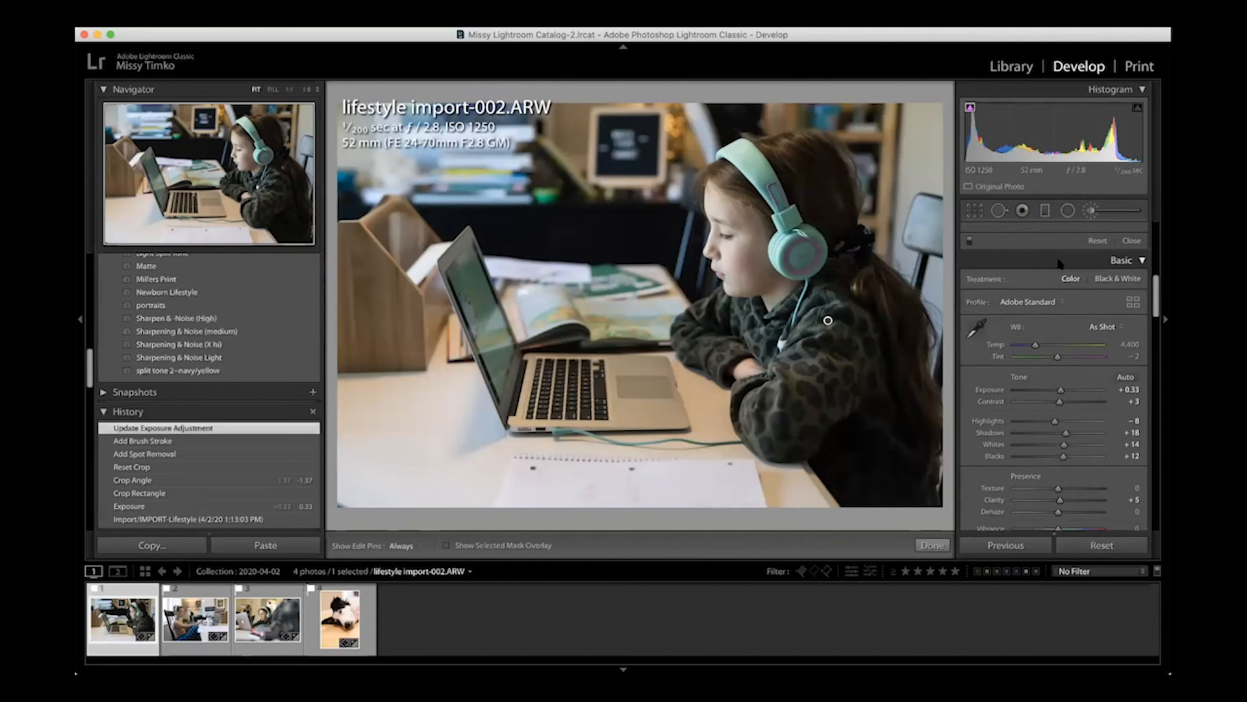
scroll(1047, 286, up, 10)
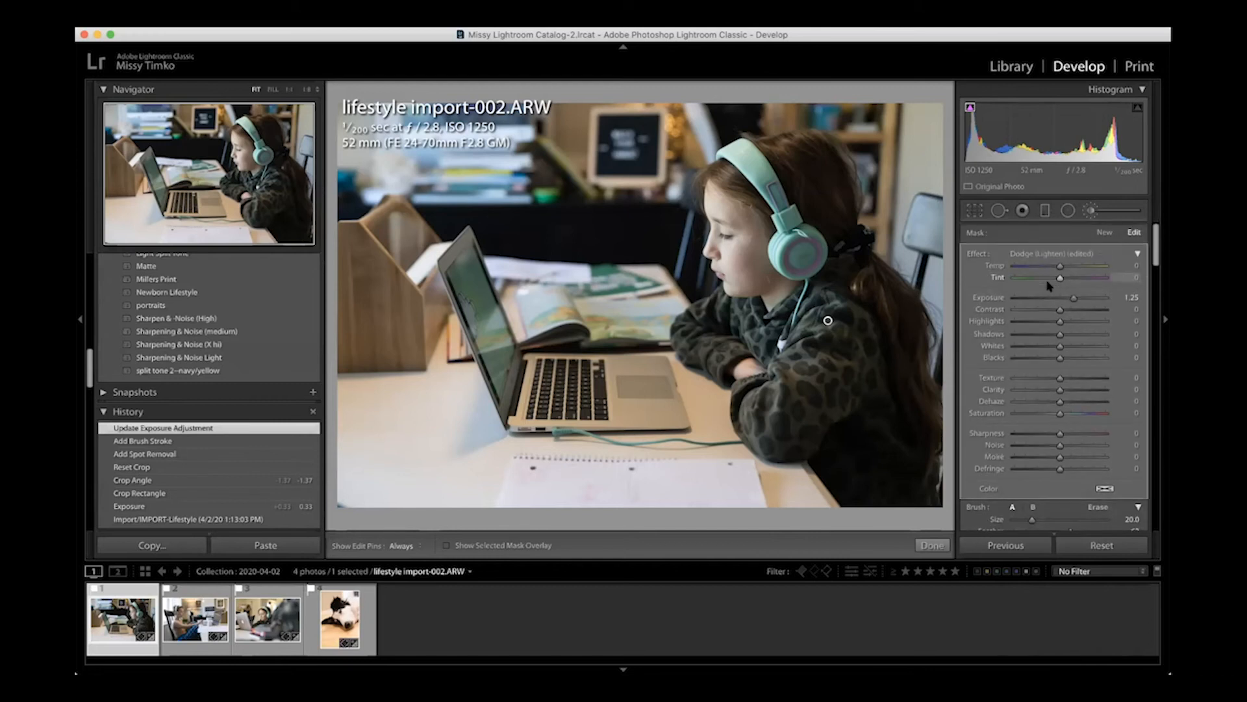
scroll(1060, 271, down, 4)
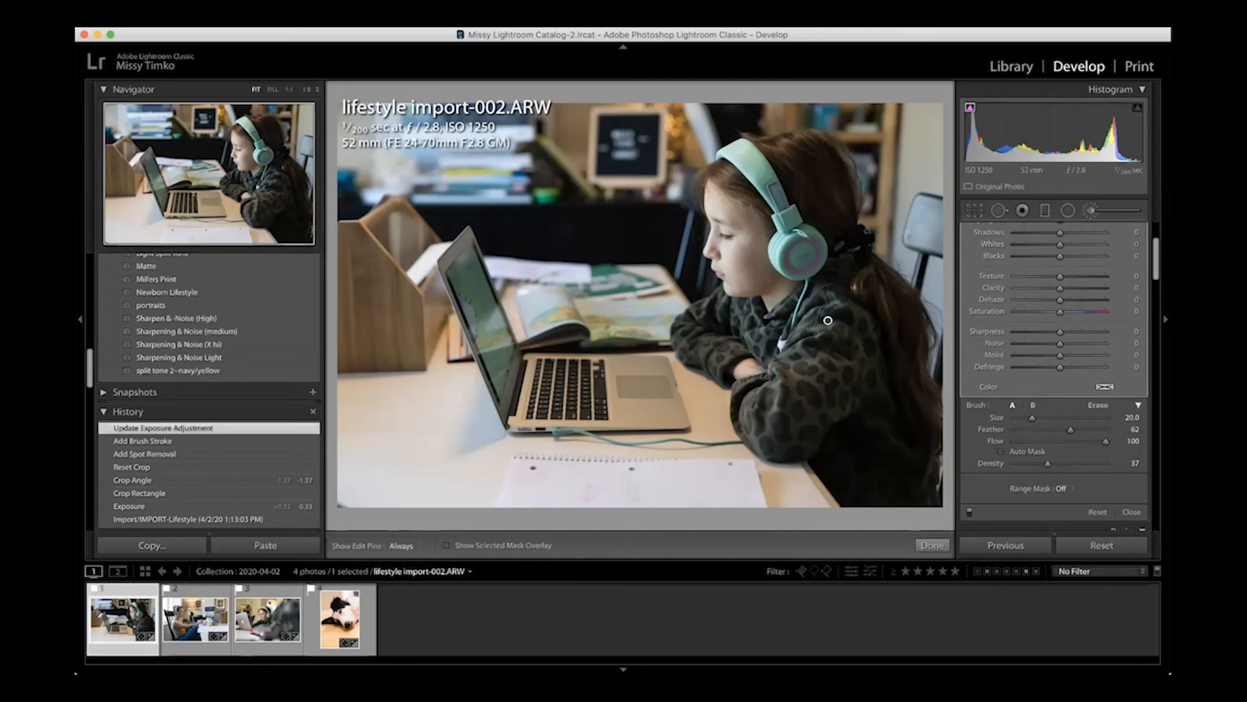
scroll(1062, 362, up, 5)
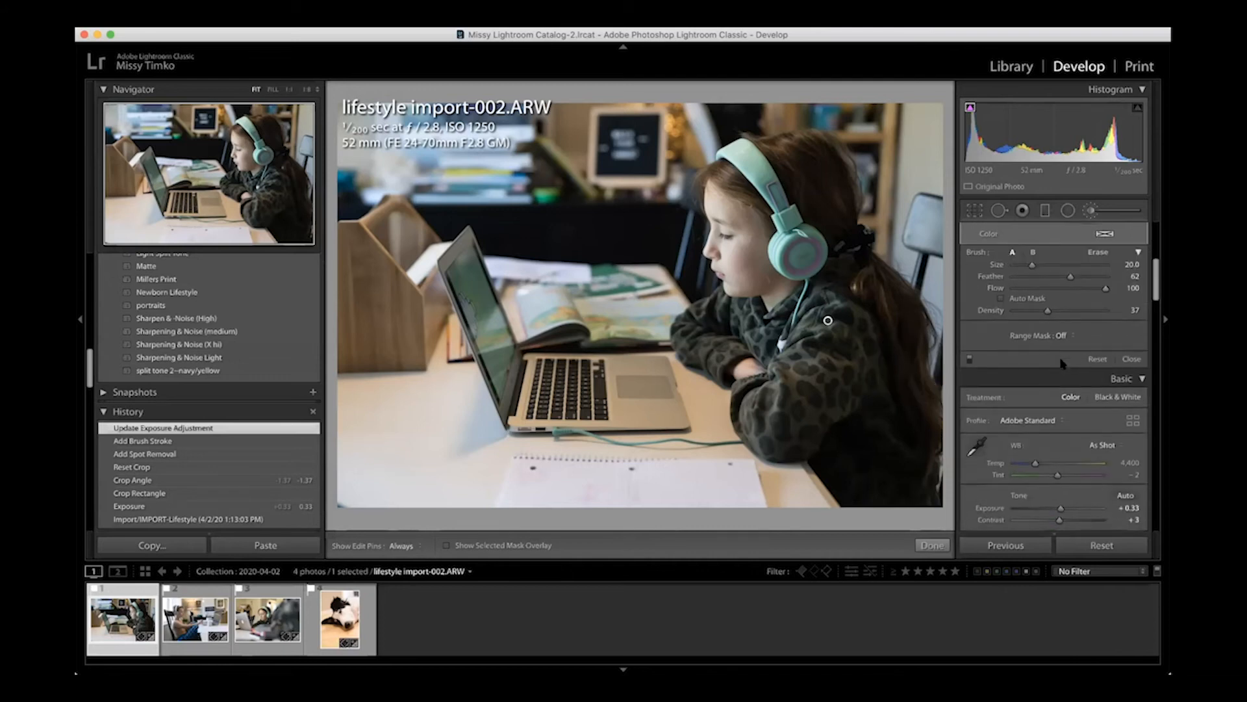
Close the adjustment brush on lifestyle import-002, review its Basic adjustments, and open lifestyle import-004 for editing.
scroll(1062, 362, down, 3)
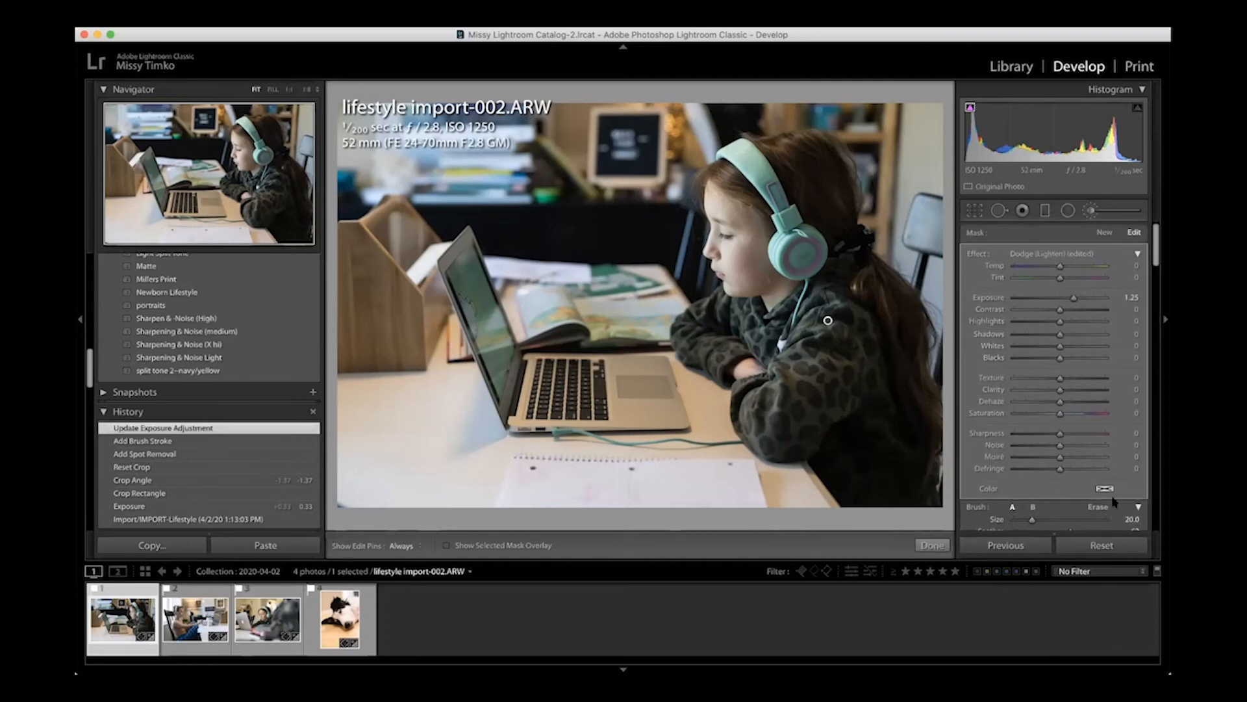
scroll(1115, 499, down, 3)
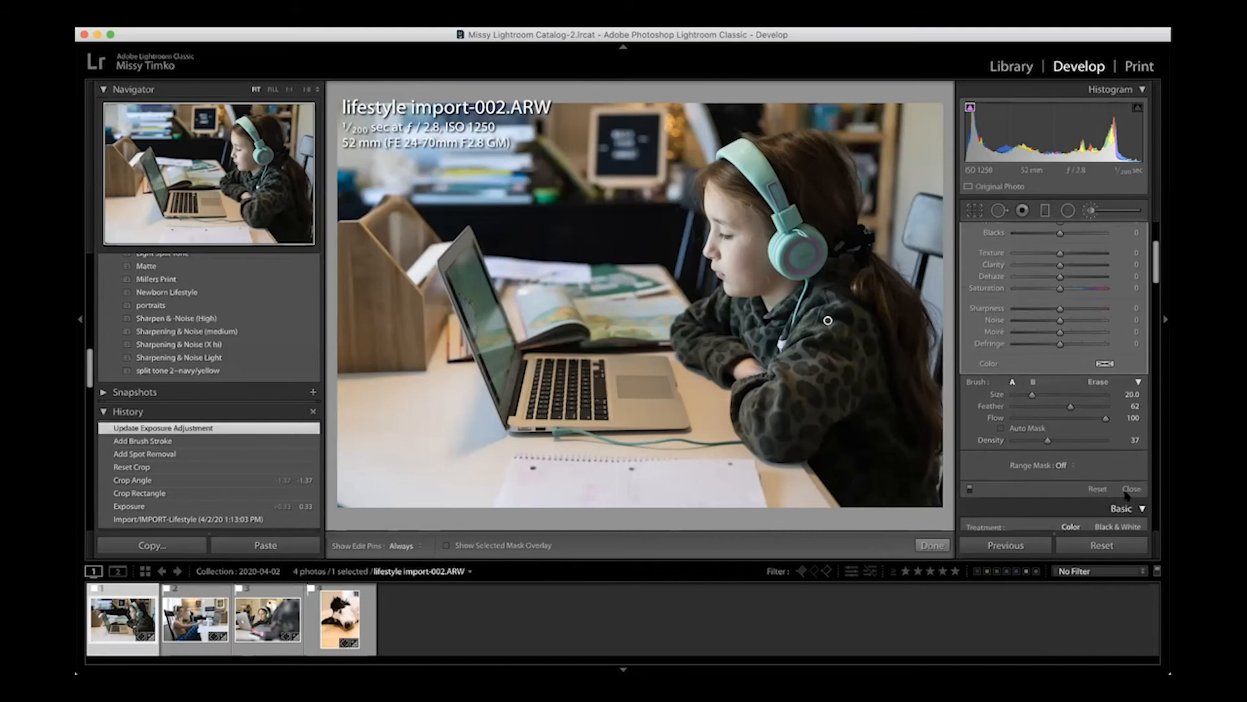
click(1131, 489)
scroll(1091, 298, up, 3)
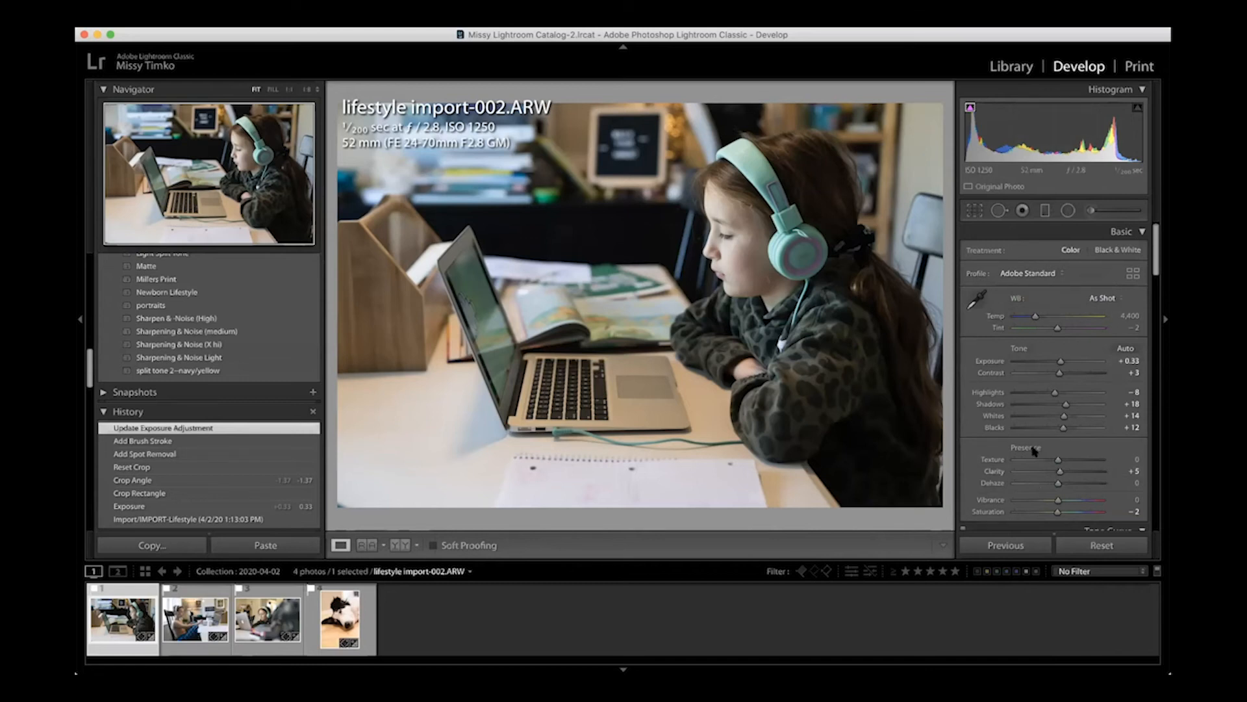
scroll(1031, 447, down, 3)
scroll(1033, 450, up, 3)
scroll(1039, 447, down, 1)
scroll(1059, 386, down, 2)
scroll(1057, 386, down, 1)
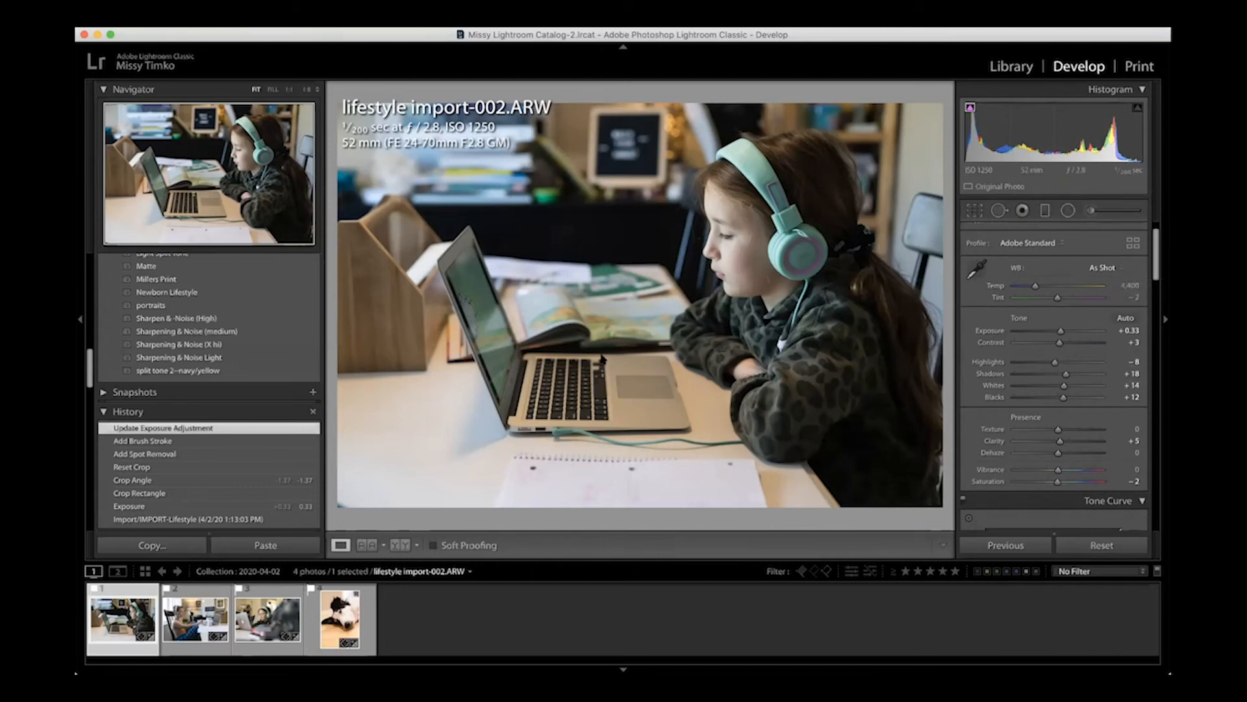
click(195, 617)
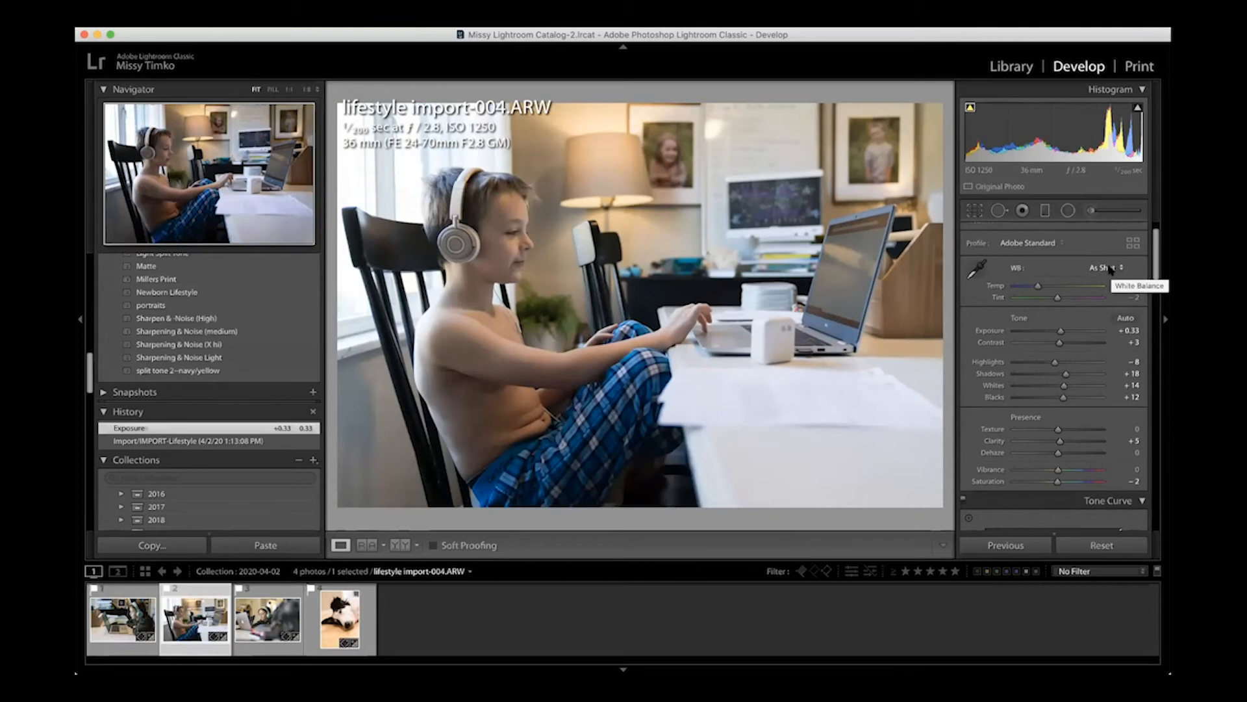
Try setting the white balance by sampling a neutral target near the desk's edge by the boy's hands, and undo it.
click(978, 267)
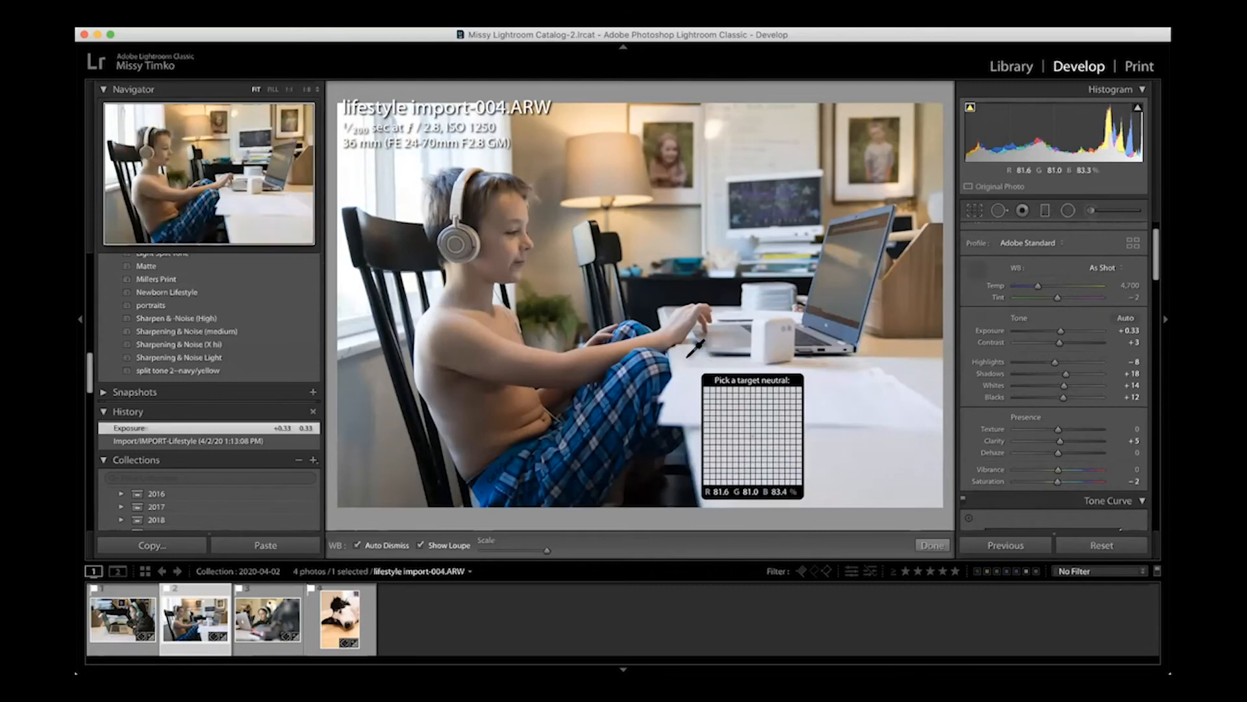
click(687, 356)
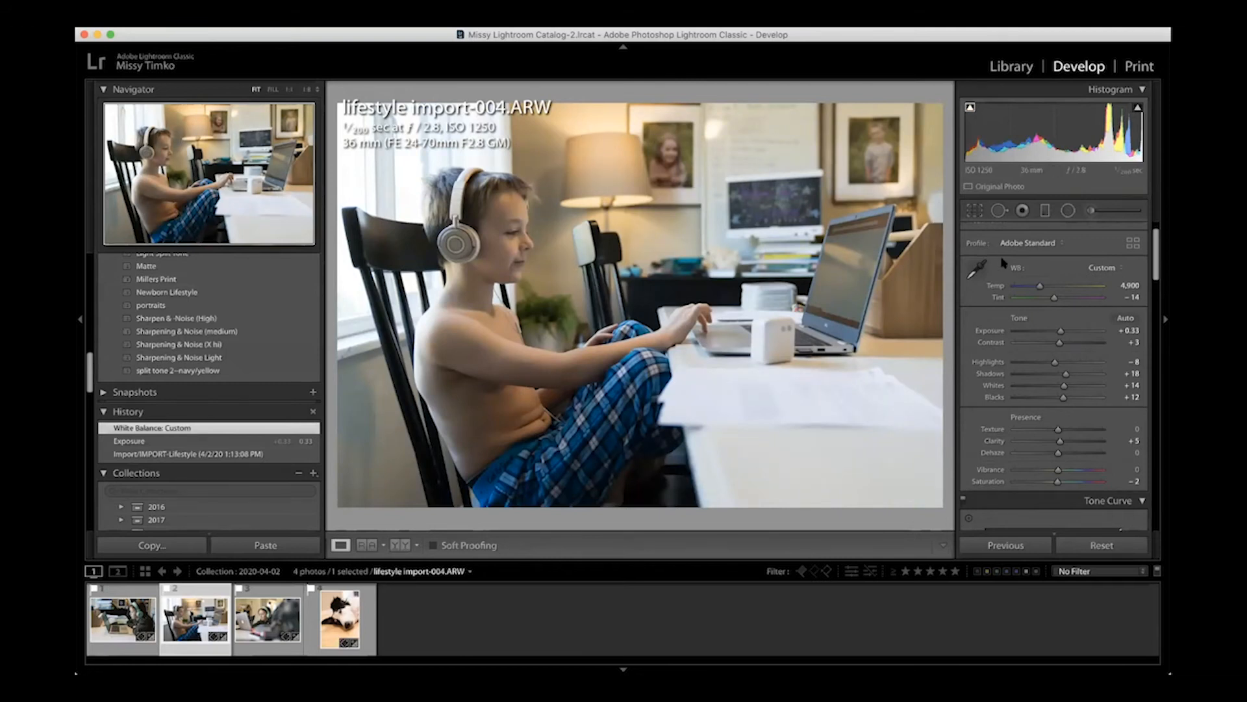
key(super+z)
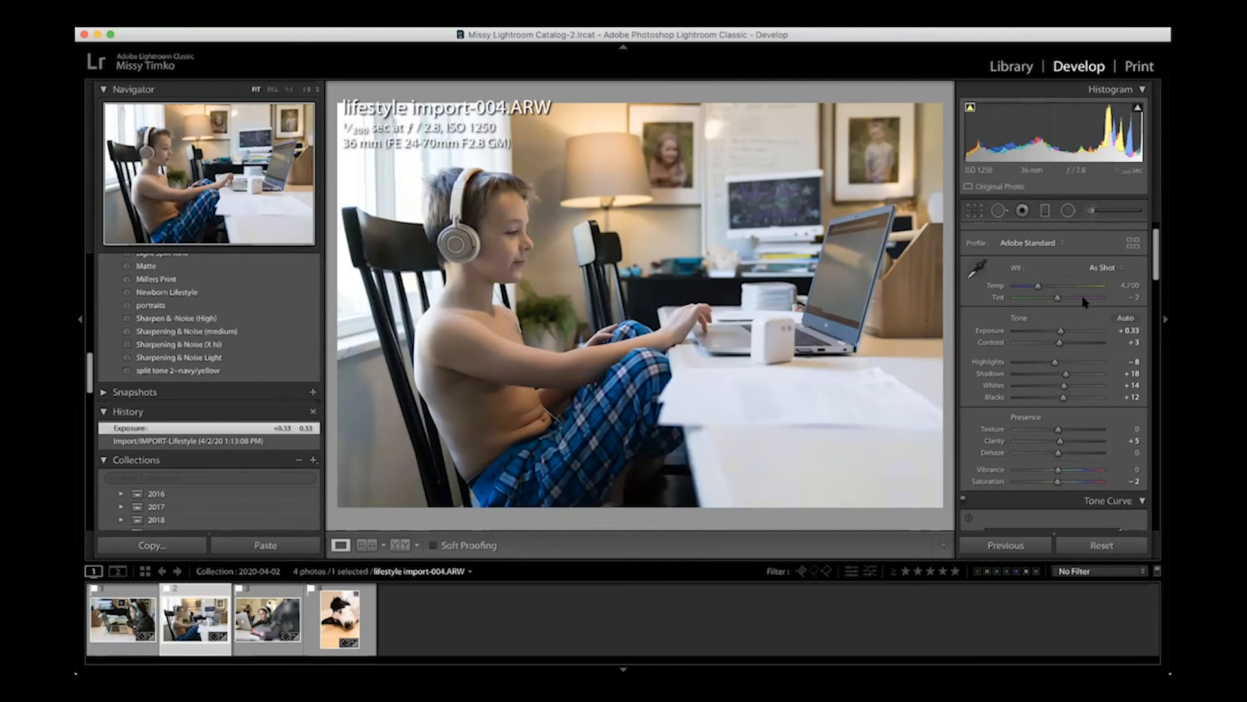
Set lifestyle import-004's white balance to a temperature of 4,683 and a tint of -12.
drag(1038, 287, 1034, 295)
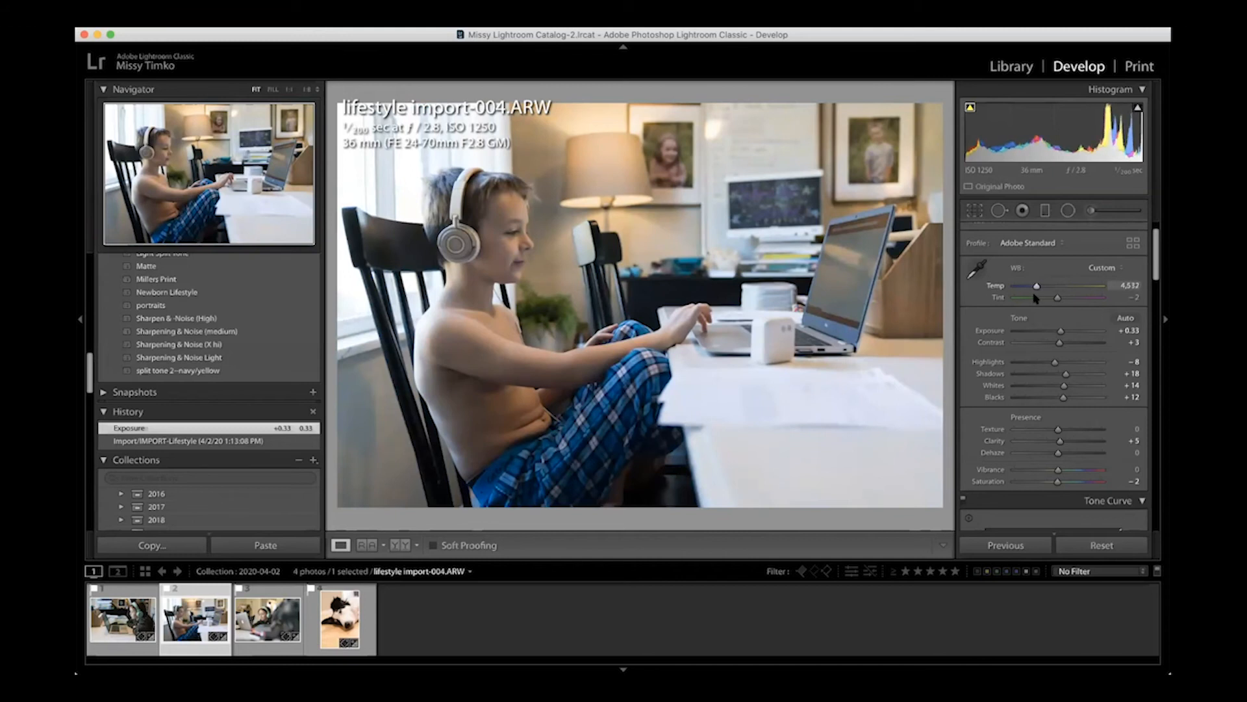
drag(1036, 298, 1036, 298)
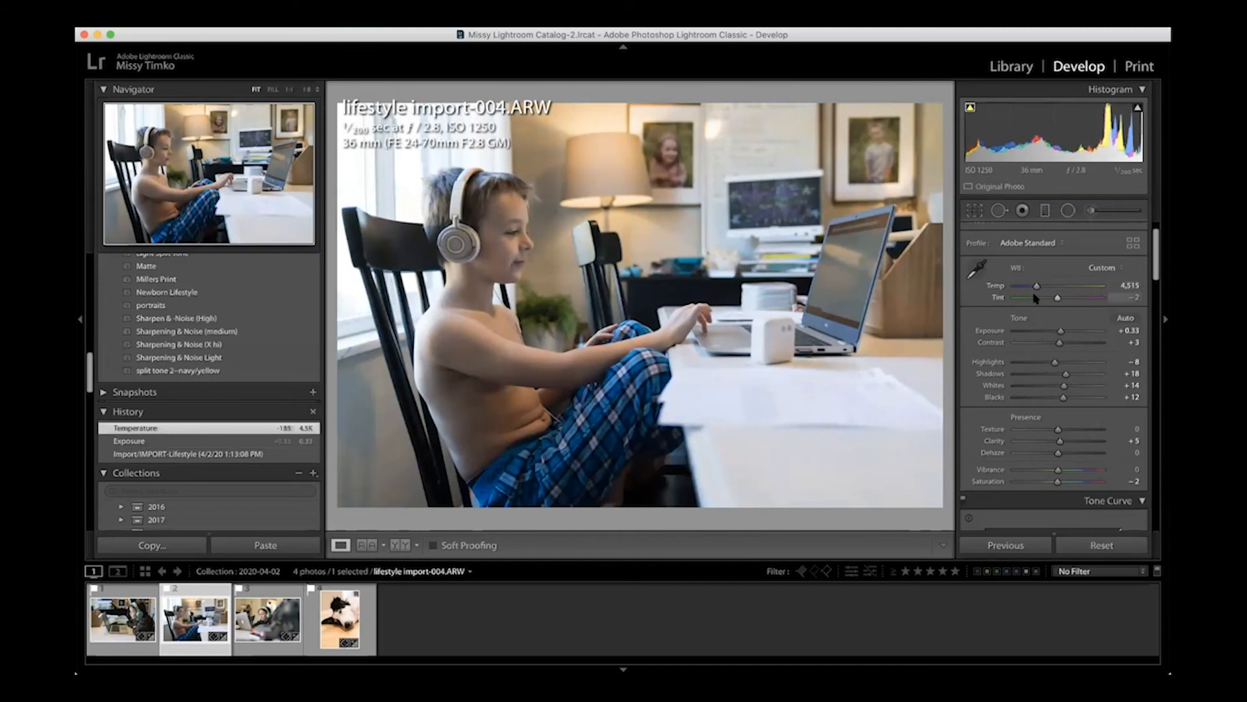
double_click(1036, 287)
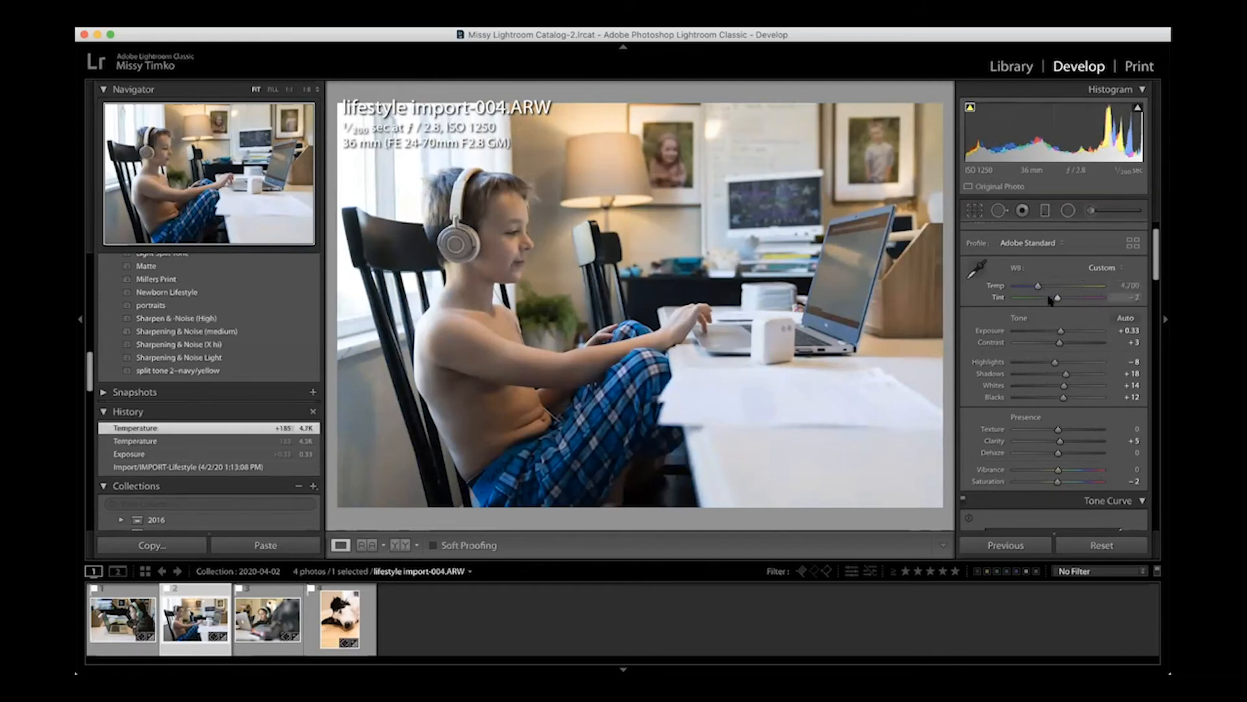
mouse_move(1044, 301)
mouse_down()
mouse_move(1075, 300)
mouse_move(1054, 299)
mouse_up()
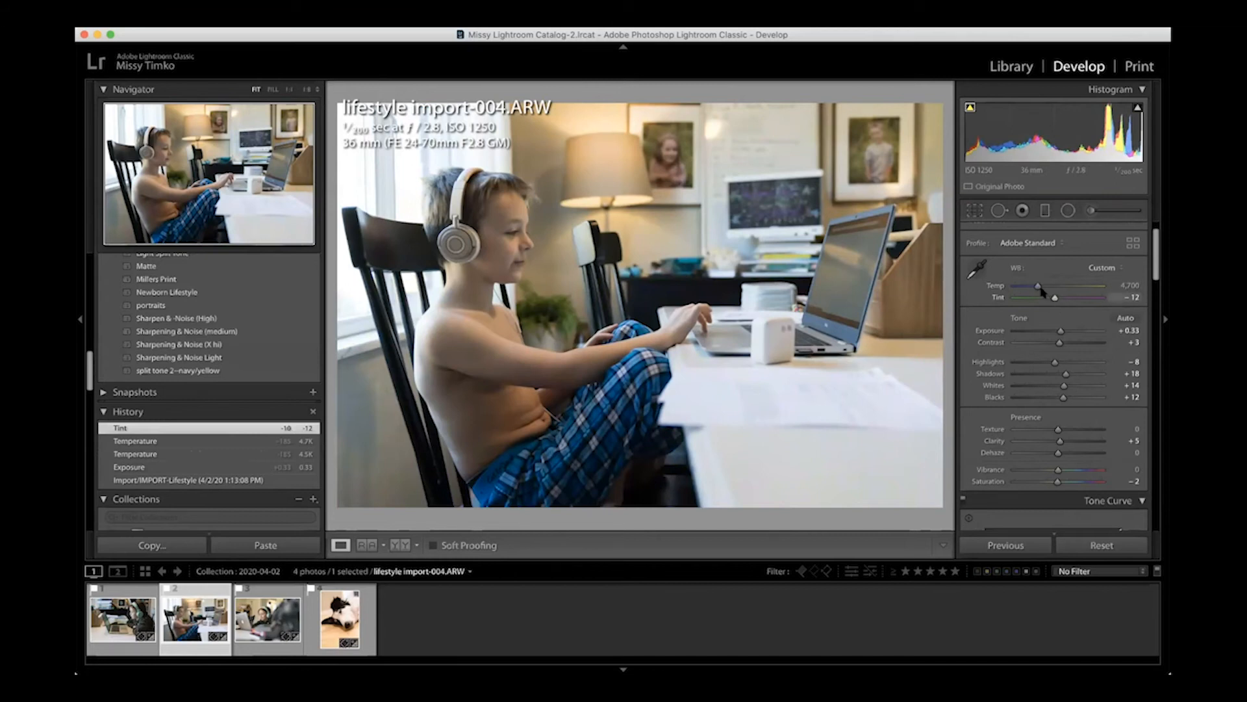
drag(1038, 286, 1038, 287)
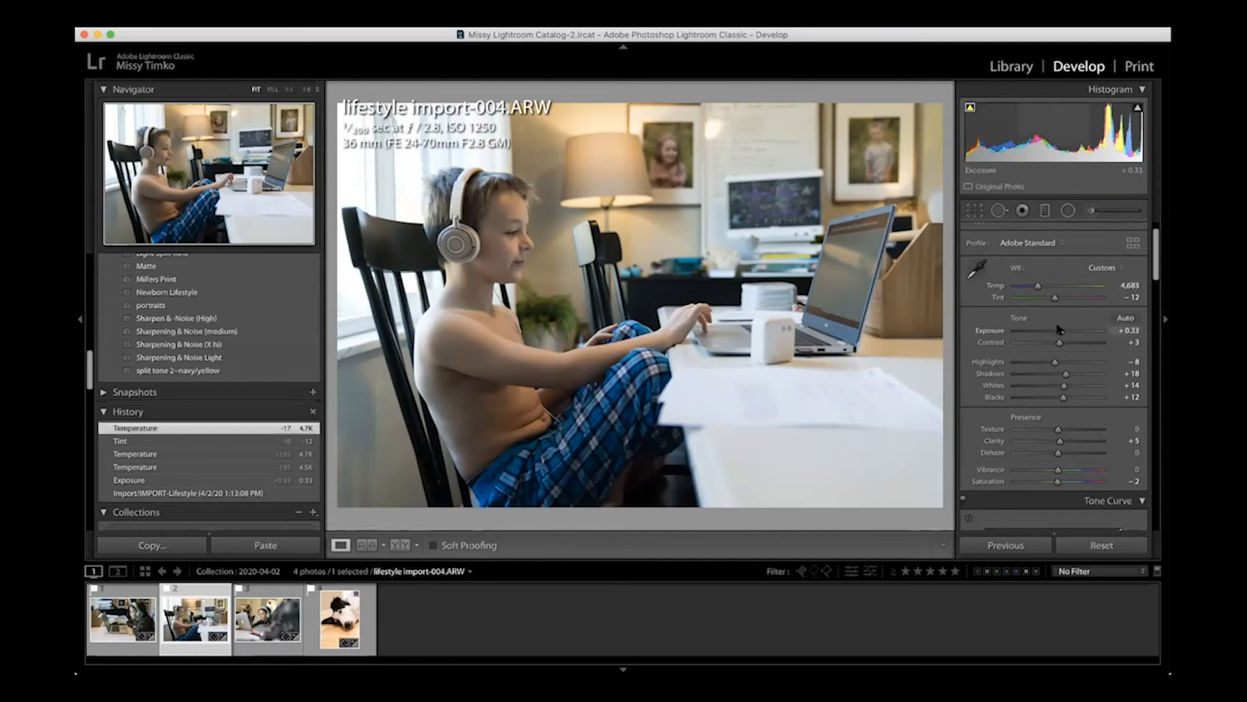
Set the photo's exposure to +0.40 and its contrast to +9.
drag(1061, 332, 1061, 334)
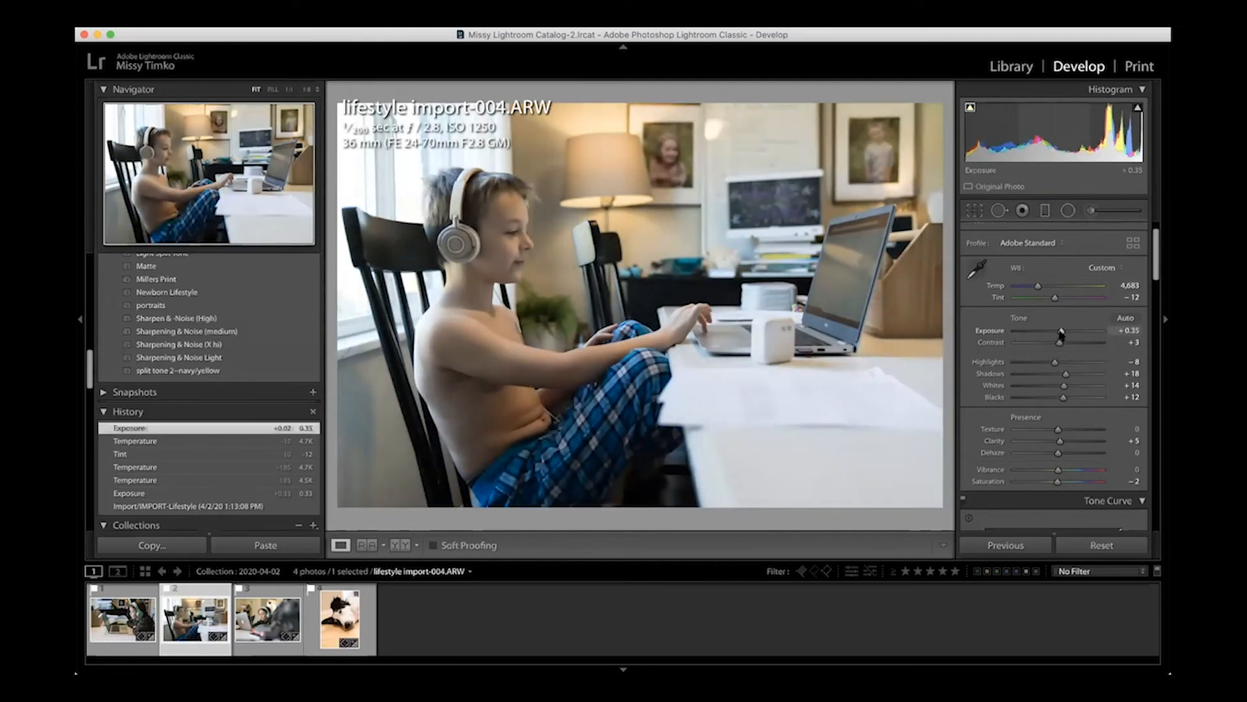
double_click(1061, 334)
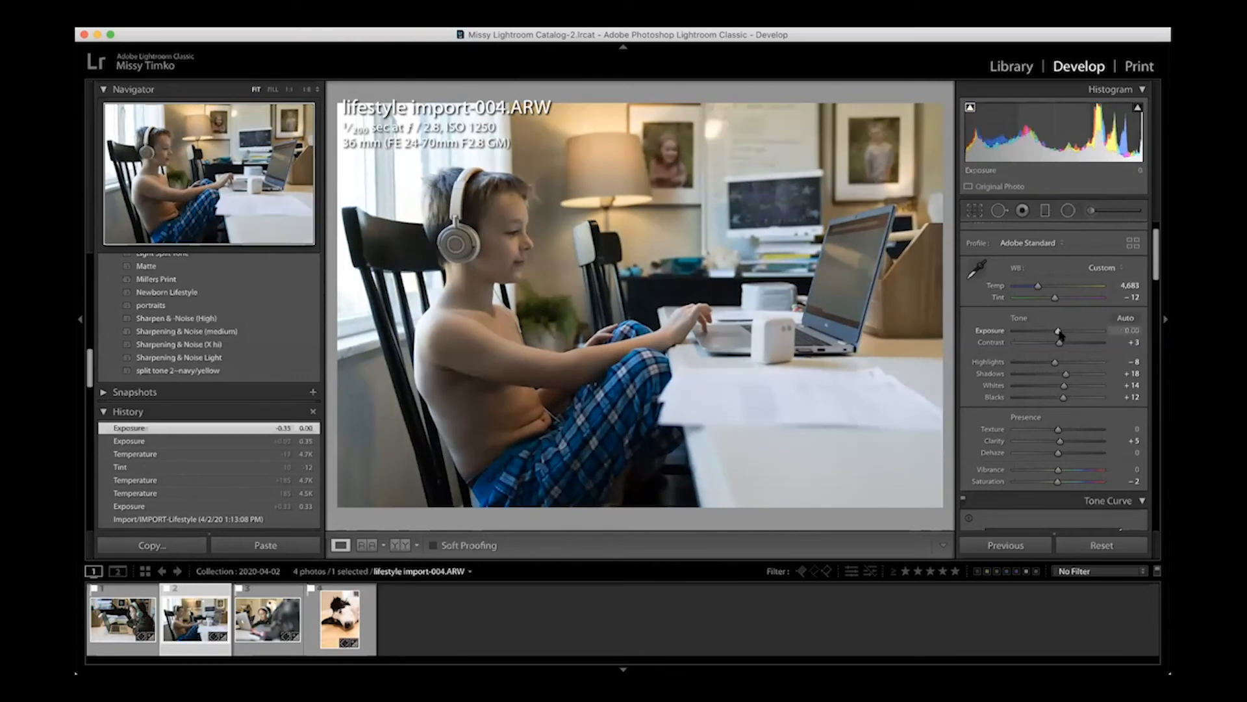
drag(1059, 333, 1062, 332)
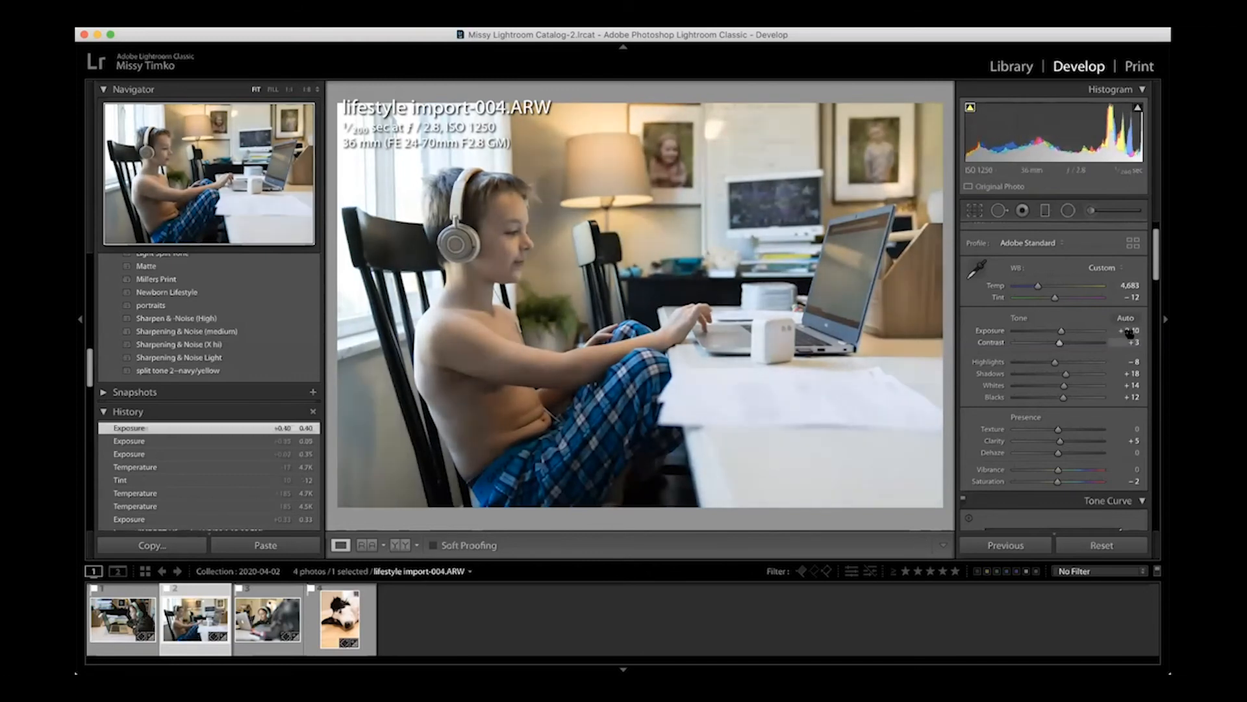
mouse_move(1061, 342)
mouse_down()
mouse_move(1115, 346)
mouse_move(1026, 345)
mouse_move(1064, 345)
mouse_up()
double_click(1061, 346)
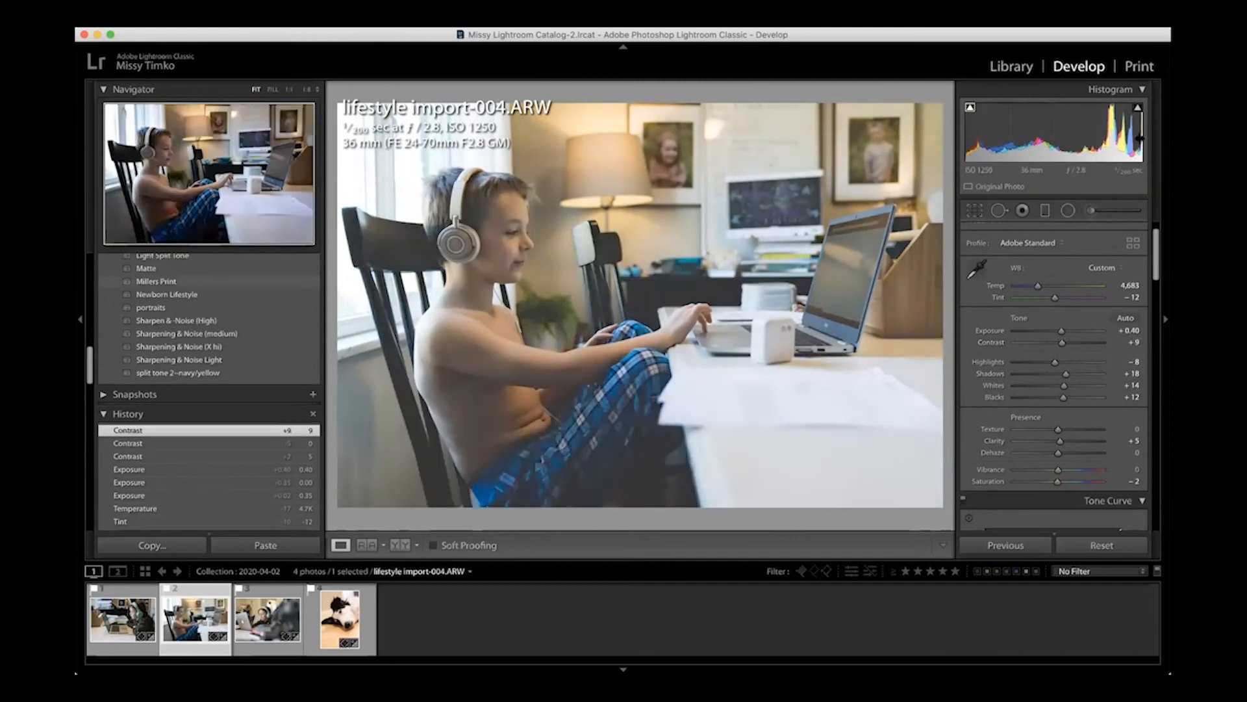
Check the highlight clipping preview, and set Highlights to -47, Shadows to +28 and Whites to +11.
mouse_move(1138, 111)
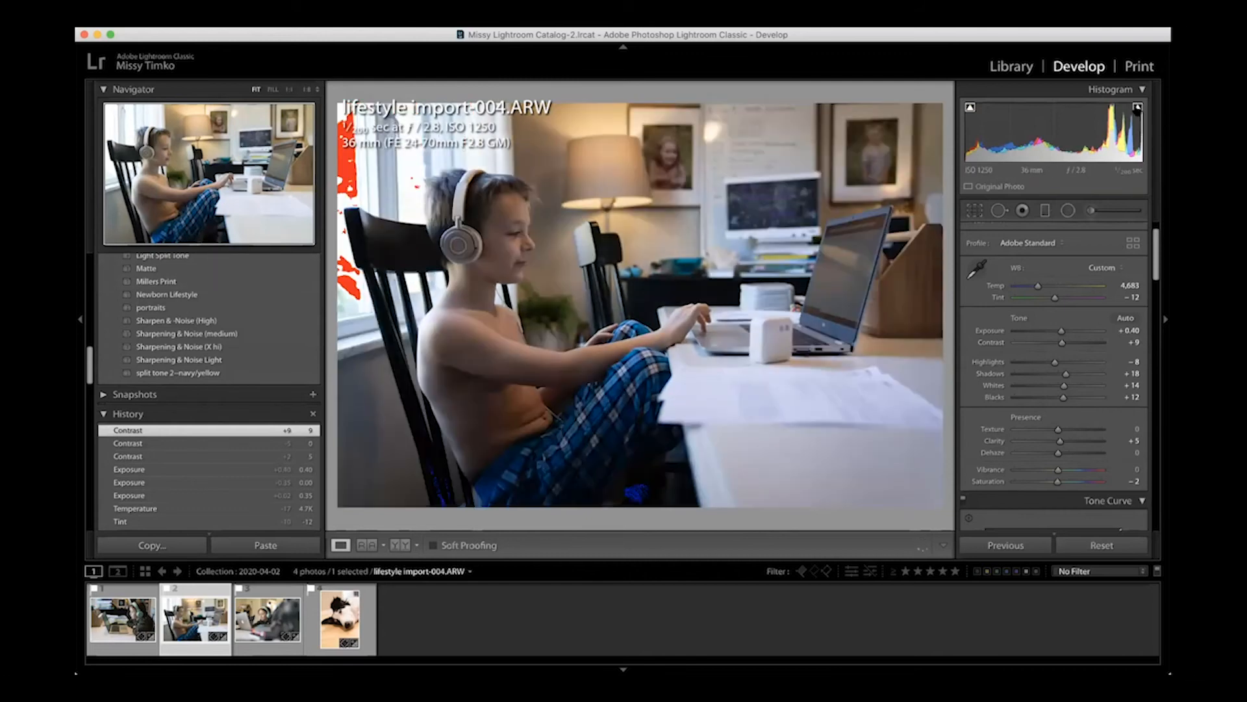
drag(1055, 361, 1037, 362)
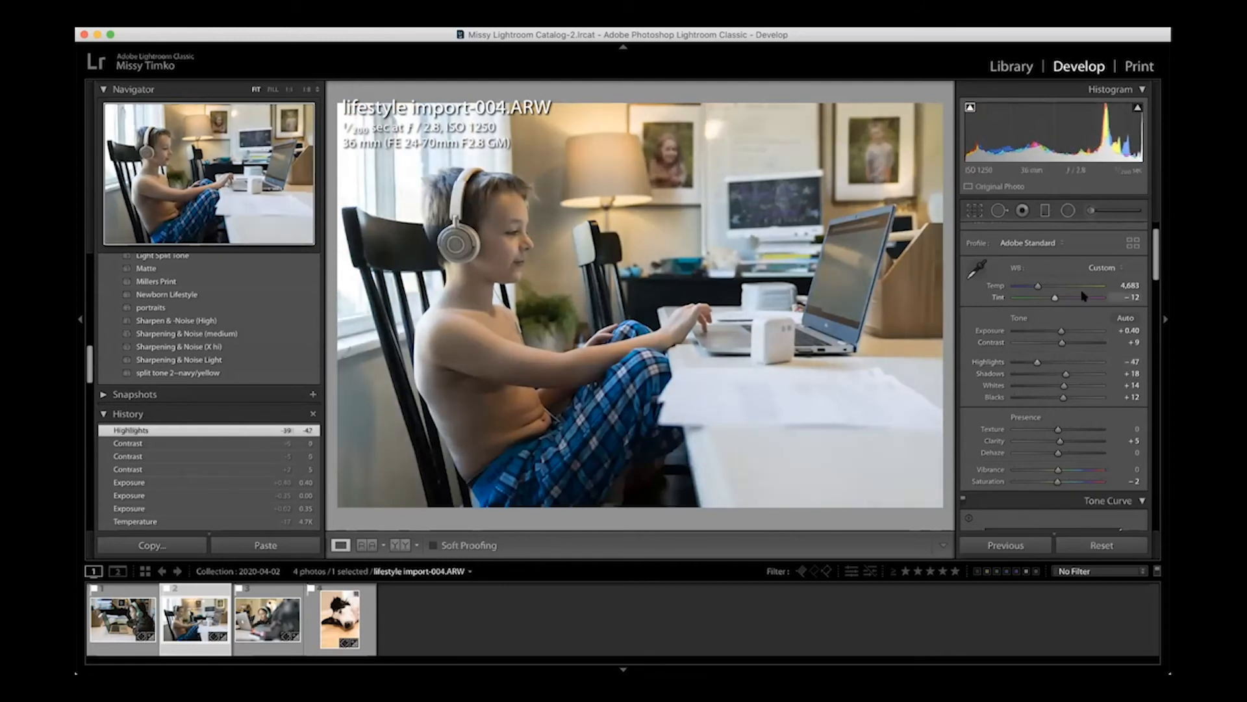
drag(1066, 376, 1063, 390)
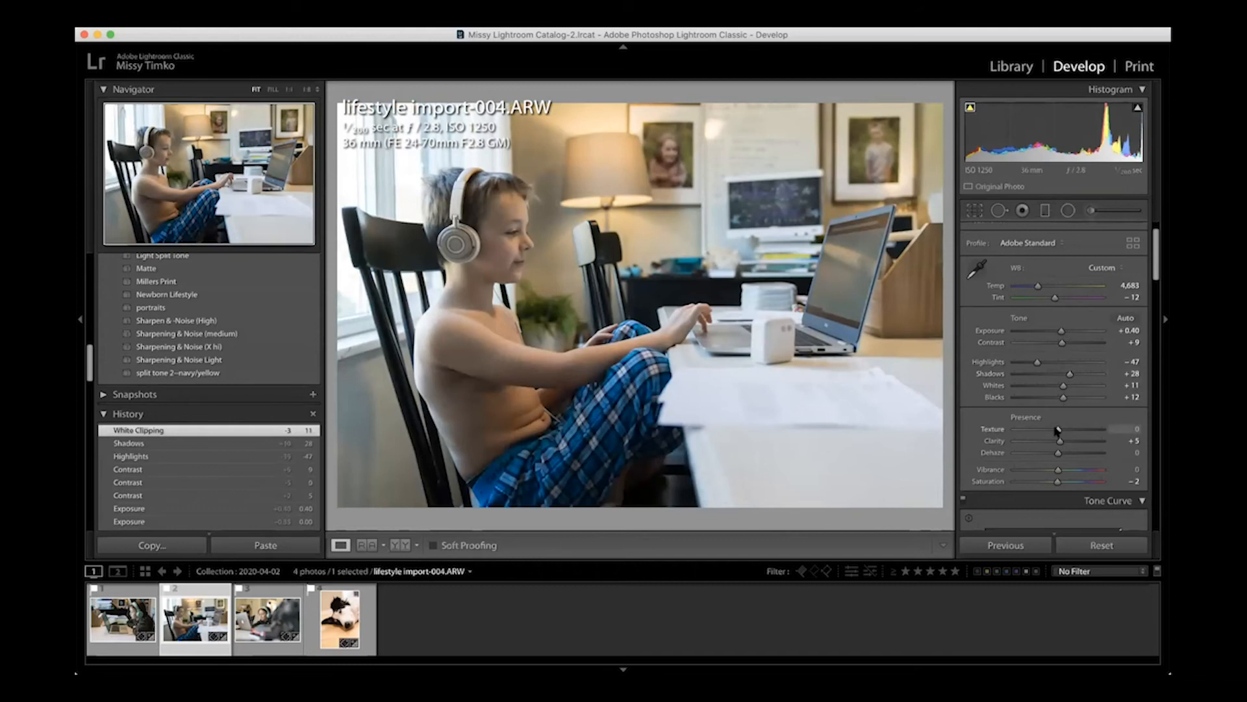
Try texture amounts of +23 and +9 on the photo, resetting the texture to 0 after each.
scroll(1057, 429, down, 3)
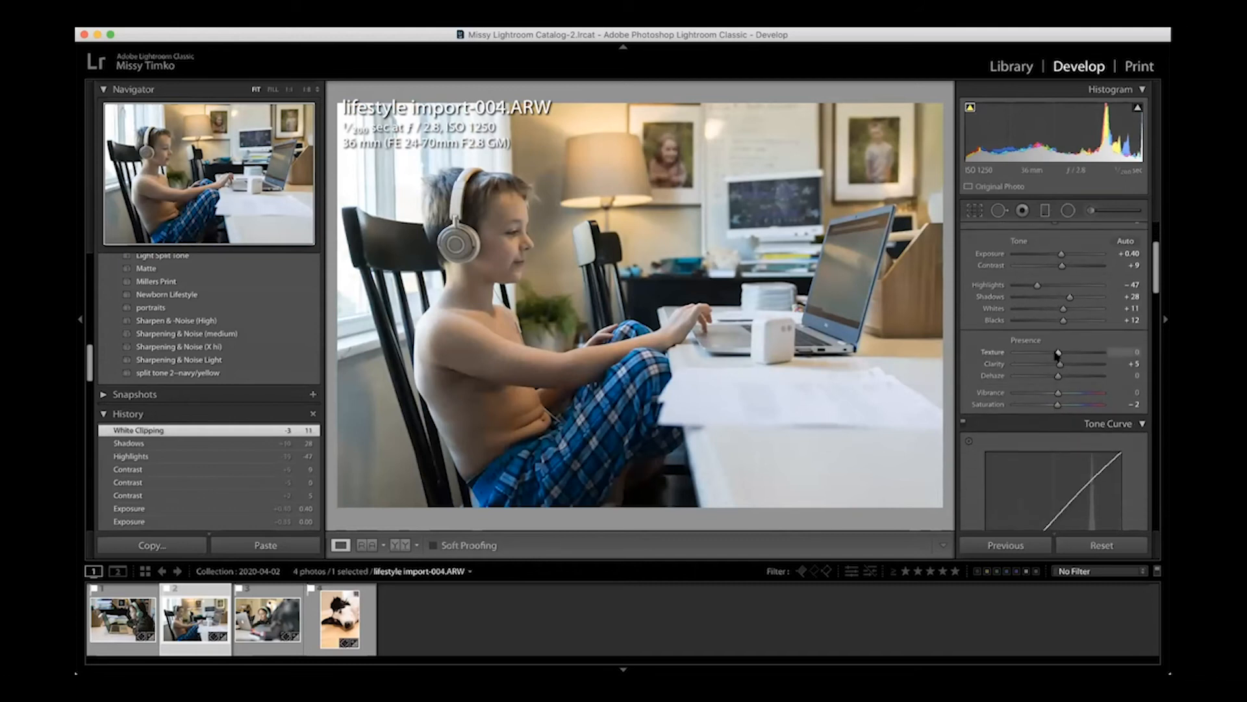
mouse_move(1071, 352)
mouse_down()
mouse_move(1043, 352)
mouse_move(1072, 352)
mouse_up()
double_click(1068, 353)
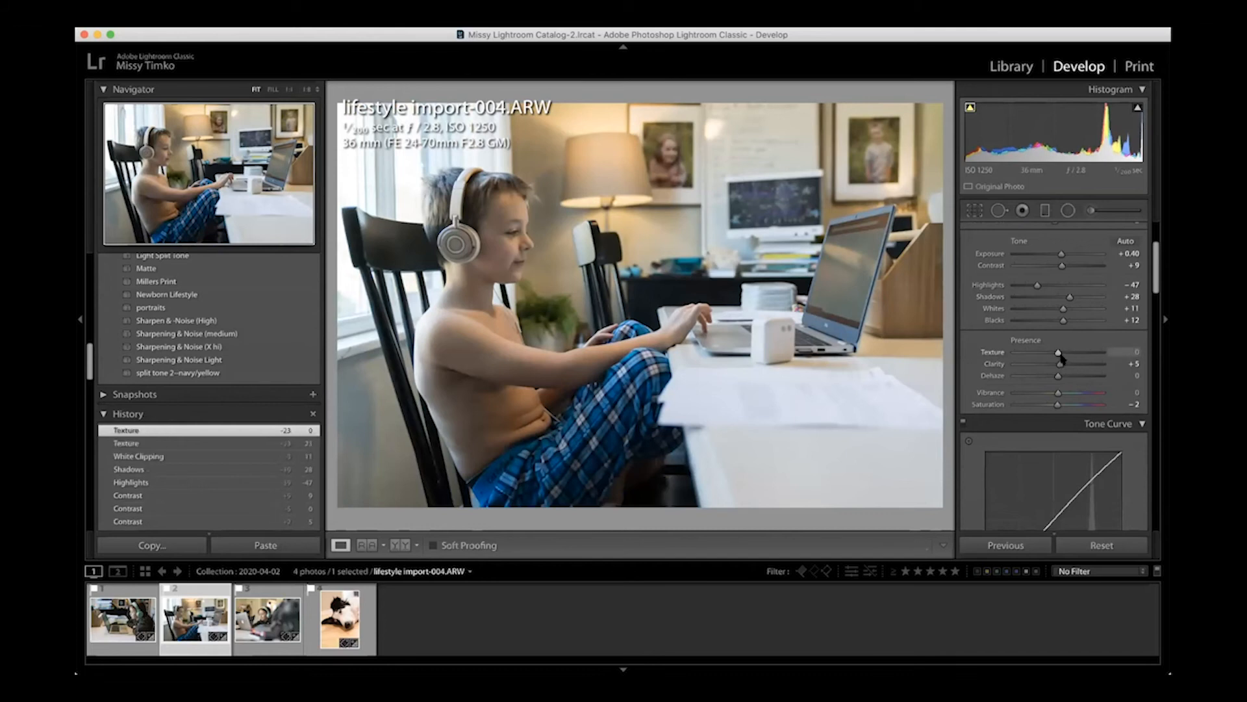
mouse_move(1058, 352)
mouse_down()
mouse_move(999, 355)
mouse_move(1101, 356)
mouse_move(1073, 352)
mouse_up()
double_click(1061, 353)
Set the photo's clarity to +7, vibrance to +12 and saturation to +4.
drag(1061, 365, 1063, 365)
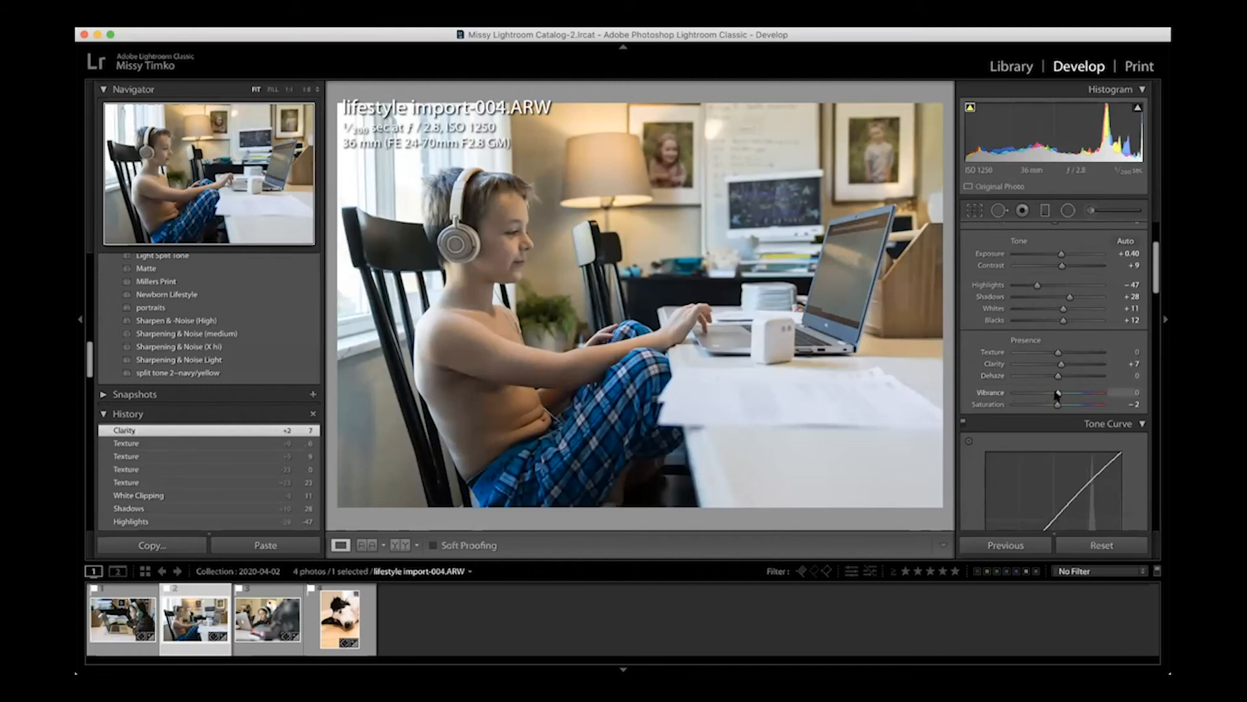
drag(1061, 393, 1071, 393)
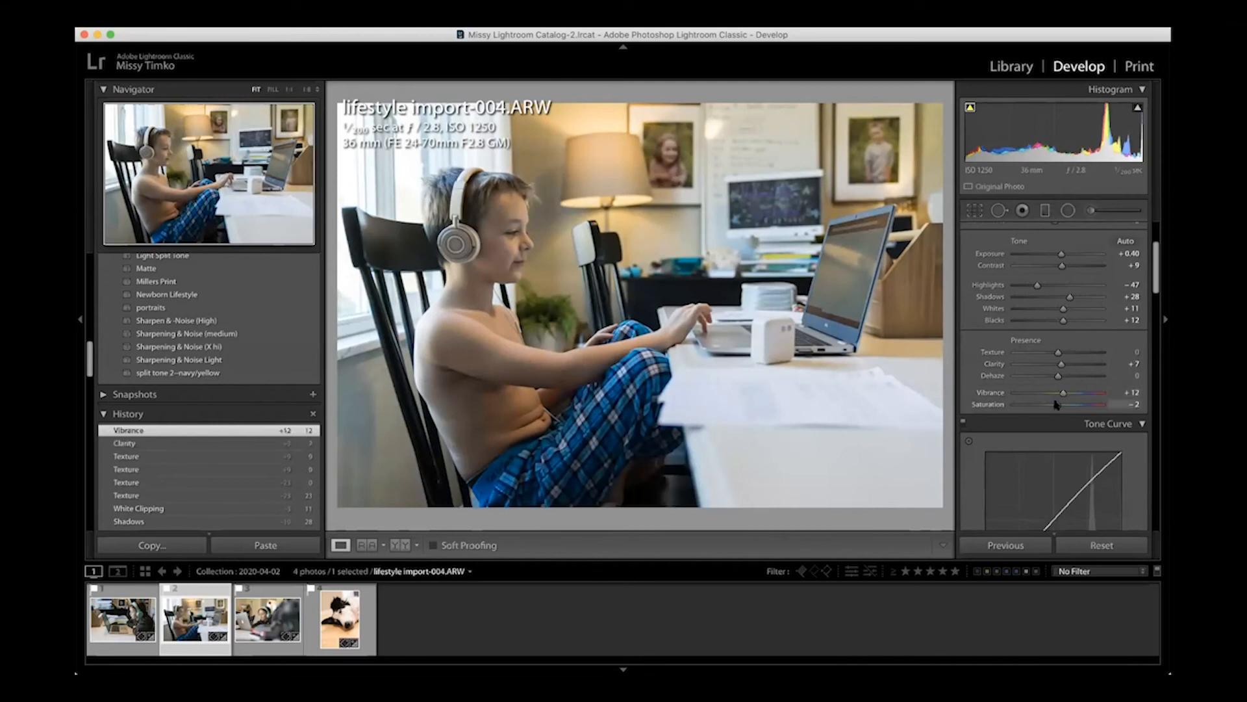
mouse_move(1061, 406)
mouse_down()
mouse_move(1098, 407)
mouse_move(1048, 411)
mouse_move(1062, 406)
mouse_up()
drag(1060, 405, 1061, 406)
Try lowering the tone curve's Lights region to -7, and undo the change.
scroll(1078, 364, down, 5)
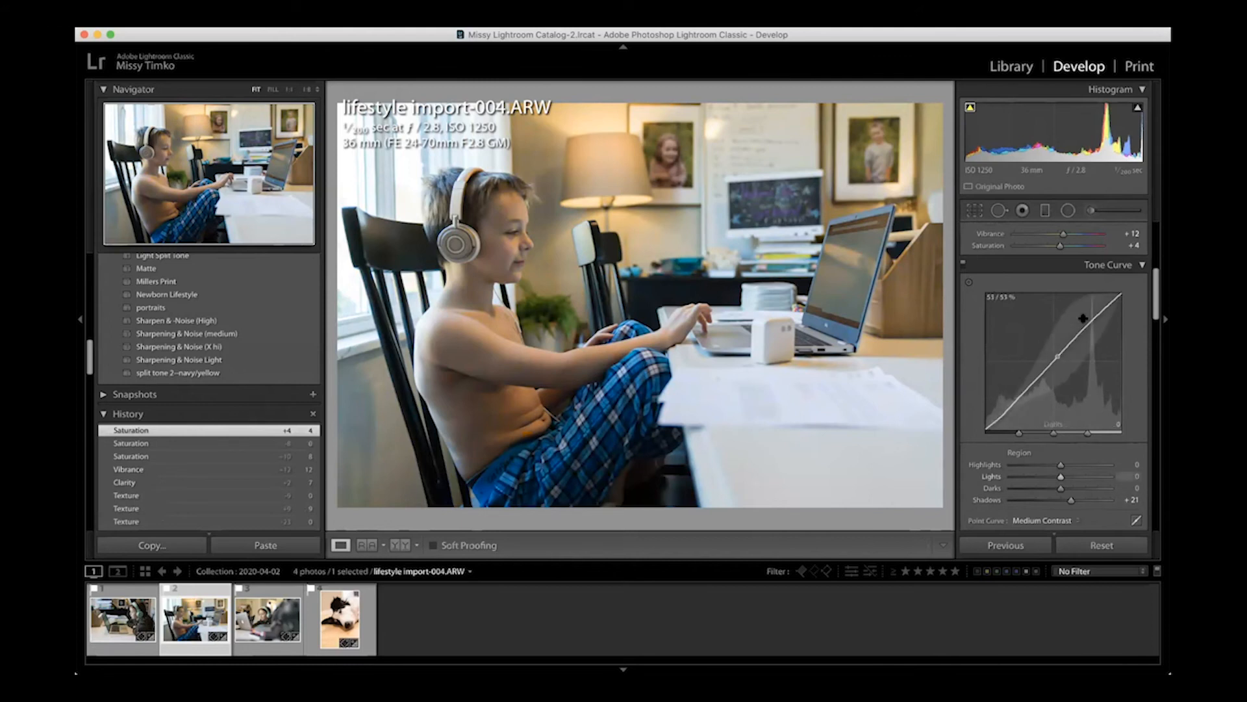
scroll(1059, 338, up, 5)
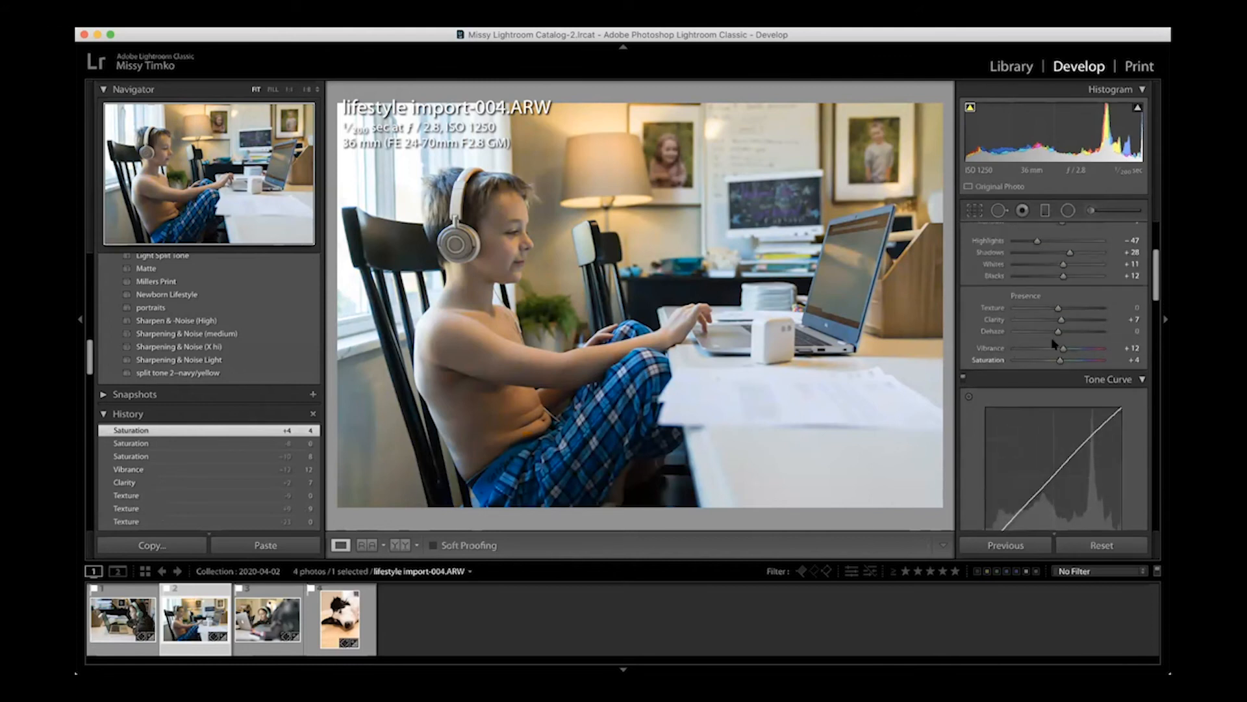
scroll(1063, 313, down, 5)
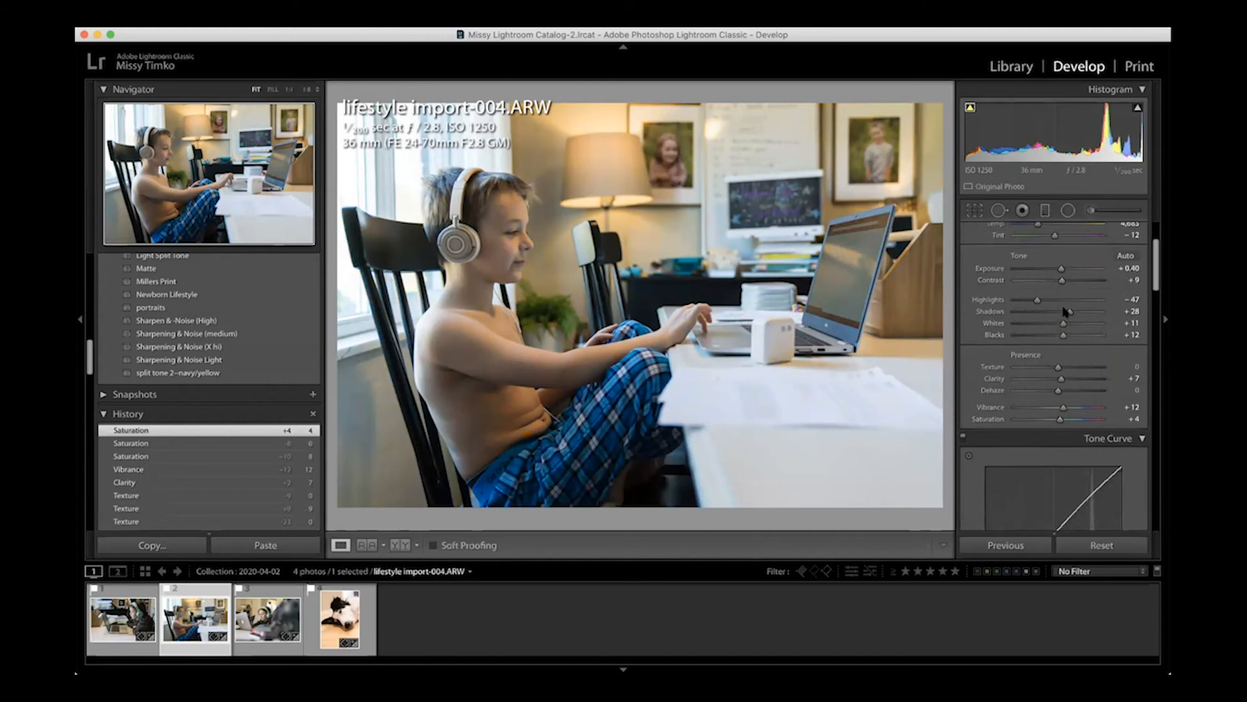
scroll(1065, 313, down, 2)
drag(1083, 332, 1082, 330)
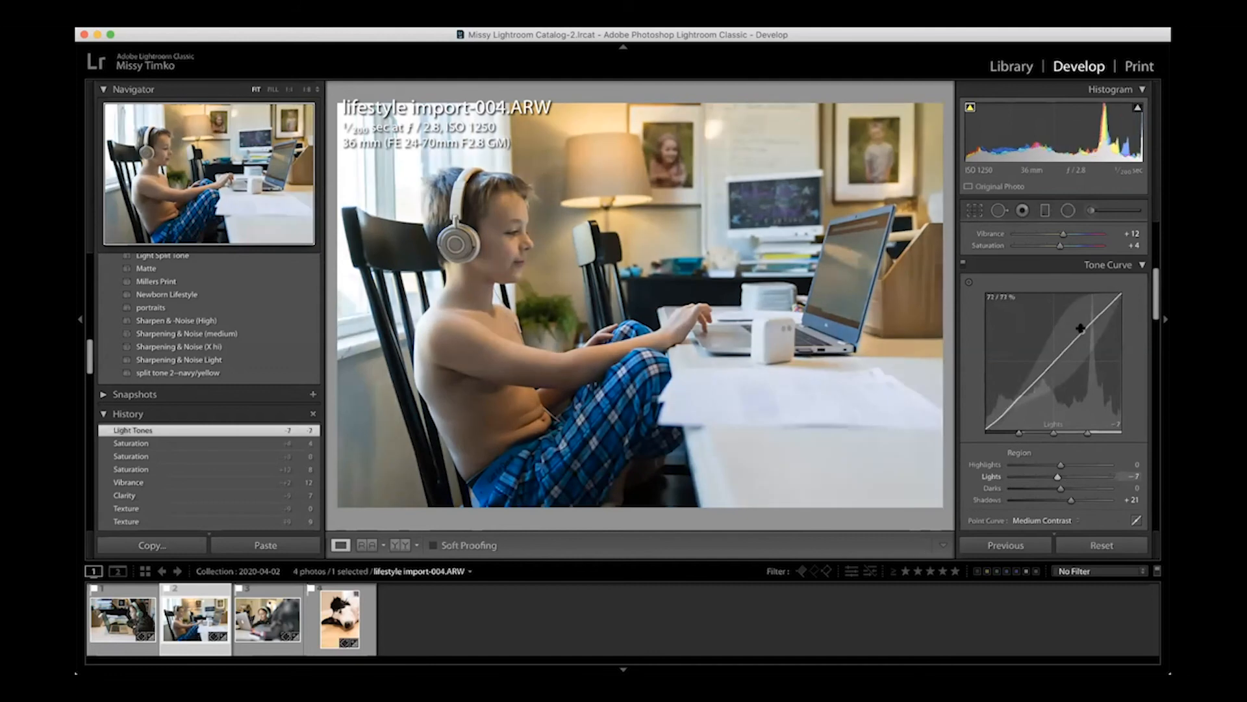
key(super+z)
Raise the Darks region of the tone curve to +14.
drag(1023, 389, 1047, 359)
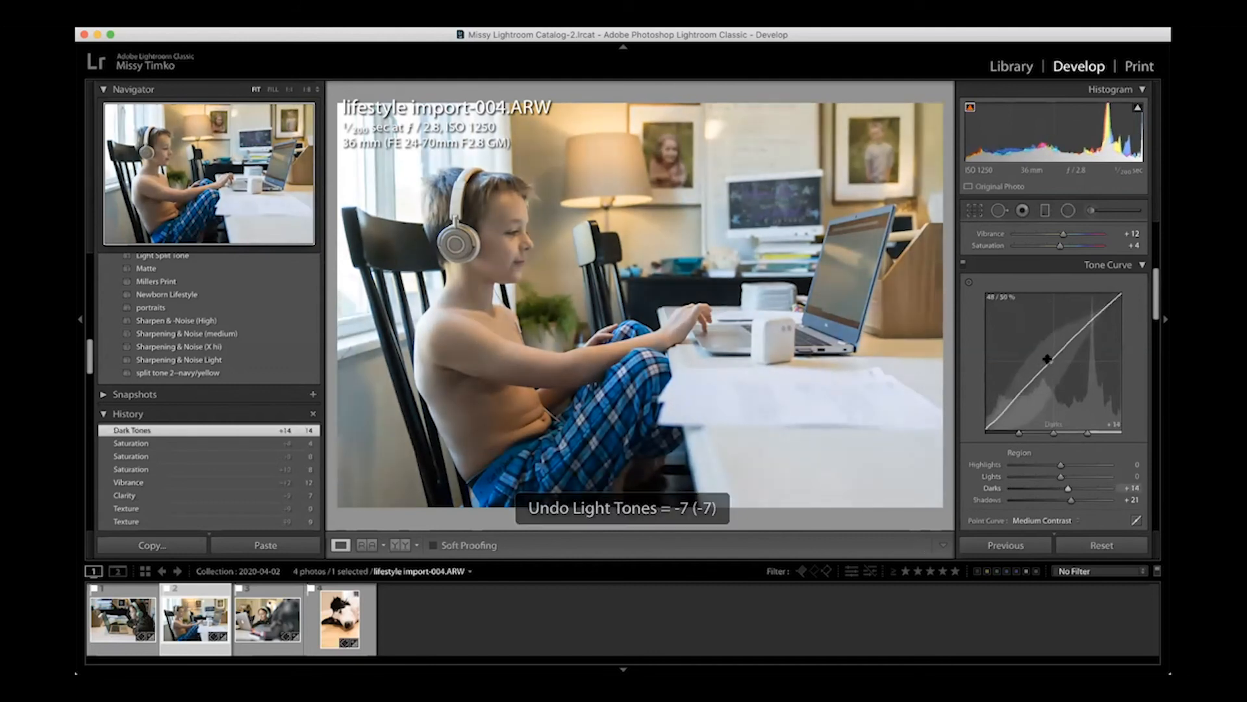
scroll(1047, 358, up, 3)
scroll(1059, 318, down, 5)
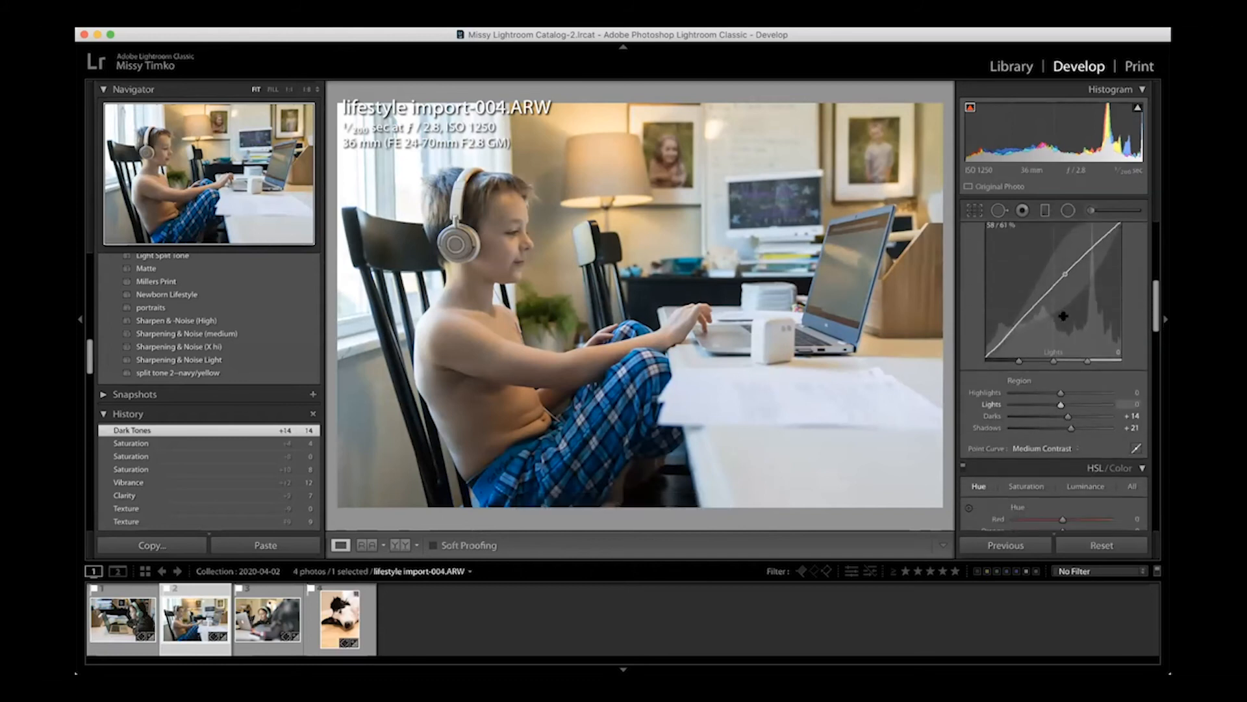
click(1053, 444)
click(1053, 444)
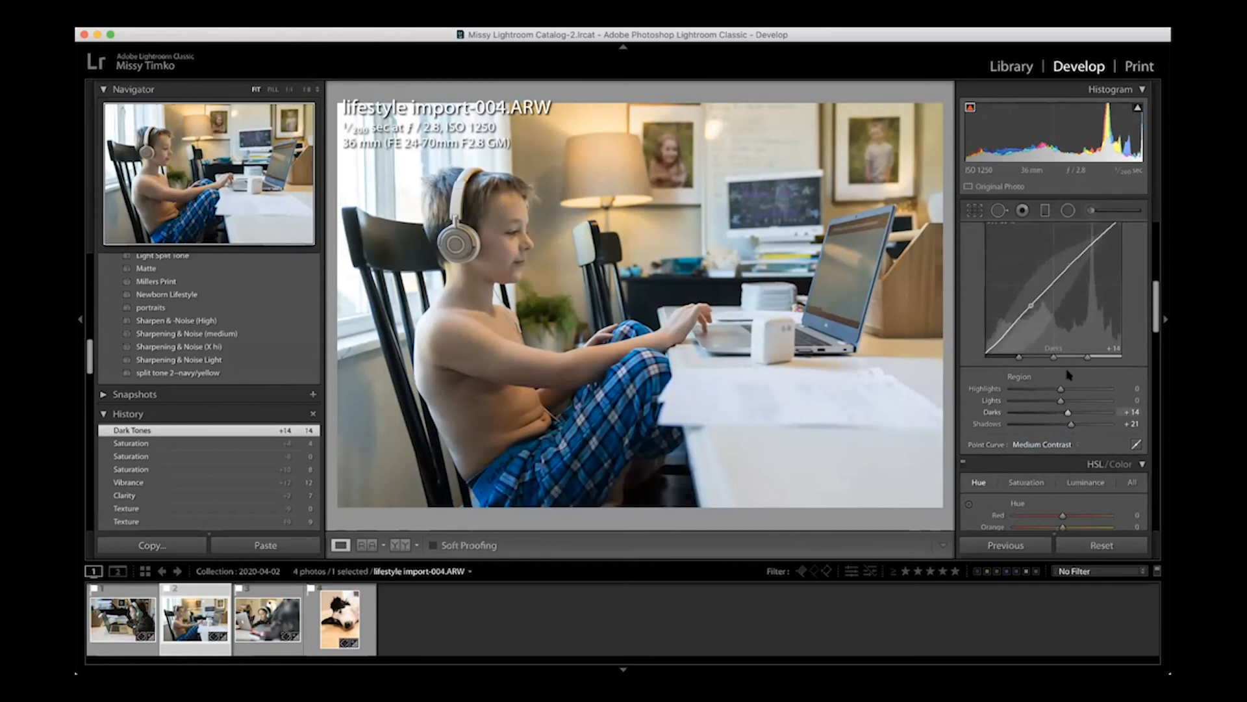
Look at the HSL saturation adjustments, and set the red hue shift to +3.
scroll(1070, 390, down, 3)
scroll(1073, 413, down, 3)
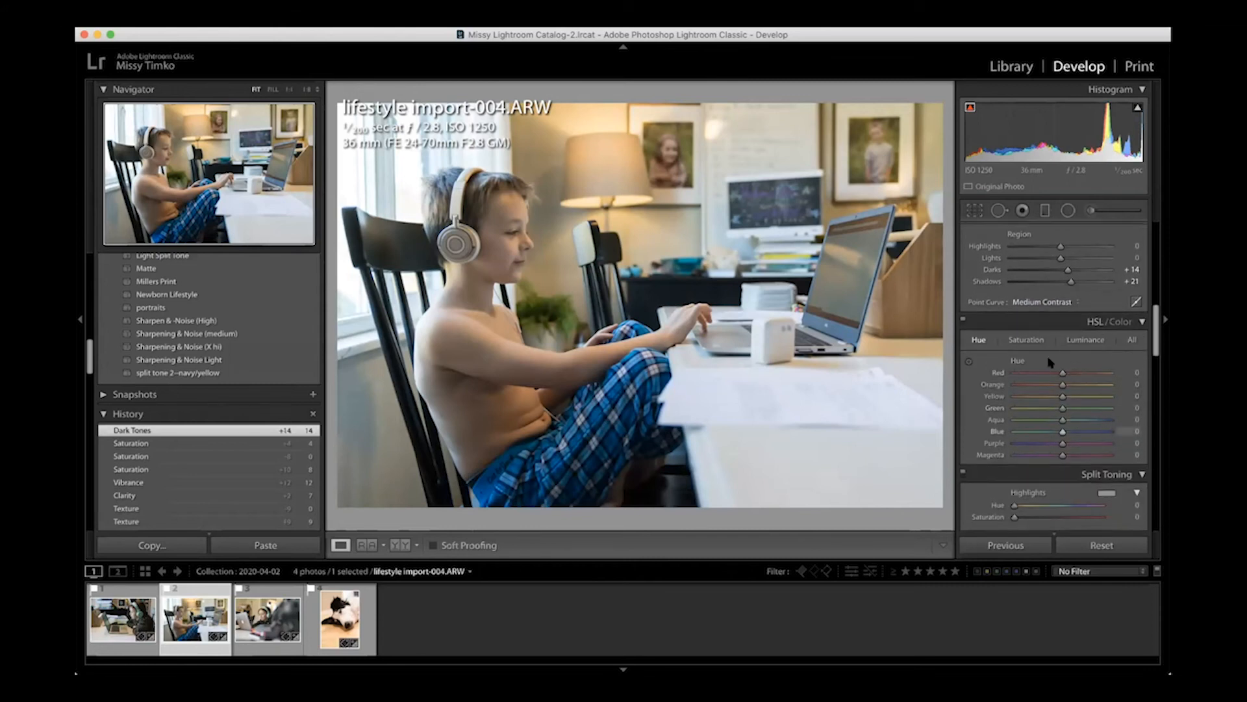
click(1024, 341)
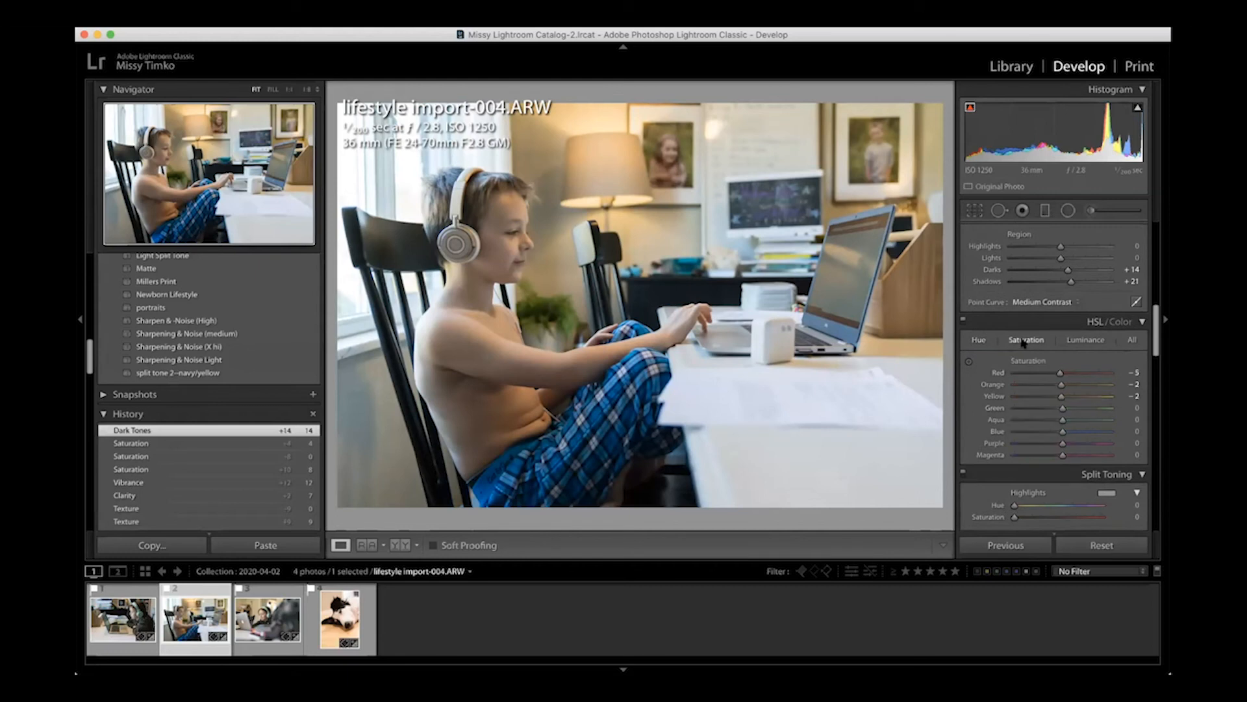
click(976, 340)
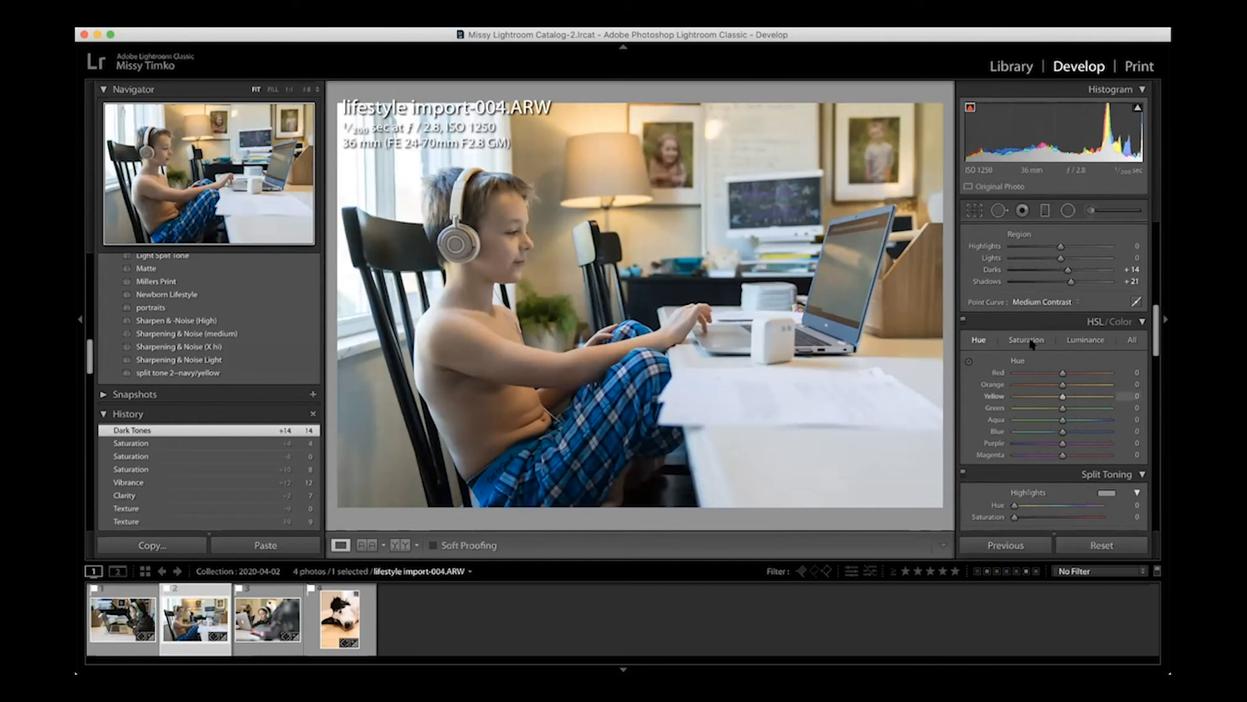
mouse_move(1063, 372)
mouse_down()
mouse_move(1035, 377)
mouse_move(1084, 380)
mouse_move(1020, 378)
mouse_move(1078, 380)
mouse_move(1064, 381)
mouse_up()
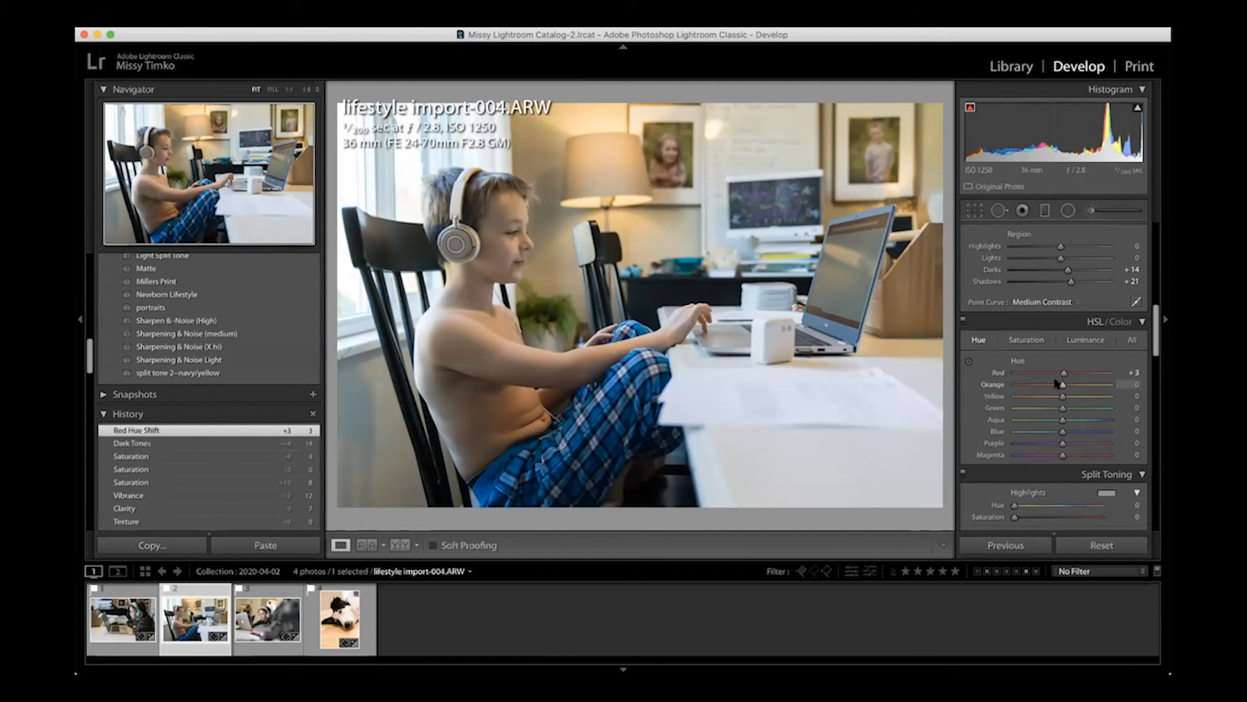
Set the HSL orange hue to +10, and the saturation to -5 for red, 0 for orange and -30 for yellow.
drag(1066, 383, 1054, 396)
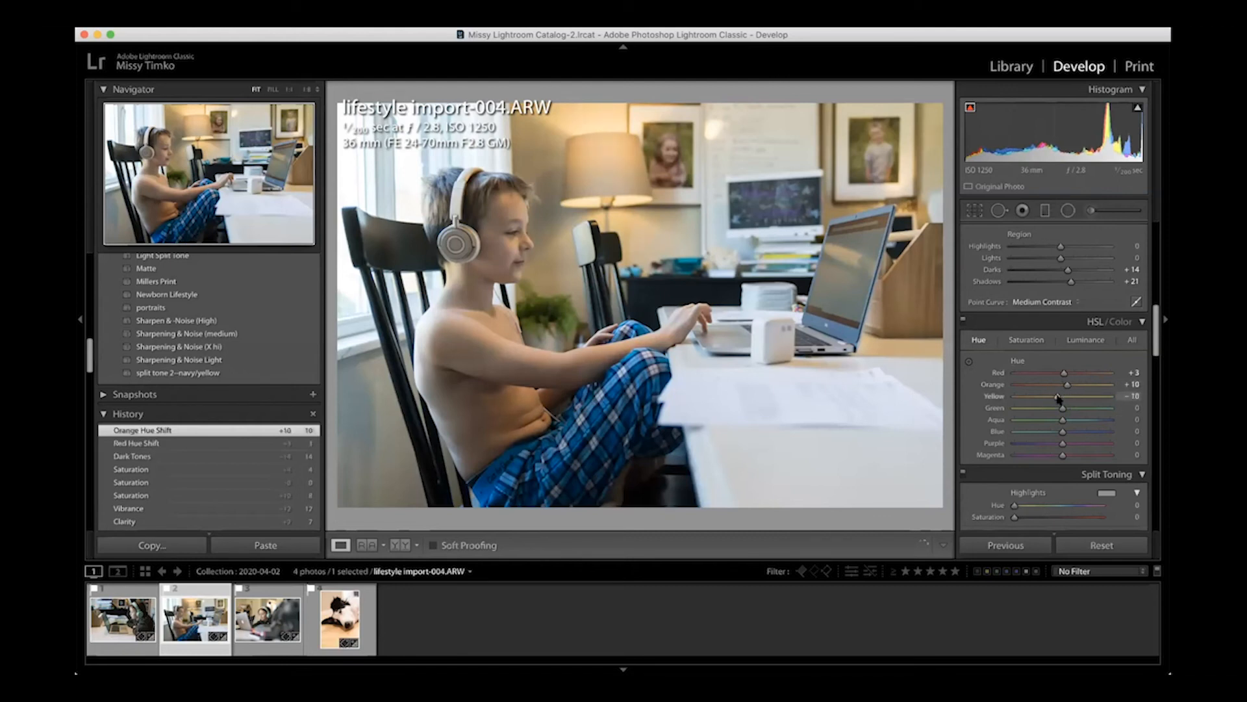
click(1026, 339)
drag(1062, 396, 1004, 399)
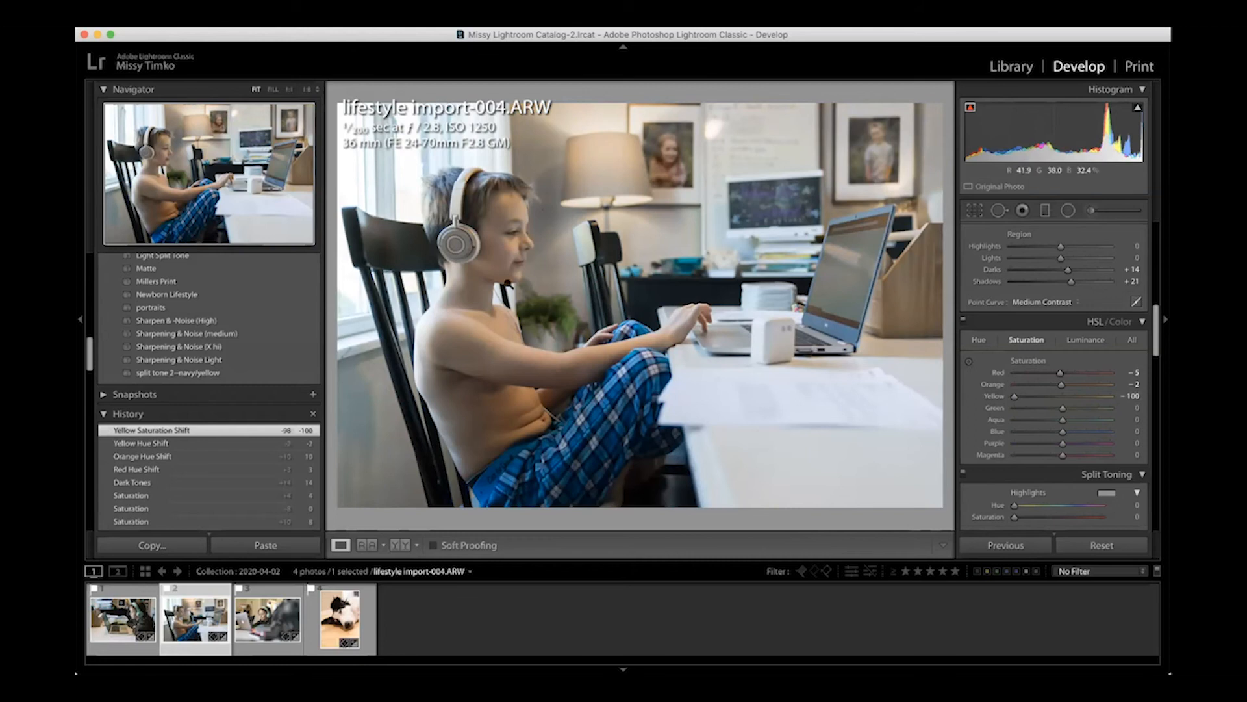
drag(1014, 397, 1039, 403)
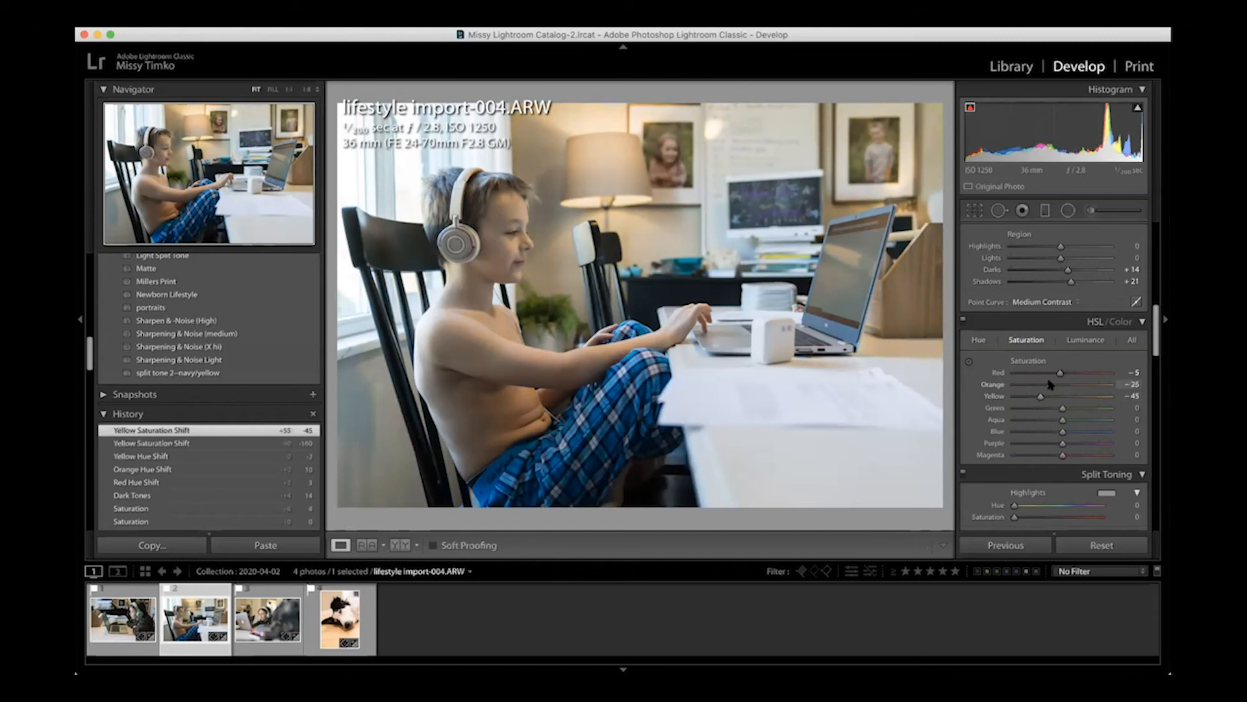
drag(1056, 384, 1056, 386)
double_click(1056, 384)
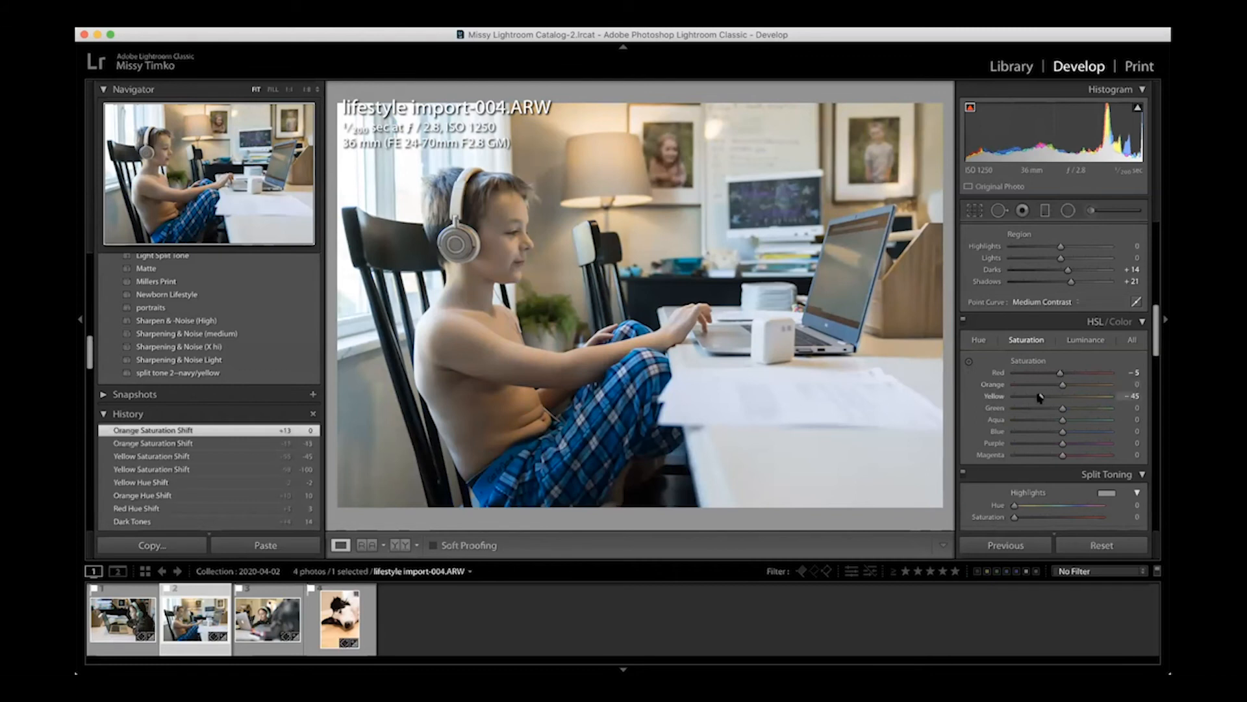
drag(1045, 398, 1048, 397)
Set the aqua luminance to +3, and try raising the blue luminance to +12 before resetting it to 0.
scroll(1048, 398, down, 3)
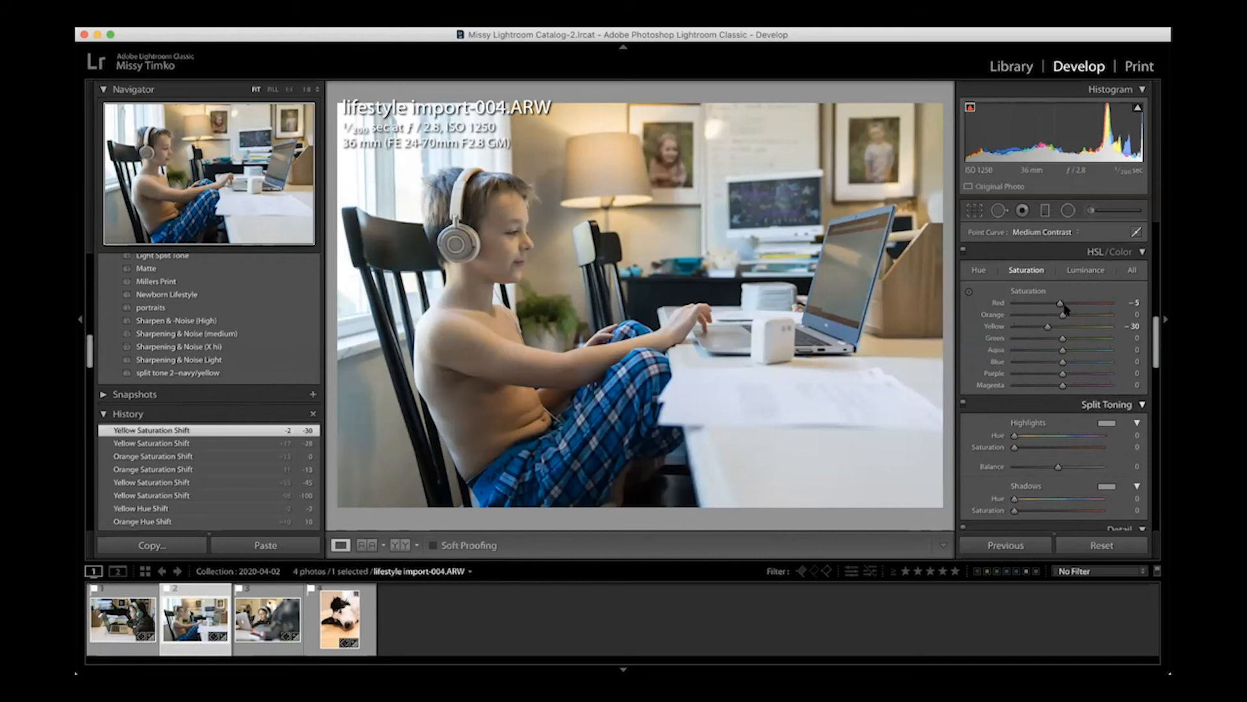
click(1083, 269)
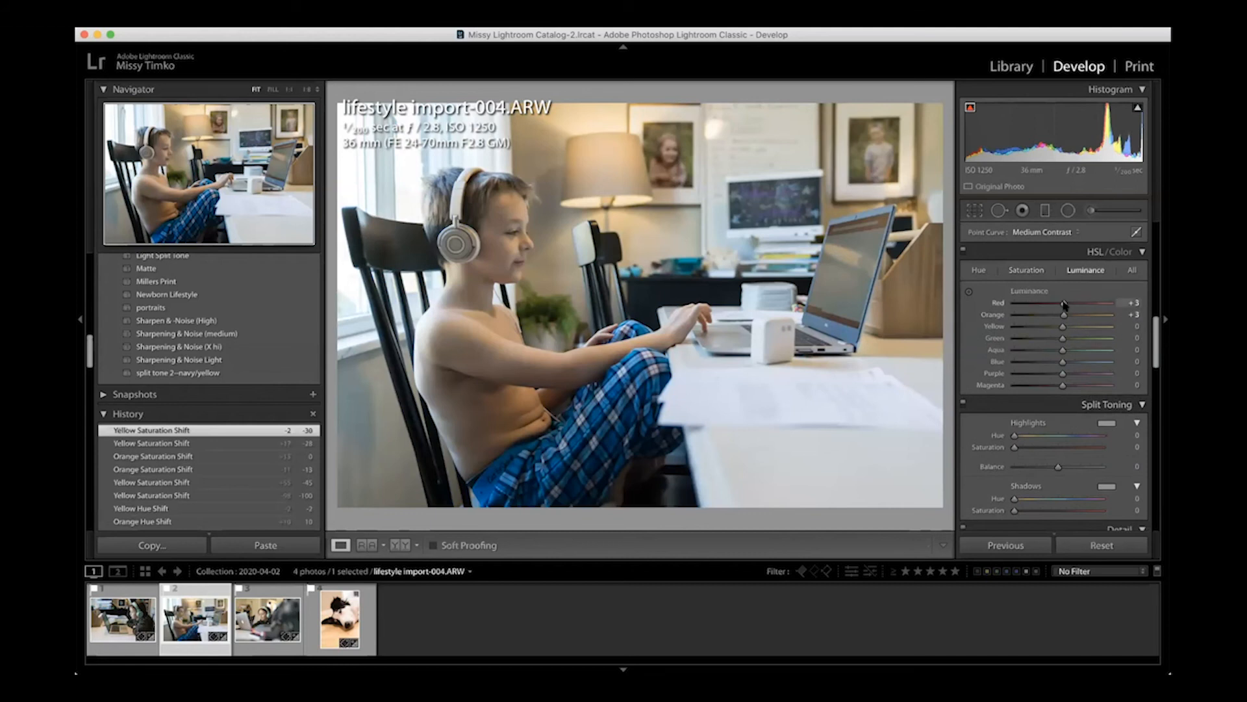
mouse_move(1063, 350)
mouse_down()
mouse_move(1111, 362)
mouse_move(1038, 361)
mouse_move(1112, 359)
mouse_move(998, 363)
mouse_move(1129, 363)
mouse_move(1067, 363)
mouse_up()
double_click(1066, 362)
Go to the sharpening and noise reduction settings, and open the dog photo lifestyle import-021.ARW at 1:1 around the dog's eye.
scroll(1067, 364, down, 4)
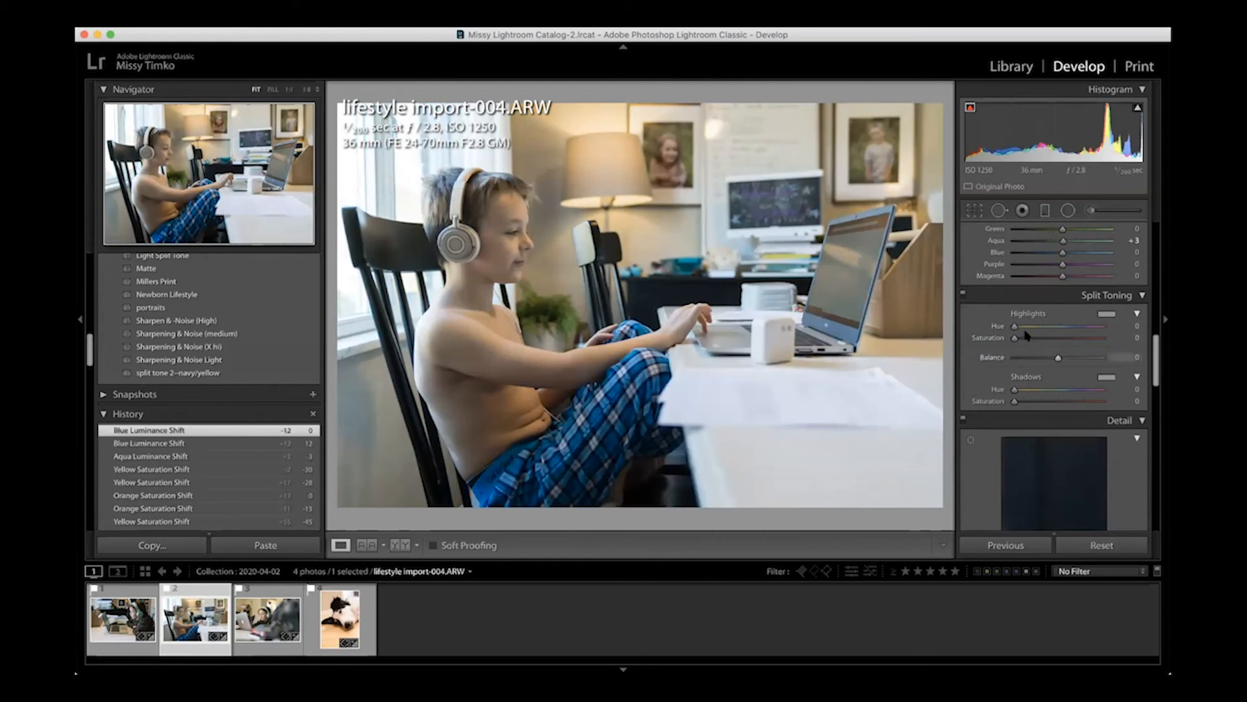
scroll(1058, 330, down, 1)
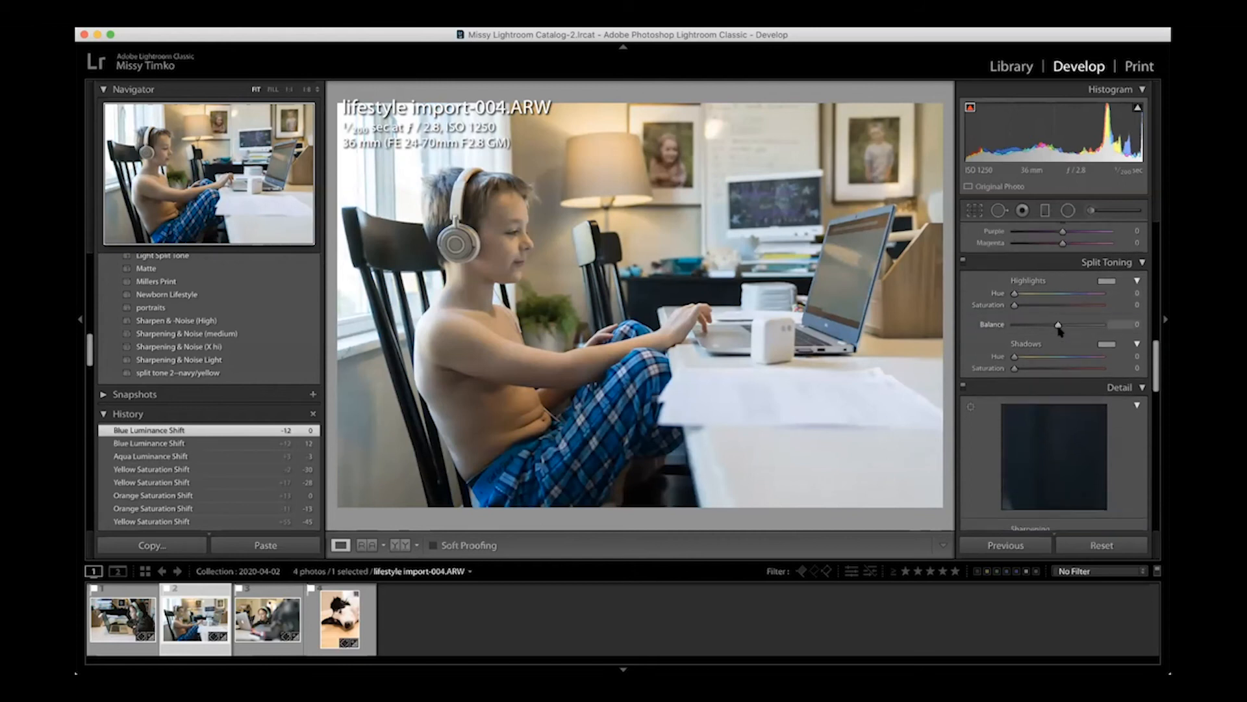
scroll(1054, 328, down, 6)
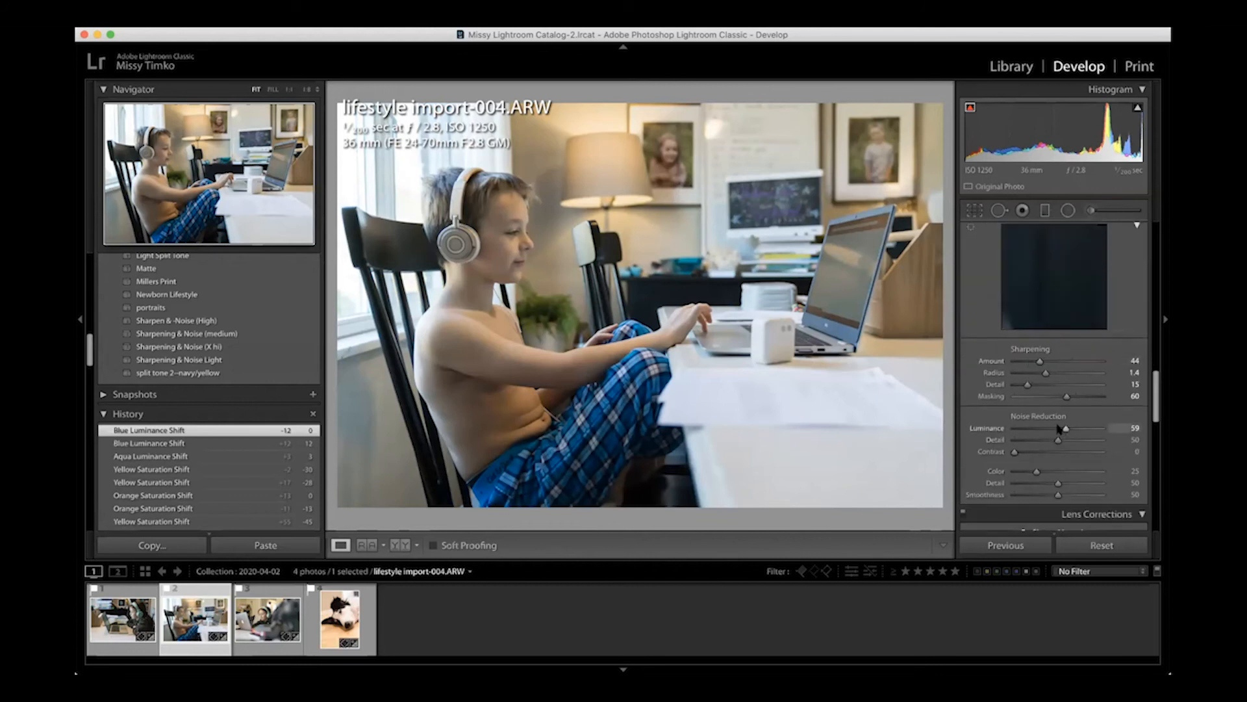
key(Right)
key(Right)
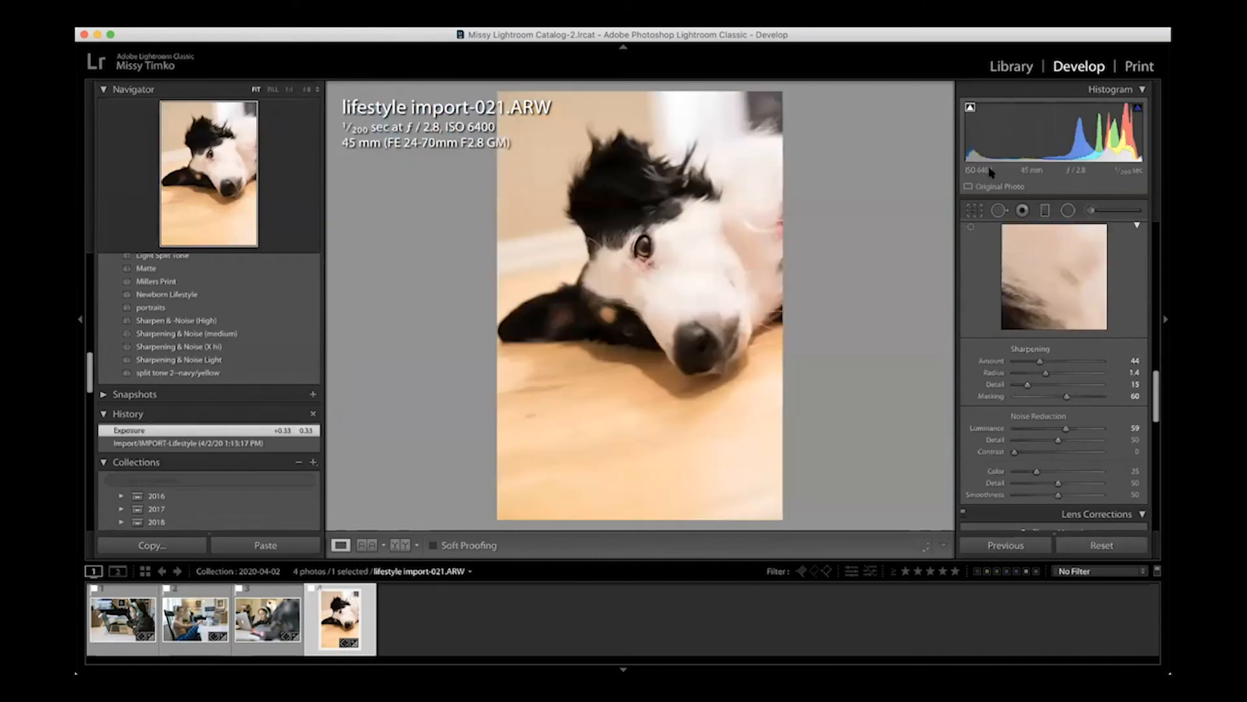
click(662, 214)
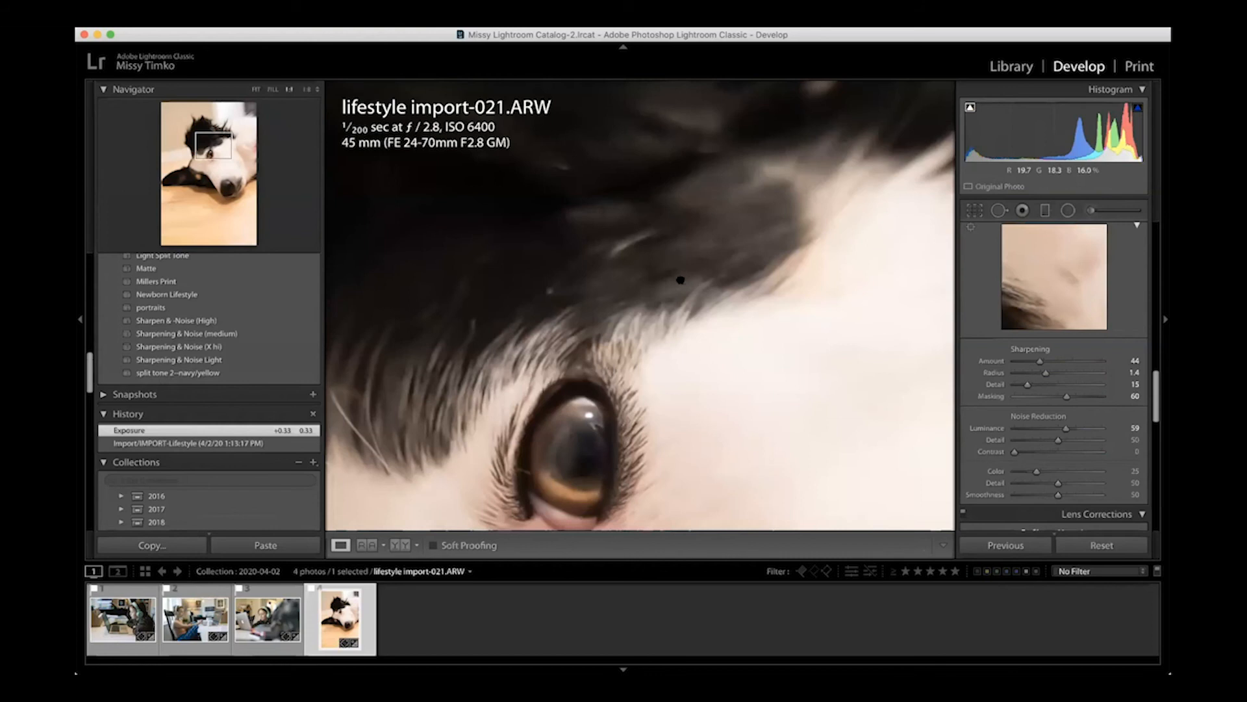
drag(680, 280, 706, 166)
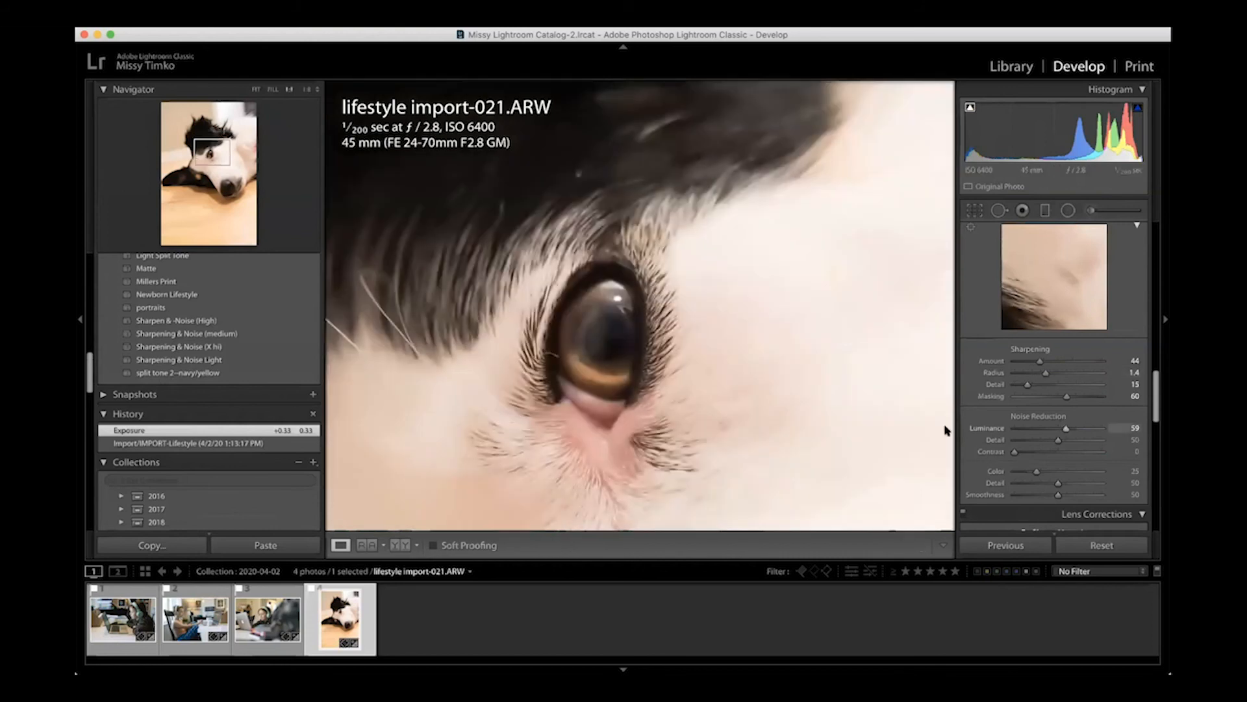
Set the luminance noise reduction to 0 and inspect the noise across the dog's fur and nose and the wood floor.
text(0)
key(Return)
drag(668, 201, 750, 396)
drag(747, 244, 708, 455)
drag(789, 174, 574, 352)
drag(855, 203, 517, 154)
drag(585, 364, 624, 215)
drag(492, 497, 805, 148)
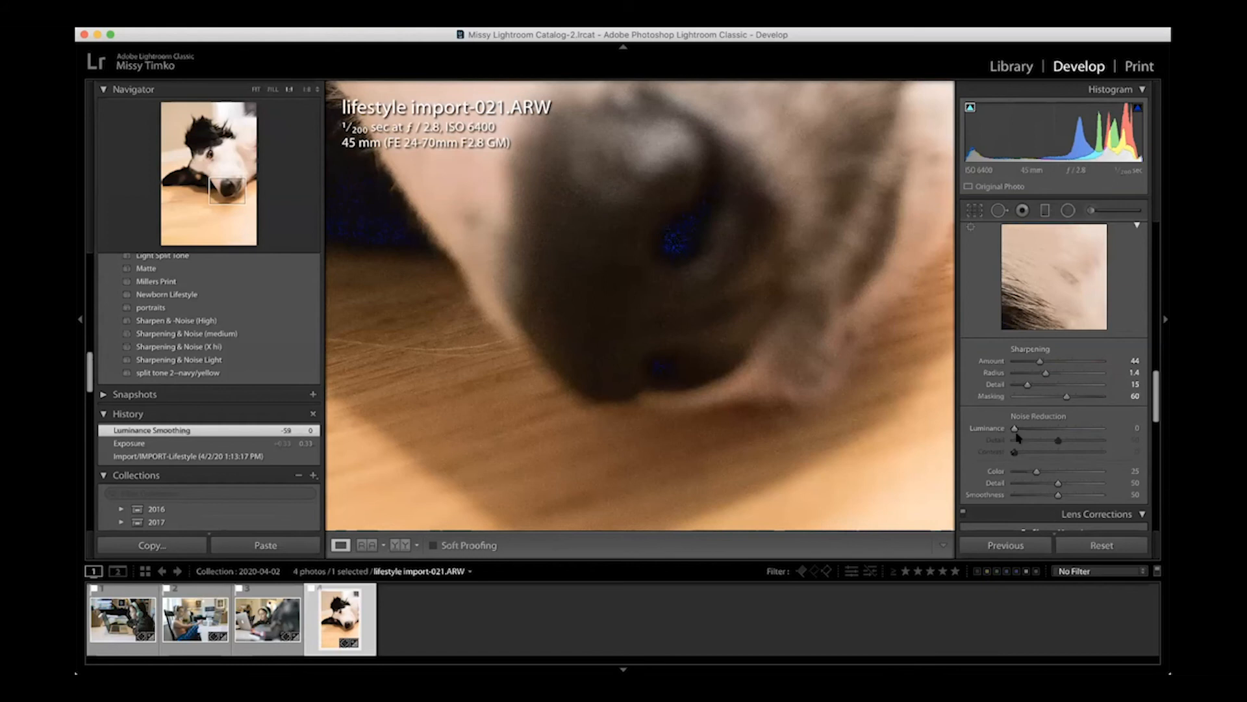
Try luminance noise reduction at 60 and 49, and set it to 52 while checking the dog's nose at 1:1.
drag(1018, 428, 1066, 428)
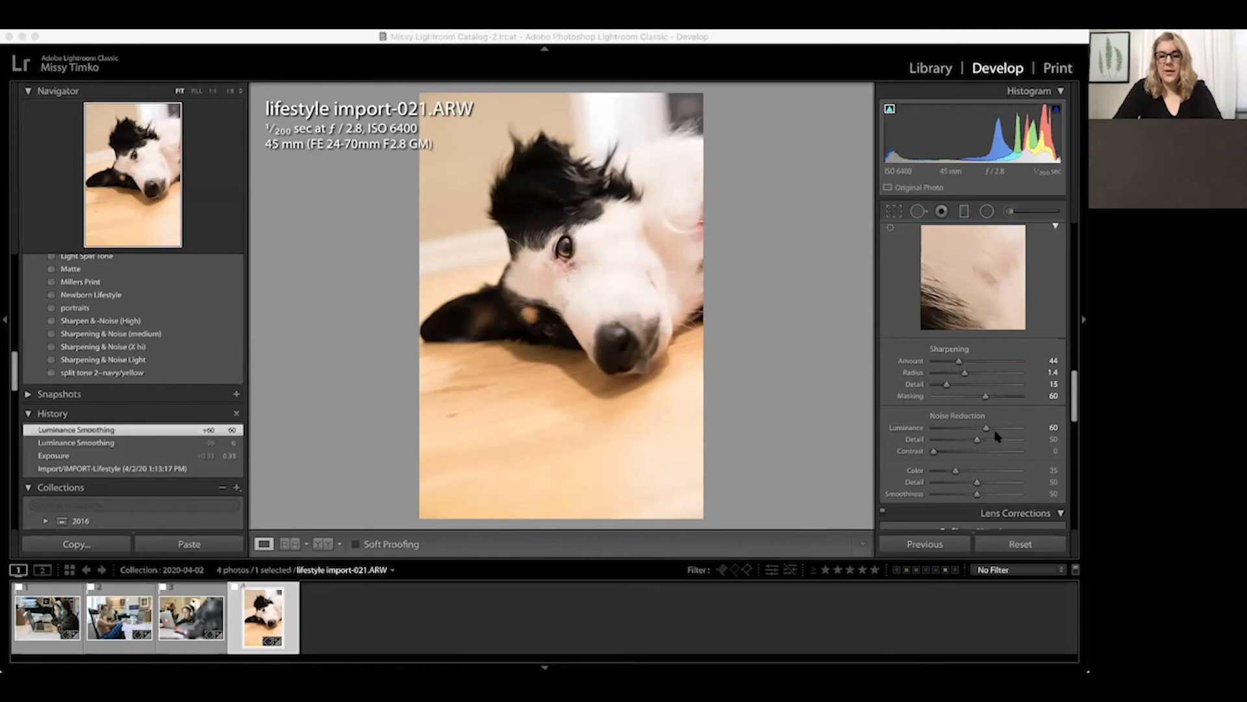
drag(986, 432, 976, 430)
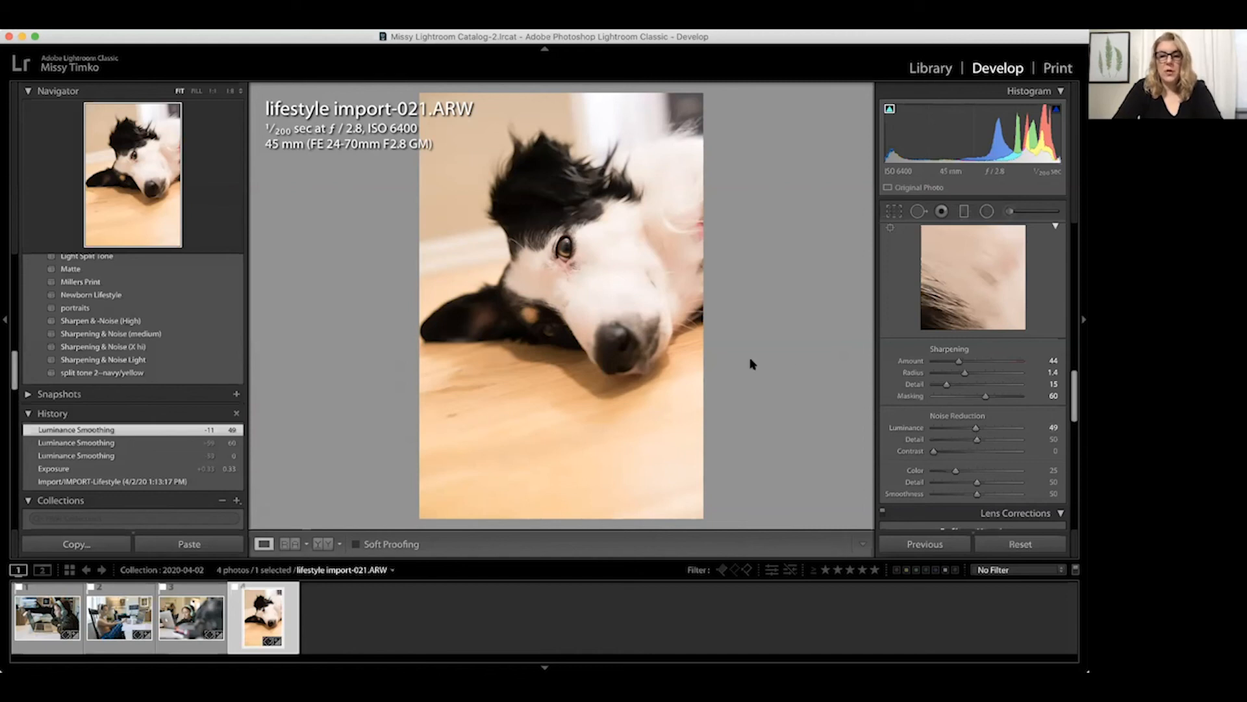
click(605, 332)
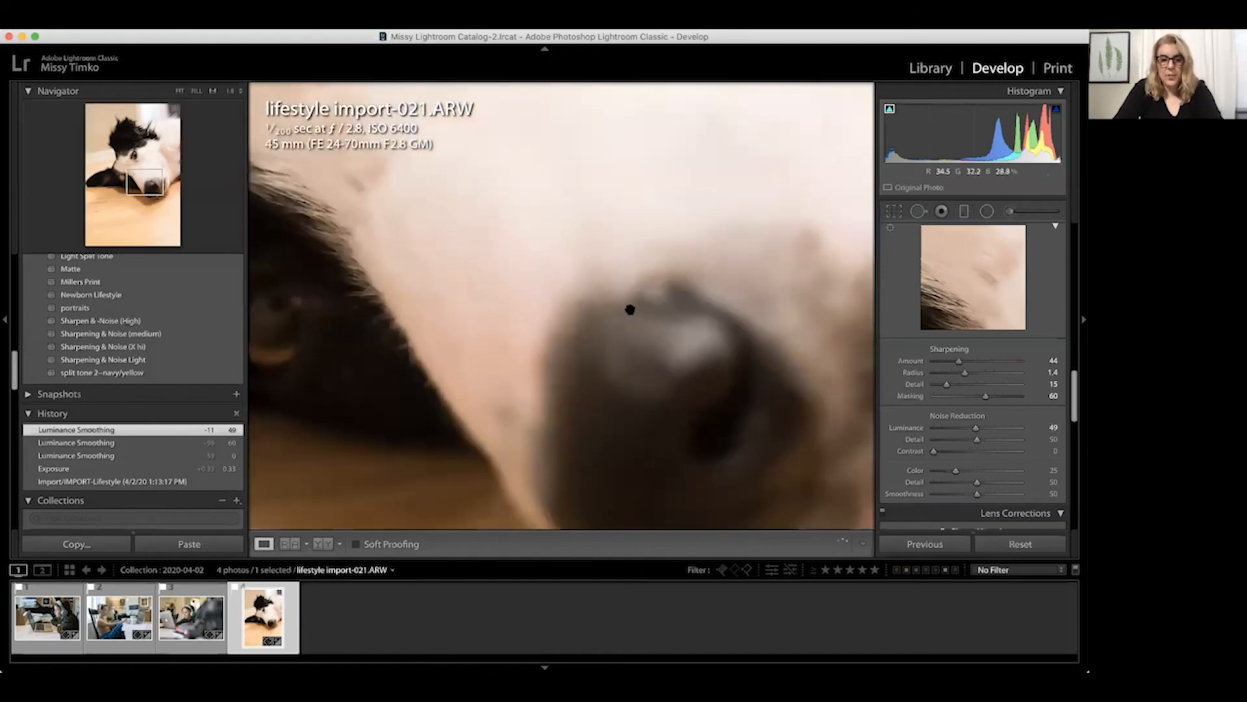
mouse_move(976, 429)
mouse_down()
mouse_move(883, 434)
mouse_move(979, 432)
mouse_up()
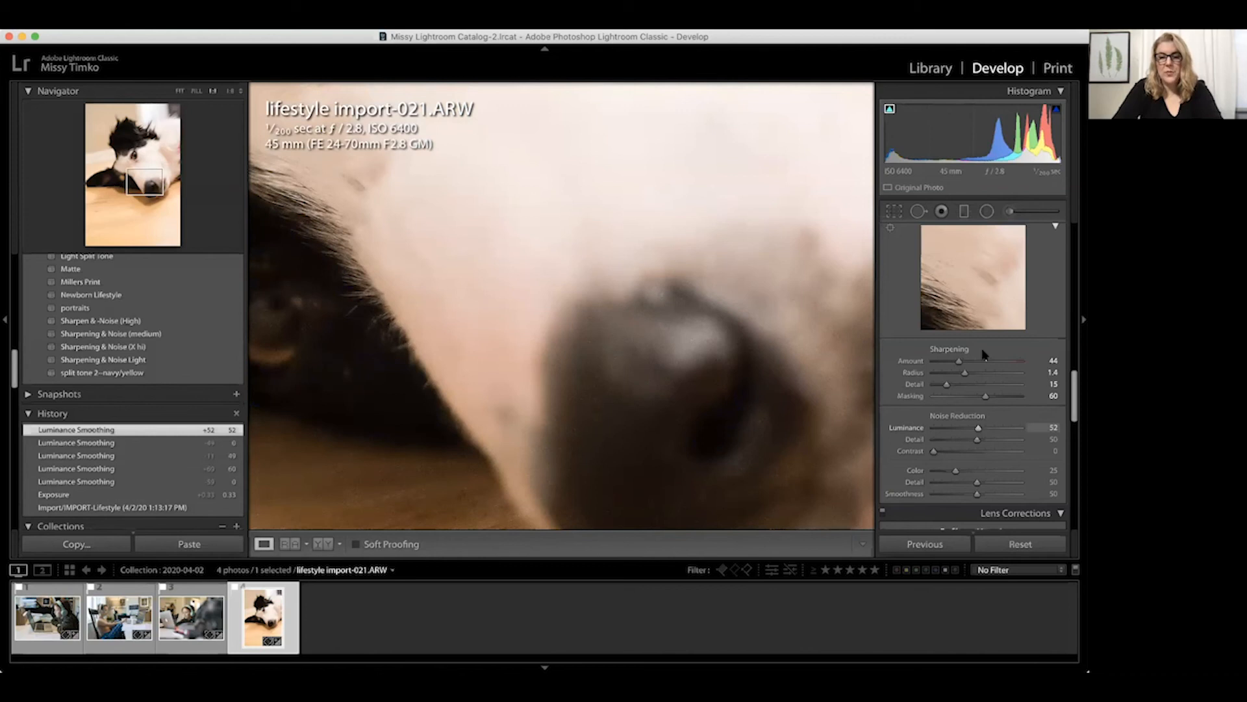
Compare the dog's eye with the sharpening amount at 0, and set the amount to 74.
drag(834, 357, 741, 539)
drag(725, 215, 699, 415)
drag(959, 360, 885, 375)
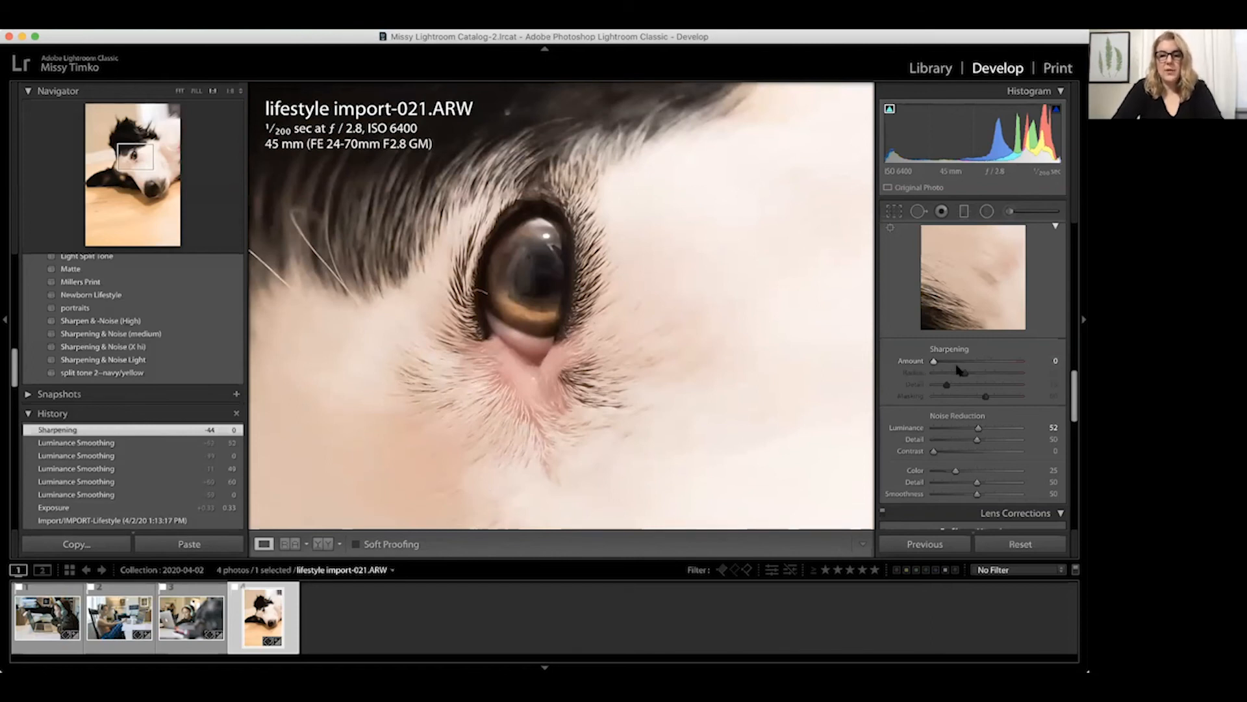
drag(935, 361, 979, 367)
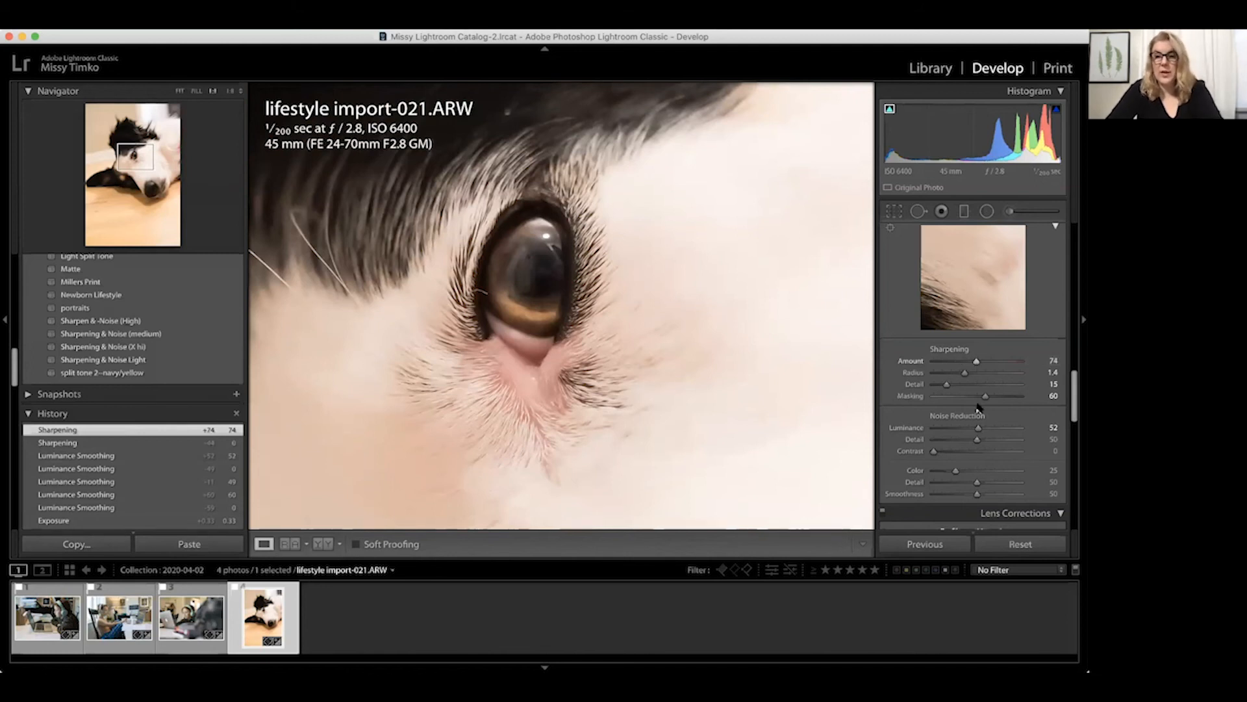
Compare the whole dog photo with lens profile corrections disabled and enabled, ending with them enabled.
scroll(979, 401, down, 5)
scroll(980, 401, down, 2)
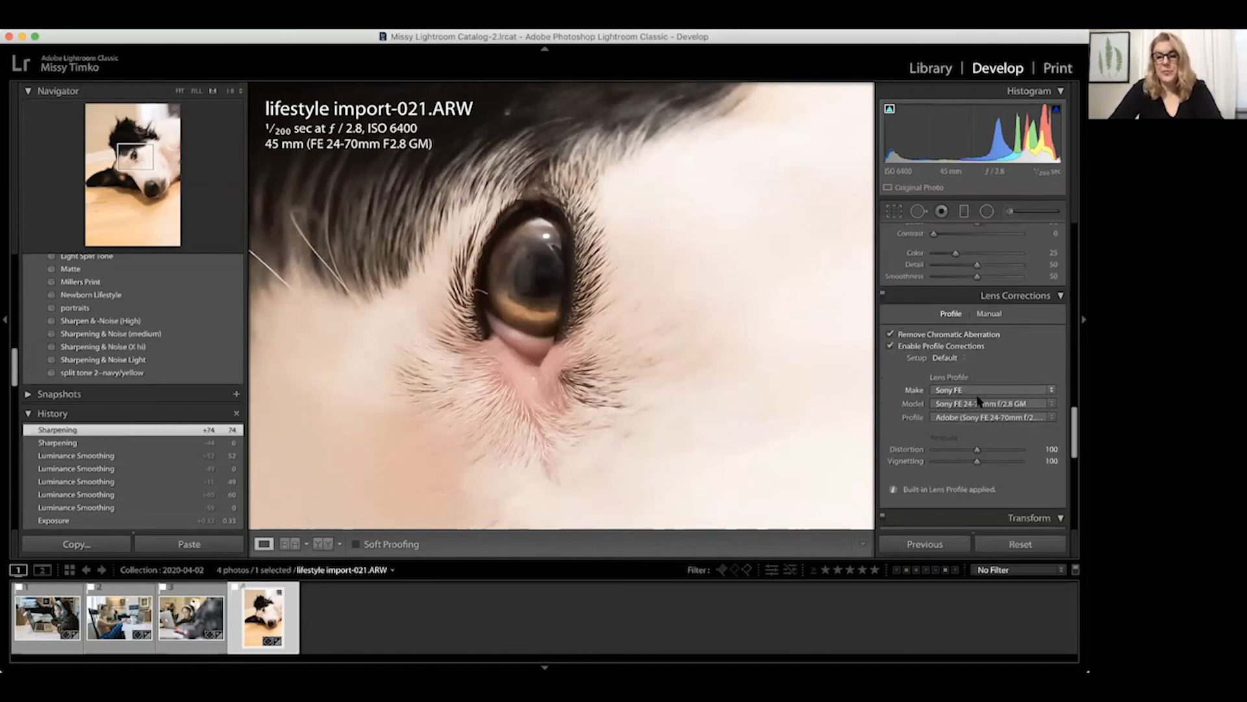
scroll(1001, 297, down, 1)
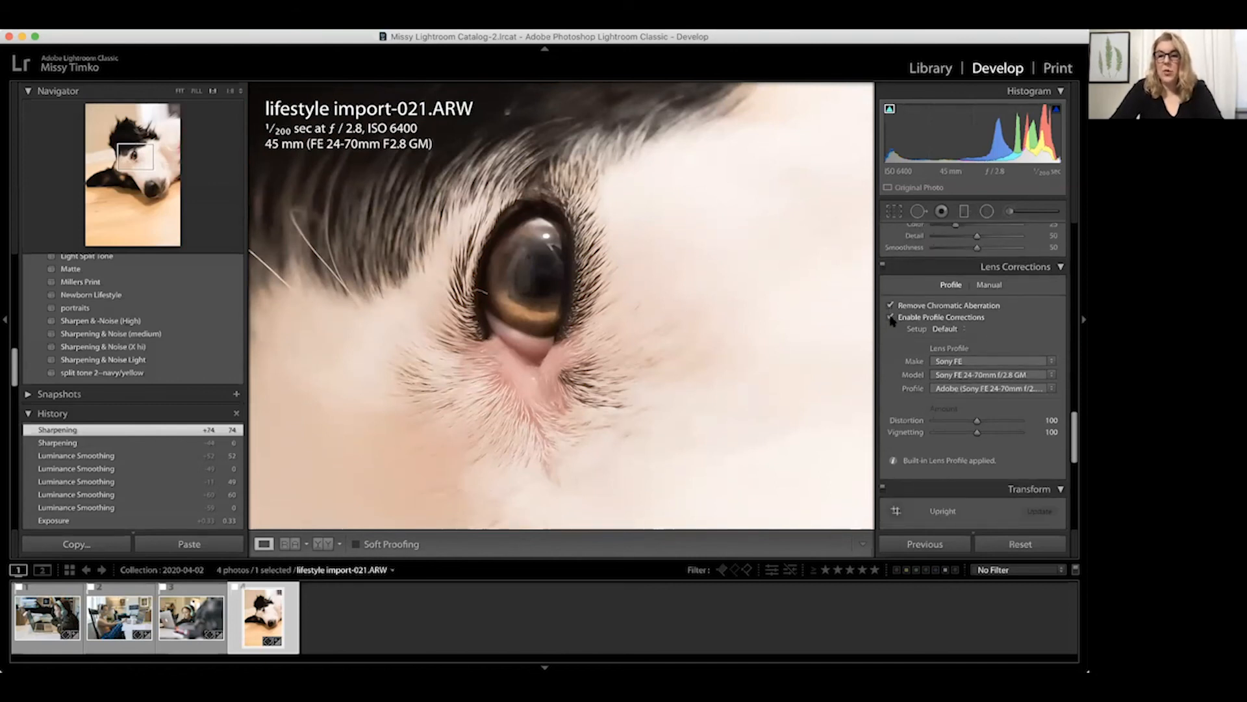
click(621, 266)
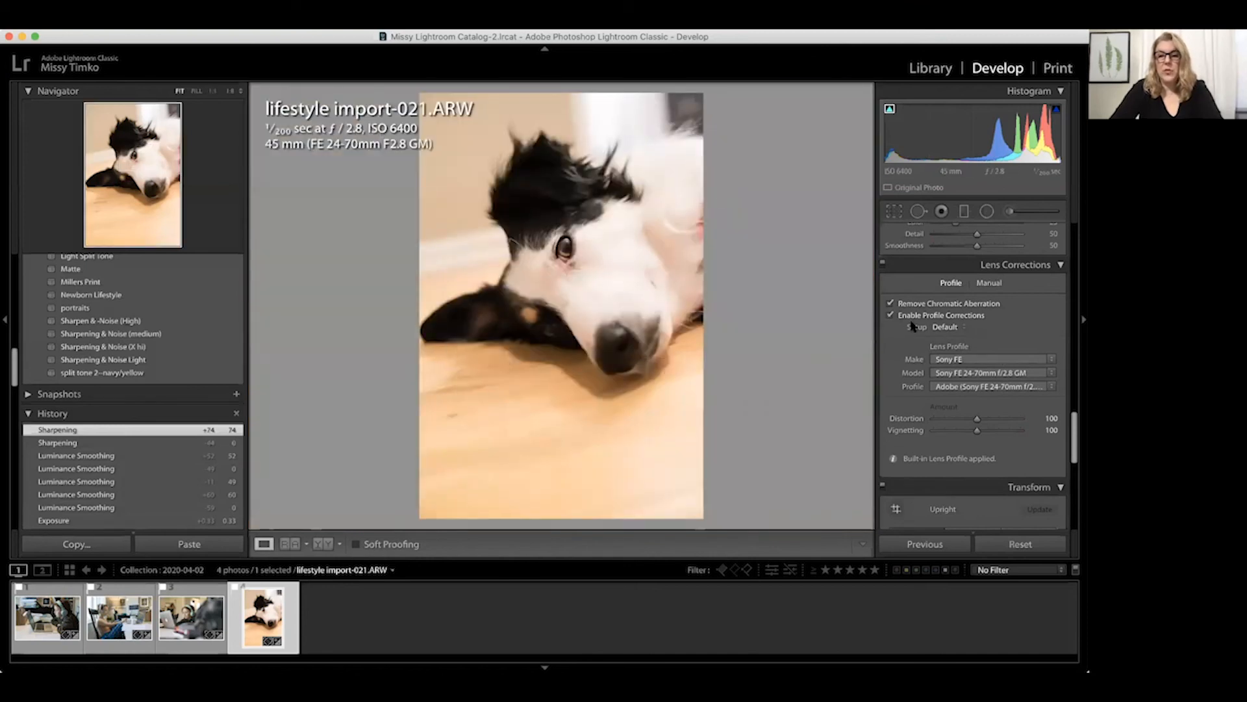
click(891, 316)
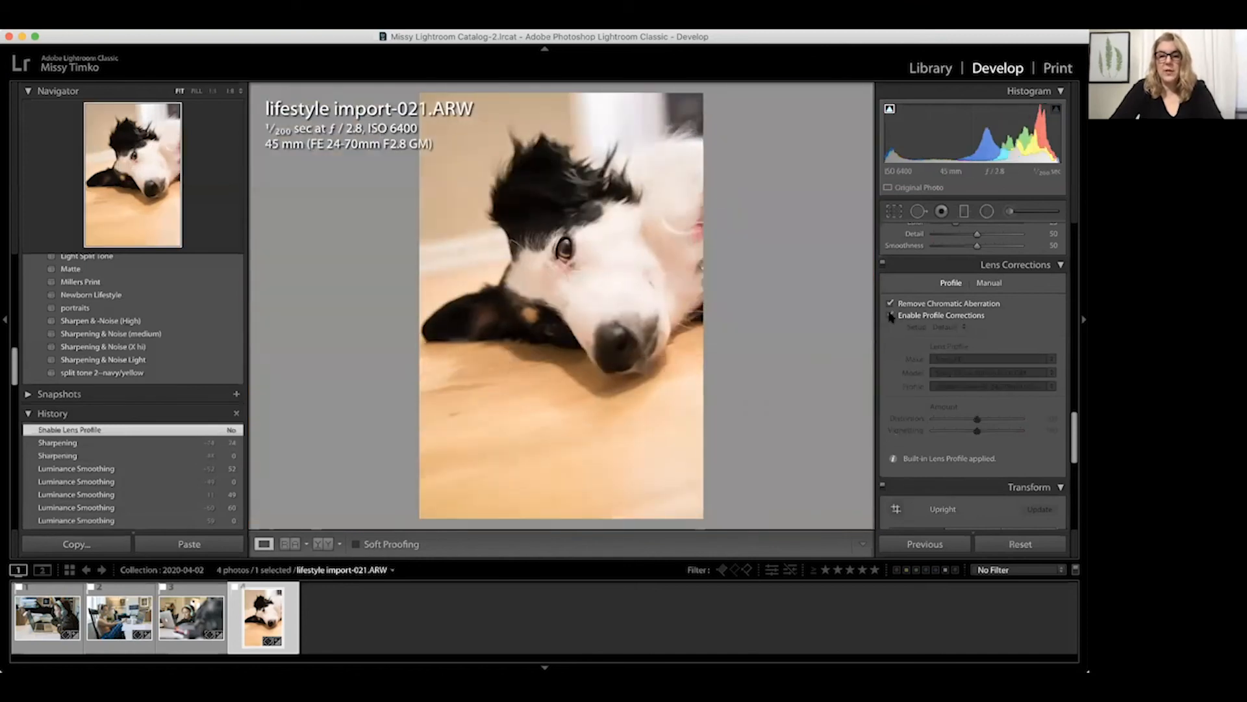
click(890, 316)
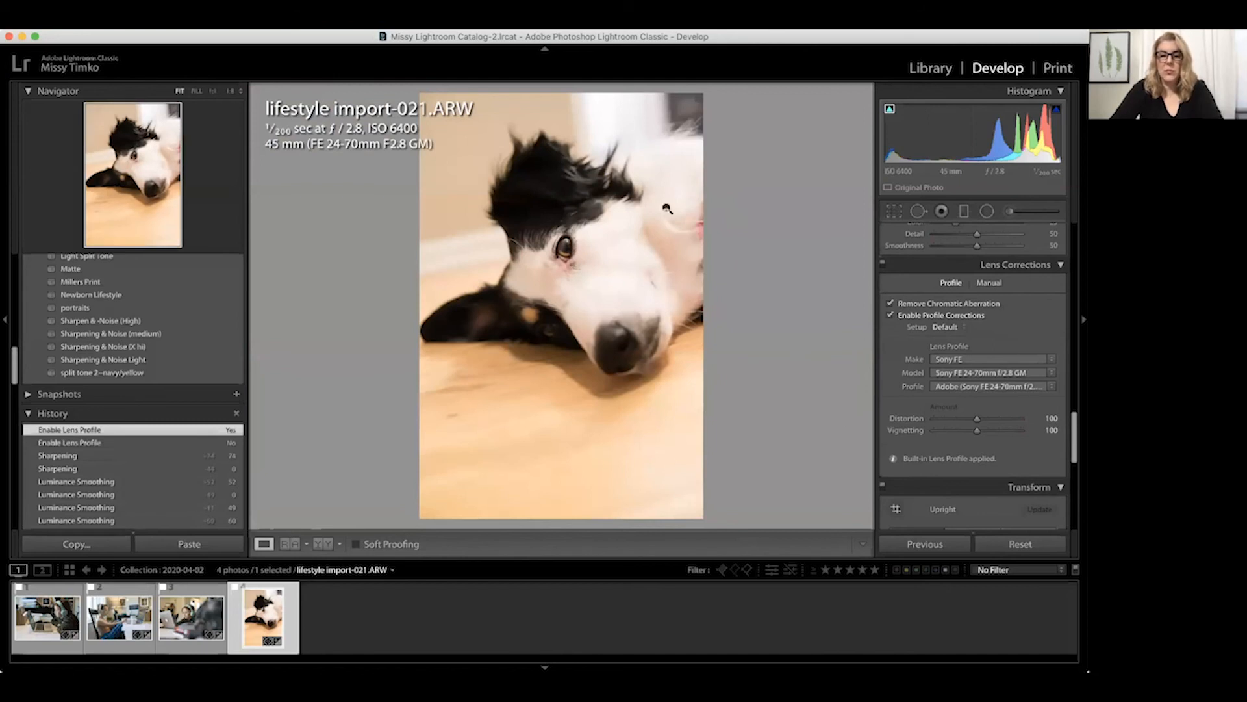
click(890, 316)
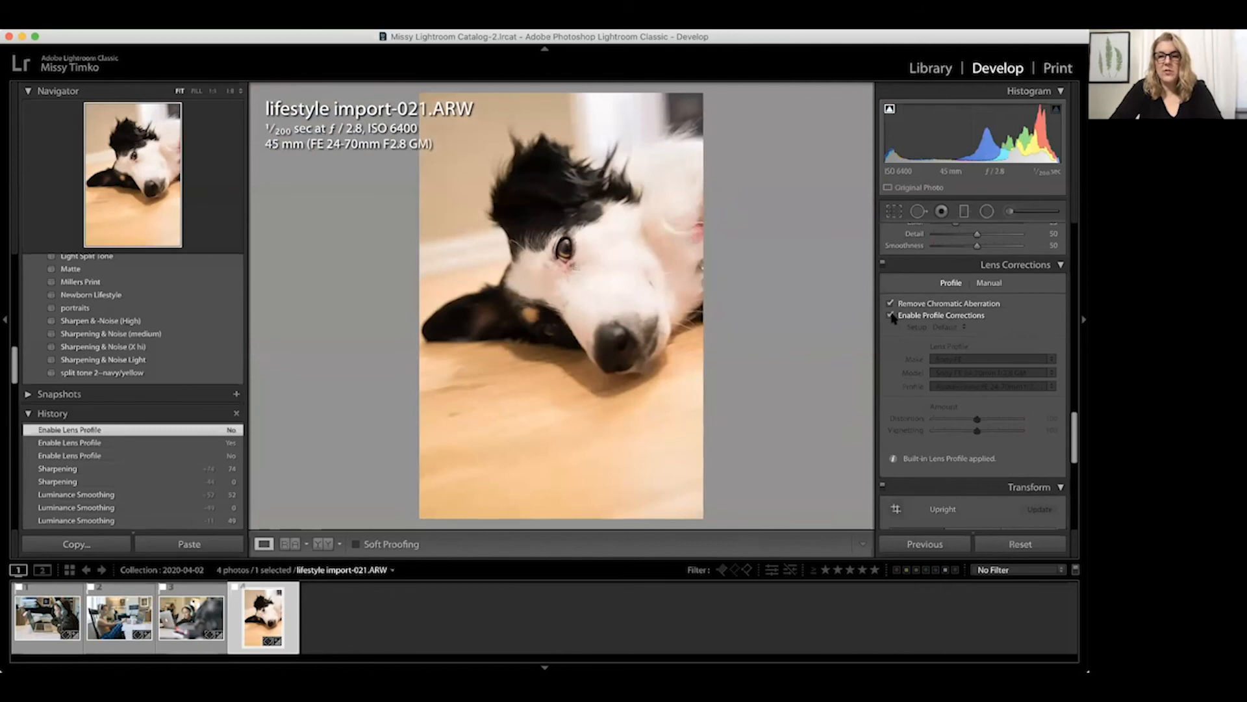
click(890, 315)
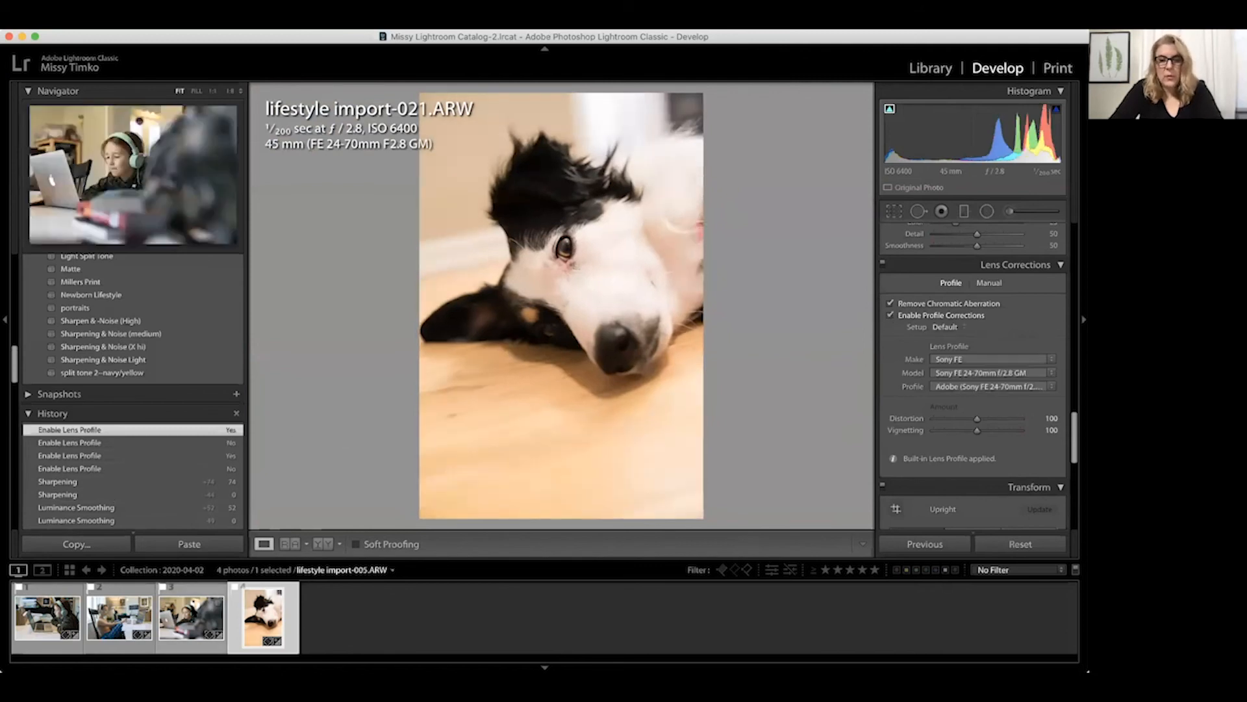
Open lifestyle import-004.ARW and compare it with lens profile corrections disabled and enabled, ending with them enabled.
click(193, 596)
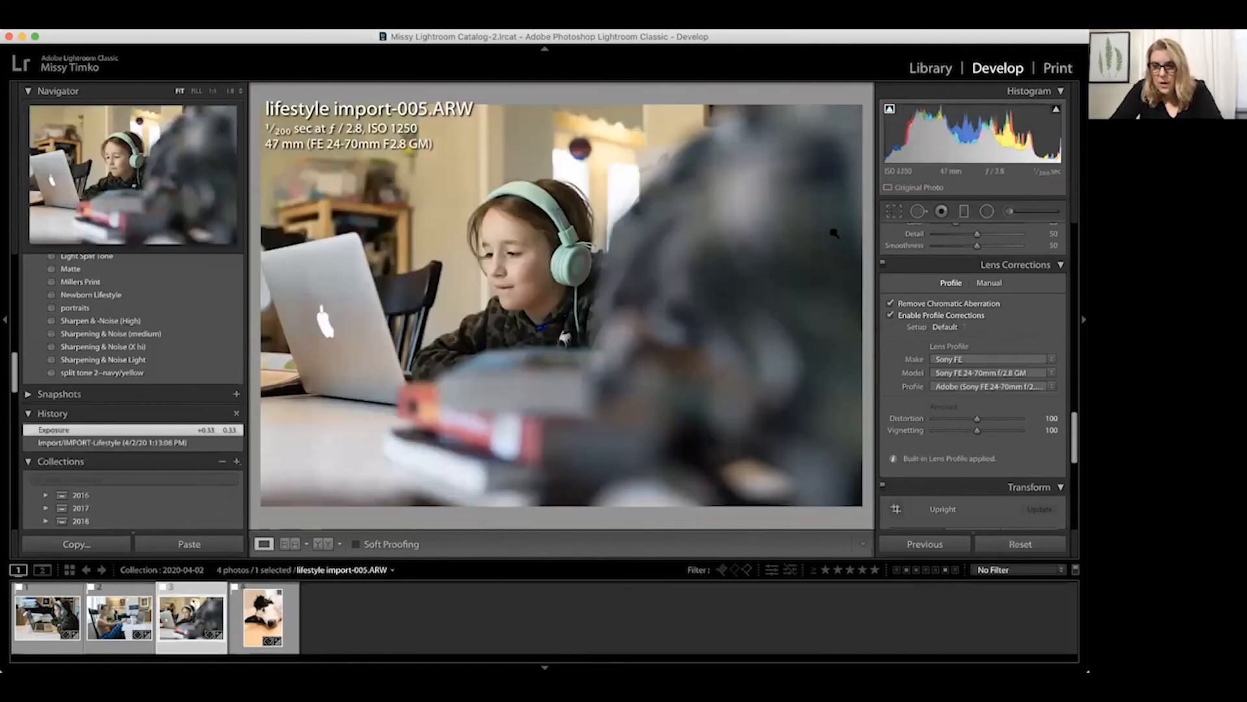
click(124, 625)
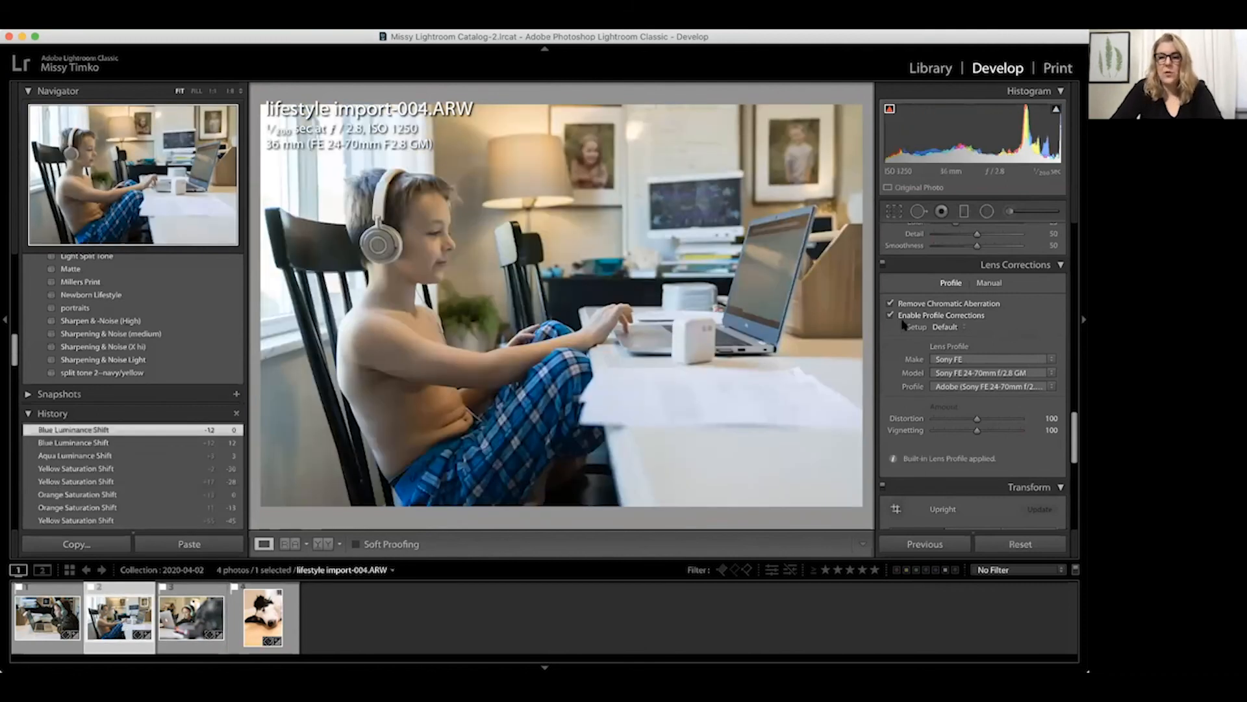
click(890, 317)
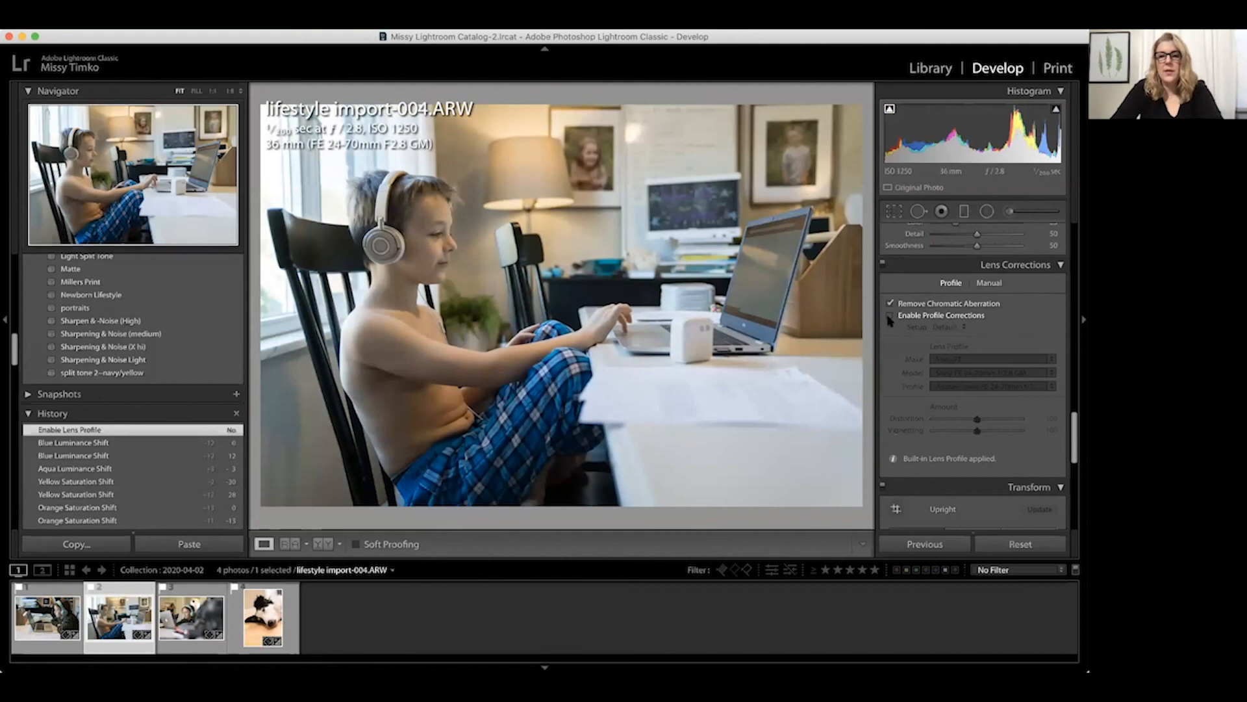
click(890, 316)
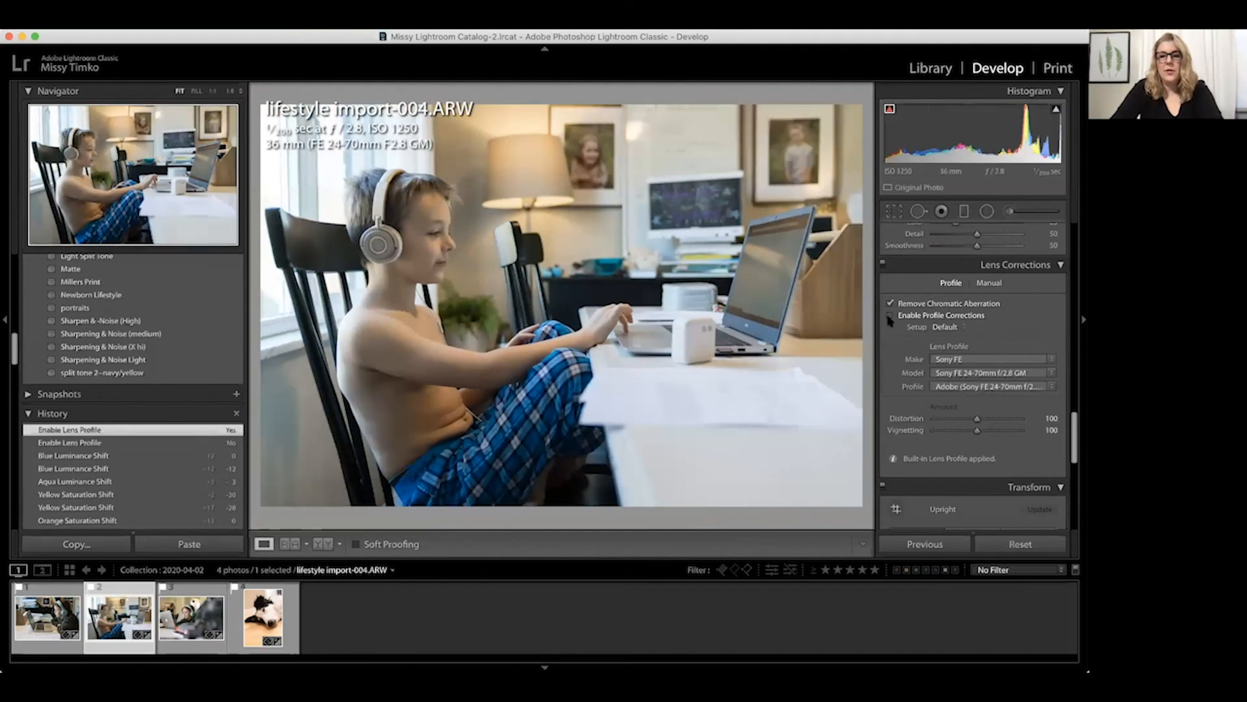
click(890, 316)
click(890, 316)
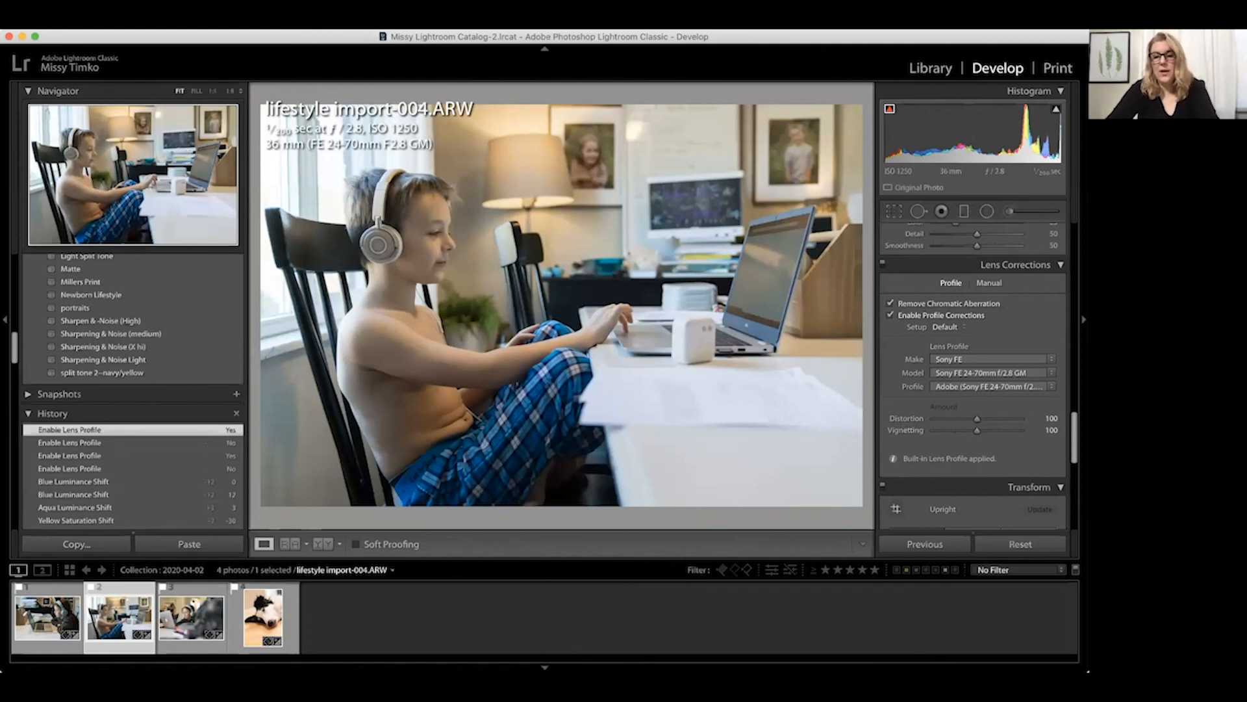
Set the post-crop vignetting amount to -20 with the Highlight Priority style.
scroll(1023, 377, down, 5)
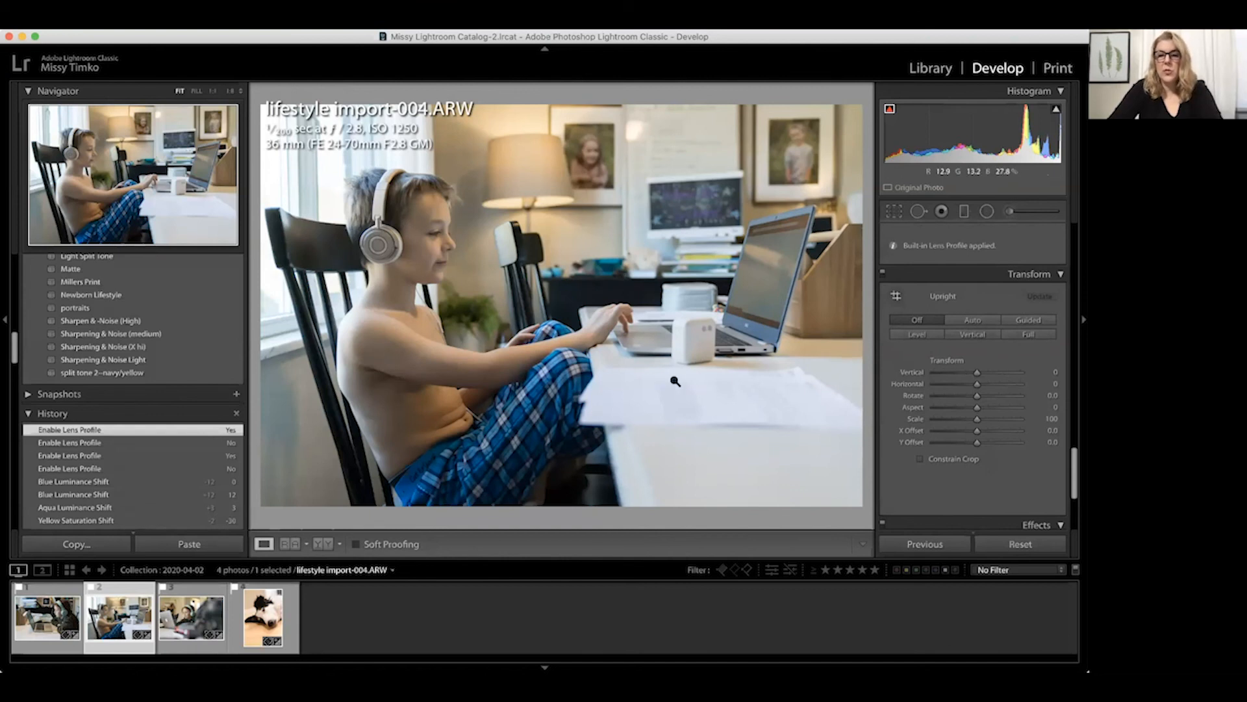
scroll(958, 361, down, 5)
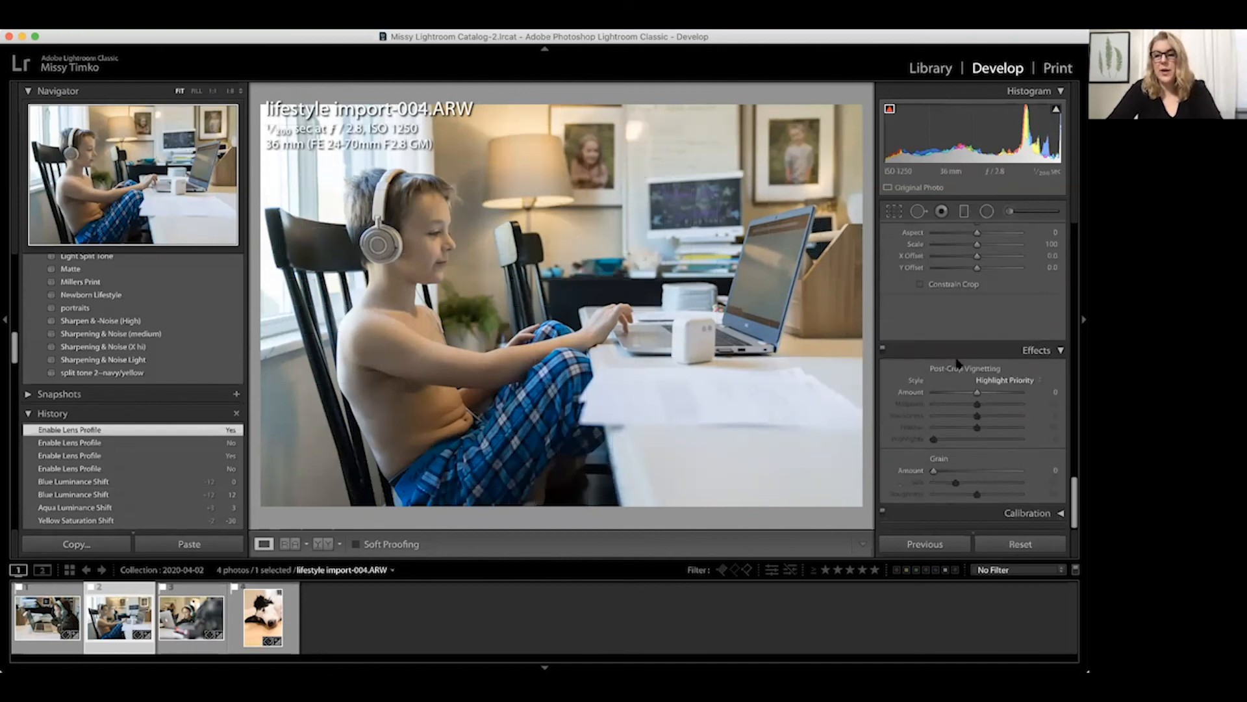
scroll(957, 363, up, 1)
drag(979, 395, 972, 395)
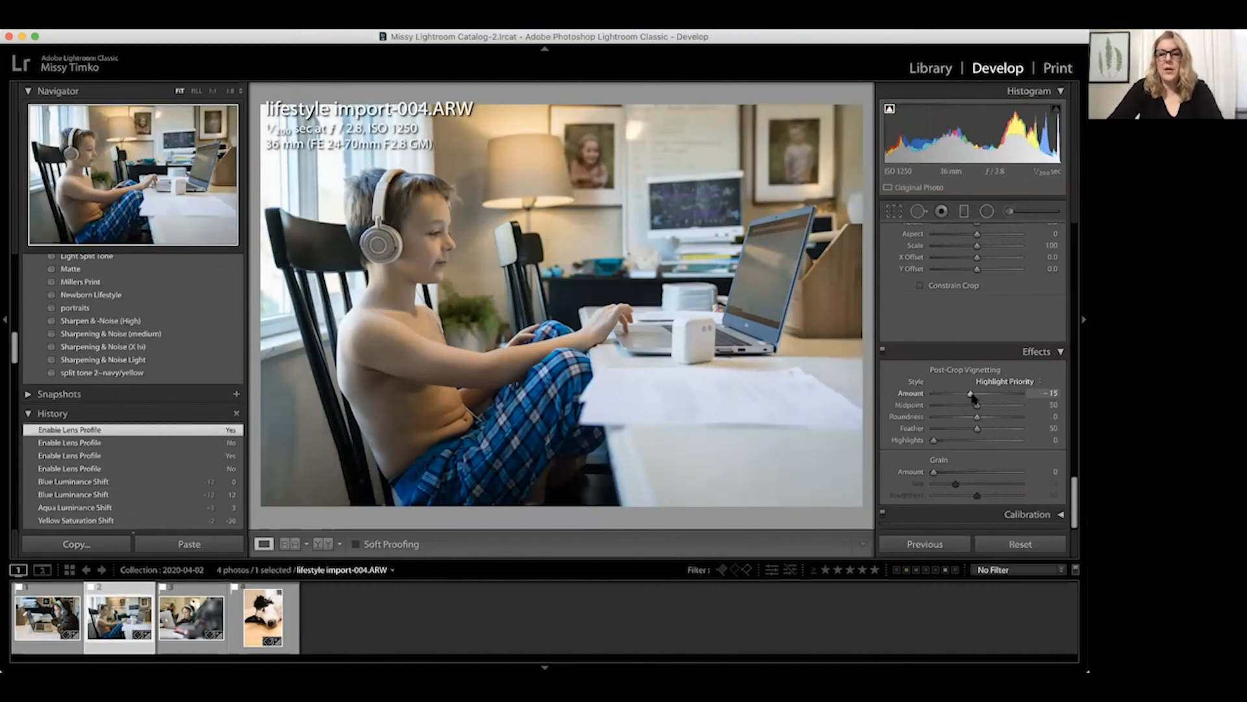
drag(971, 398, 971, 398)
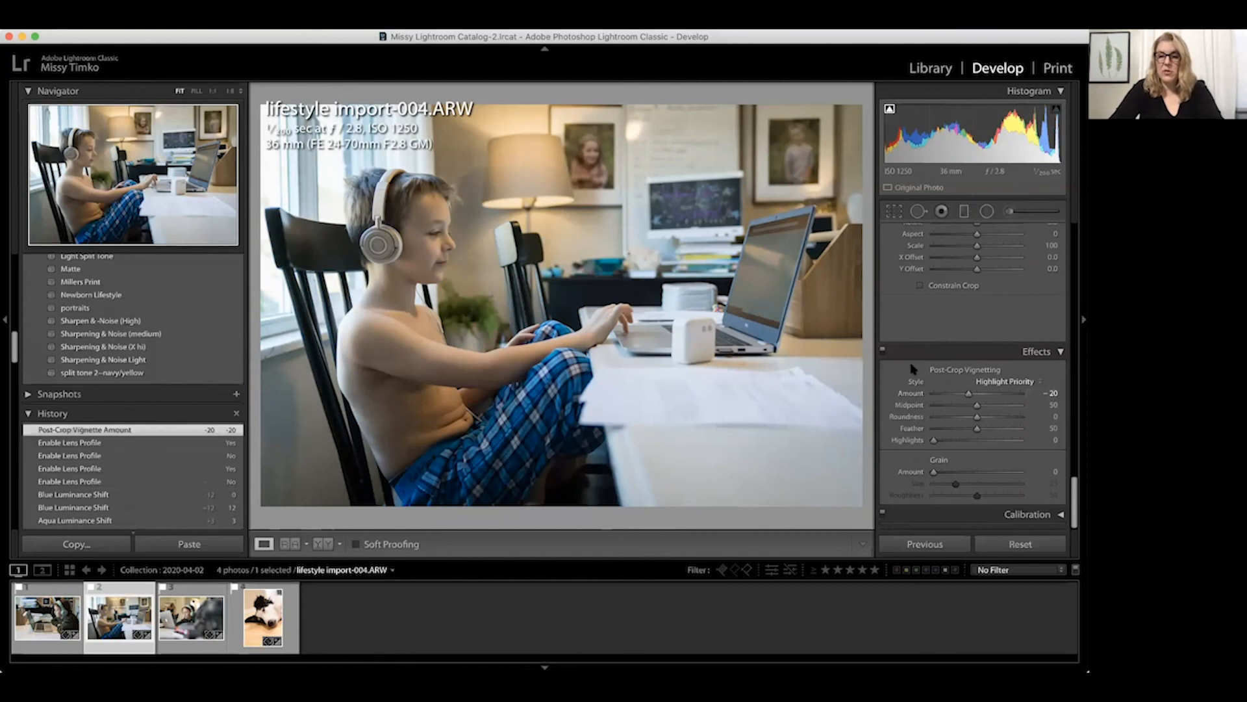
On lifestyle import-002.ARW, set shadows to +37, blacks to +20 and exposure to +0.45, and reset highlights to 0.
key(Left)
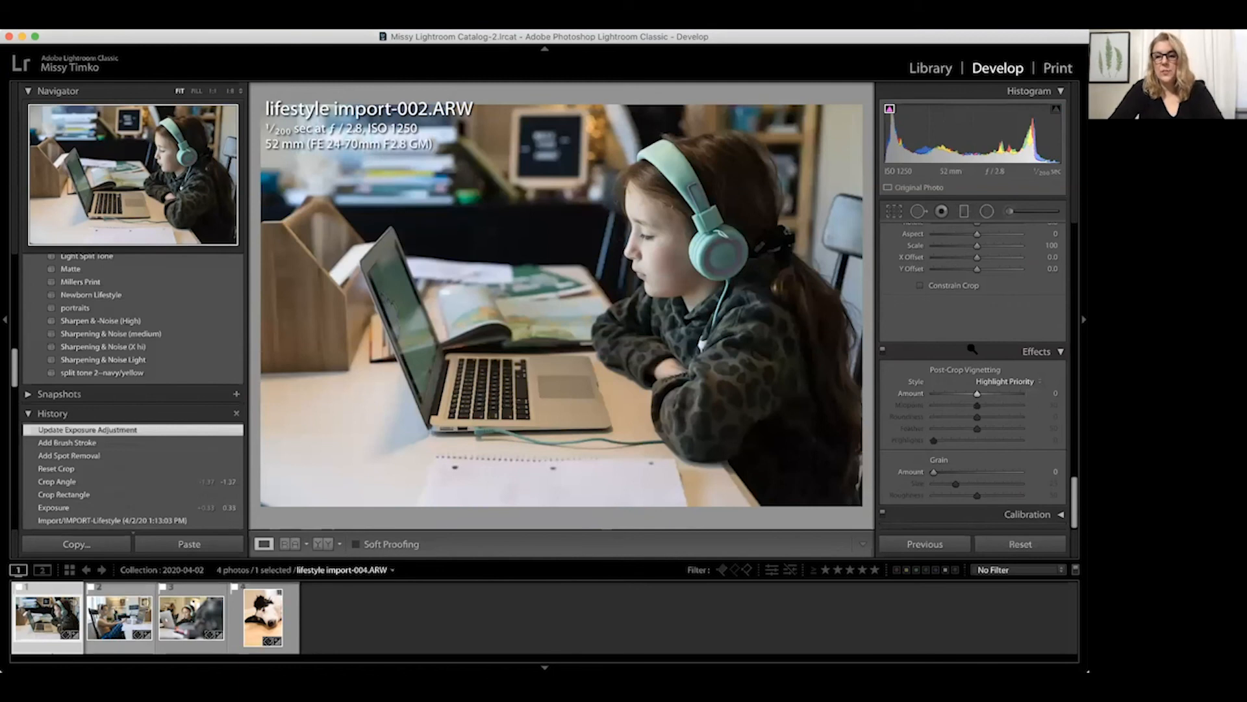
scroll(971, 350, up, 10)
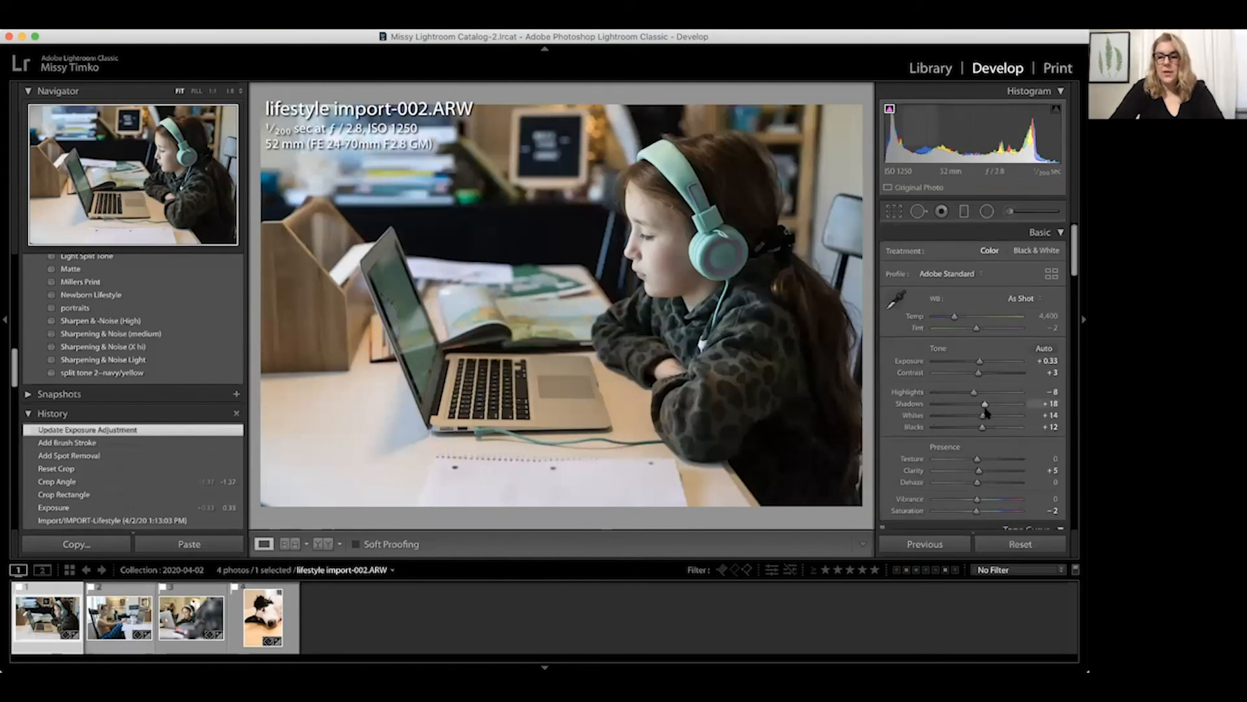
drag(988, 407, 990, 425)
drag(980, 361, 958, 394)
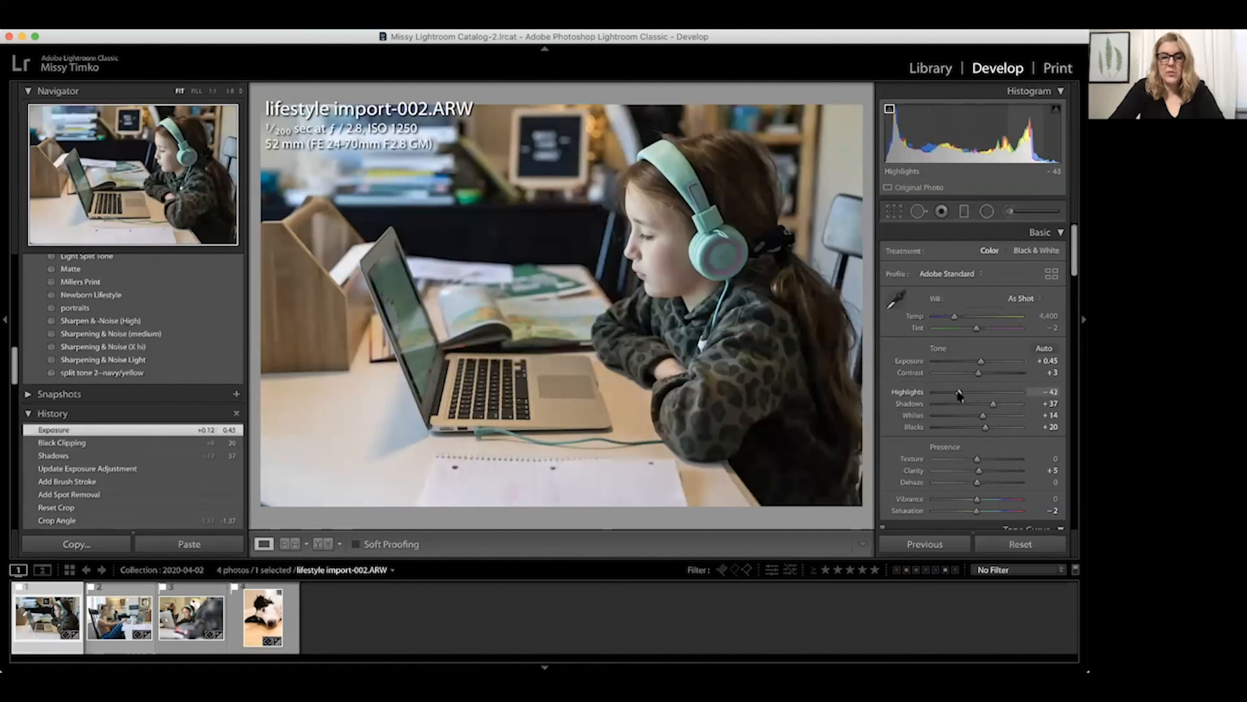
double_click(958, 394)
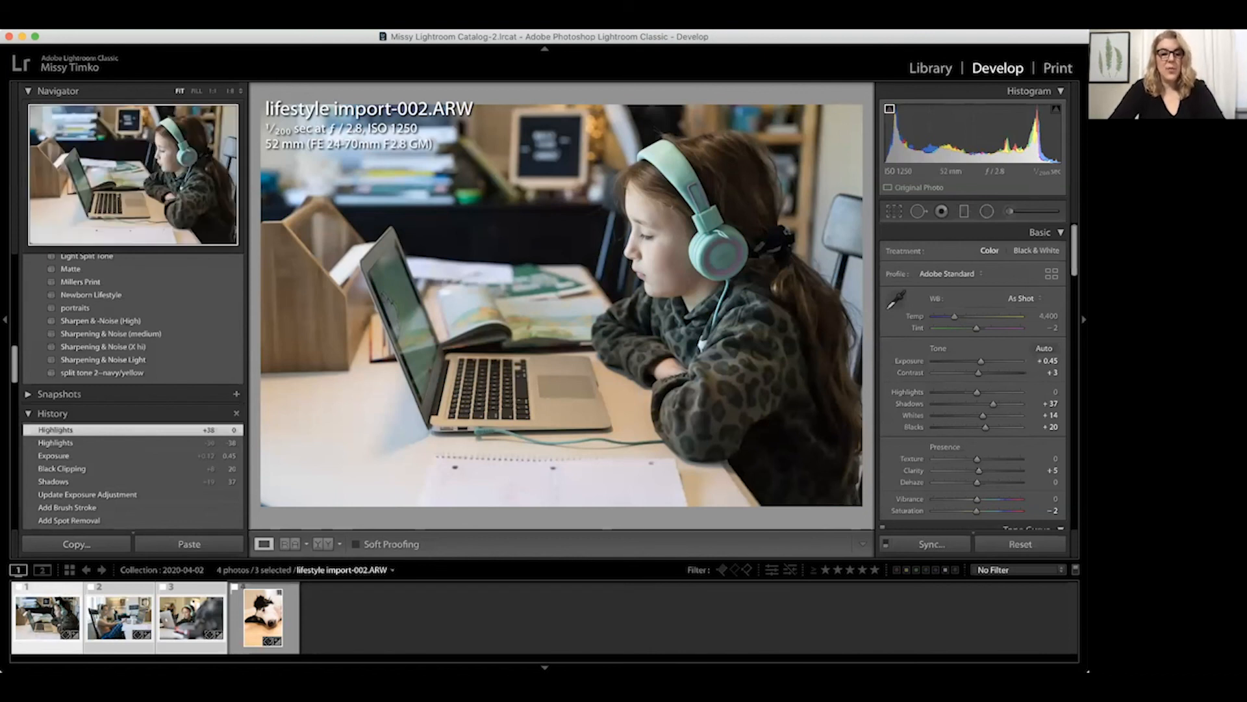
Synchronize the develop settings of lifestyle import-002.ARW, excluding local adjustments, spot removal and crop, to the other selected photos and view them.
click(931, 544)
drag(631, 132, 627, 92)
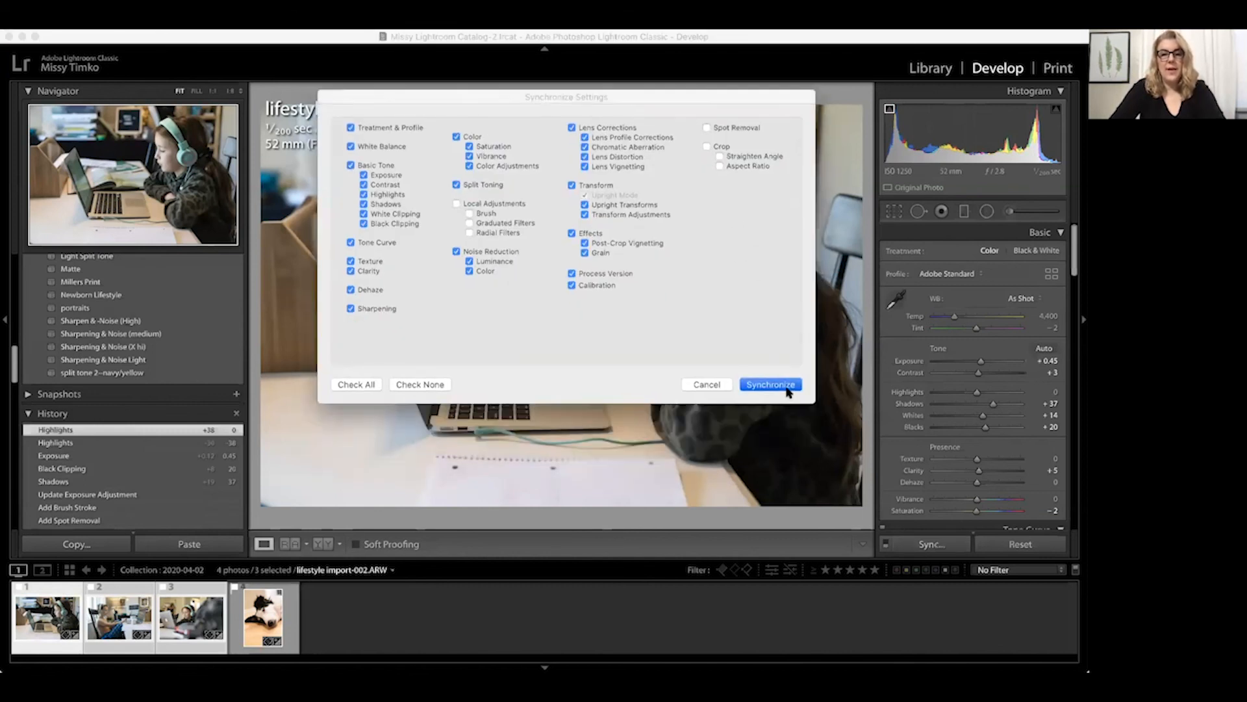
click(787, 387)
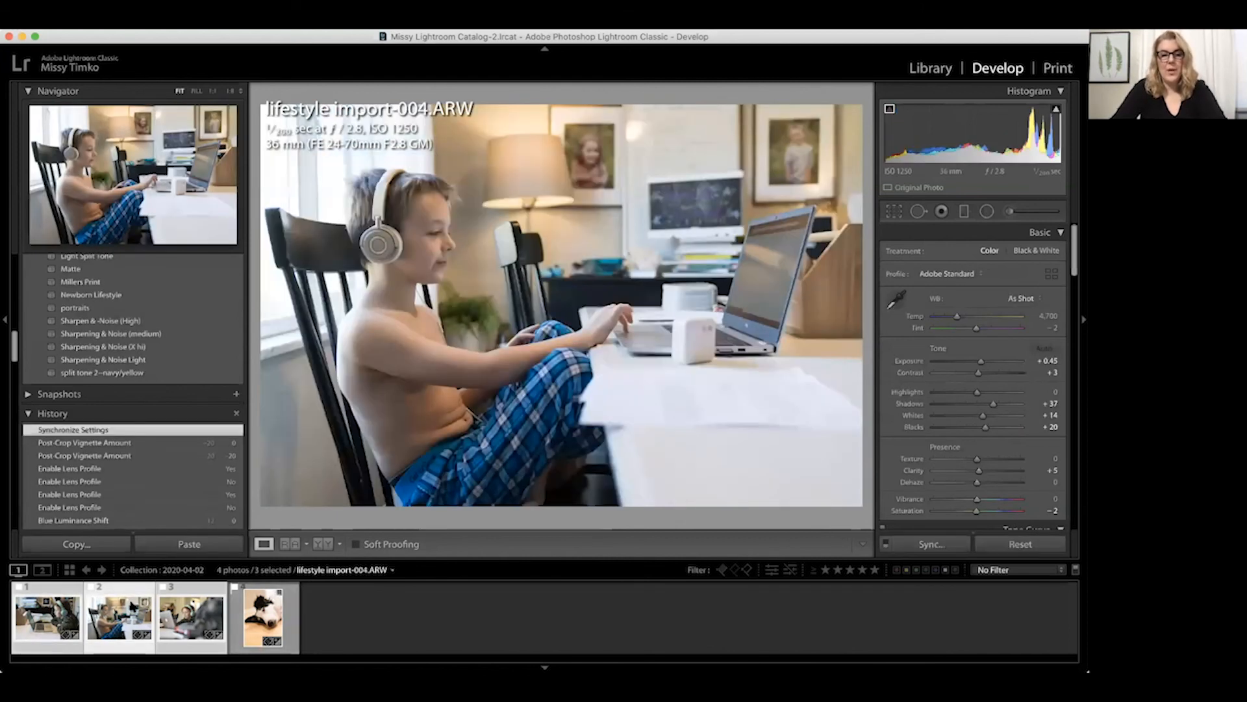
key(Right)
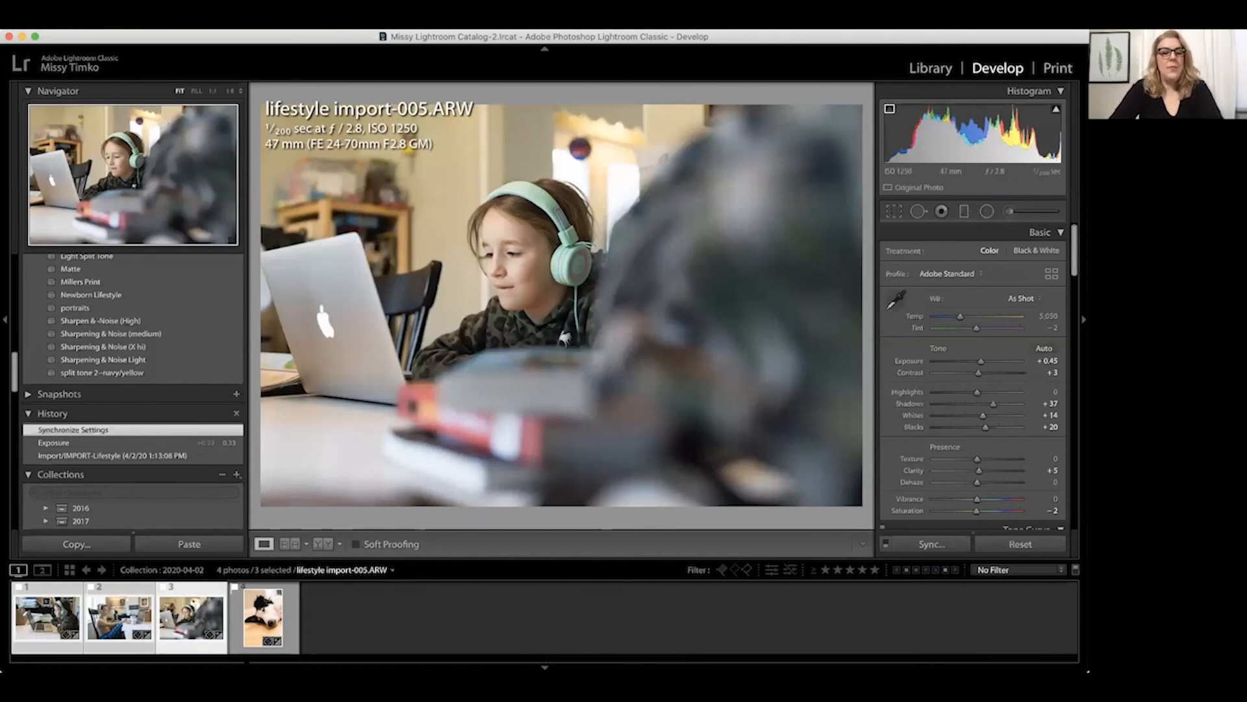
Sample the dog's white fur in lifestyle import-021.ARW for white balance, set the temperature to 2,473, and undo a tint change.
click(258, 640)
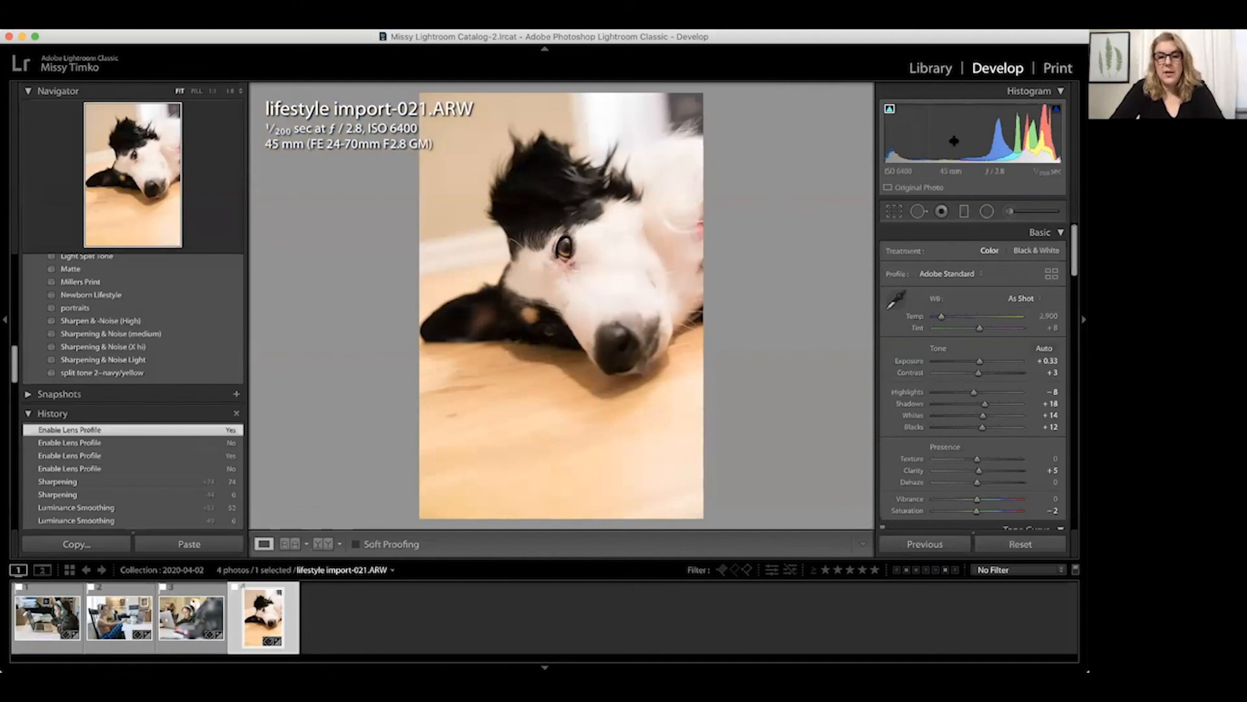
click(902, 299)
key(w)
click(612, 262)
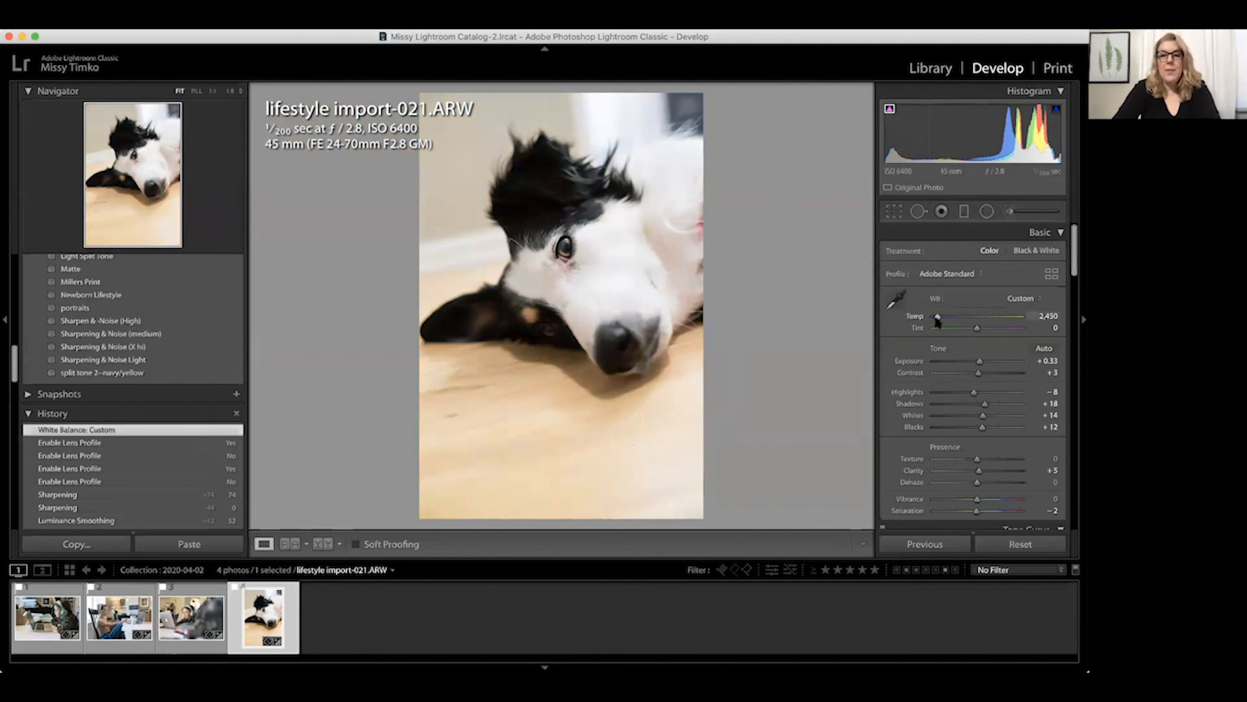
drag(938, 320, 980, 331)
key(super+z)
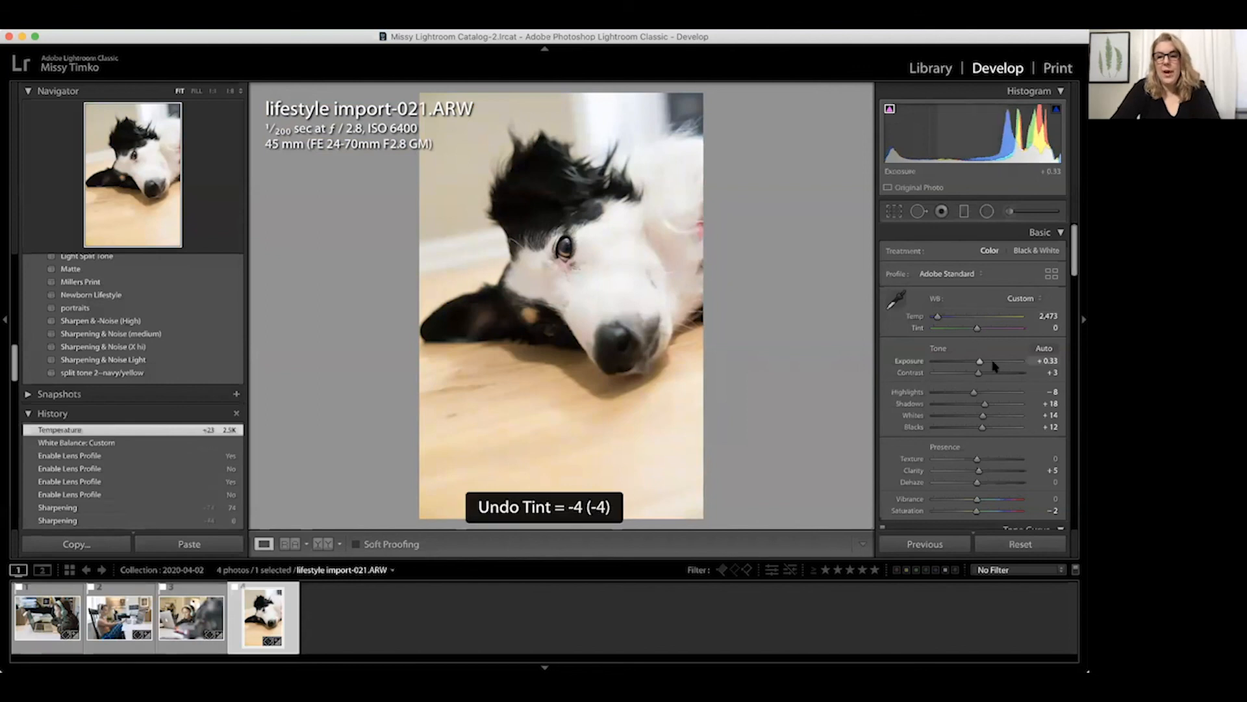
Reset all develop settings on the dog photo and undo the reset, doing this twice.
scroll(988, 332, down, 3)
scroll(991, 333, down, 15)
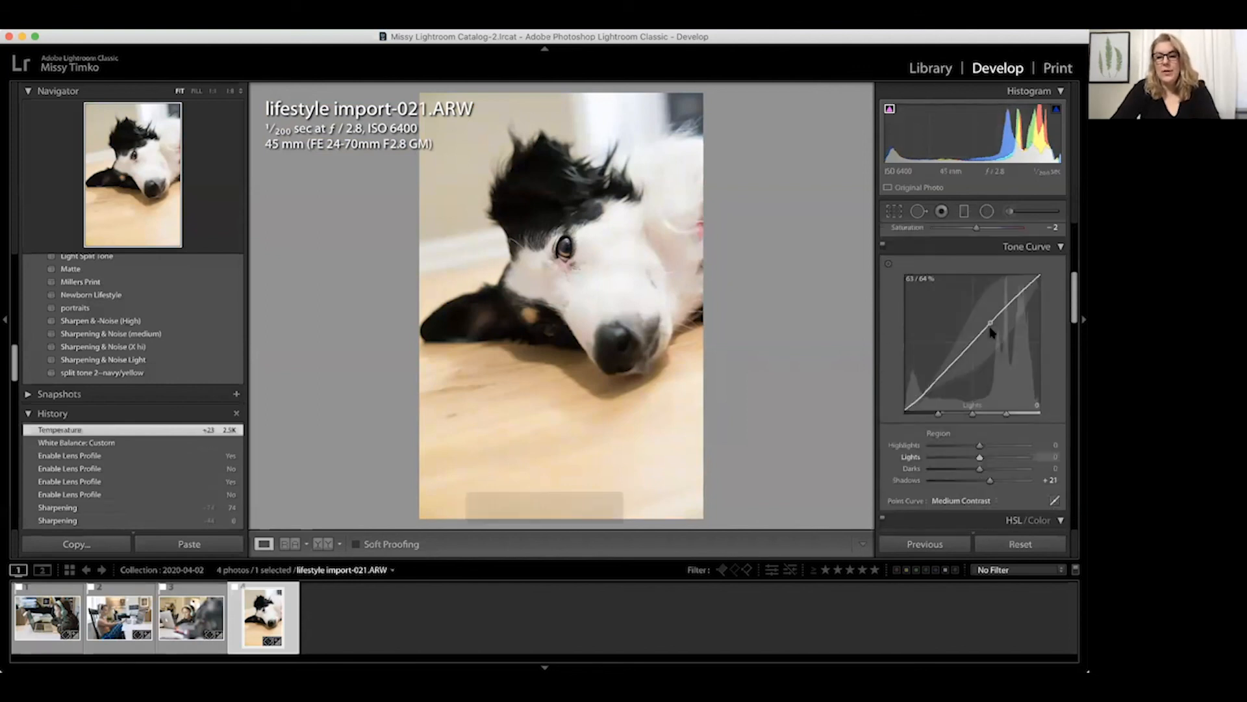
scroll(988, 326, down, 5)
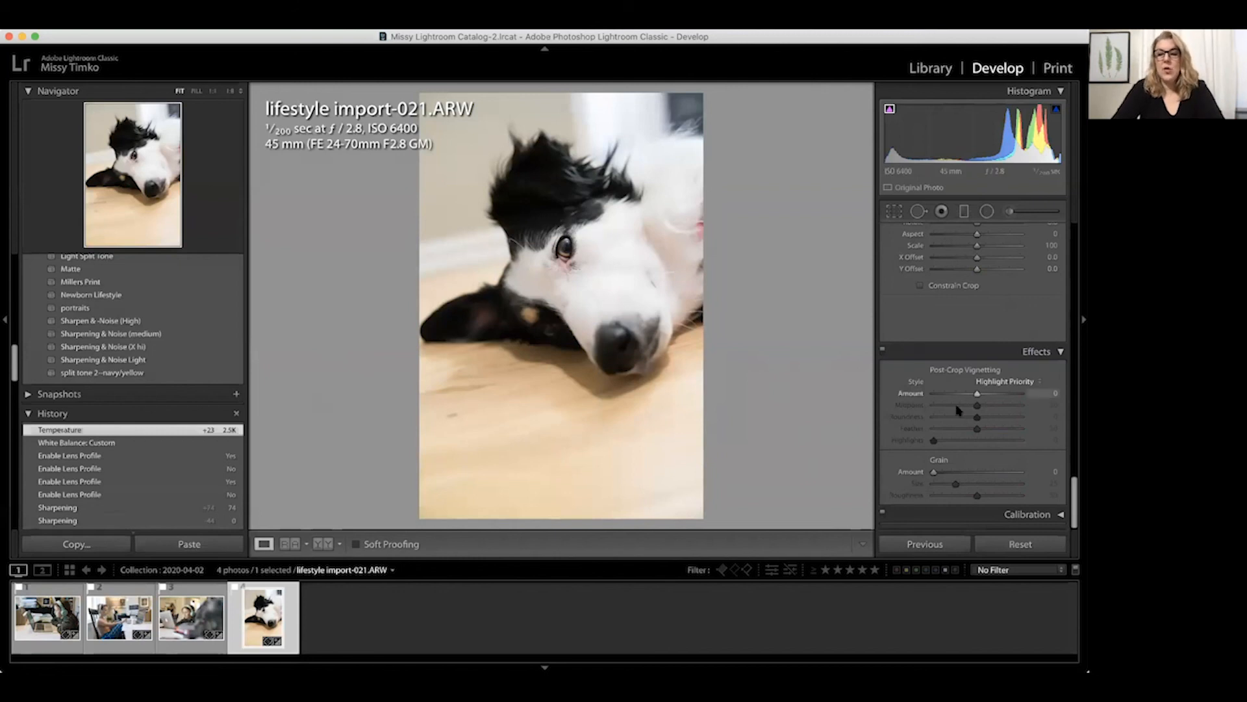
click(1032, 545)
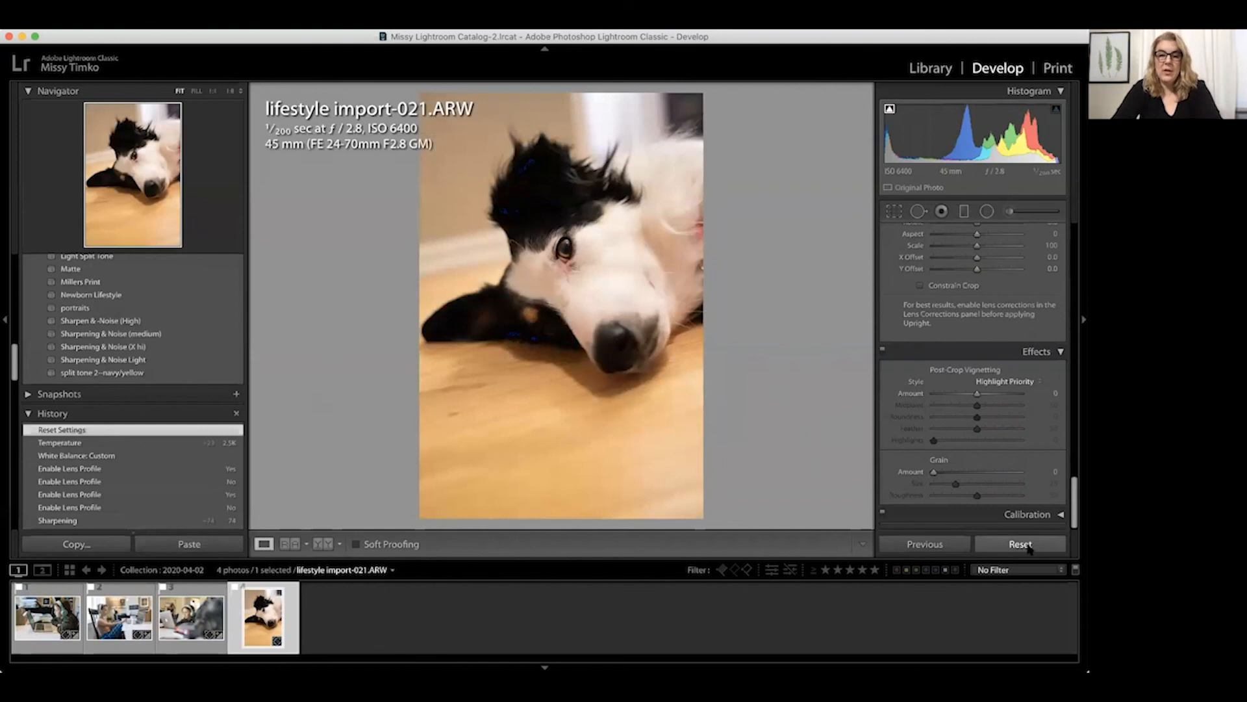
key(super+z)
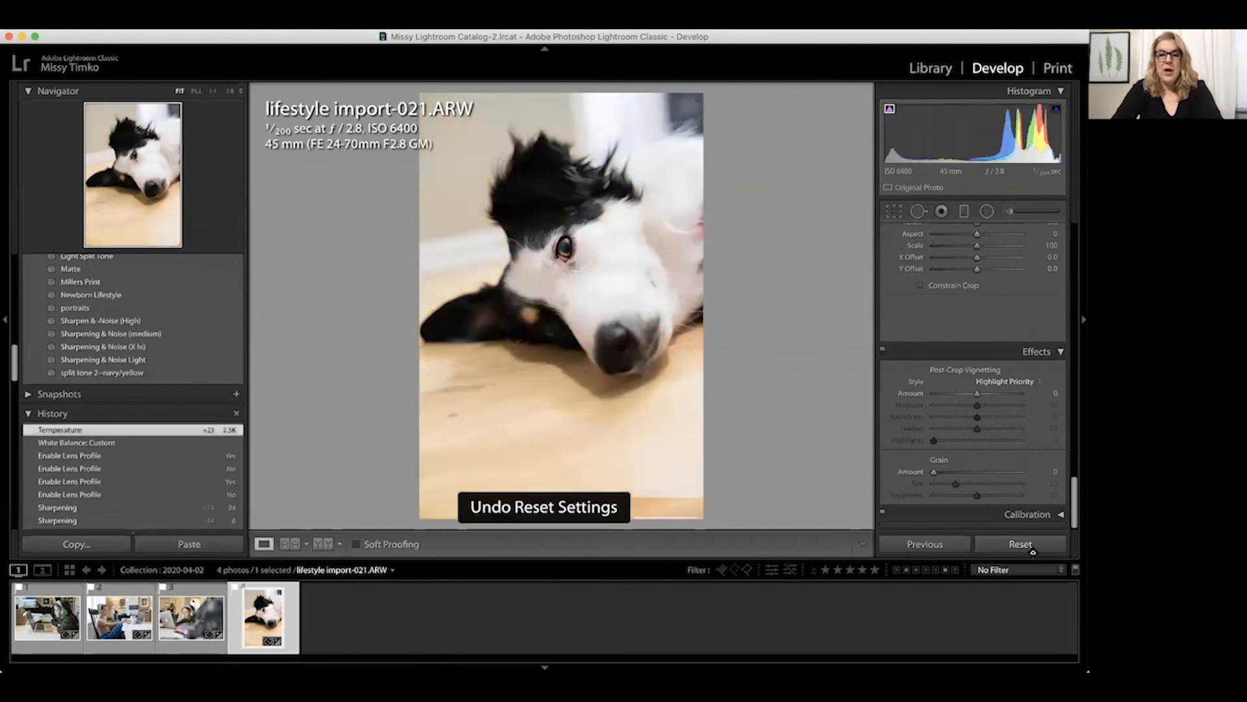
click(1021, 544)
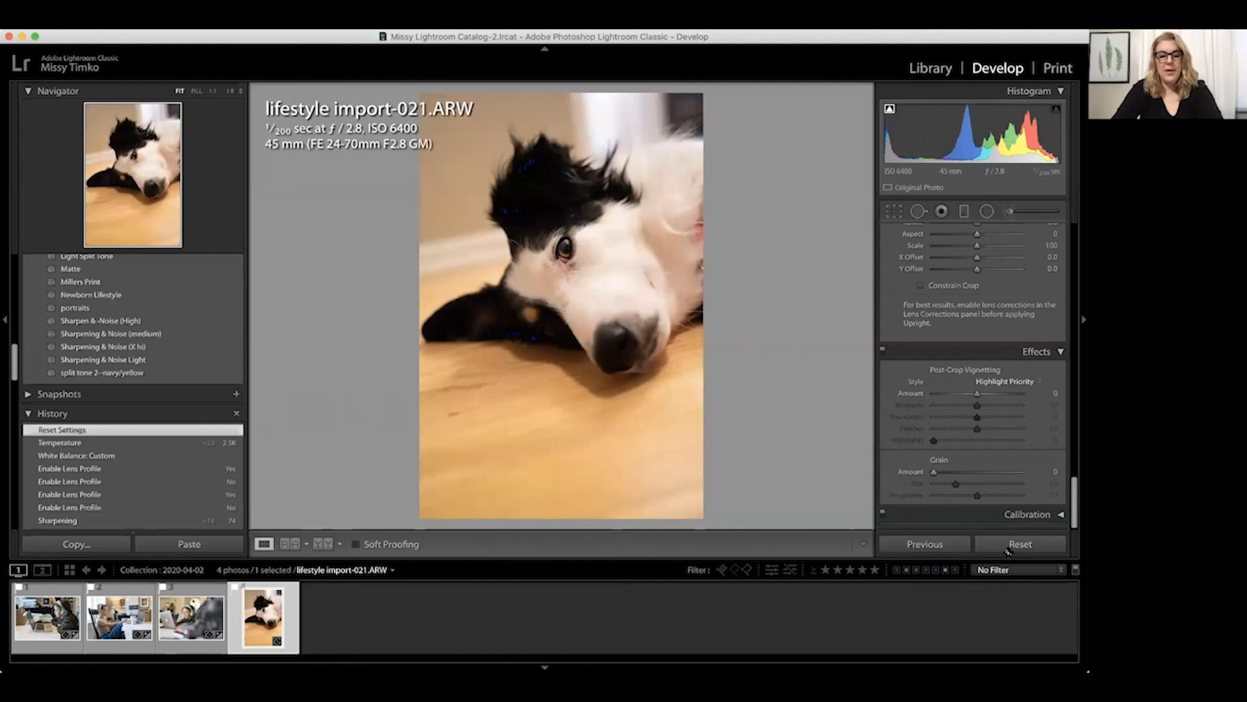
key(super+z)
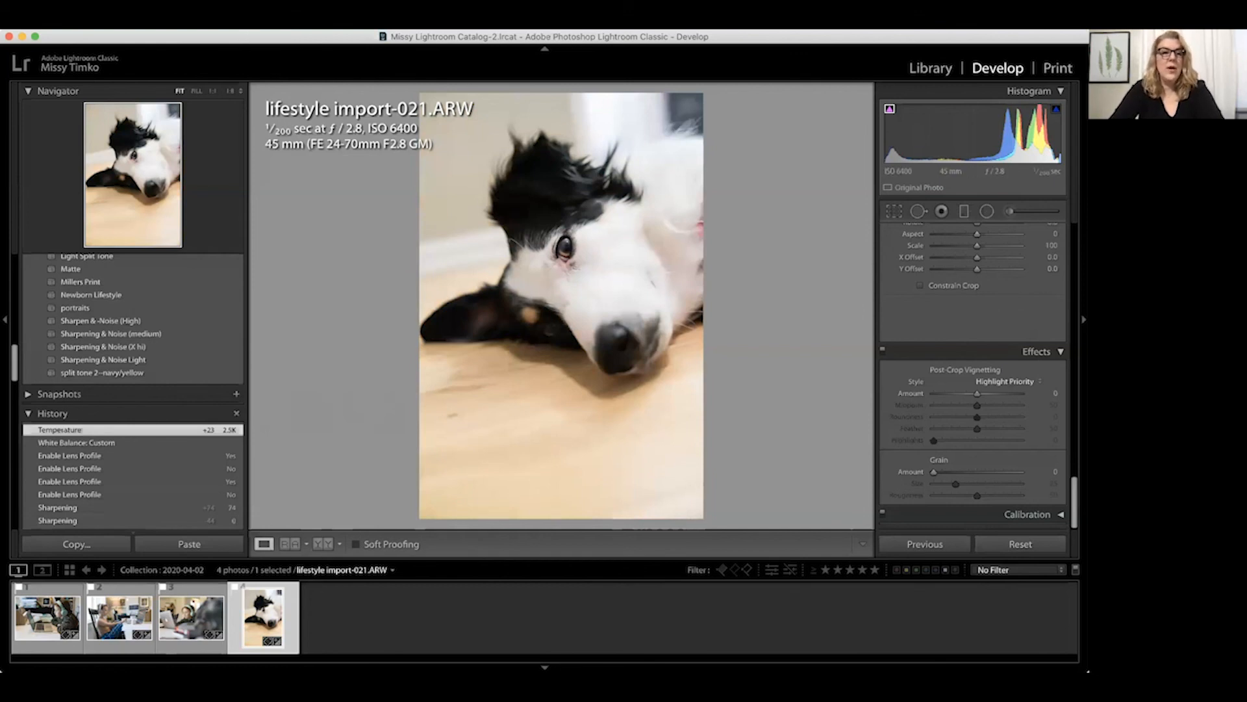
Open the export settings for the dog photo and review its location, naming, file format, sizing and sharpening options.
click(138, 36)
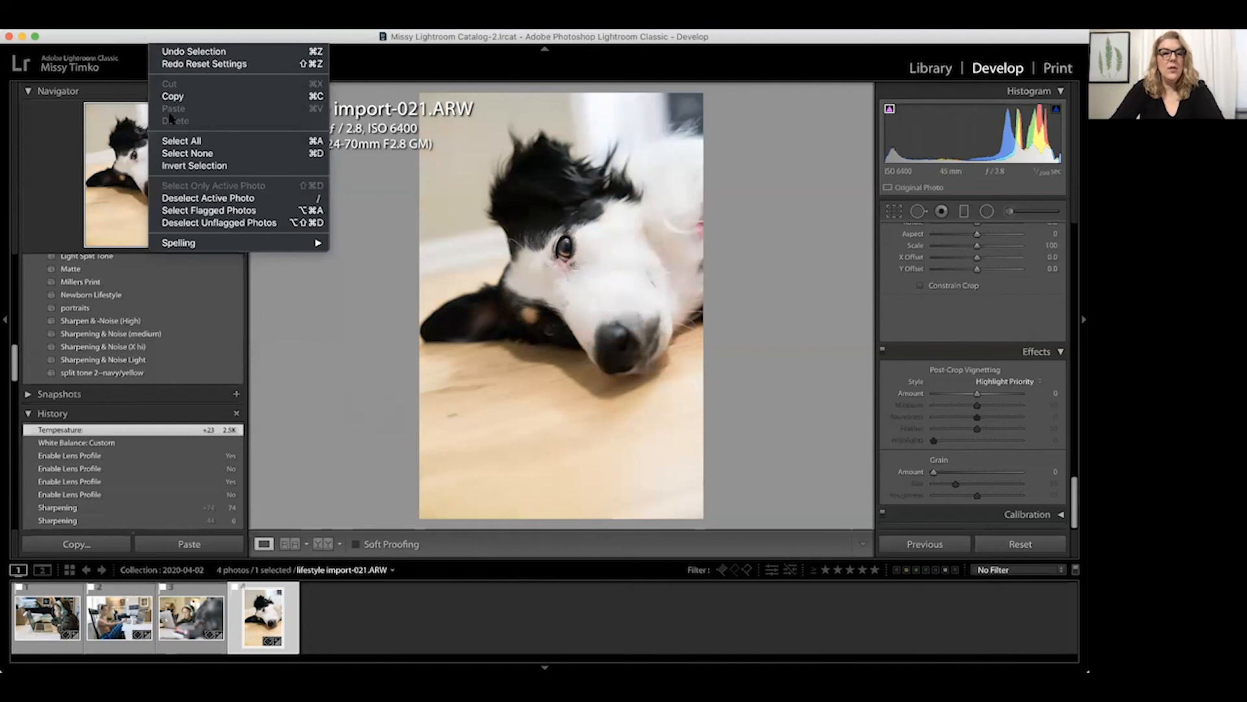
click(167, 215)
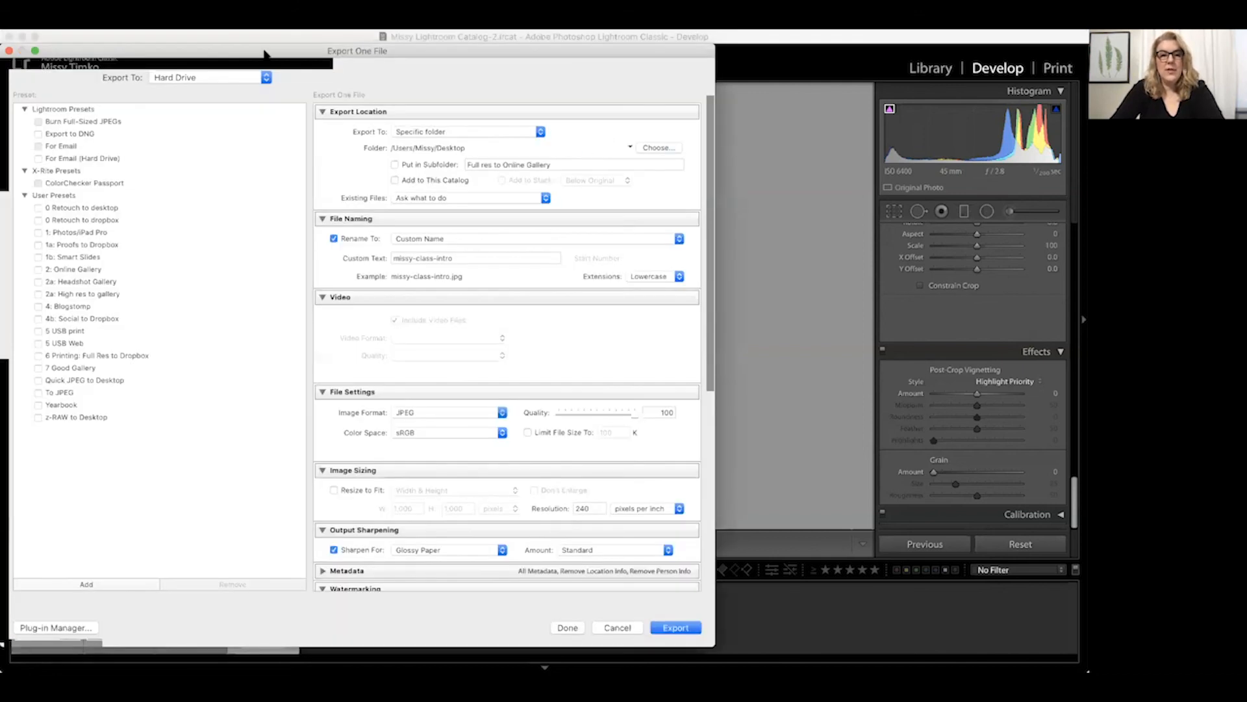
drag(264, 54, 319, 80)
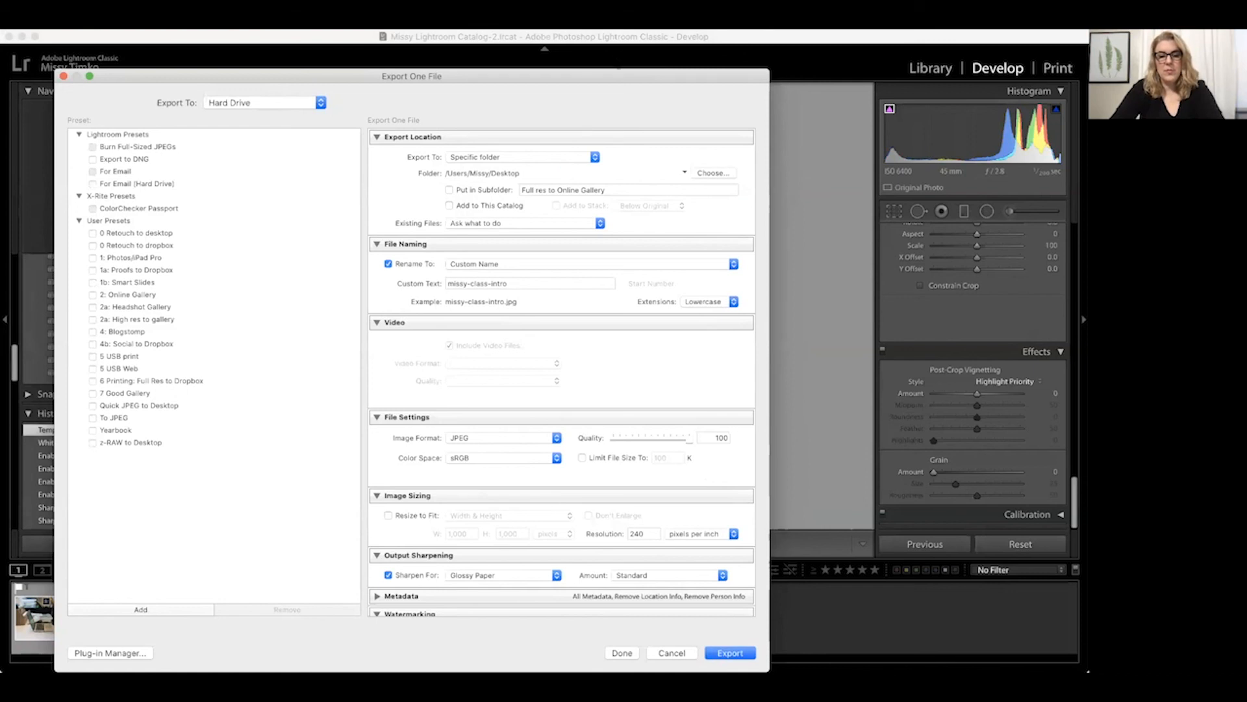
drag(316, 83, 300, 88)
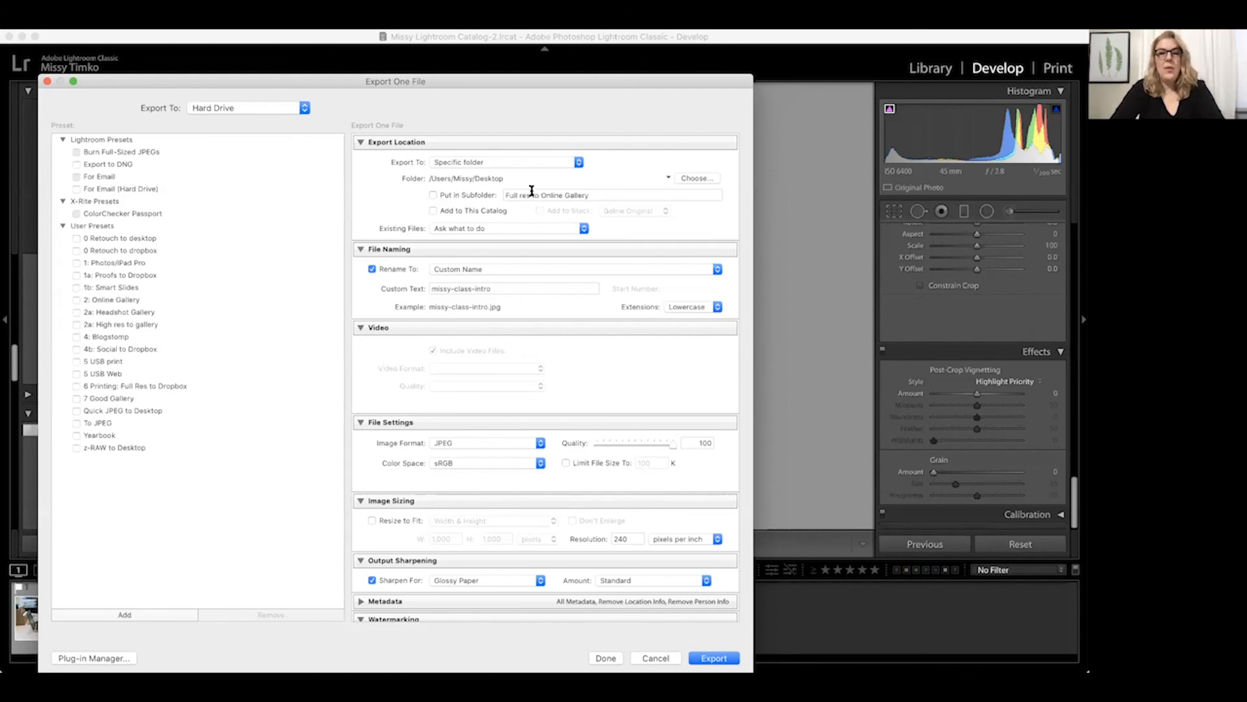
scroll(464, 369, down, 4)
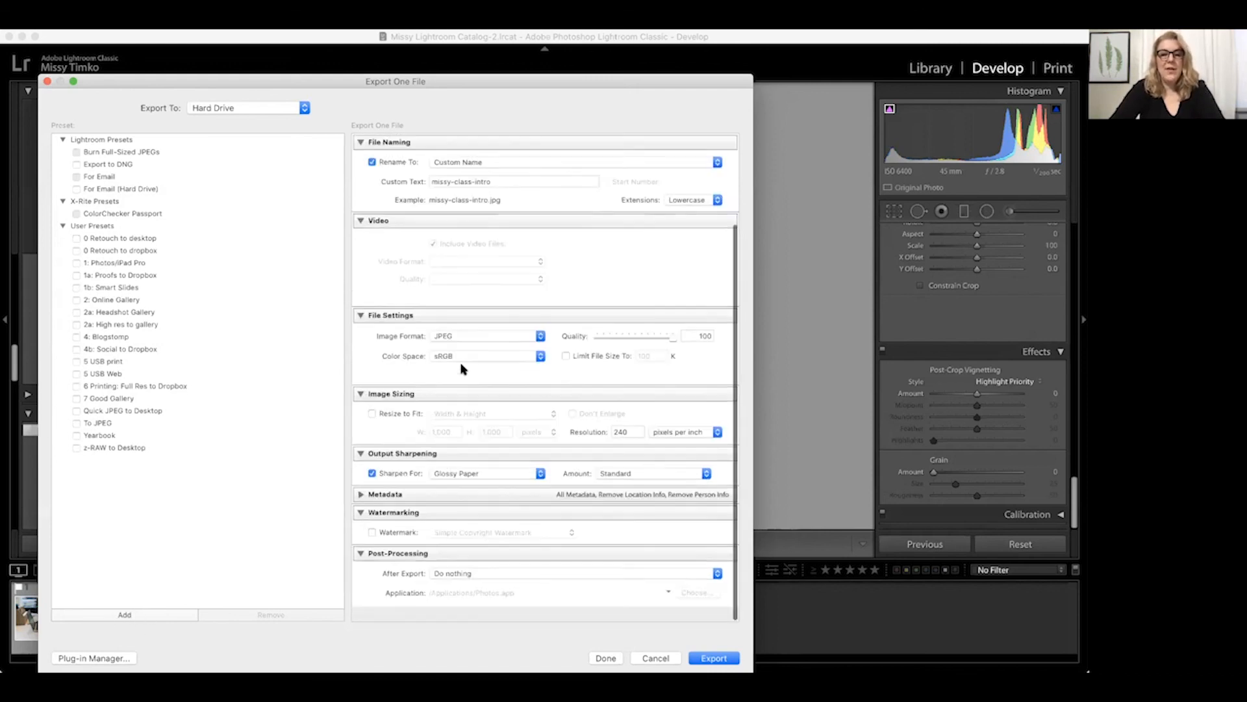
scroll(481, 353, up, 4)
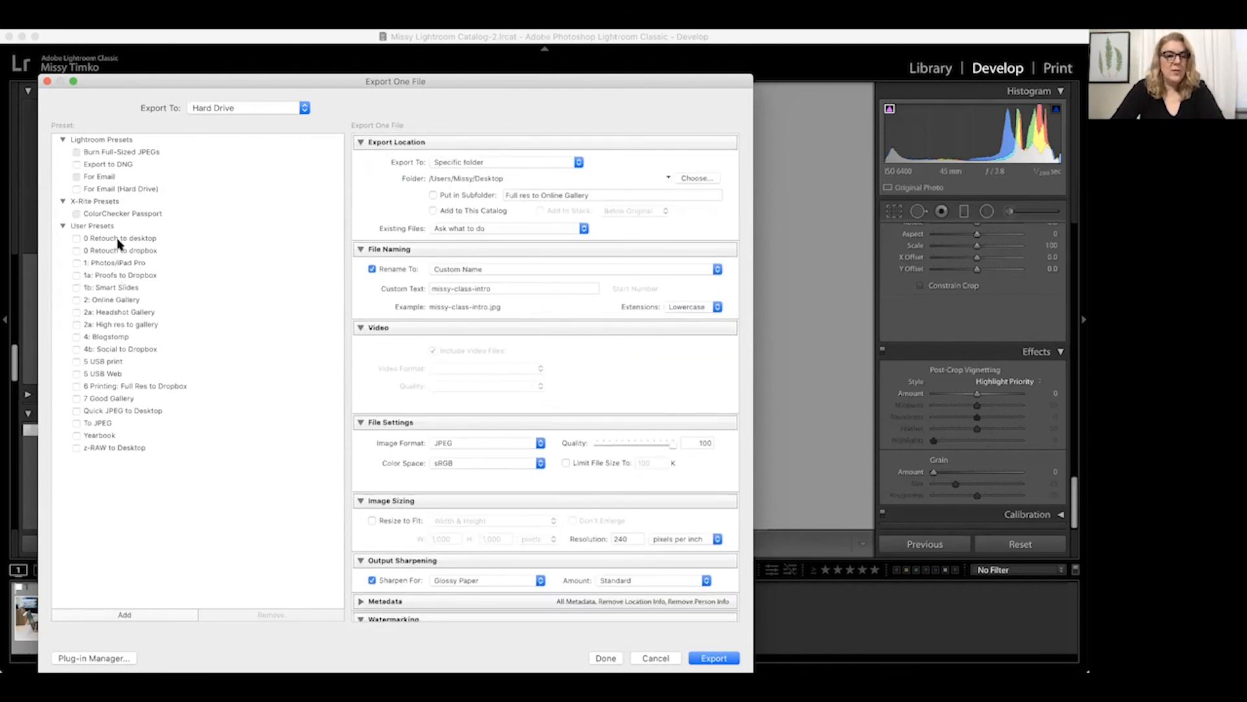
Load the export preset 6 Printing: Full Res to Dropbox and review its location and file naming.
click(76, 386)
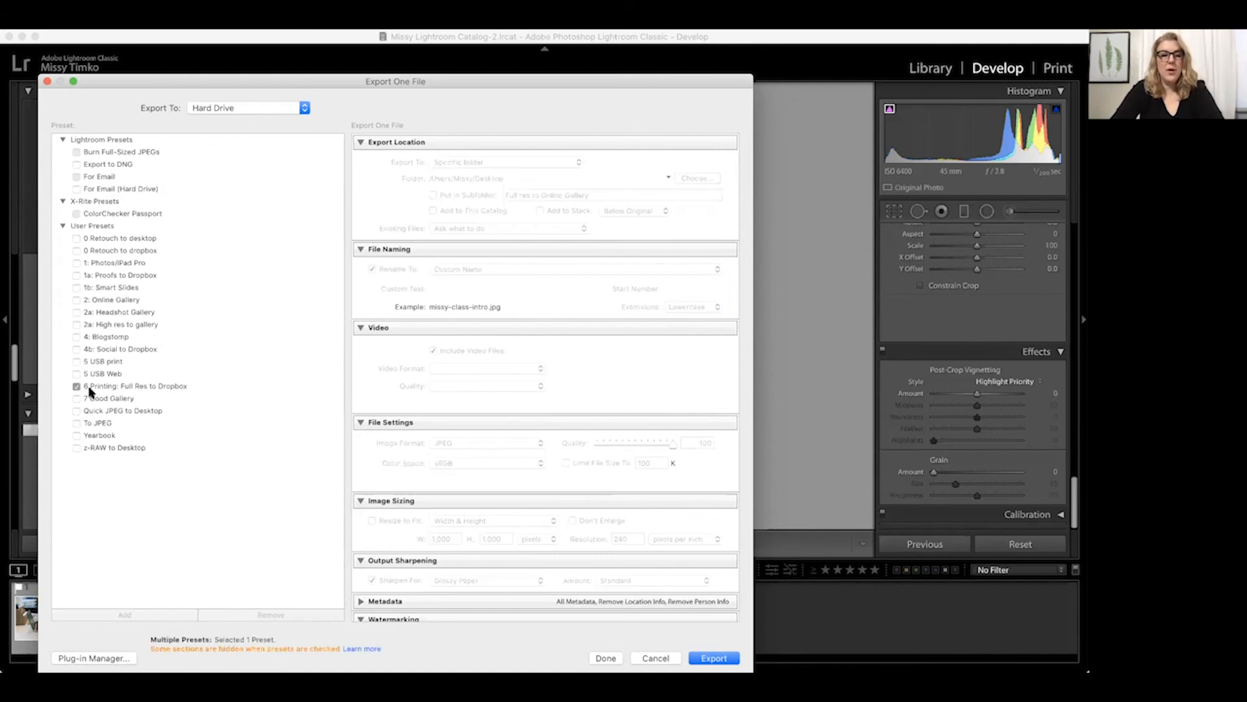
click(111, 390)
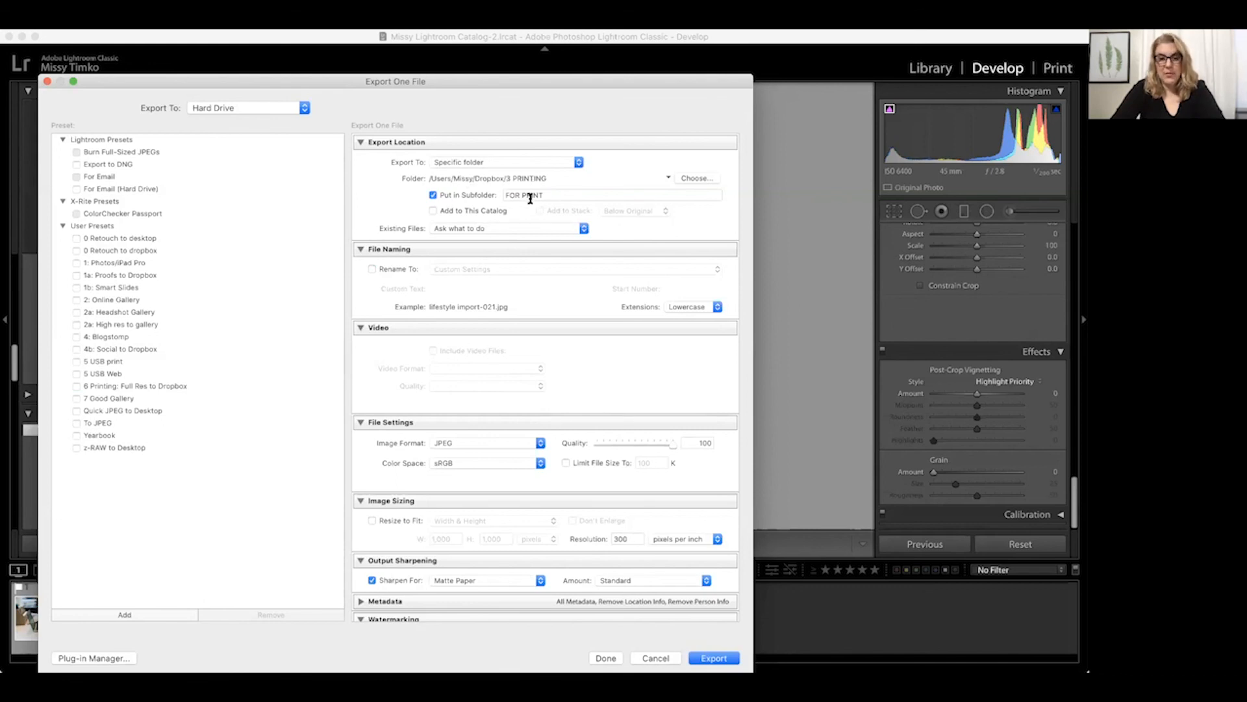
scroll(542, 217, down, 5)
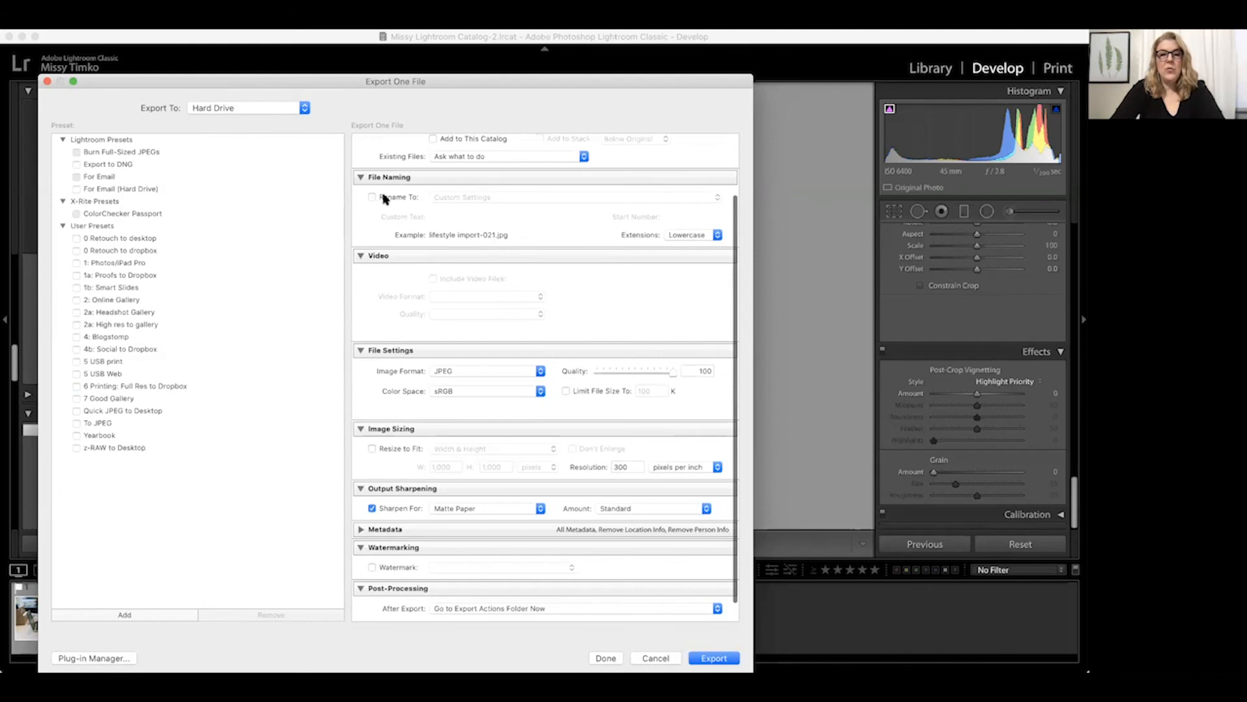
Turn on export file renaming with the HI-RES custom text, view the naming choice, and turn renaming off again.
click(372, 197)
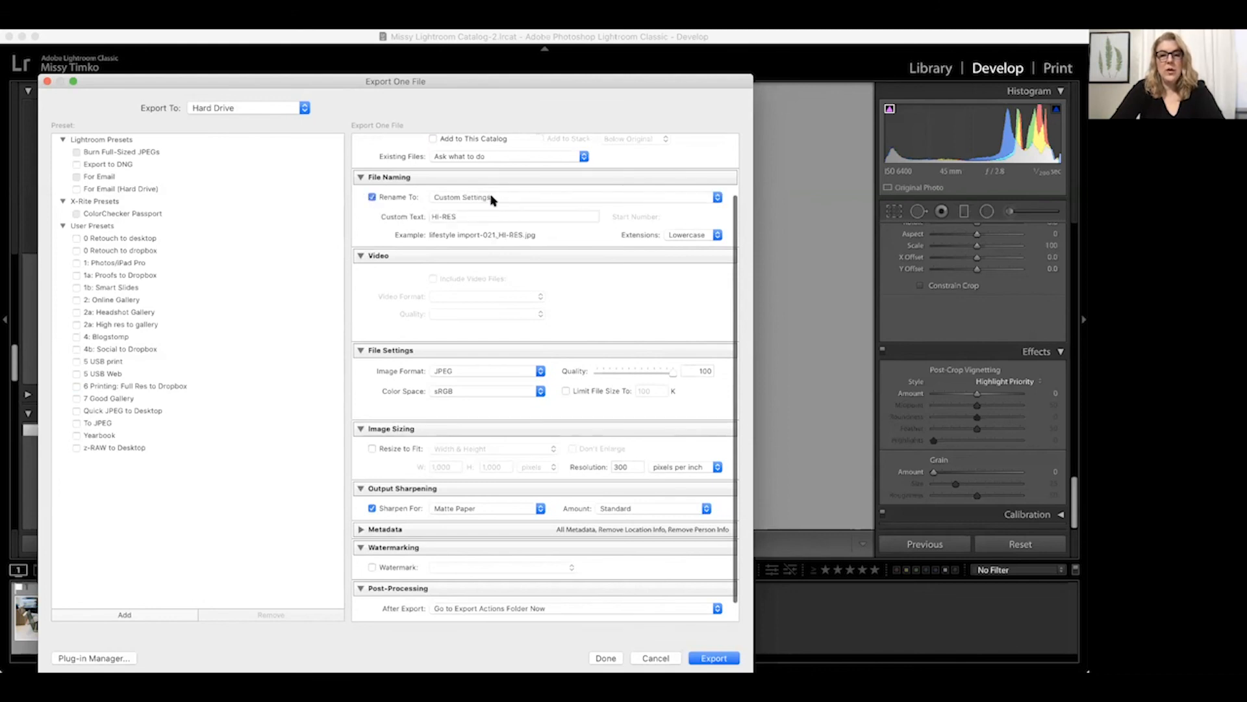
click(492, 198)
click(492, 197)
click(372, 198)
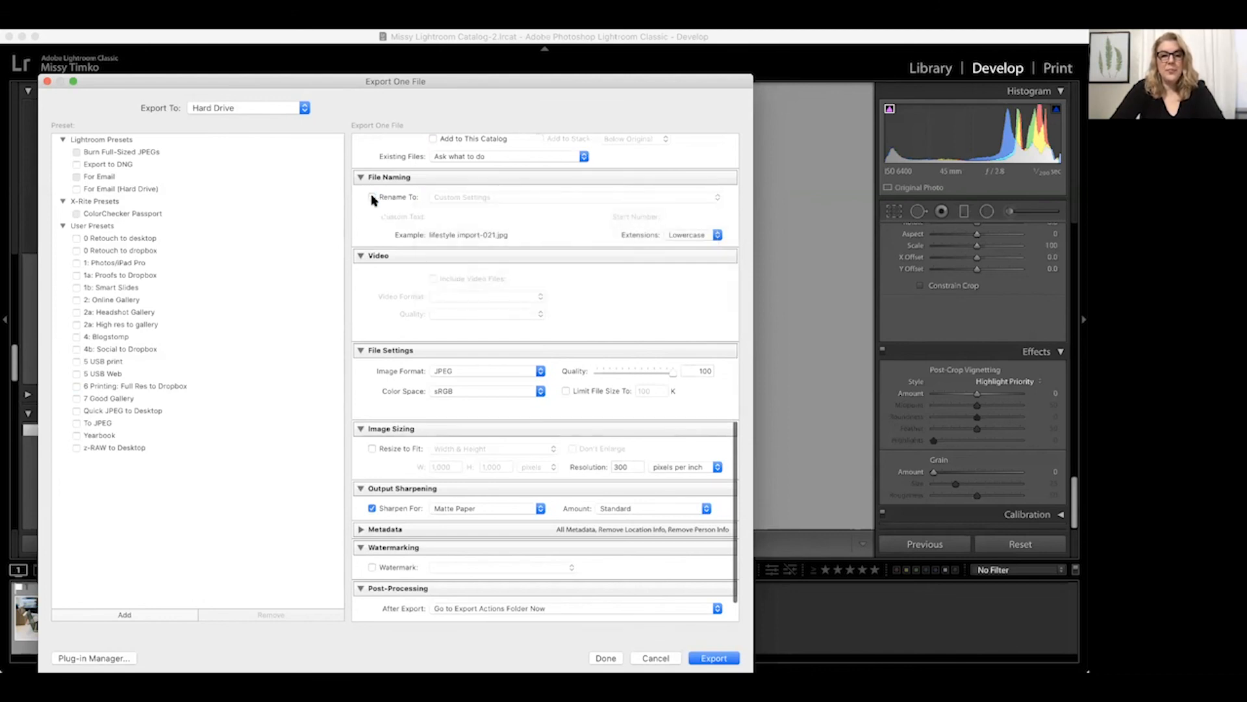
Look through the available export image formats and keep JPEG.
scroll(471, 279, down, 2)
click(483, 350)
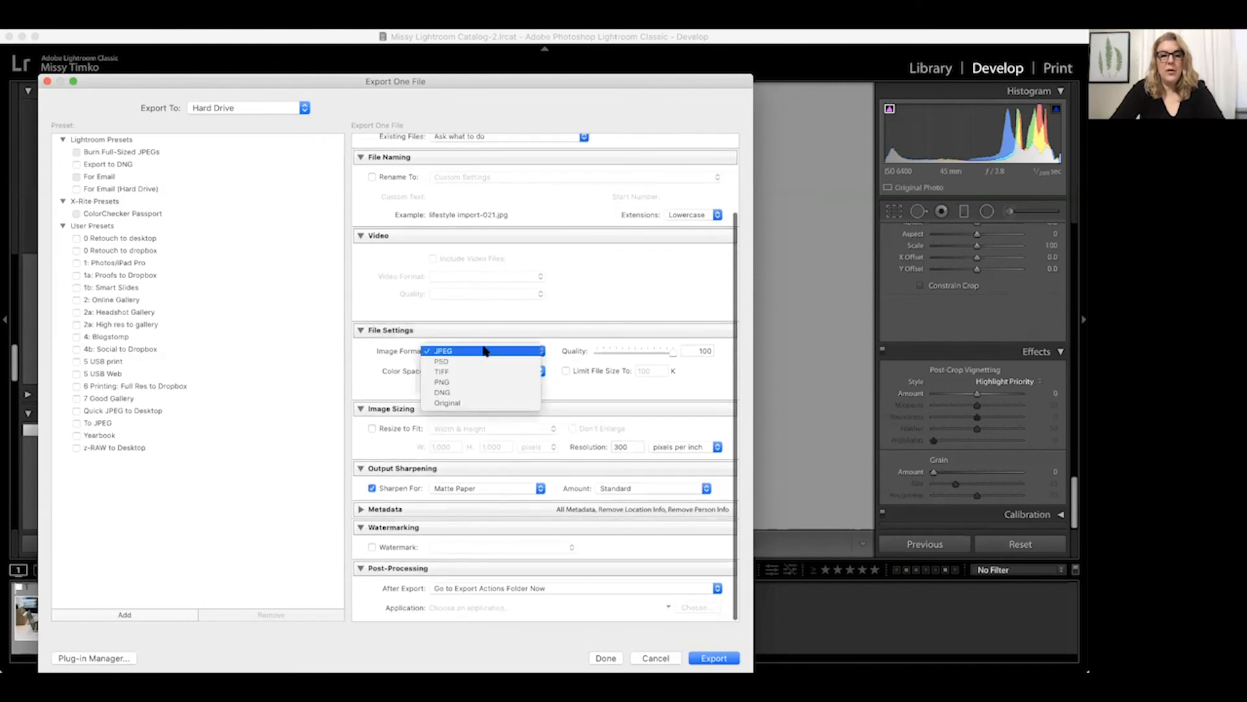
click(483, 351)
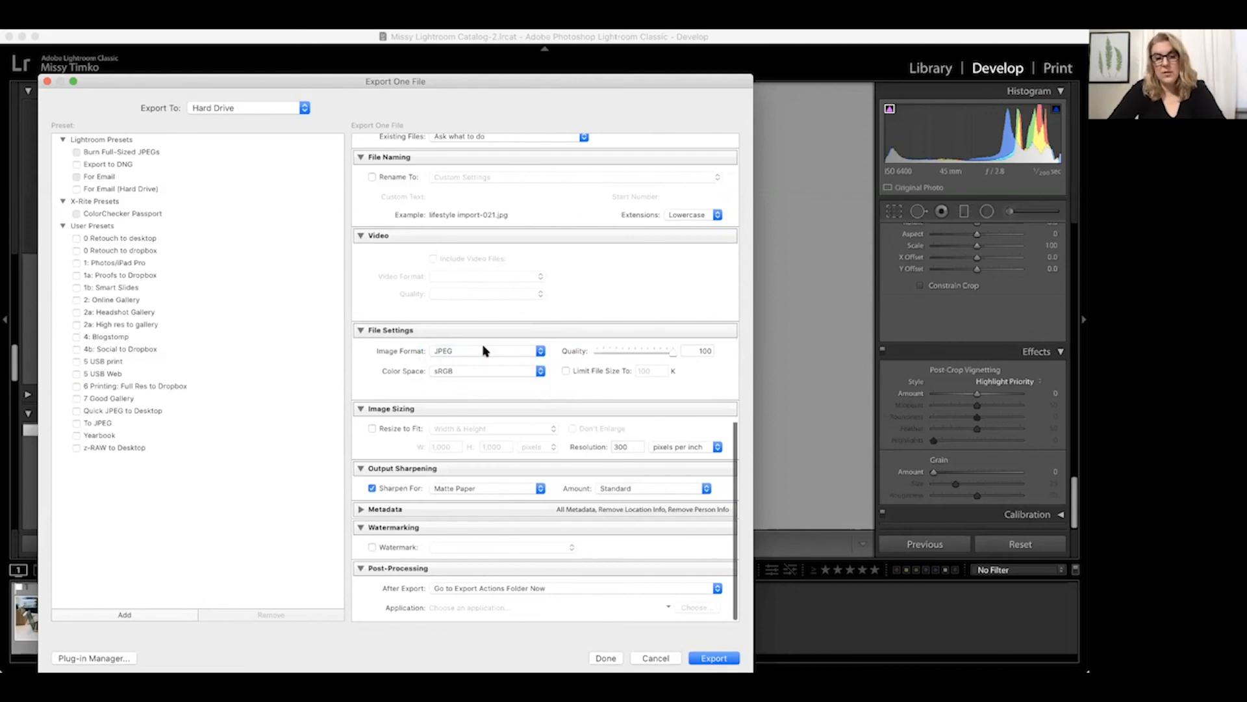
scroll(494, 390, down, 2)
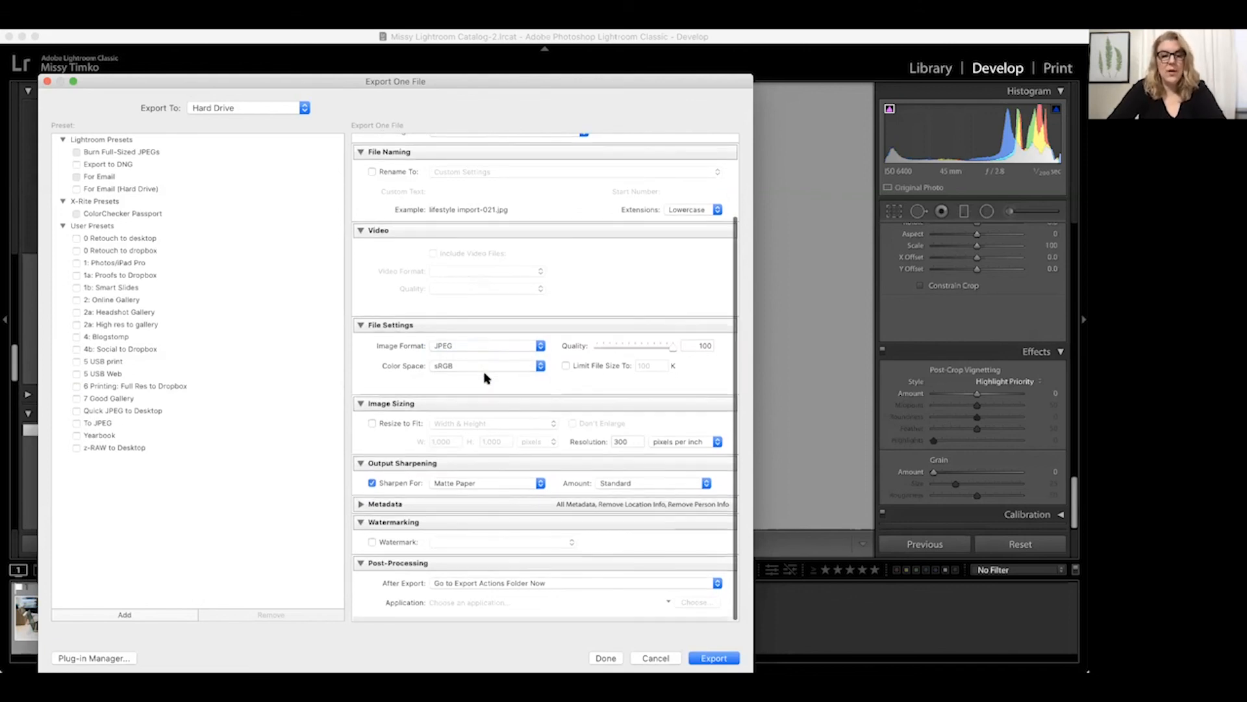
Turn on Resize to Fit, view its sizing methods, and turn it off again.
click(373, 428)
click(492, 430)
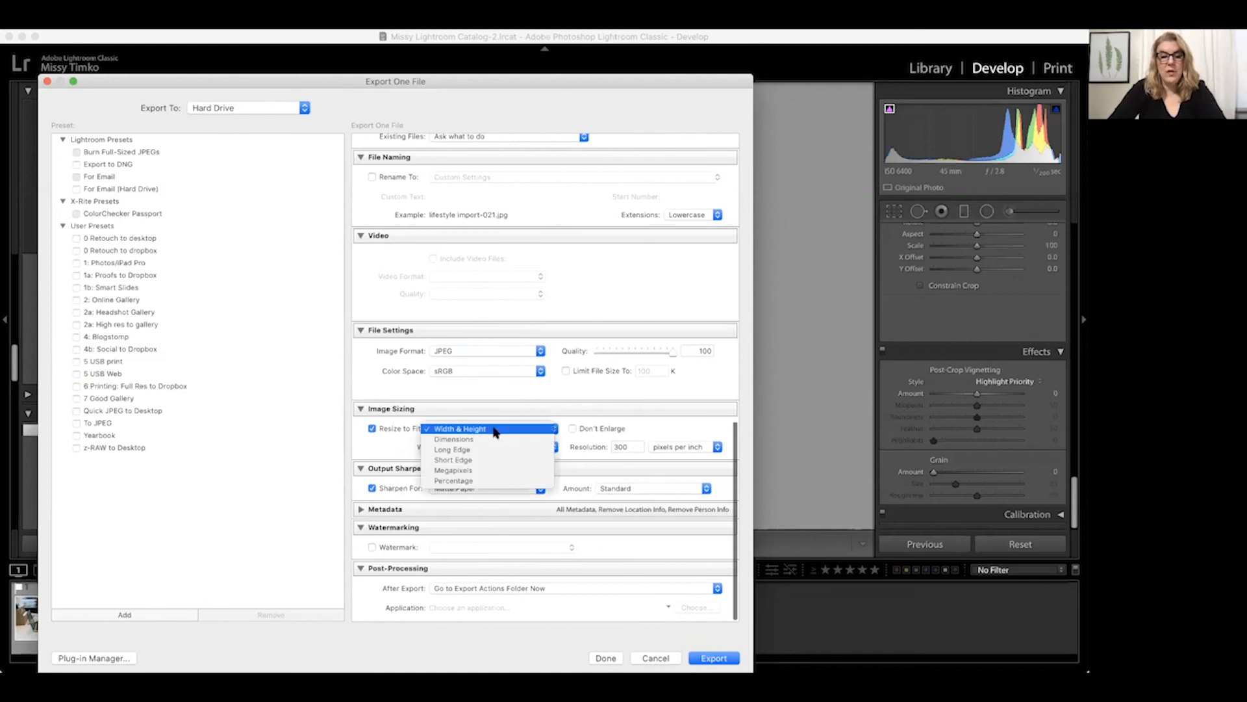
click(373, 429)
scroll(446, 479, down, 1)
click(372, 429)
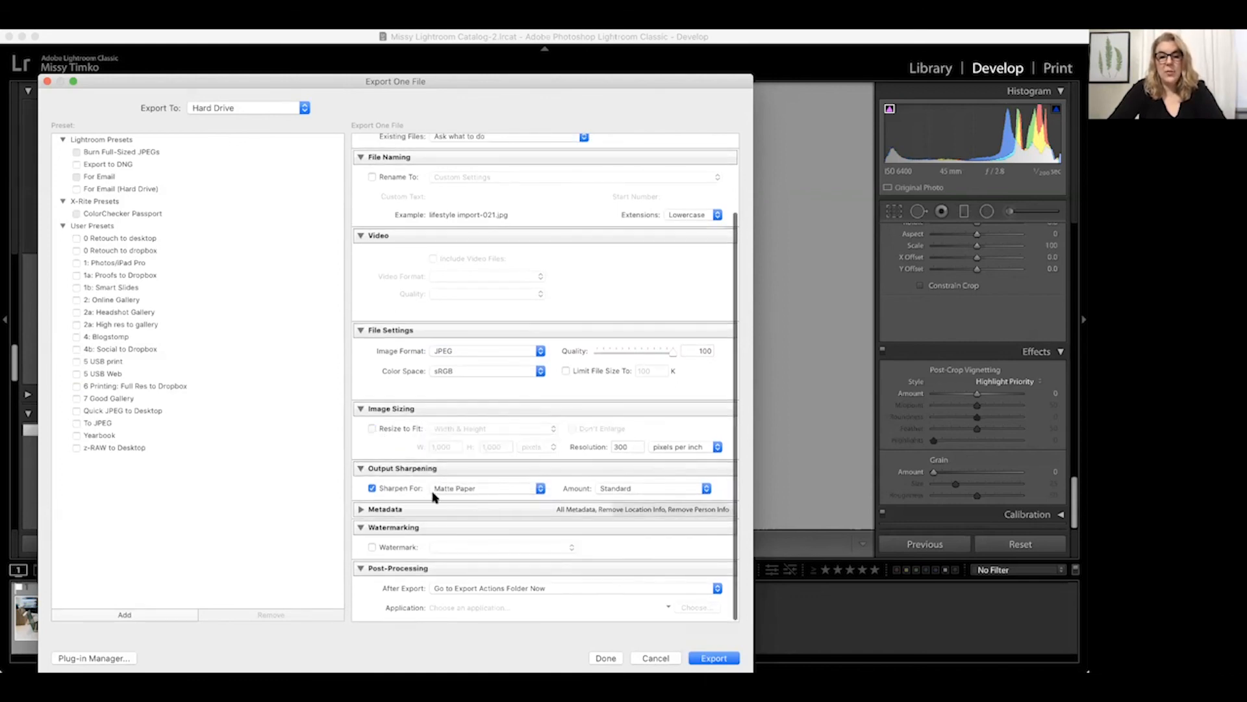
Load the Quick JPEG to Desktop preset, check its settings, and export the dog photo.
scroll(492, 497, down, 1)
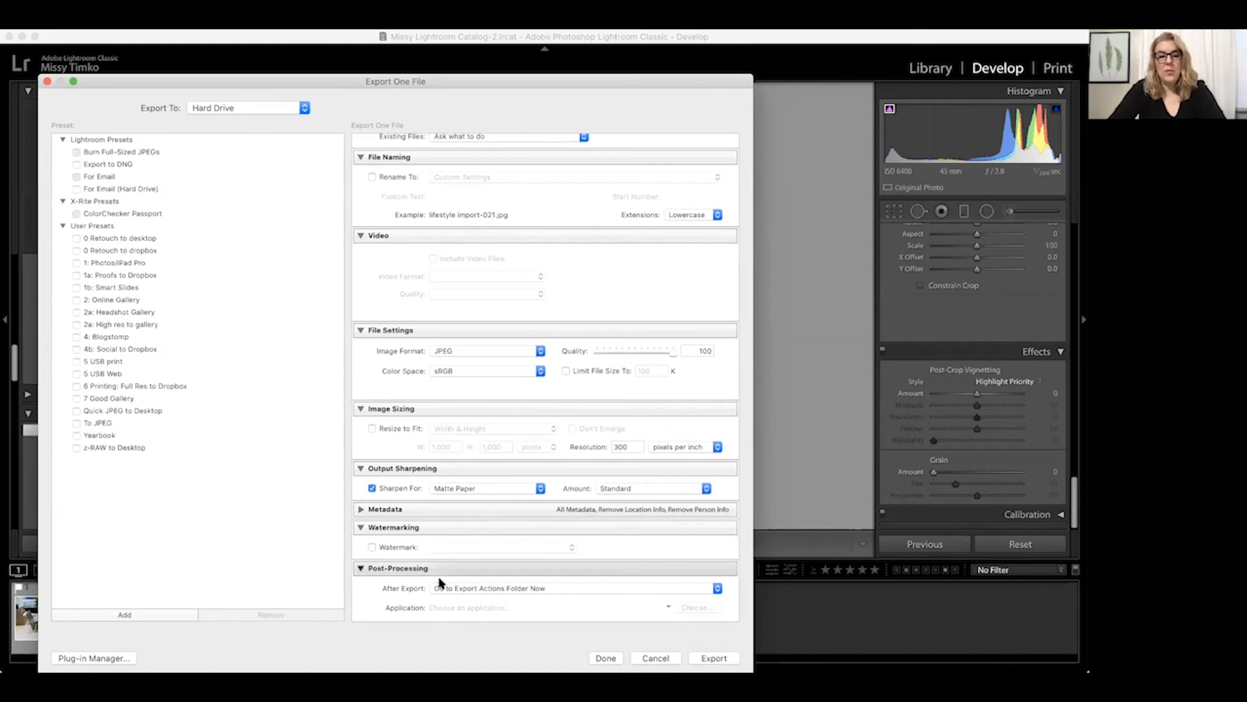
scroll(525, 203, up, 3)
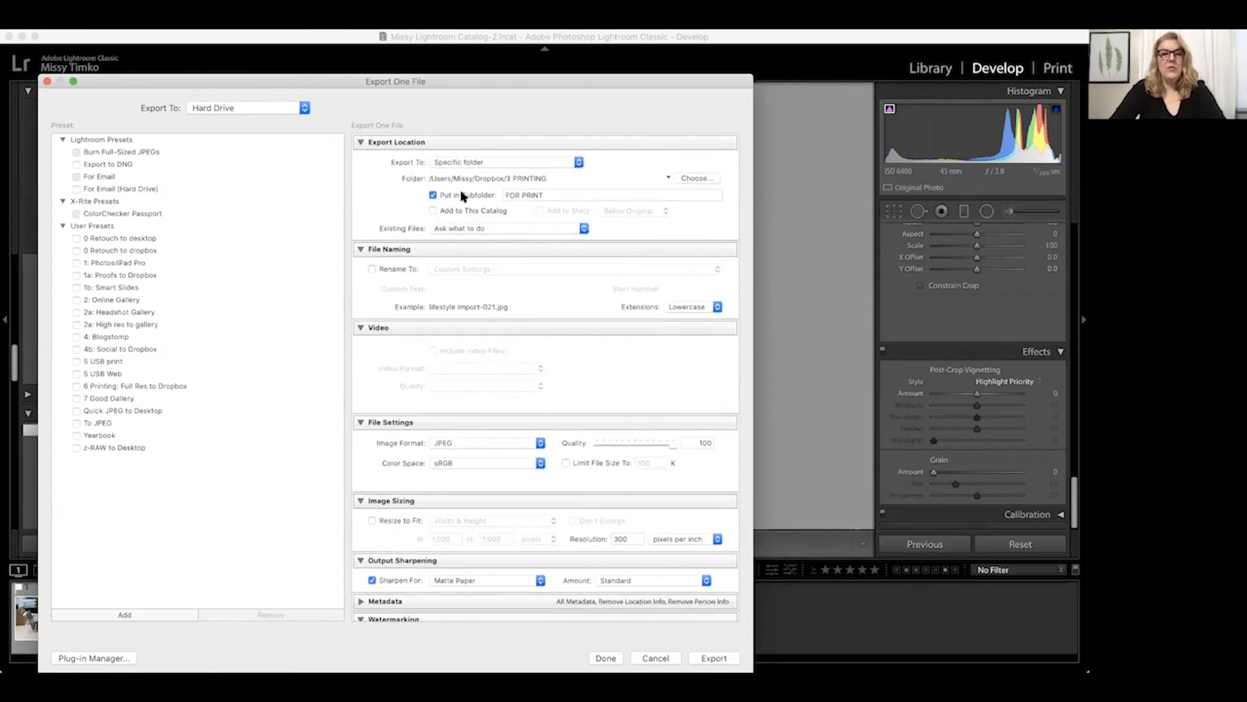
mouse_move(325, 81)
mouse_down()
mouse_move(346, 81)
mouse_move(335, 104)
mouse_move(334, 71)
mouse_up()
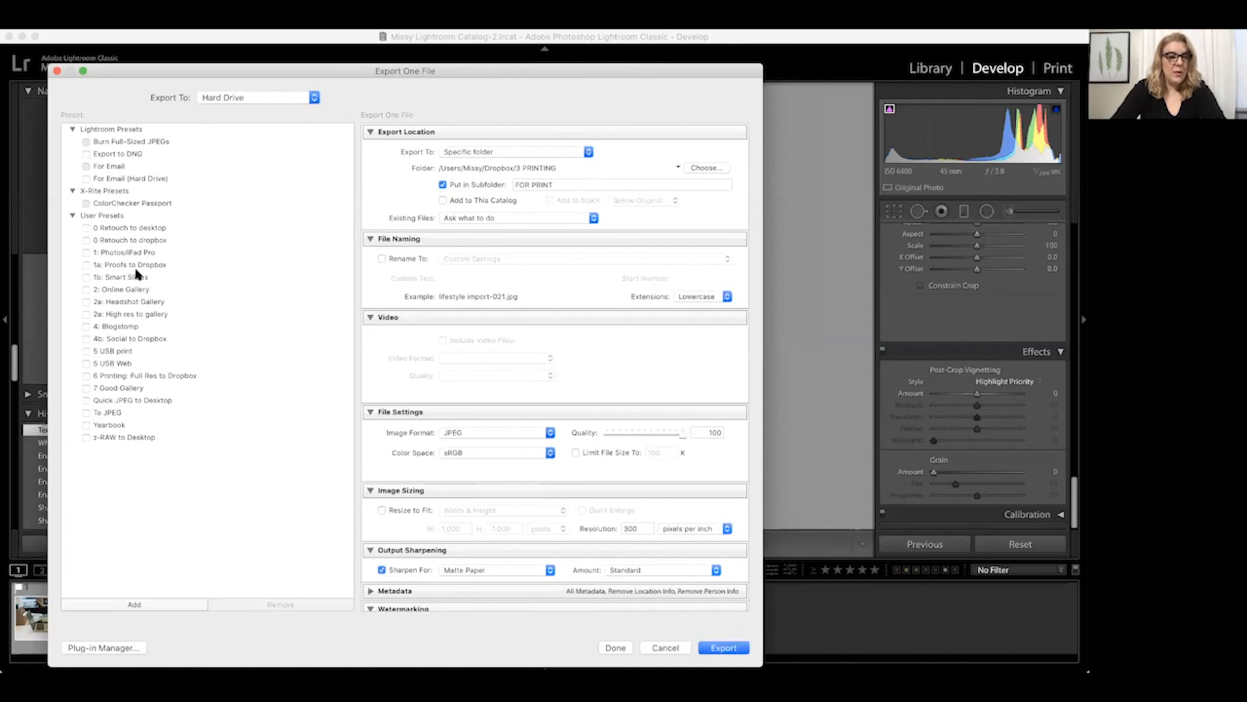
click(145, 401)
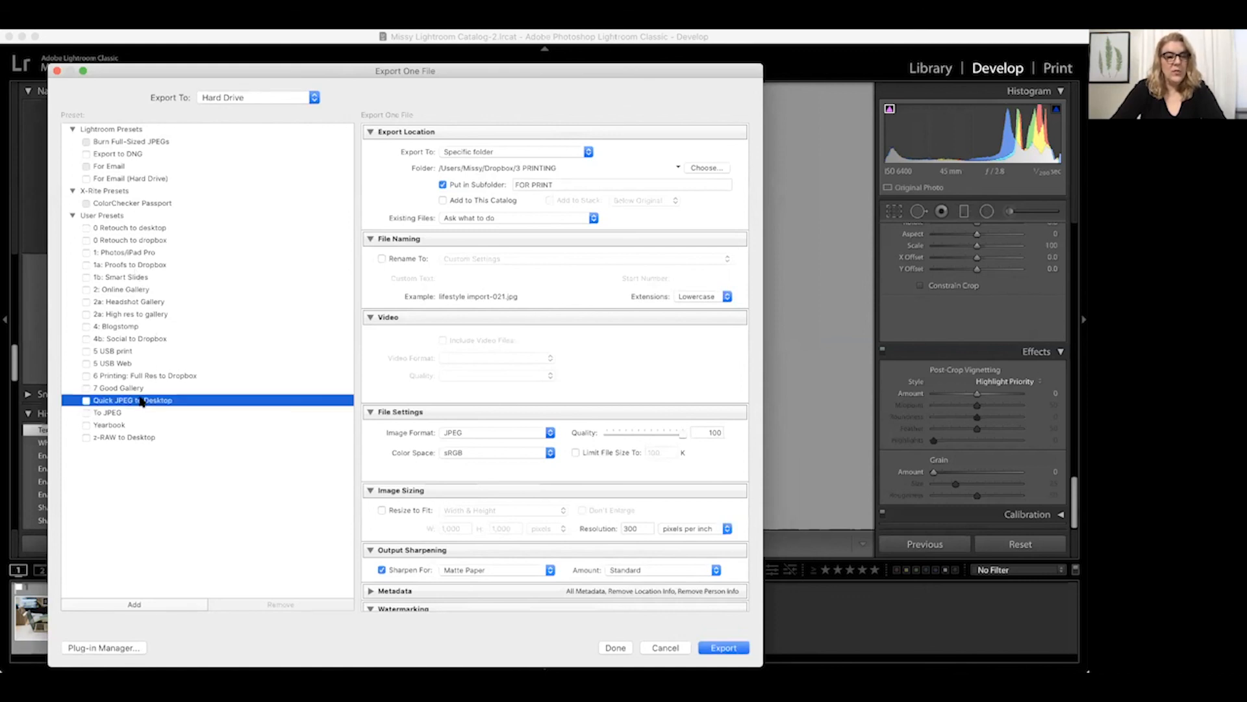
scroll(531, 199, down, 1)
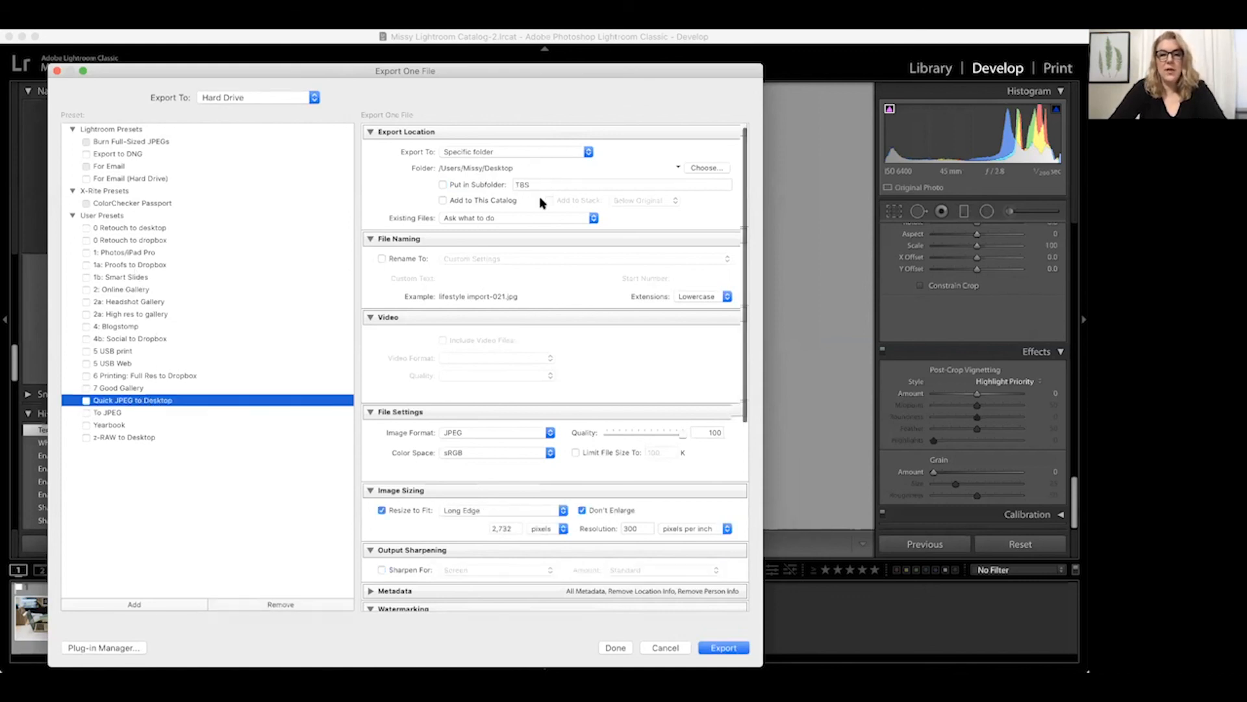
scroll(531, 199, down, 5)
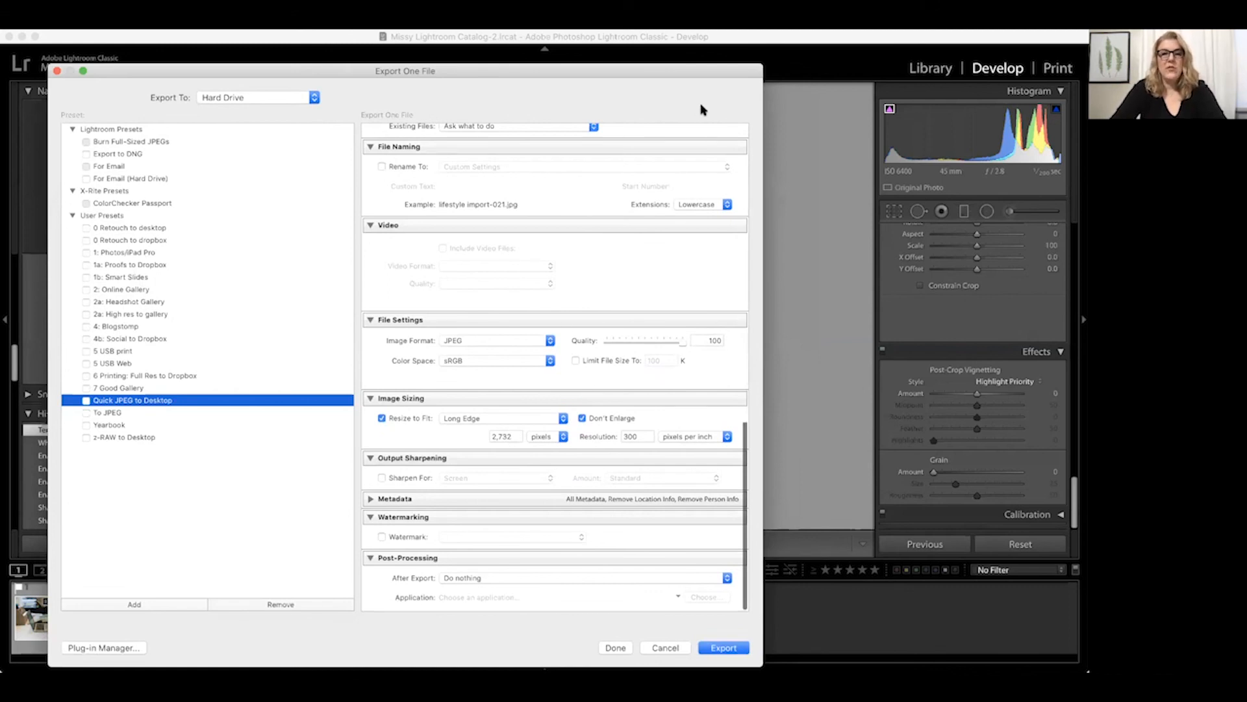
click(722, 648)
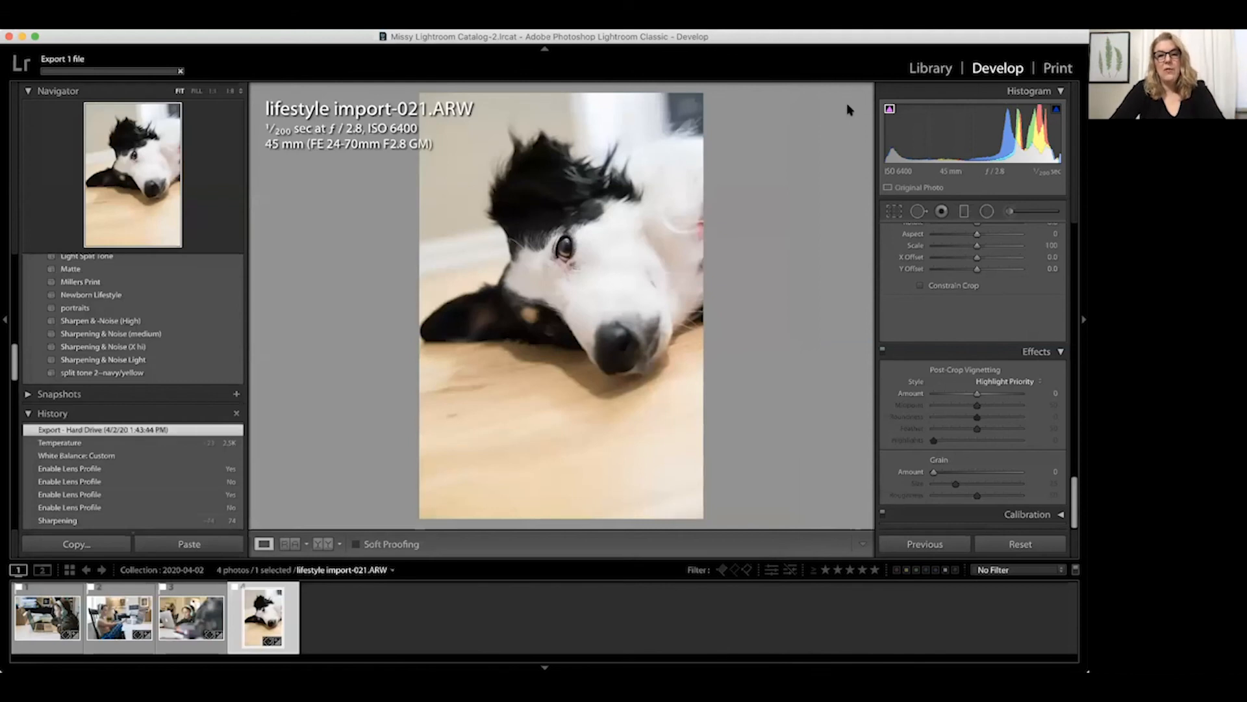